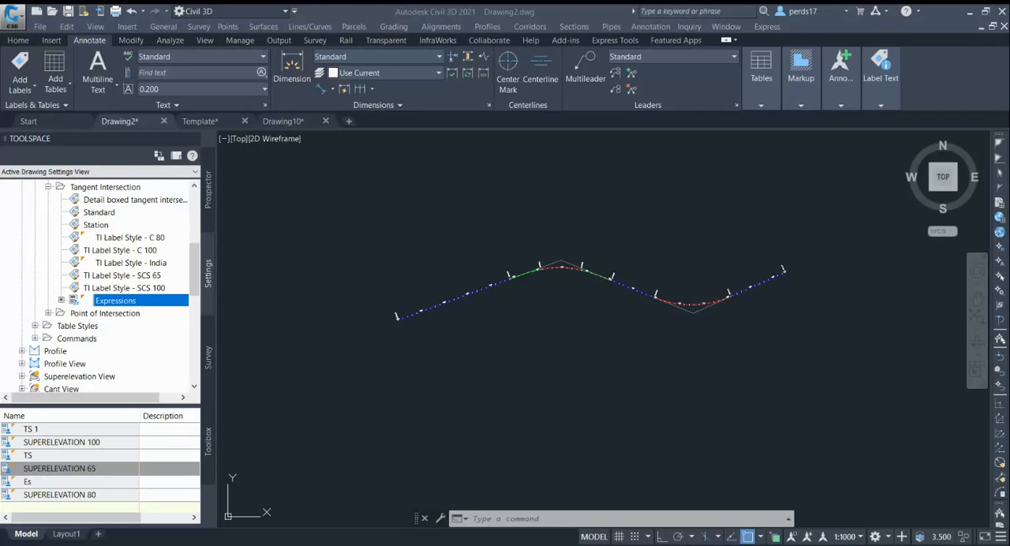
Start adding labels with the feature set to Alignment and the label type set to Point of Intersection.
{"action": "left_click", "coordinate": [572, 228]}
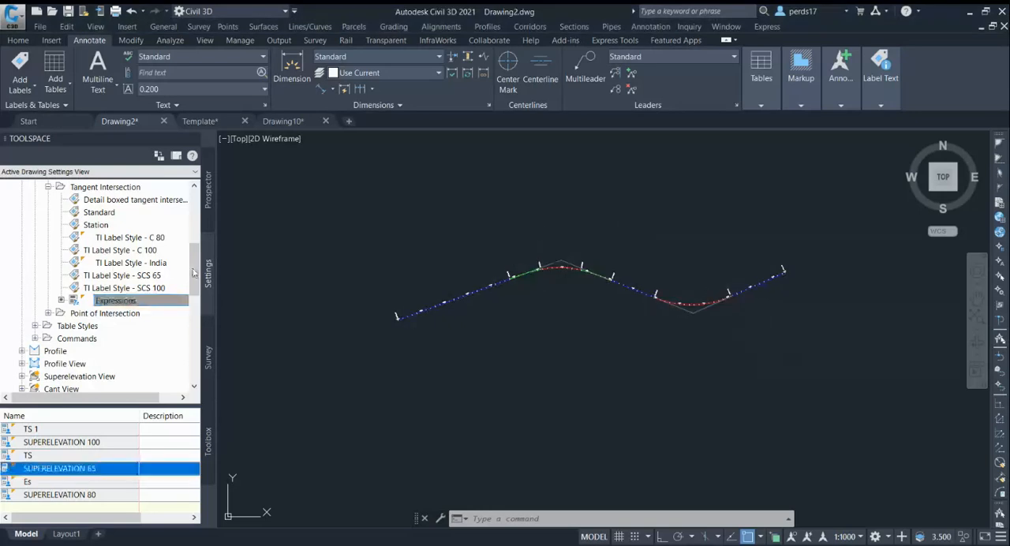
{"action": "left_click", "coordinate": [210, 213]}
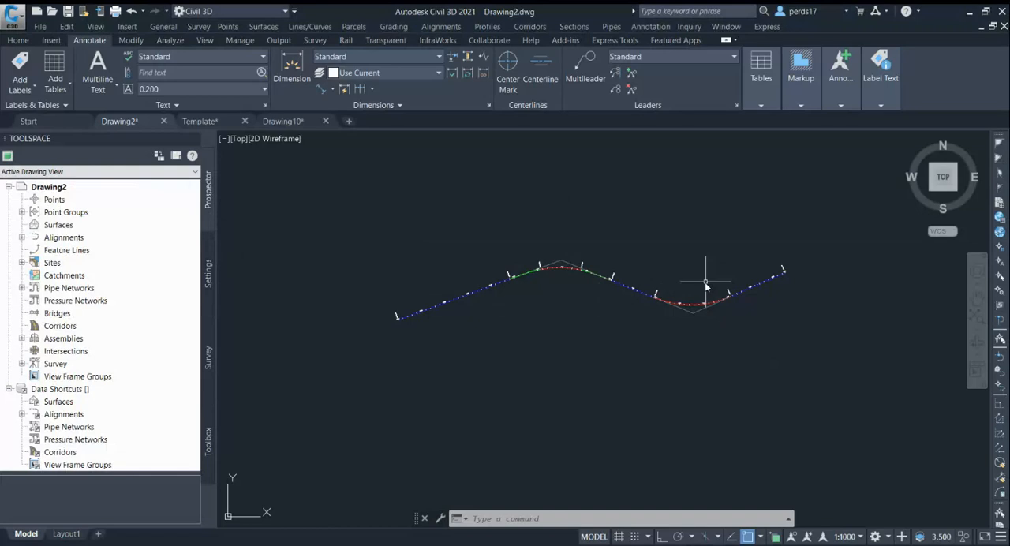
{"action": "scroll", "coordinate": [712, 282], "scroll_direction": "up", "scroll_amount": 4}
{"action": "scroll", "coordinate": [829, 379], "scroll_direction": "down", "scroll_amount": 2}
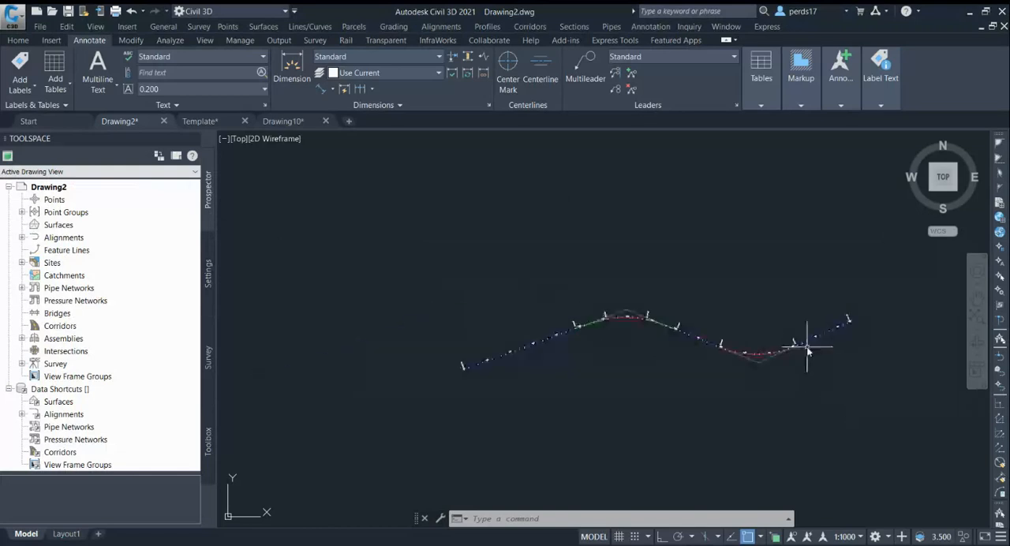
{"action": "scroll", "coordinate": [647, 347], "scroll_direction": "up", "scroll_amount": 2}
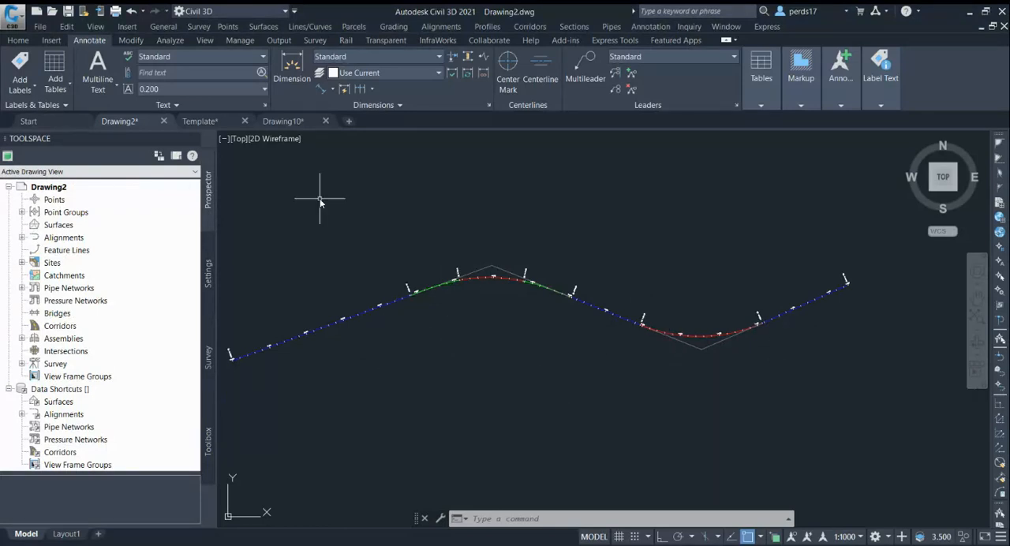
{"action": "left_click", "coordinate": [20, 61]}
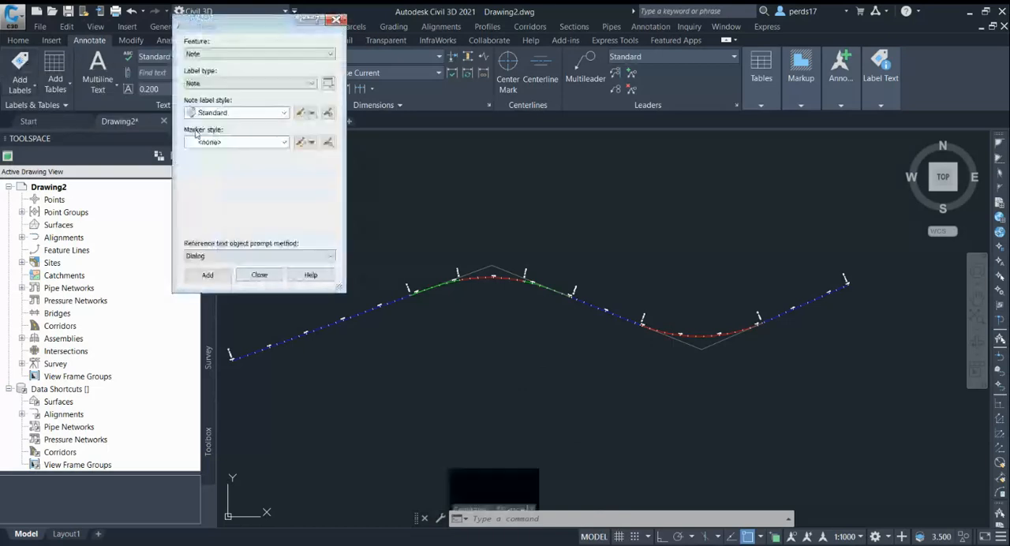
{"action": "left_click", "coordinate": [228, 65]}
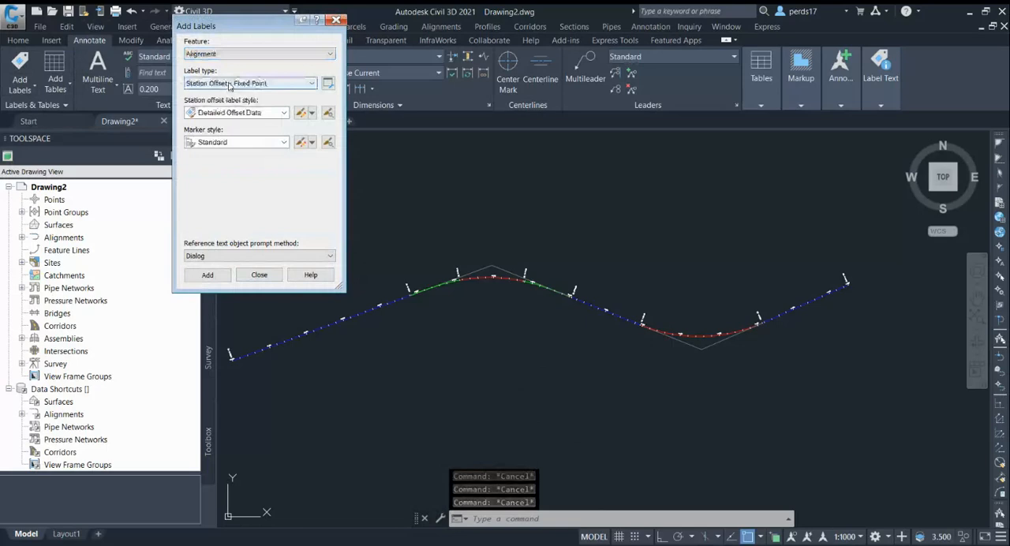
{"action": "left_click", "coordinate": [230, 84]}
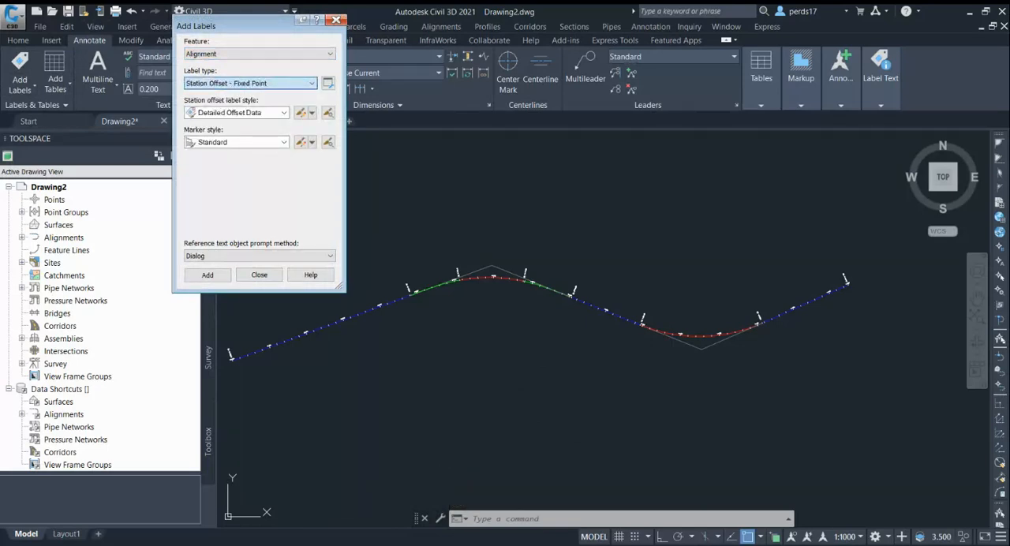
{"action": "left_click", "coordinate": [250, 131]}
Label the alignment's second curve, the one without spirals, using the tangent intersection style TI Label Style - C 80.
{"action": "left_click", "coordinate": [260, 114]}
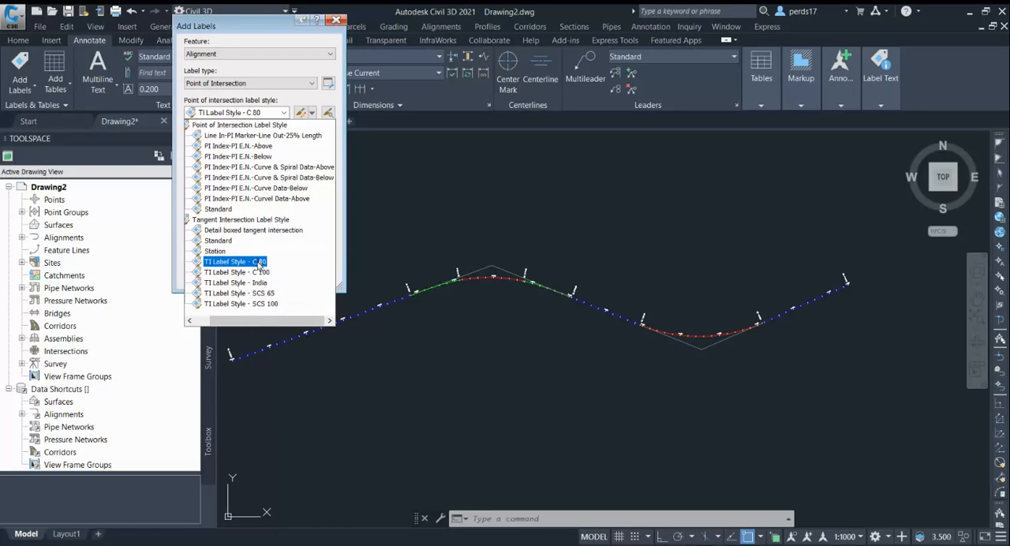
{"action": "left_click", "coordinate": [259, 263]}
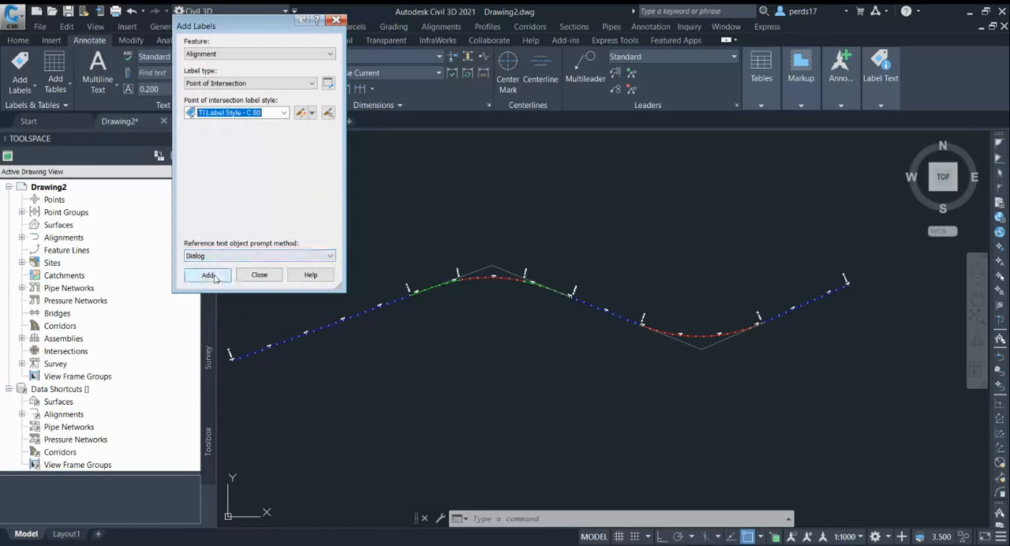
{"action": "left_click", "coordinate": [209, 275]}
{"action": "scroll", "coordinate": [691, 338], "scroll_direction": "up", "scroll_amount": 4}
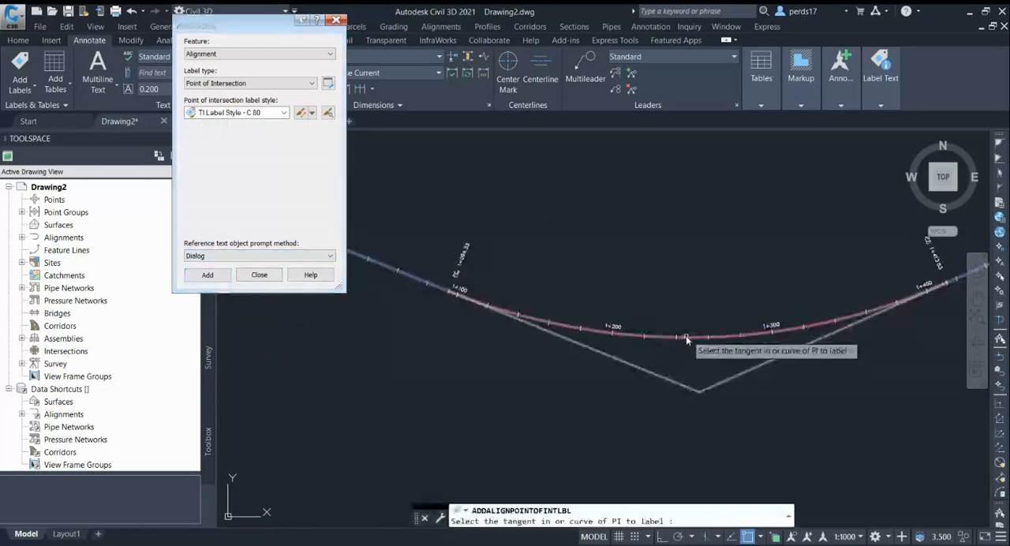
{"action": "left_click", "coordinate": [686, 336]}
{"action": "scroll", "coordinate": [680, 265], "scroll_direction": "down", "scroll_amount": 2}
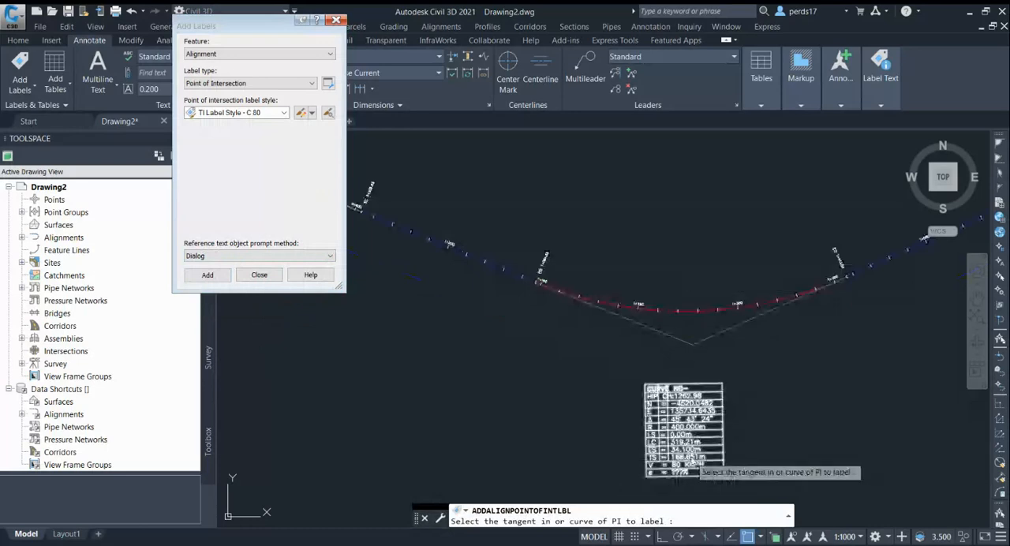
{"action": "scroll", "coordinate": [690, 458], "scroll_direction": "up", "scroll_amount": 2}
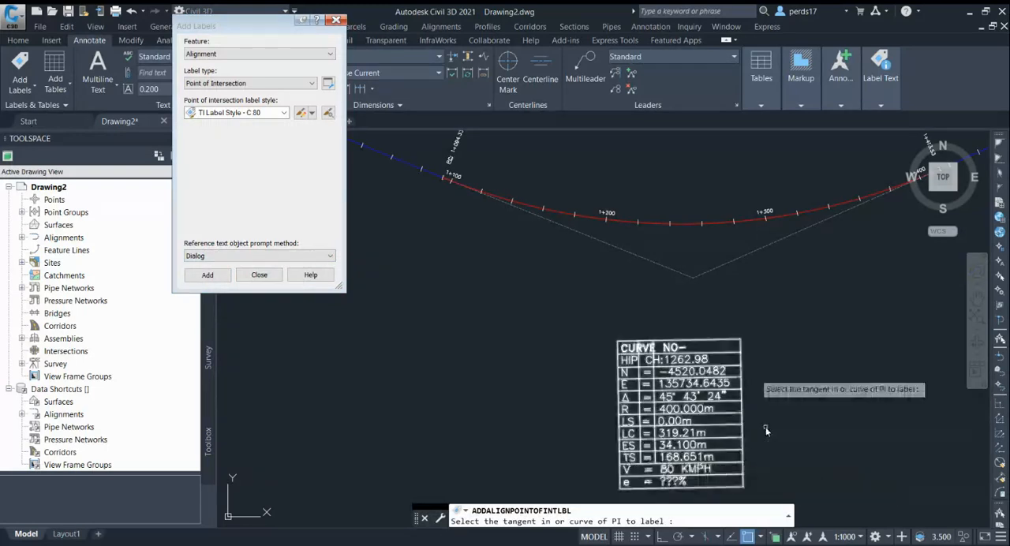
{"action": "scroll", "coordinate": [766, 430], "scroll_direction": "down", "scroll_amount": 5}
Label the alignment's first curve, the one with spirals, using TI Label Style - India, and end the labelling command.
{"action": "left_click", "coordinate": [248, 113]}
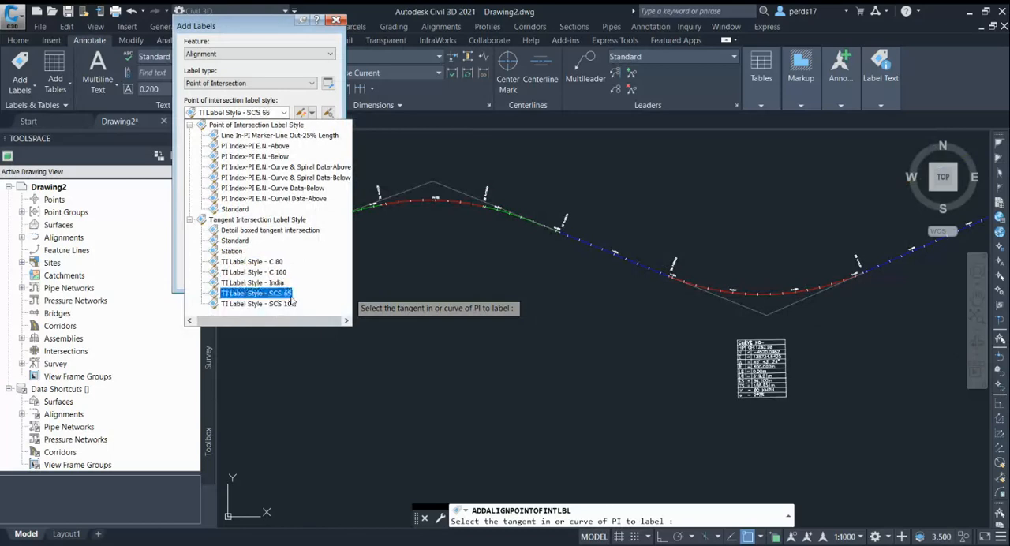
{"action": "left_click", "coordinate": [252, 283]}
{"action": "left_click", "coordinate": [207, 275]}
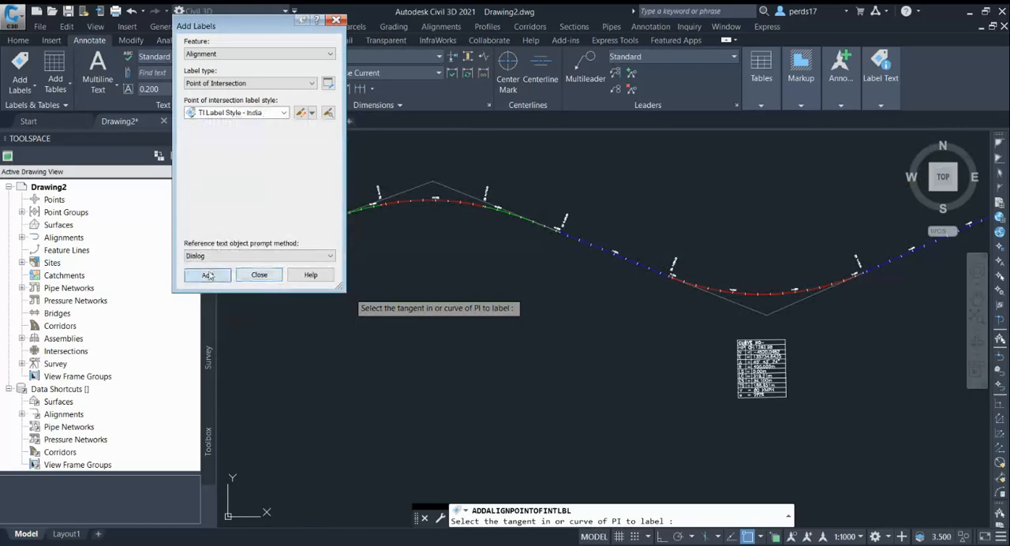
{"action": "left_click", "coordinate": [417, 200]}
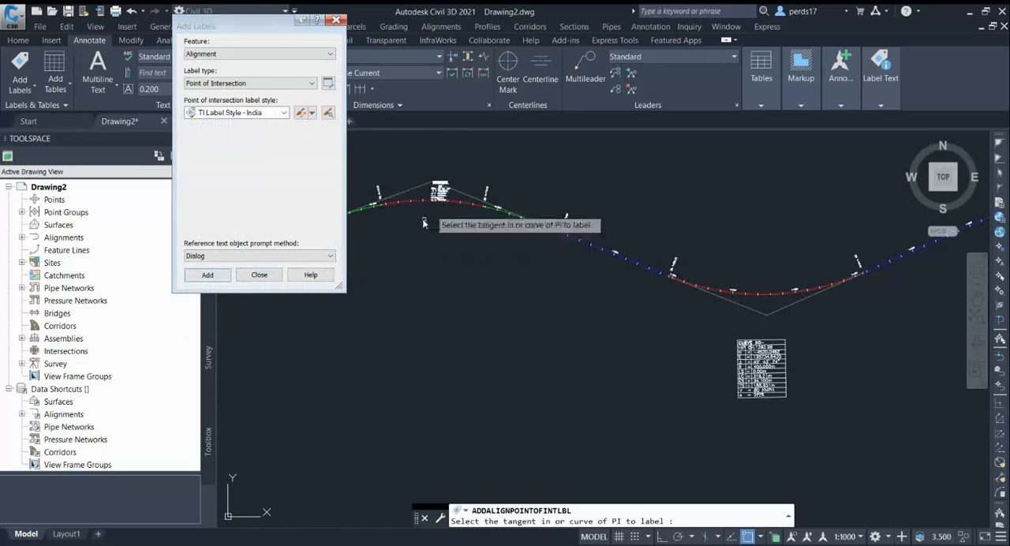
{"action": "scroll", "coordinate": [431, 192], "scroll_direction": "up", "scroll_amount": 6}
{"action": "scroll", "coordinate": [477, 185], "scroll_direction": "down", "scroll_amount": 6}
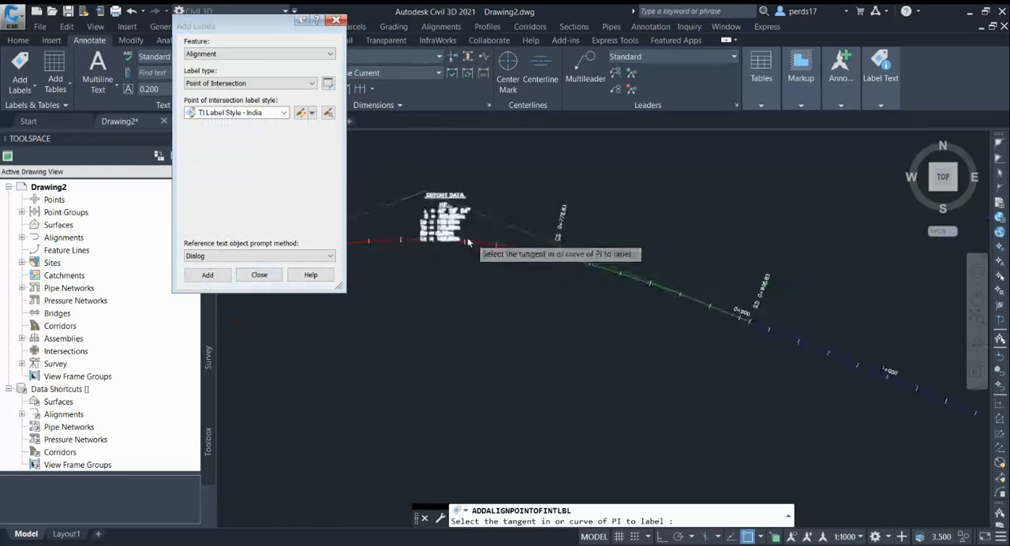
{"action": "scroll", "coordinate": [489, 233], "scroll_direction": "up", "scroll_amount": 4}
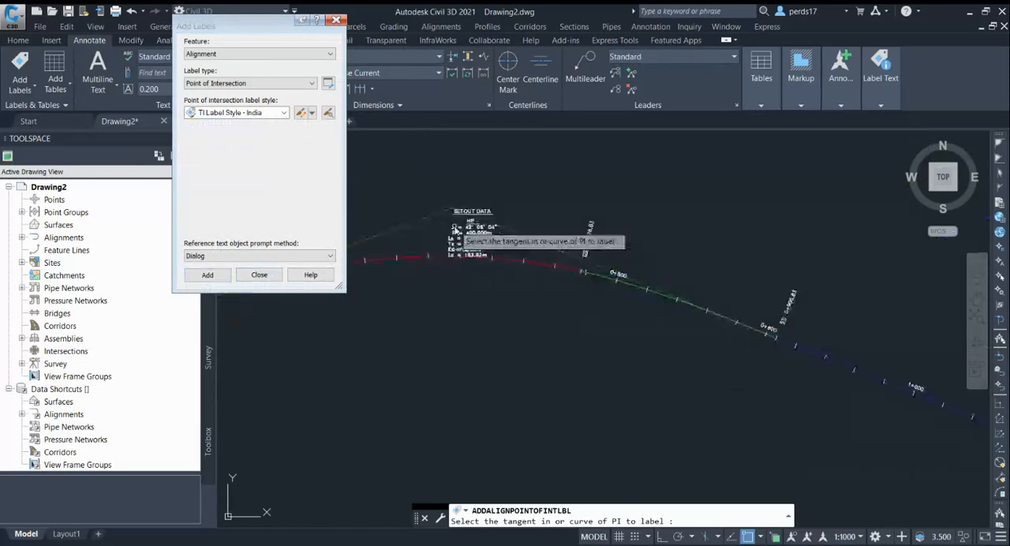
{"action": "scroll", "coordinate": [517, 251], "scroll_direction": "down", "scroll_amount": 4}
{"action": "scroll", "coordinate": [820, 415], "scroll_direction": "up", "scroll_amount": 2}
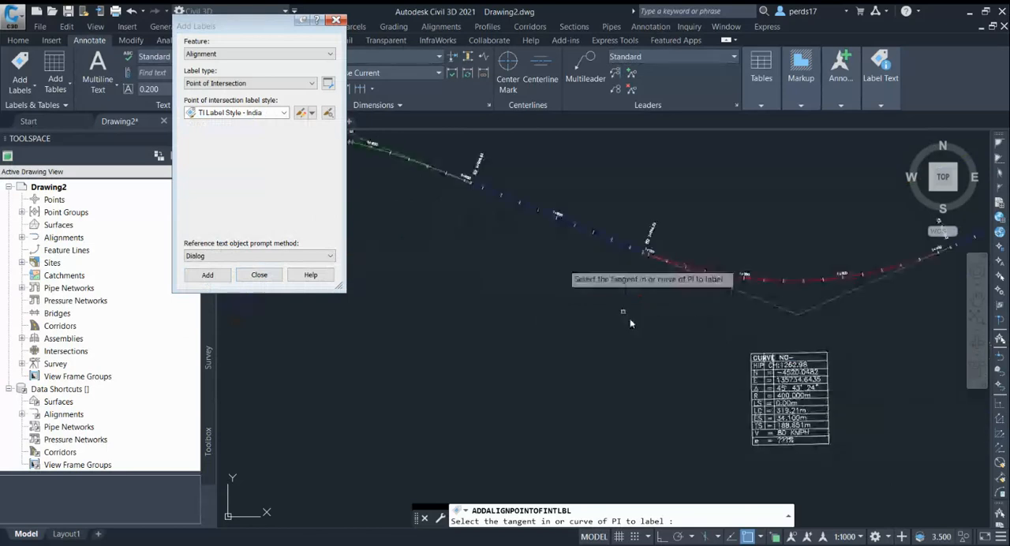
{"action": "scroll", "coordinate": [626, 320], "scroll_direction": "down", "scroll_amount": 2}
{"action": "key", "text": "Escape"}
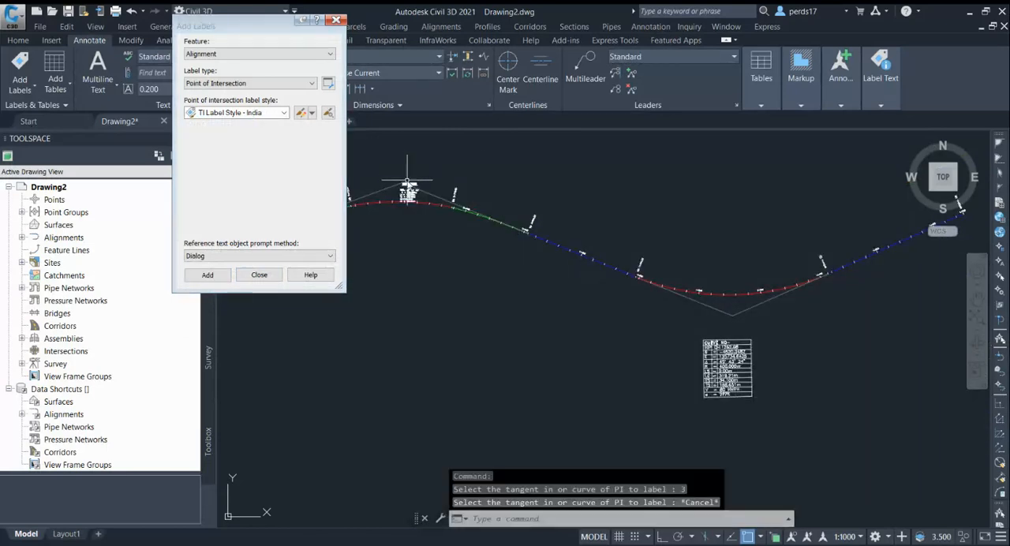
Delete the two intersection labels from the first and second curves of the alignment.
{"action": "left_click", "coordinate": [407, 192]}
{"action": "key", "text": "Delete"}
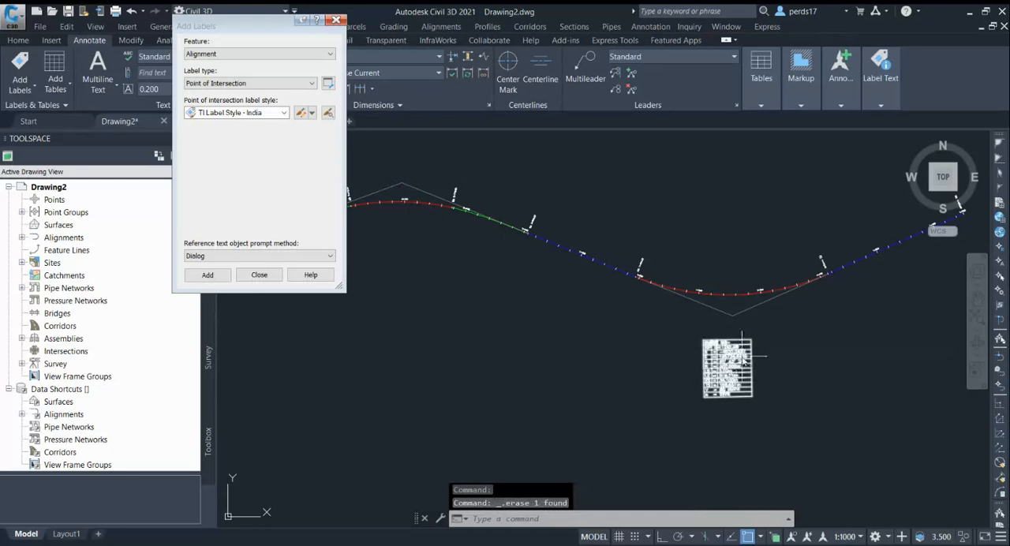
{"action": "scroll", "coordinate": [747, 354], "scroll_direction": "down", "scroll_amount": 2}
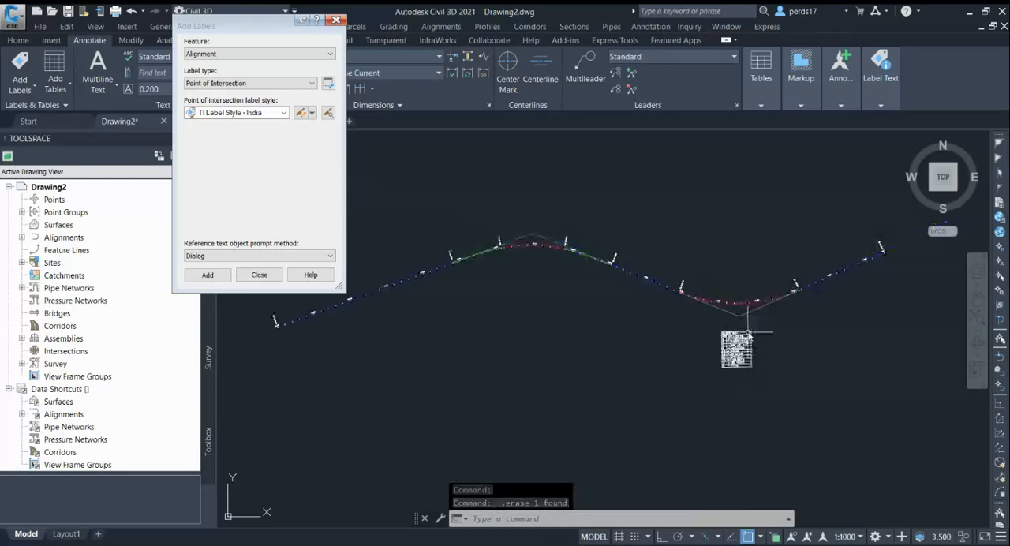
{"action": "left_click", "coordinate": [746, 341]}
{"action": "key", "text": "Delete"}
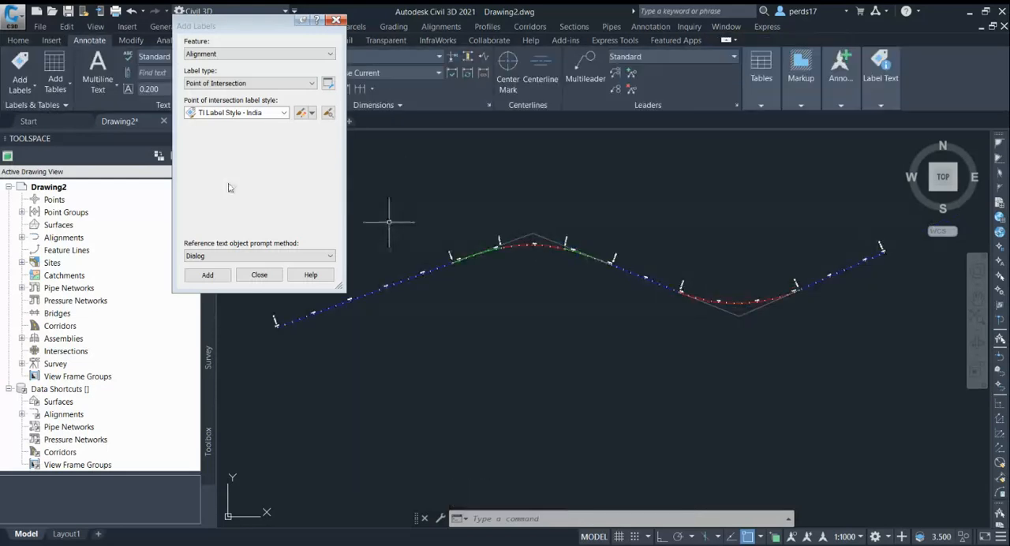
Copy the Standard tangent intersection label style and name the new style Civil3D PRO.
{"action": "left_click", "coordinate": [250, 112]}
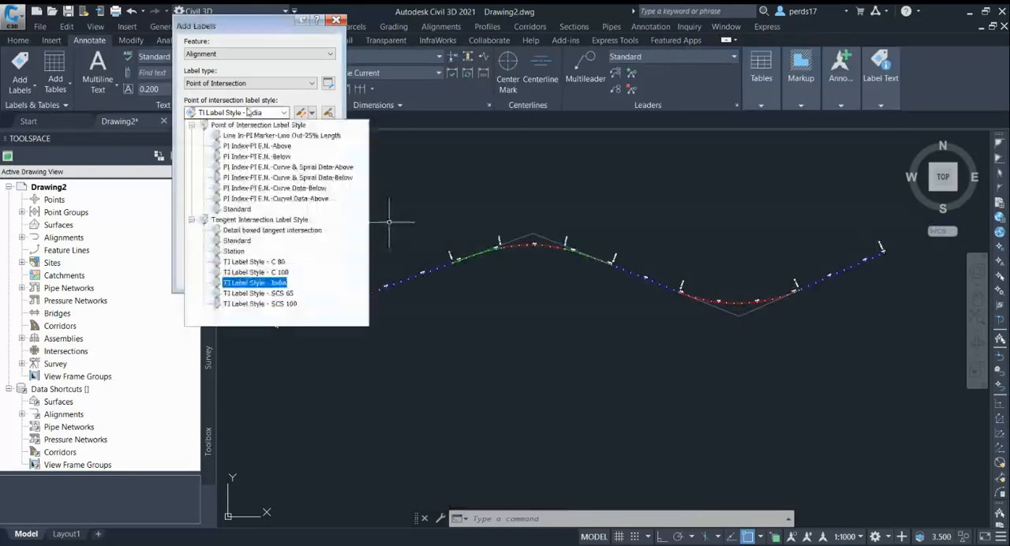
{"action": "left_click", "coordinate": [238, 240]}
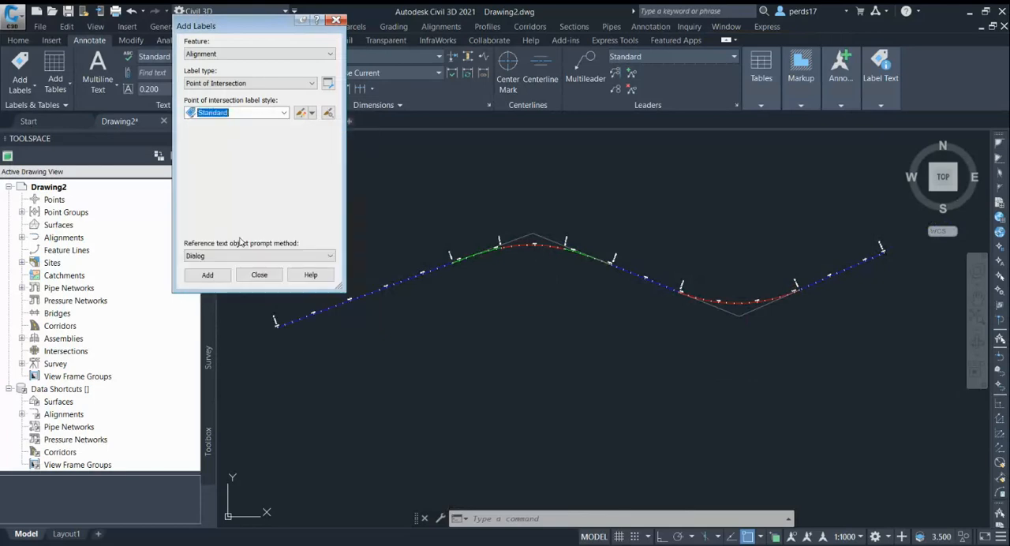
{"action": "left_click", "coordinate": [312, 115]}
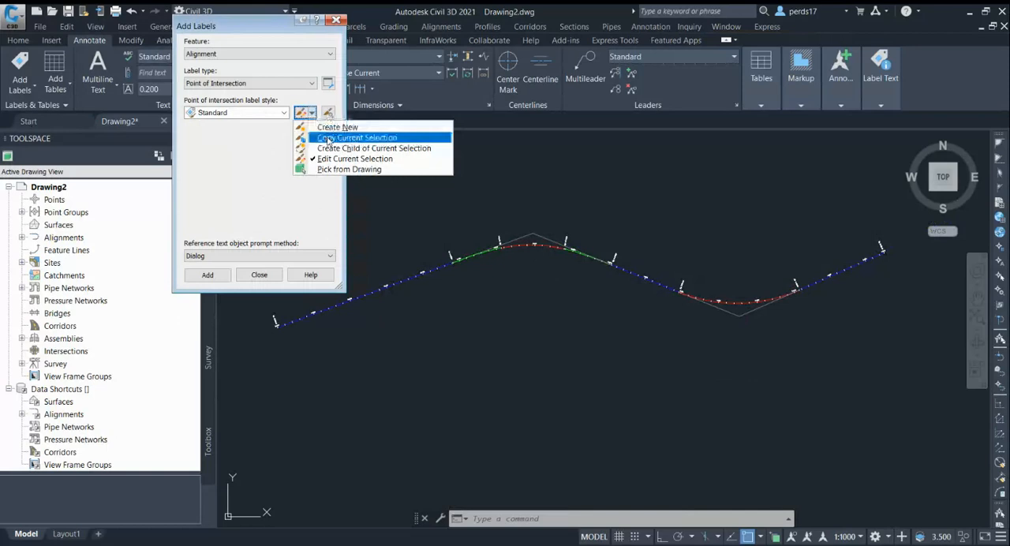
{"action": "left_click", "coordinate": [328, 139]}
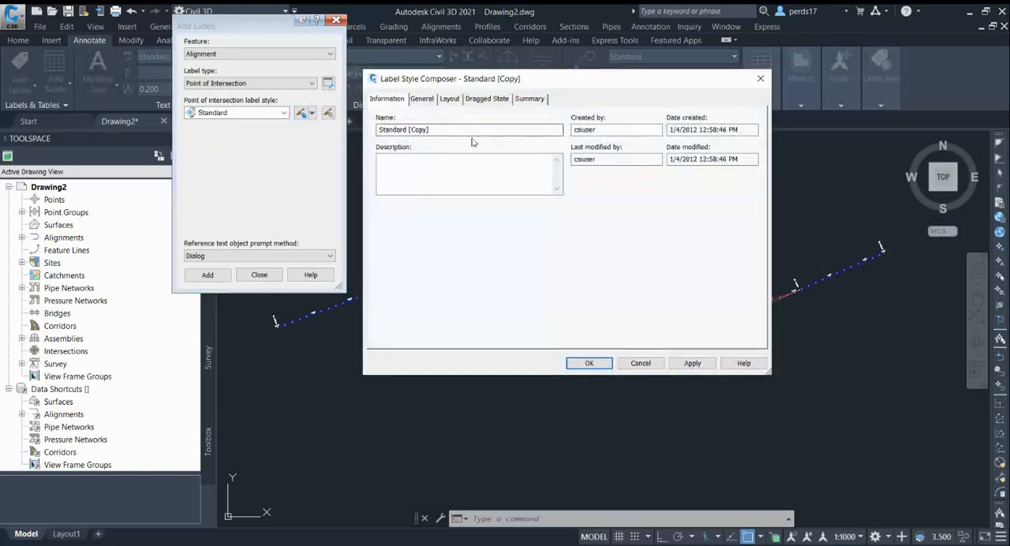
{"action": "left_click", "coordinate": [513, 185]}
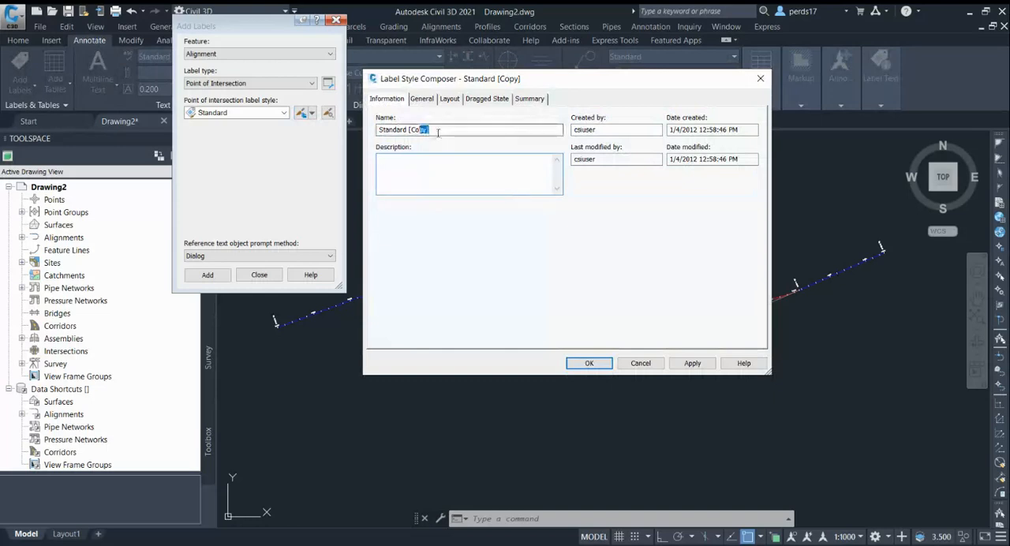
{"action": "left_click_drag", "start_coordinate": [436, 130], "coordinate": [373, 136]}
{"action": "type", "text": "c"}
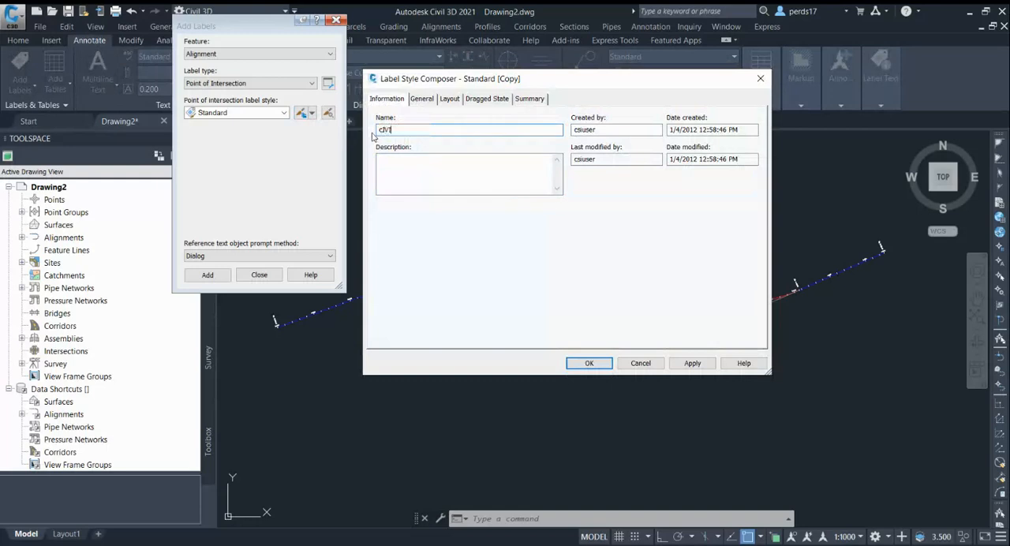
{"action": "key", "text": "BackSpace"}
{"action": "type", "text": "C"}
{"action": "type", "text": "ivil3D PRO"}
Delete the existing Tangent Intersection component from the layout of the Civil3D PRO label style.
{"action": "left_click", "coordinate": [453, 100]}
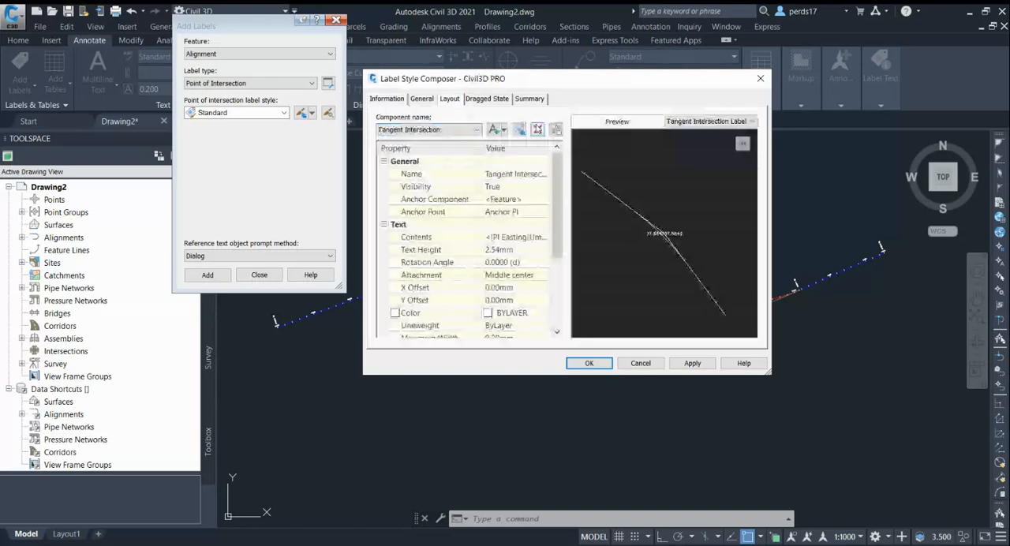
{"action": "left_click", "coordinate": [537, 129]}
{"action": "left_click_drag", "start_coordinate": [520, 87], "coordinate": [493, 57]}
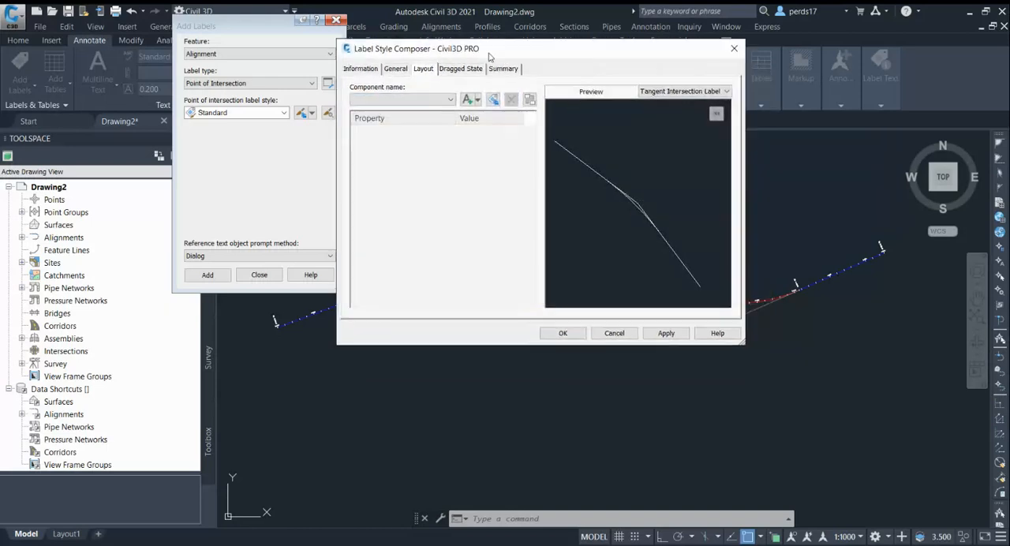
Add a text component to the Civil3D PRO label layout and name it HIP TABLE.
{"action": "left_click", "coordinate": [477, 100]}
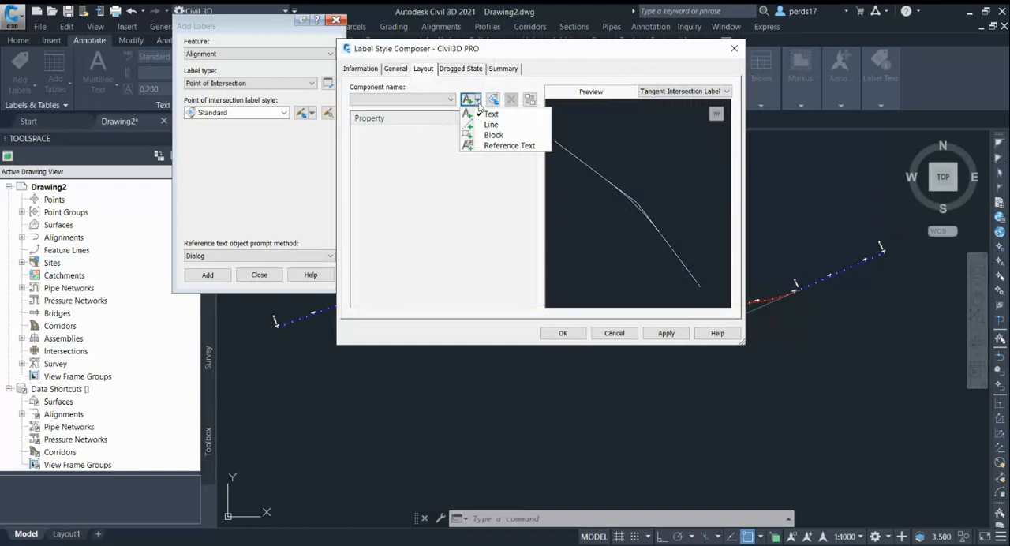
{"action": "left_click", "coordinate": [481, 88]}
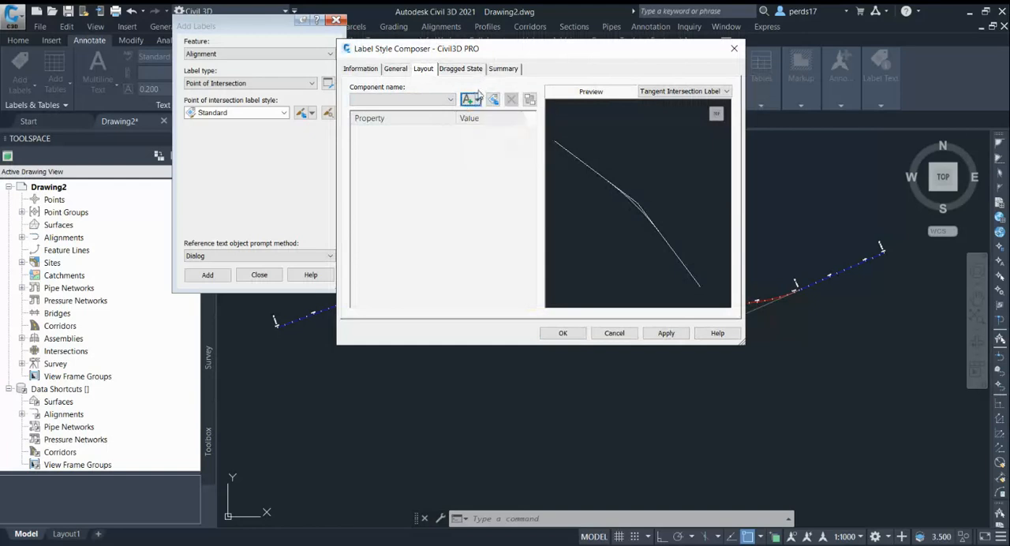
{"action": "left_click", "coordinate": [478, 101]}
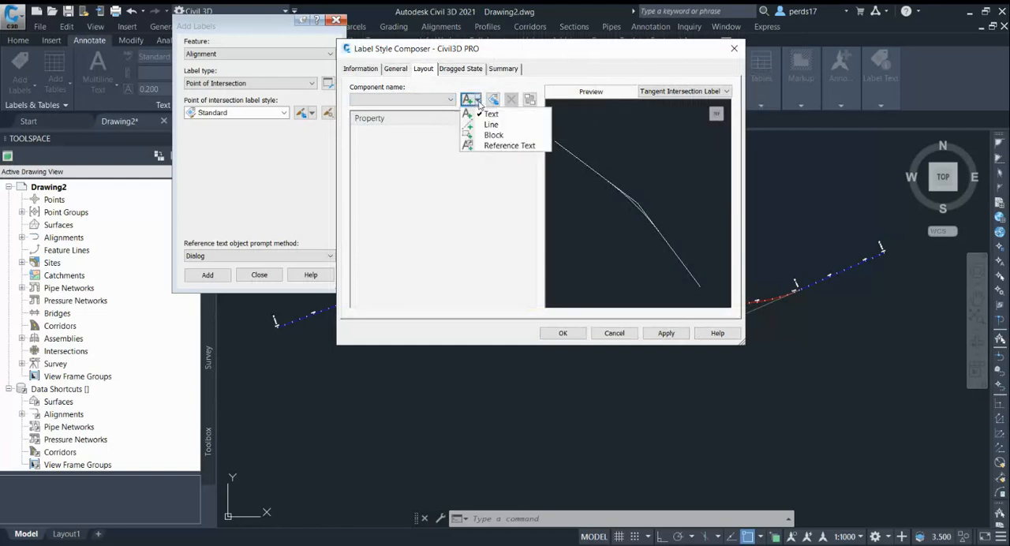
{"action": "left_click", "coordinate": [490, 113]}
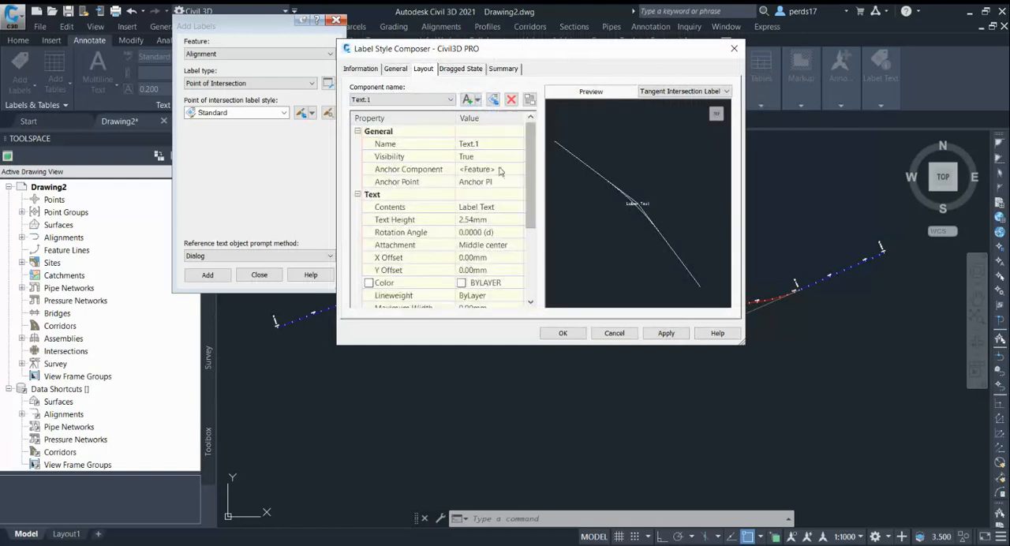
{"action": "left_click", "coordinate": [497, 144]}
{"action": "type", "text": "h"}
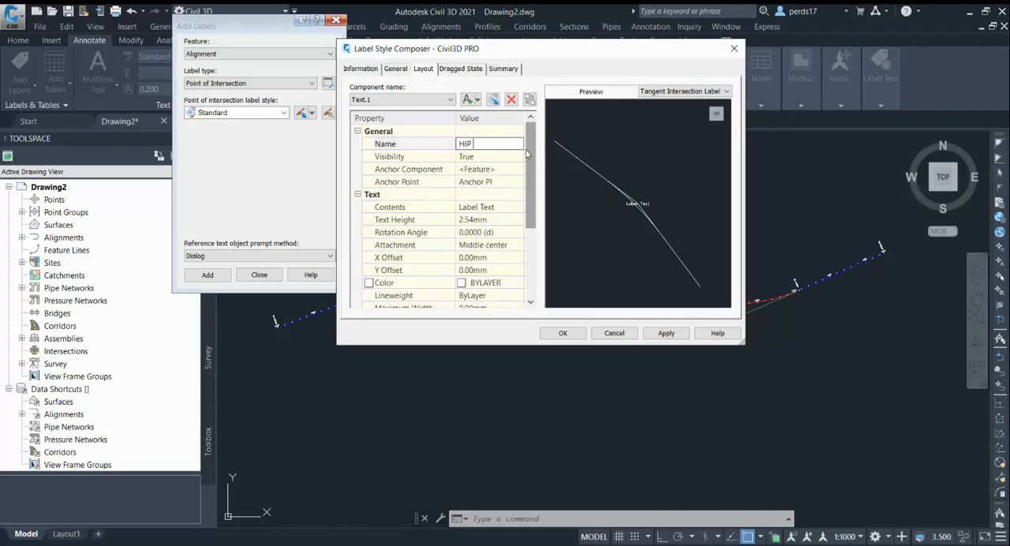
{"action": "type", "text": "IP TABLE"}
Replace the default label text in the HIP TABLE component's contents with the Delta Angle property.
{"action": "left_click", "coordinate": [439, 208]}
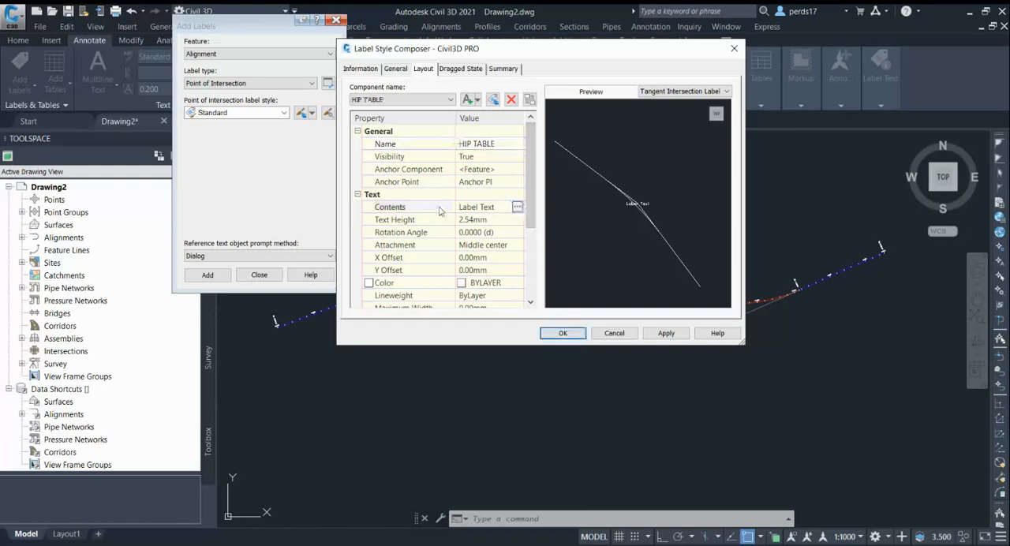
{"action": "left_click", "coordinate": [518, 206]}
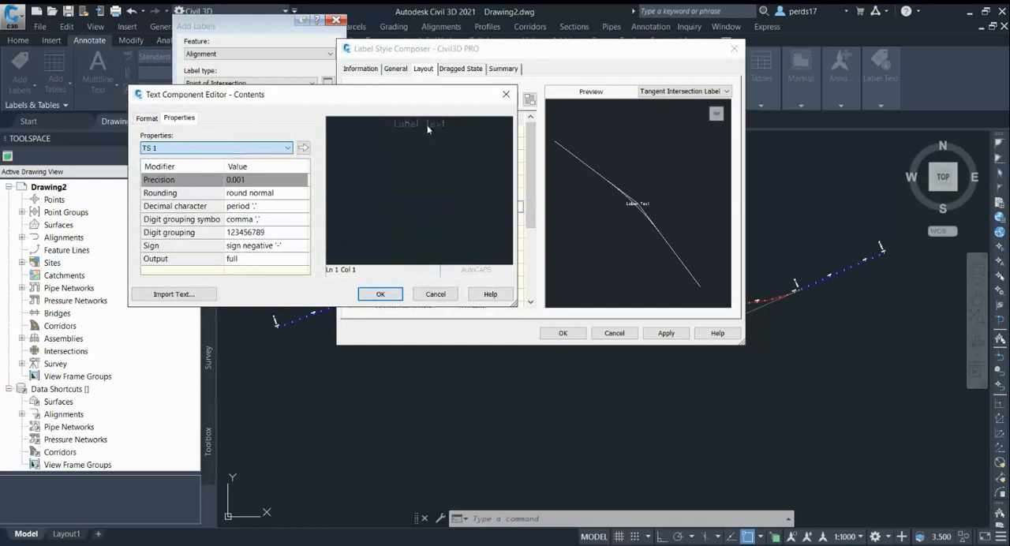
{"action": "left_click_drag", "start_coordinate": [447, 126], "coordinate": [392, 124]}
{"action": "left_click", "coordinate": [152, 228]}
{"action": "left_click", "coordinate": [305, 151]}
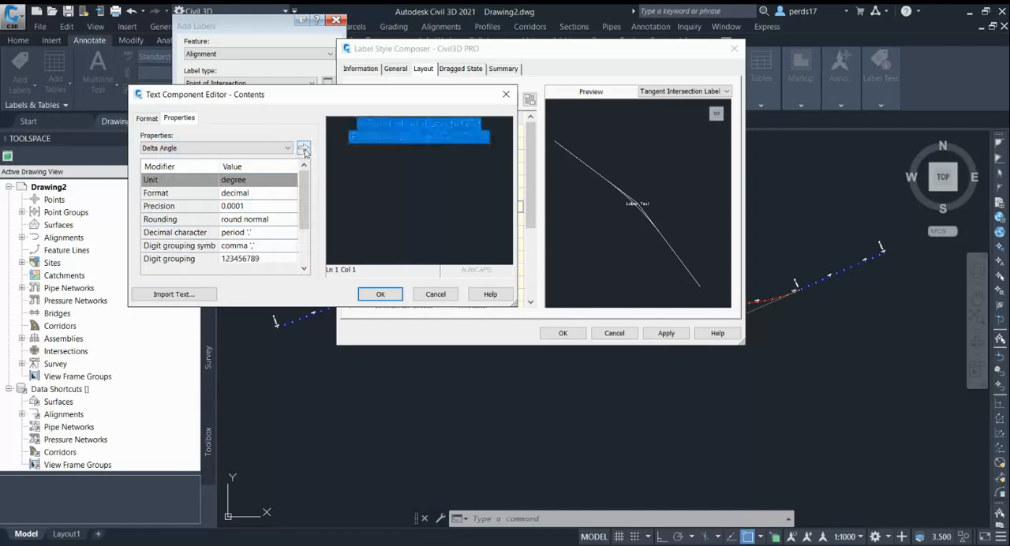
Set the justification of the Delta Angle text to Left.
{"action": "left_click", "coordinate": [360, 125]}
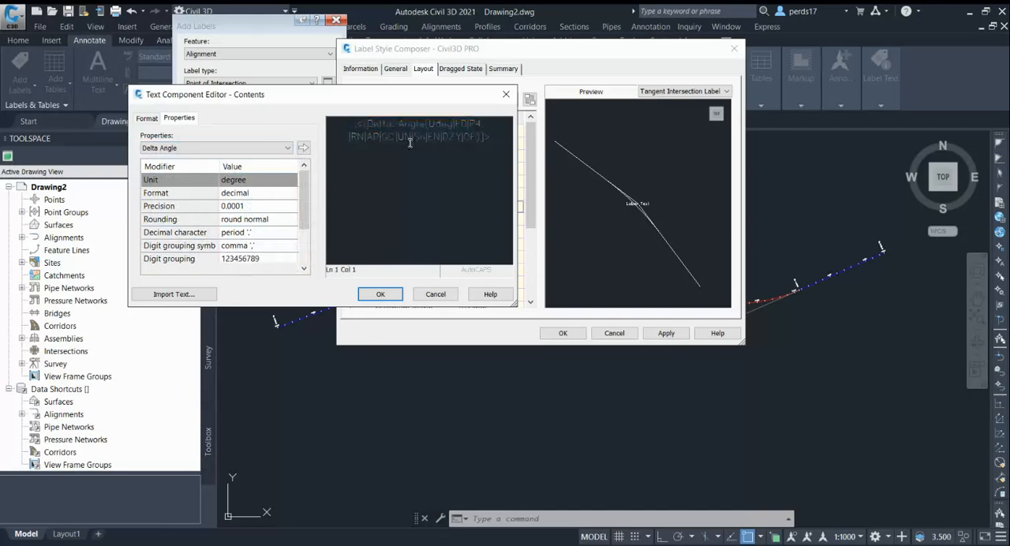
{"action": "left_click", "coordinate": [355, 123]}
{"action": "left_click_drag", "start_coordinate": [354, 123], "coordinate": [485, 140]}
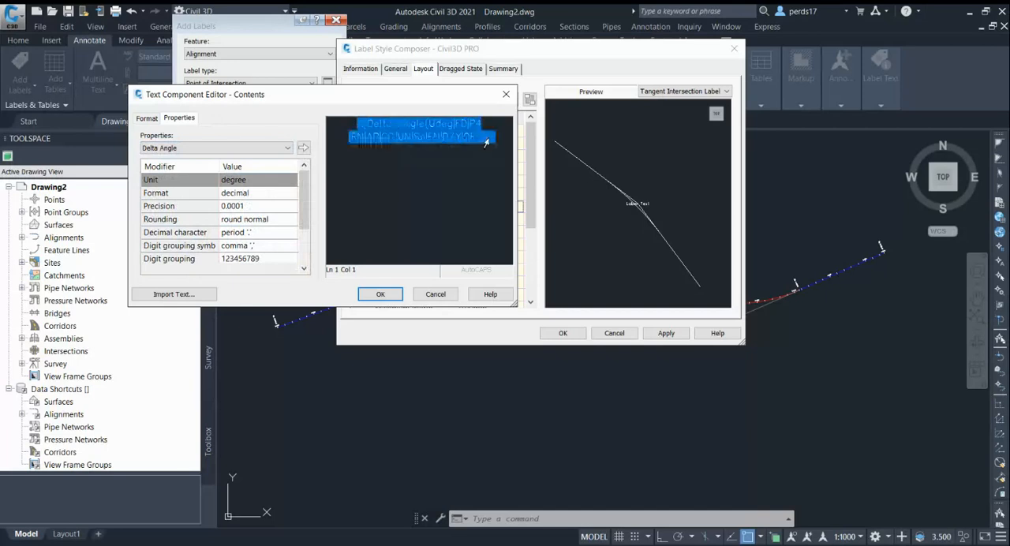
{"action": "left_click", "coordinate": [146, 118]}
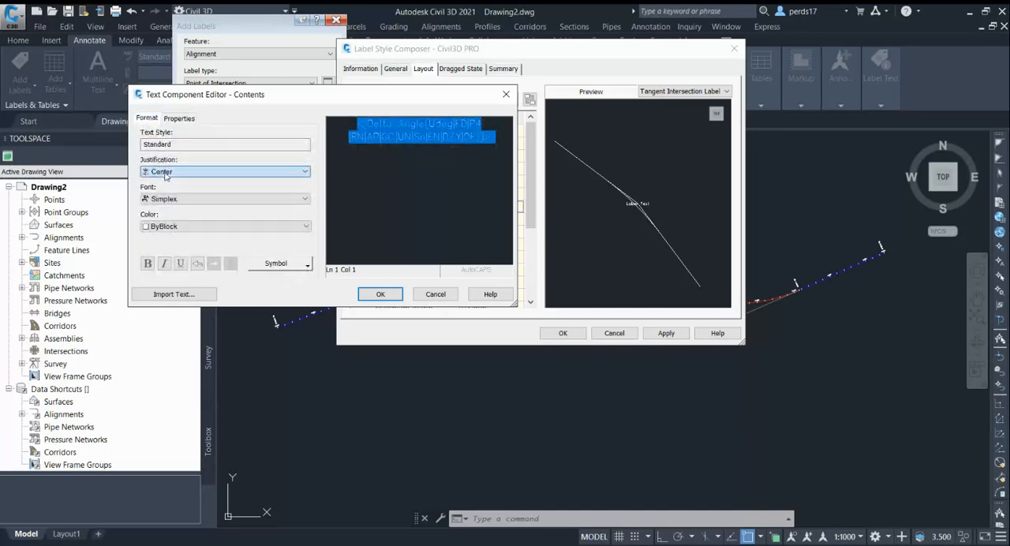
{"action": "left_click", "coordinate": [169, 184]}
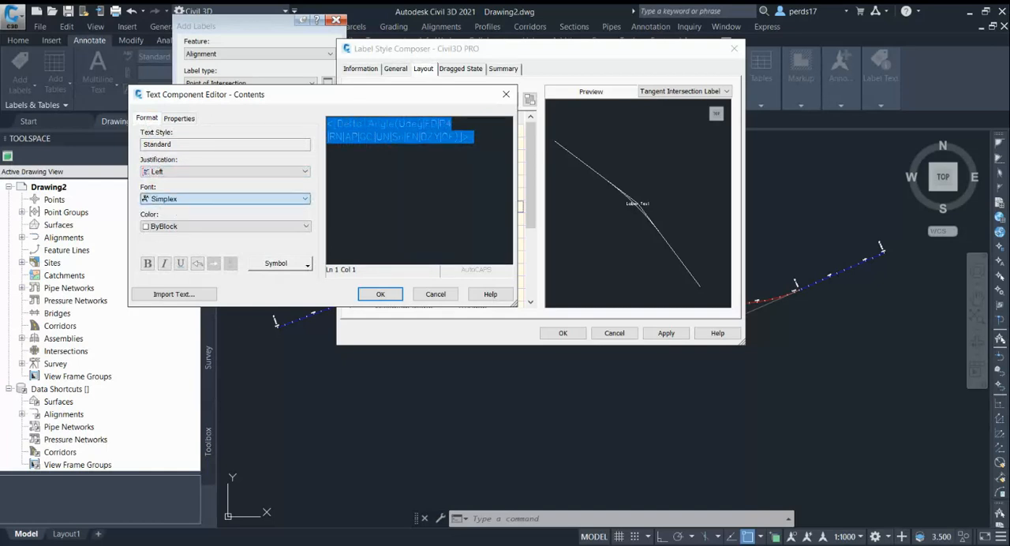
Insert the PI Easting property on a new line above Delta Angle in the label contents.
{"action": "left_click", "coordinate": [483, 137]}
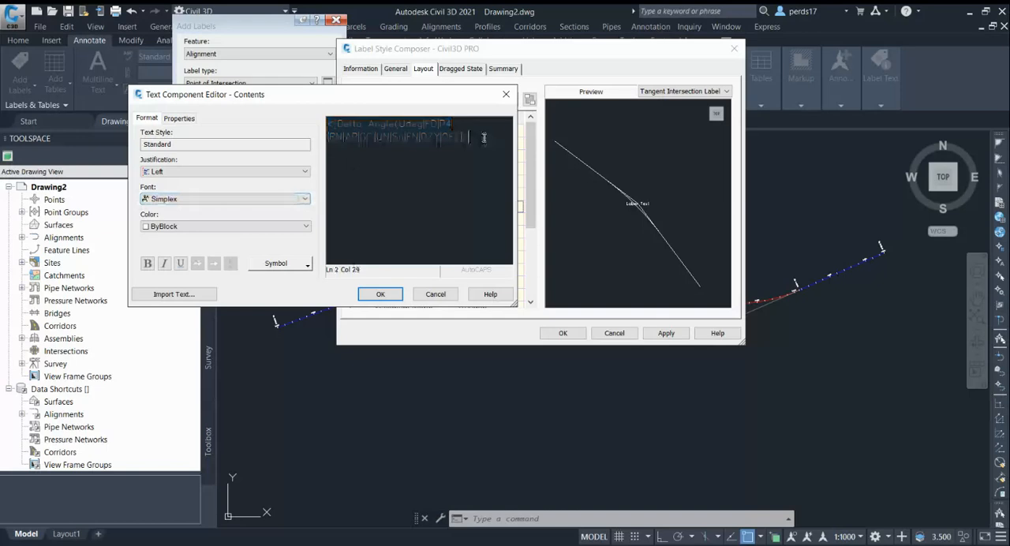
{"action": "key", "text": "Return"}
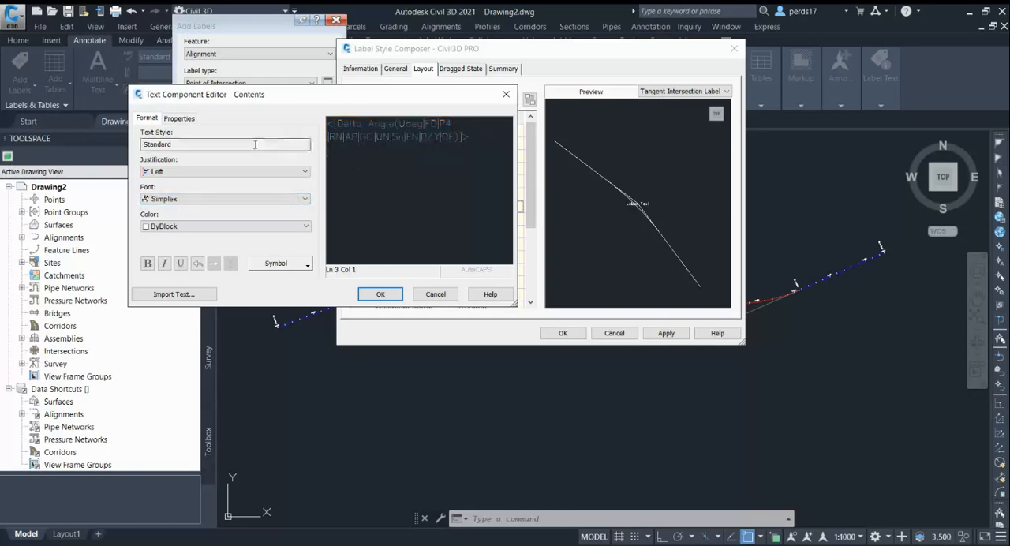
{"action": "left_click", "coordinate": [179, 117]}
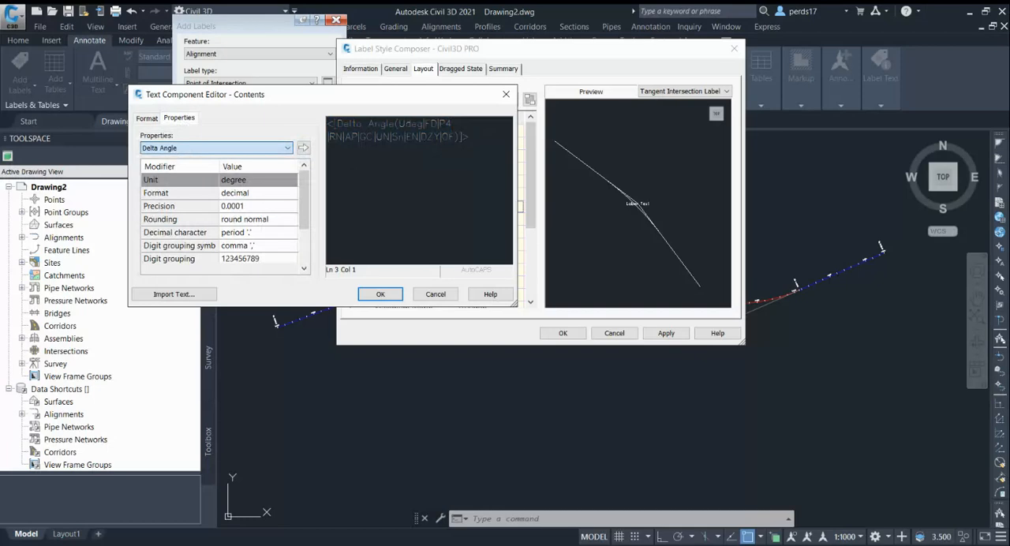
{"action": "left_click", "coordinate": [170, 200]}
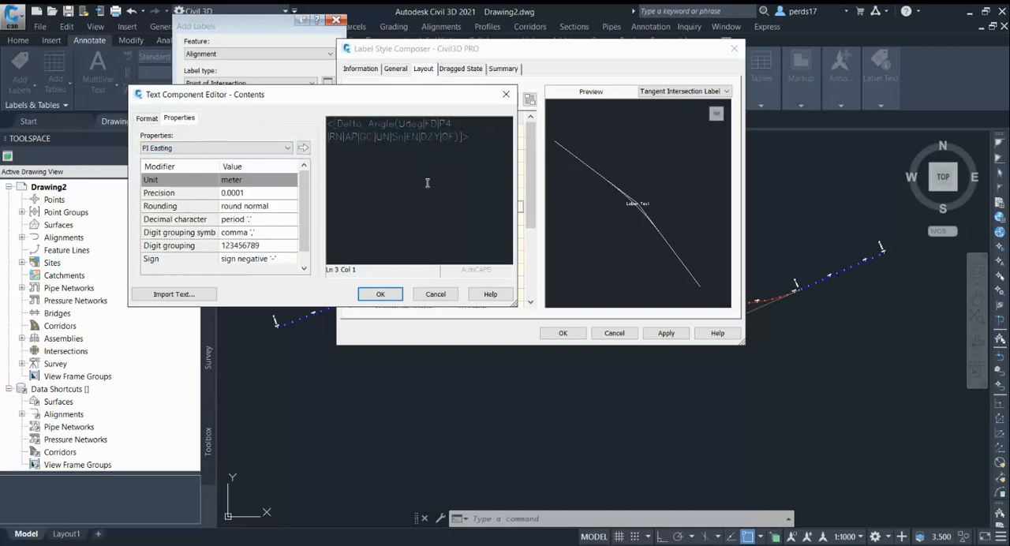
{"action": "left_click", "coordinate": [481, 139]}
{"action": "left_click", "coordinate": [329, 127]}
{"action": "key", "text": "Return"}
{"action": "left_click", "coordinate": [334, 122]}
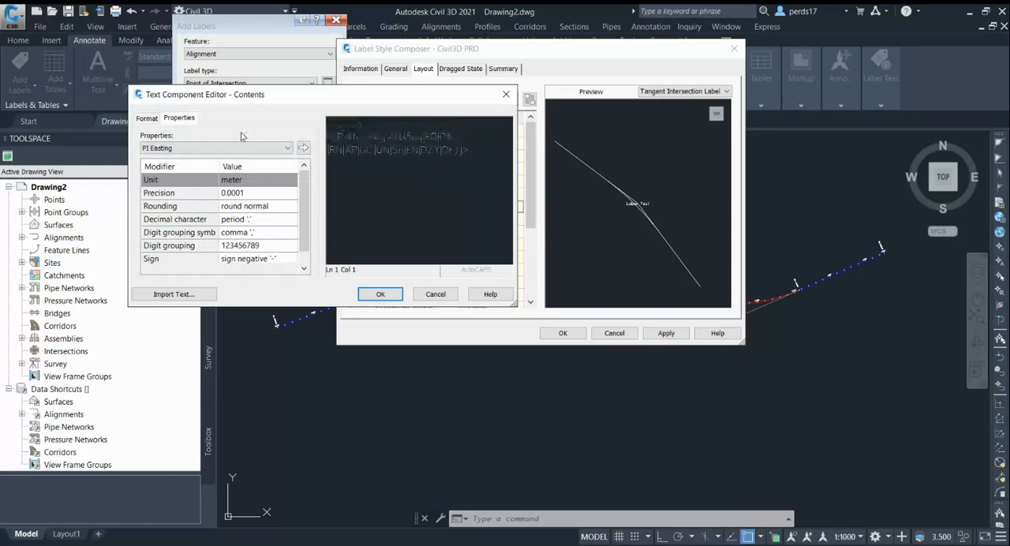
{"action": "left_click", "coordinate": [304, 148]}
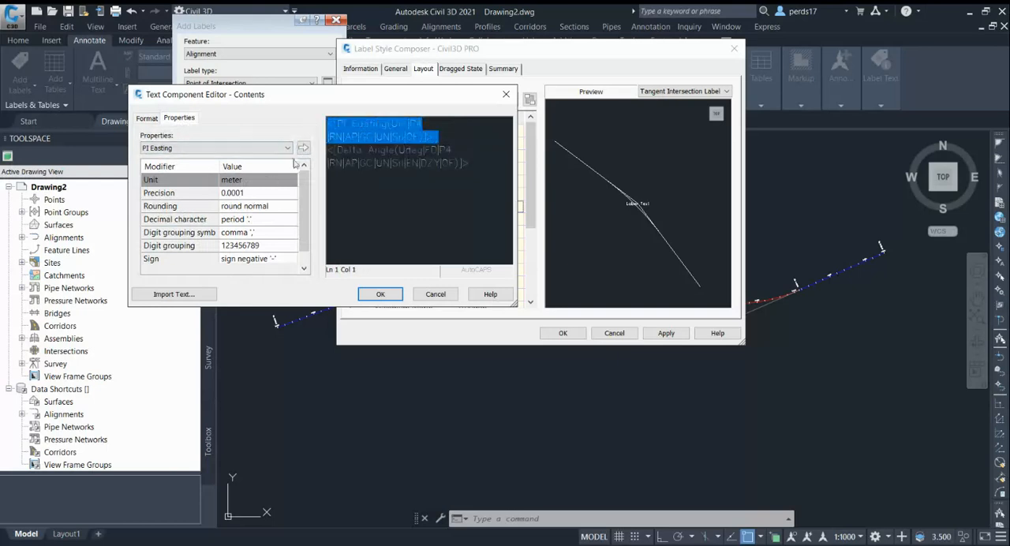
Update the inserted PI Easting field to a precision of 0.01, keeping Delta Angle on its own line.
{"action": "left_click", "coordinate": [255, 193]}
{"action": "left_click", "coordinate": [272, 195]}
{"action": "left_click", "coordinate": [270, 224]}
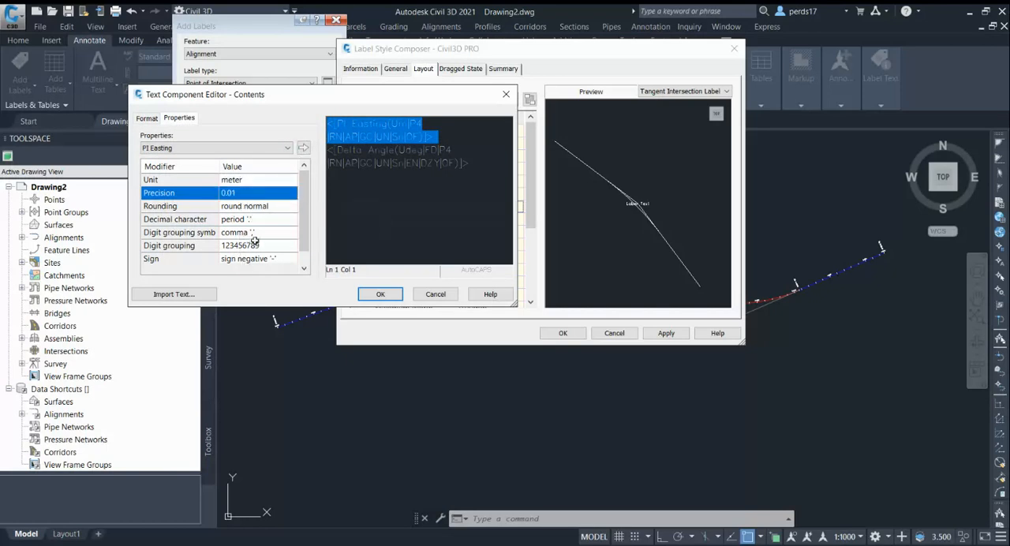
{"action": "left_click", "coordinate": [304, 150]}
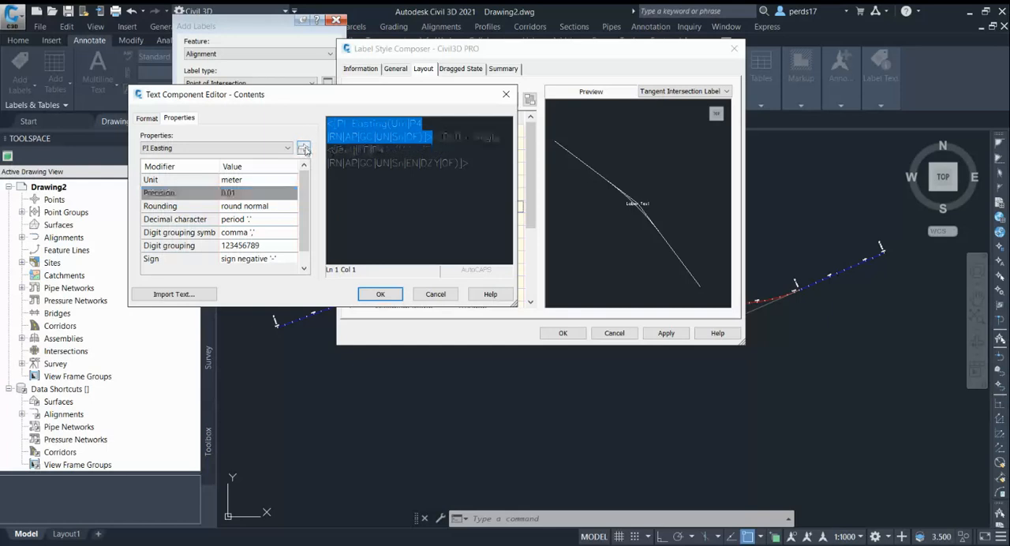
{"action": "left_click", "coordinate": [434, 141]}
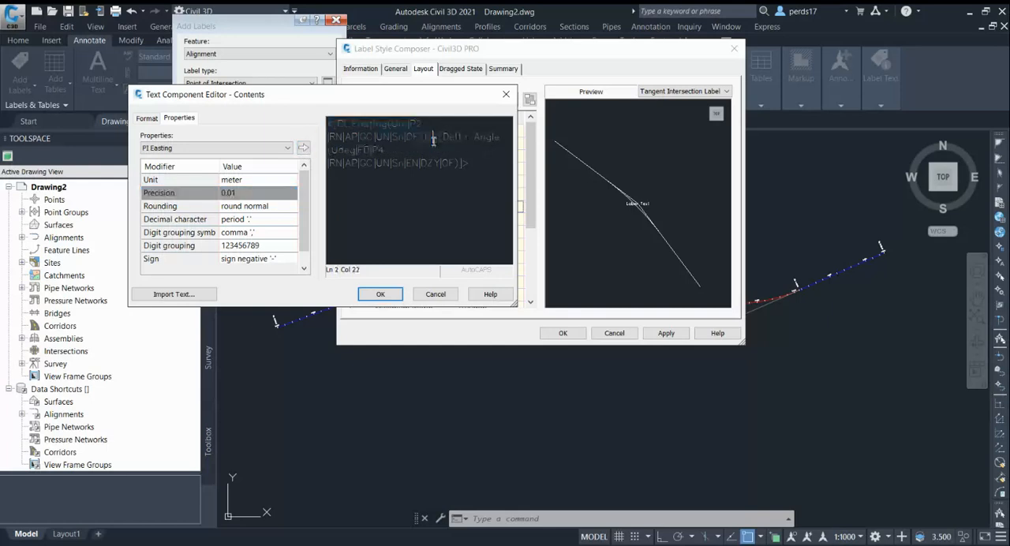
{"action": "key", "text": "Return"}
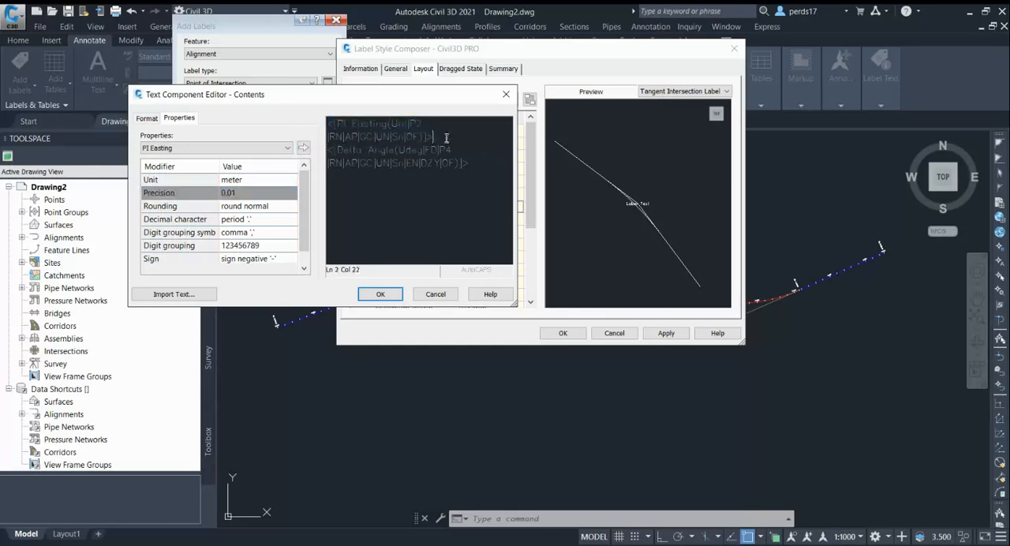
Insert the PI Northing property on a new line between PI Easting and Delta Angle.
{"action": "key", "text": "Return"}
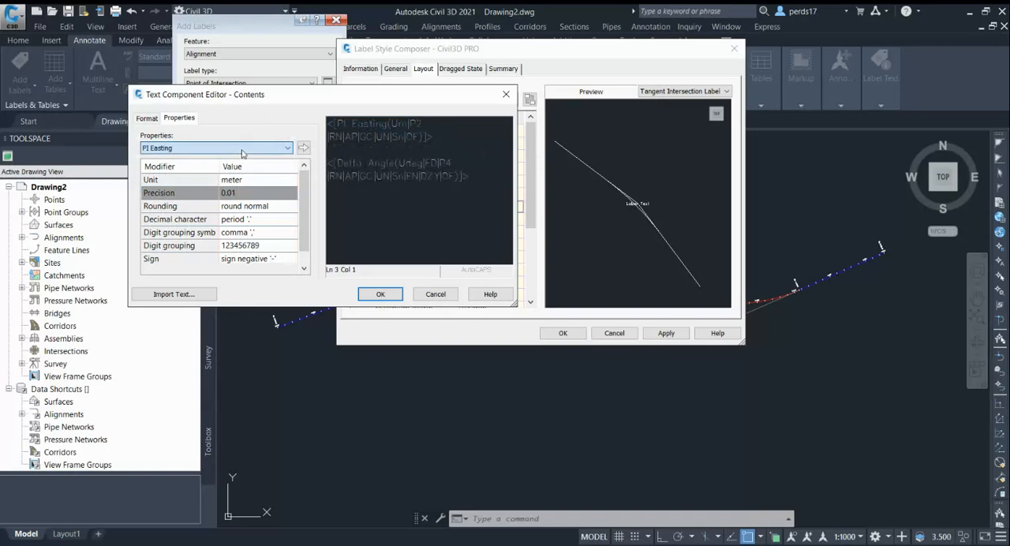
{"action": "key", "text": "Down"}
{"action": "left_click", "coordinate": [303, 147]}
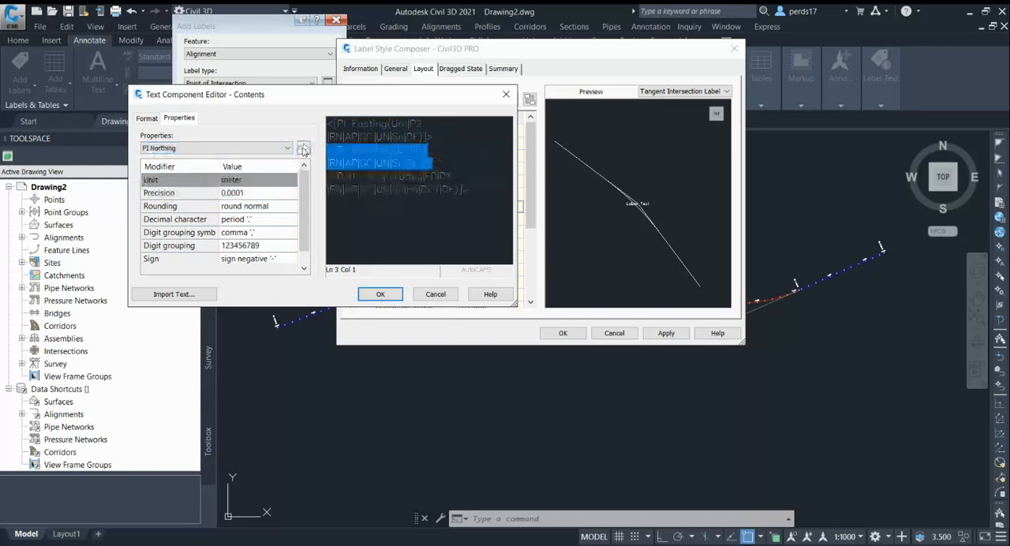
{"action": "left_click", "coordinate": [455, 165]}
Add the Curve Radius property with a precision of 0.01 on its own line below Delta Angle.
{"action": "left_click", "coordinate": [491, 192]}
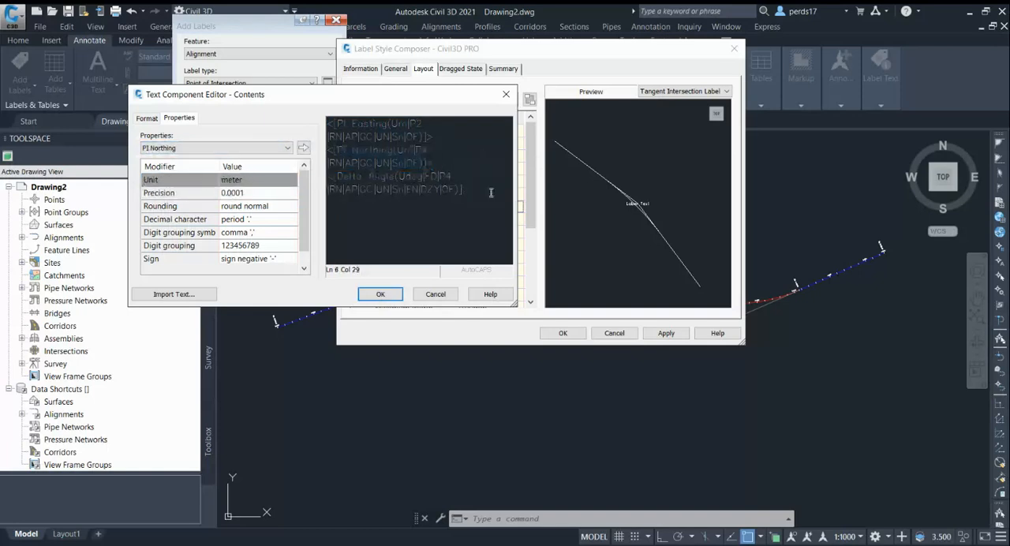
{"action": "key", "text": "Return"}
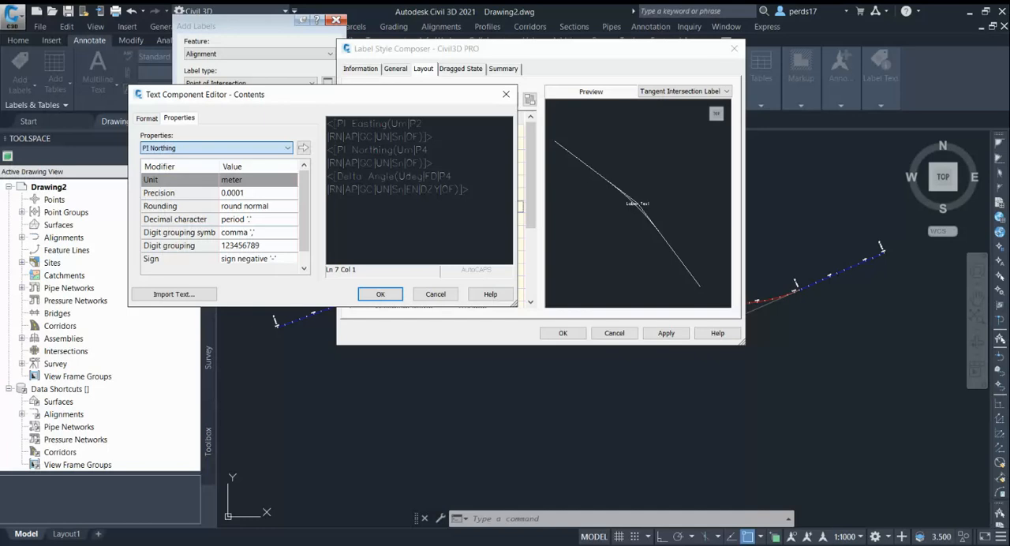
{"action": "left_click", "coordinate": [189, 237]}
{"action": "left_click", "coordinate": [476, 193]}
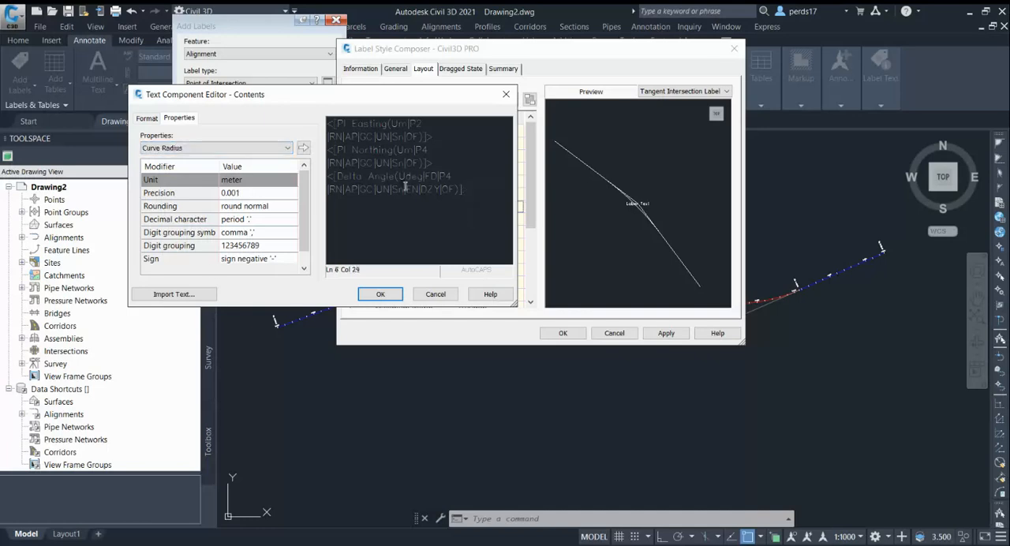
{"action": "left_click", "coordinate": [252, 192]}
{"action": "left_click", "coordinate": [252, 193]}
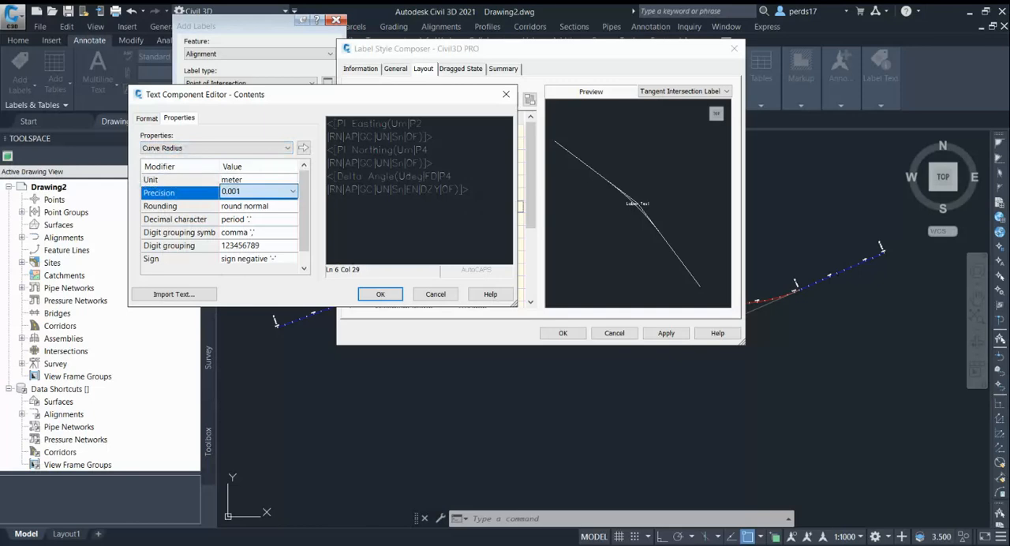
{"action": "left_click", "coordinate": [258, 220]}
{"action": "left_click", "coordinate": [304, 149]}
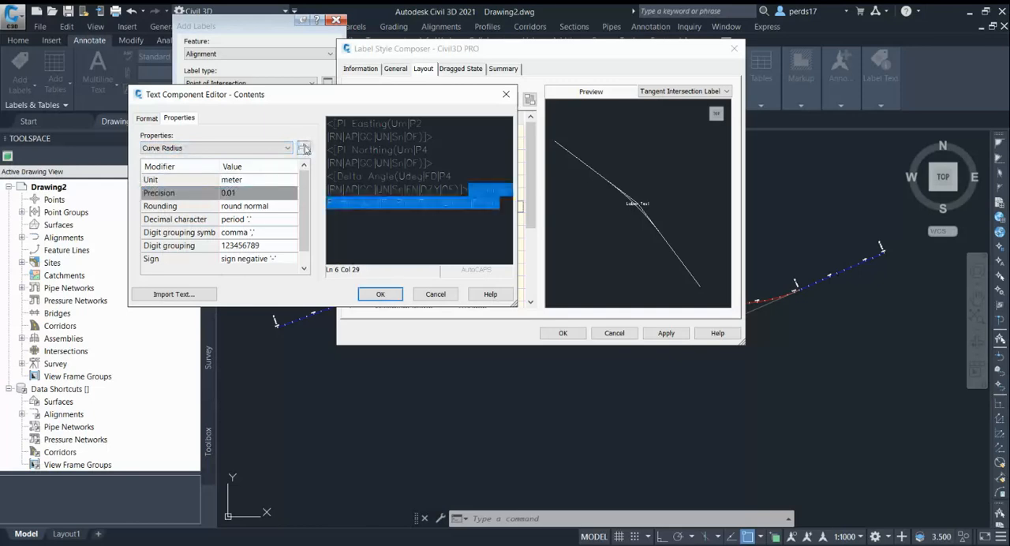
{"action": "left_click", "coordinate": [472, 195]}
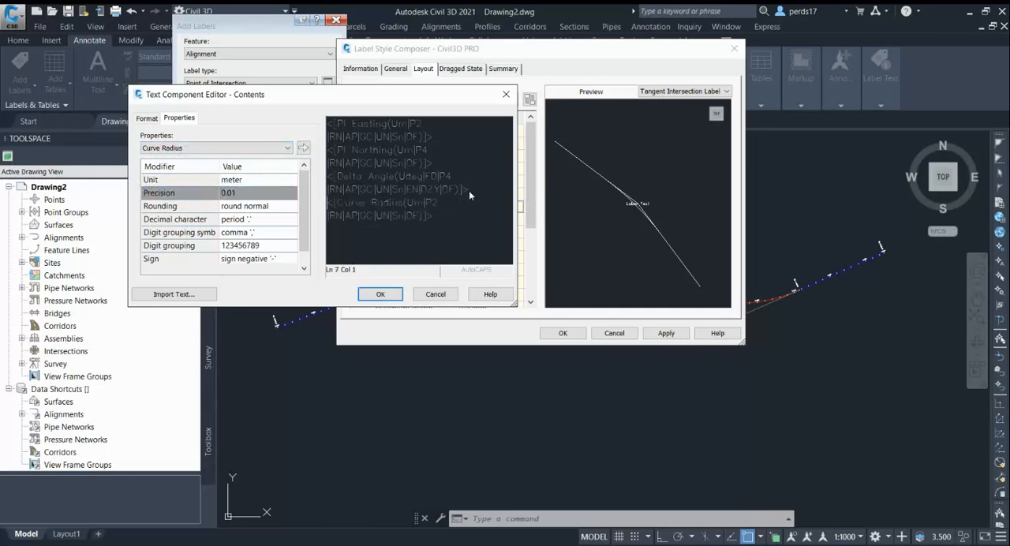
Insert the Curve Length property on a new line below Curve Radius.
{"action": "left_click", "coordinate": [213, 148]}
{"action": "left_click", "coordinate": [213, 149]}
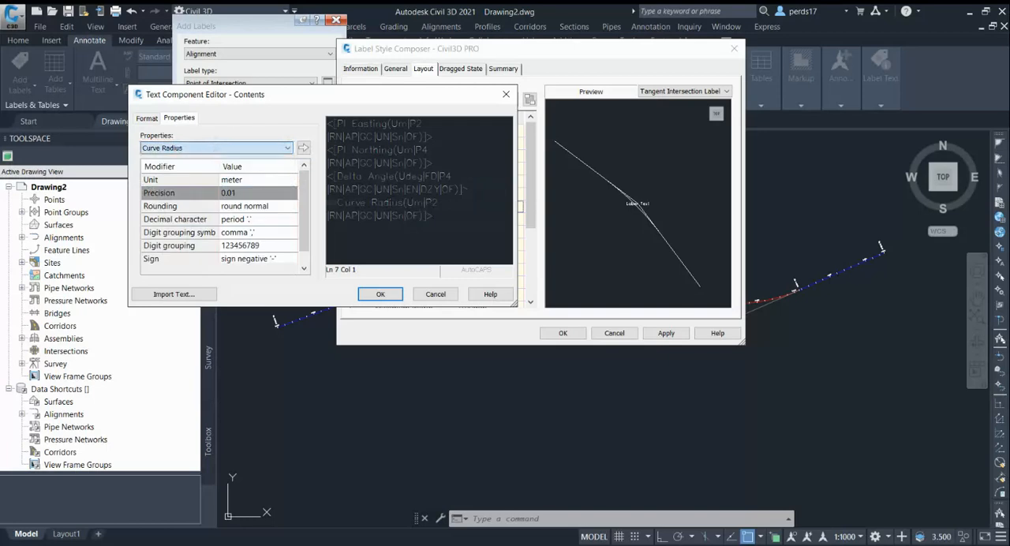
{"action": "left_click", "coordinate": [442, 220]}
{"action": "key", "text": "Return"}
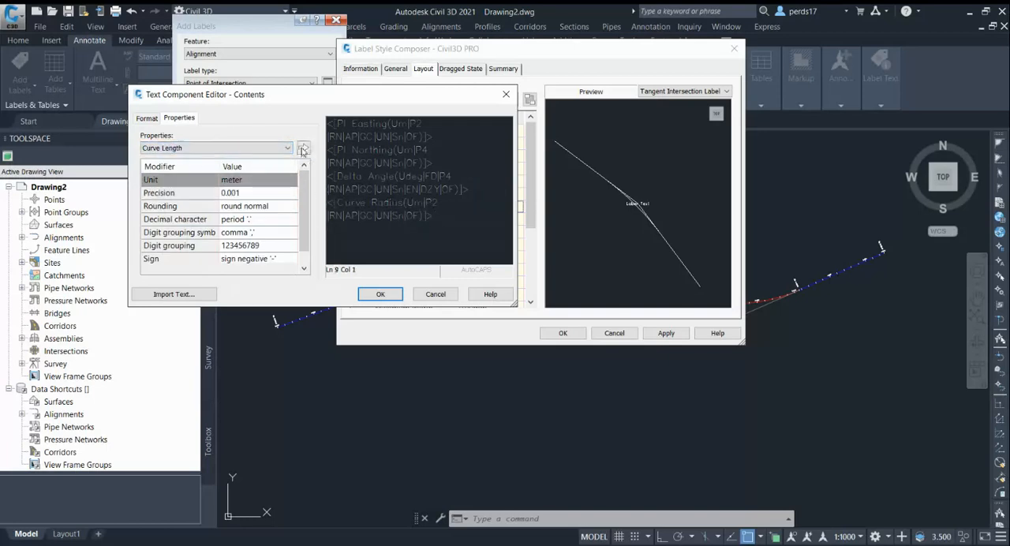
{"action": "left_click", "coordinate": [302, 151]}
Insert the Spiral 1 Length property on a new line below Curve Length.
{"action": "left_click", "coordinate": [445, 230]}
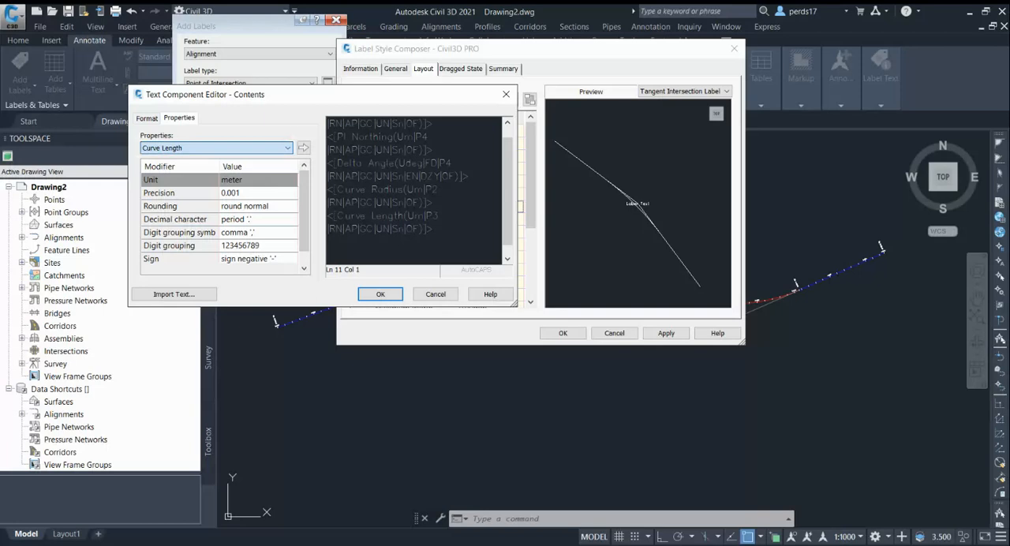
{"action": "left_click", "coordinate": [189, 229]}
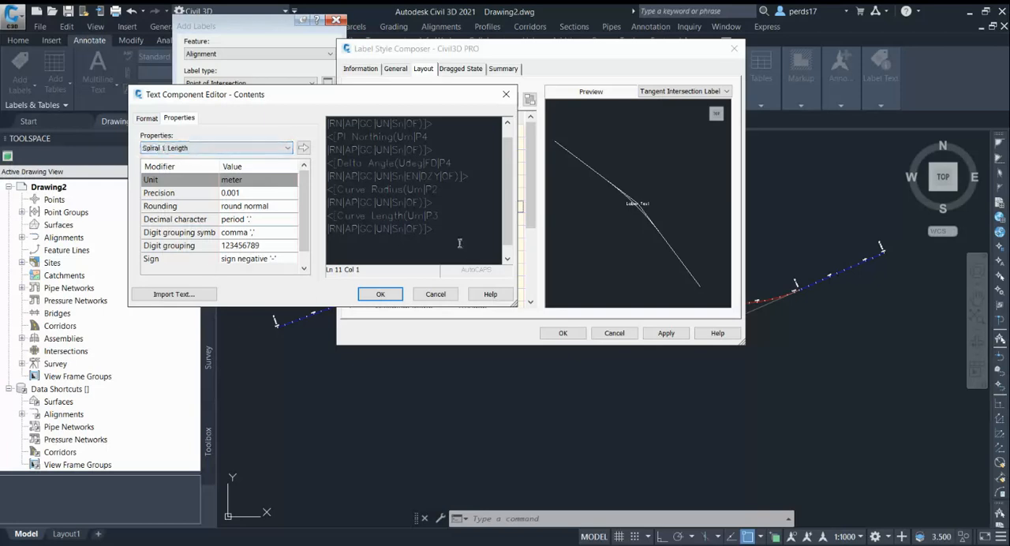
{"action": "left_click", "coordinate": [450, 231]}
{"action": "key", "text": "Return"}
{"action": "left_click", "coordinate": [303, 148]}
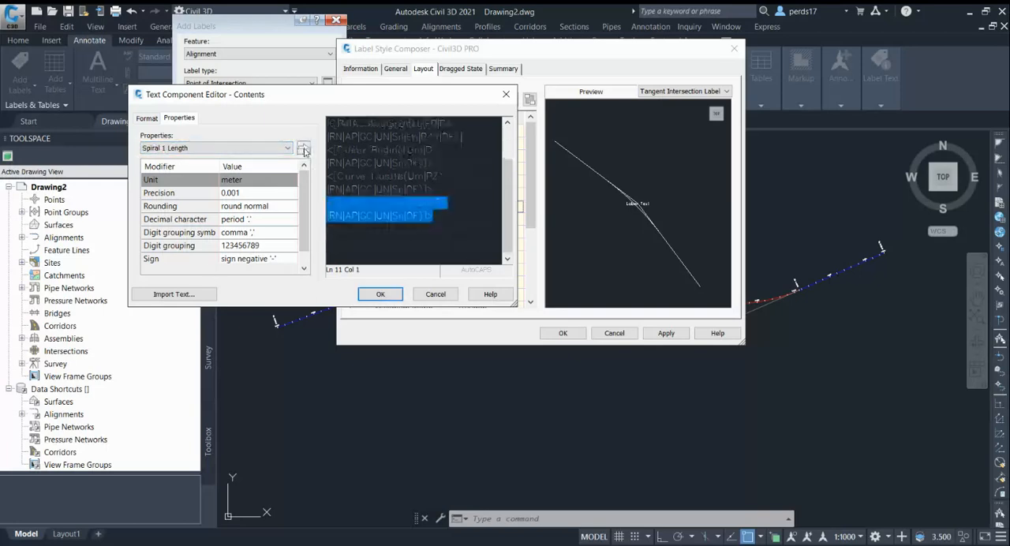
Insert the TS 1 property on a new line below Spiral 1 Length in the HIP TABLE contents.
{"action": "left_click", "coordinate": [255, 150]}
{"action": "left_click", "coordinate": [255, 150]}
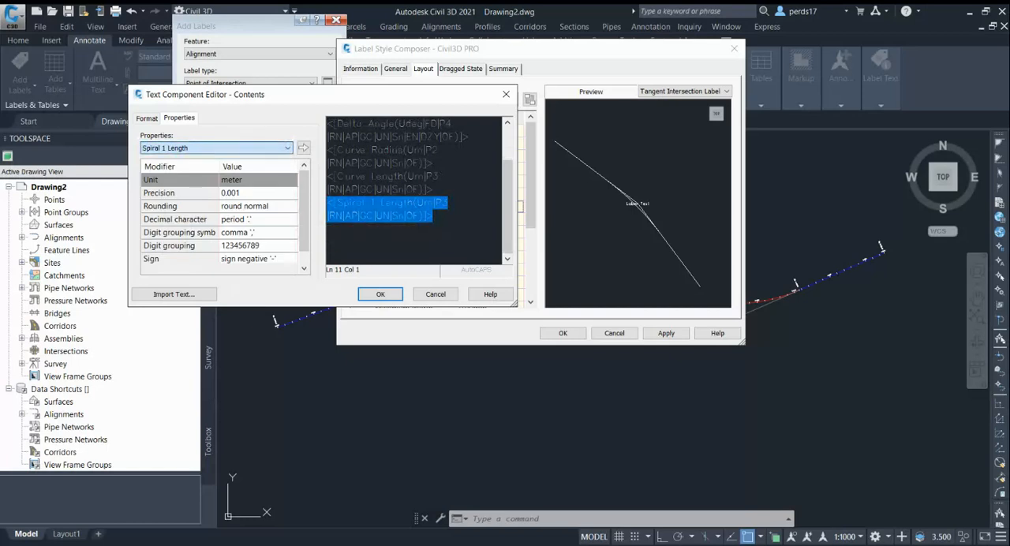
{"action": "left_click", "coordinate": [445, 217]}
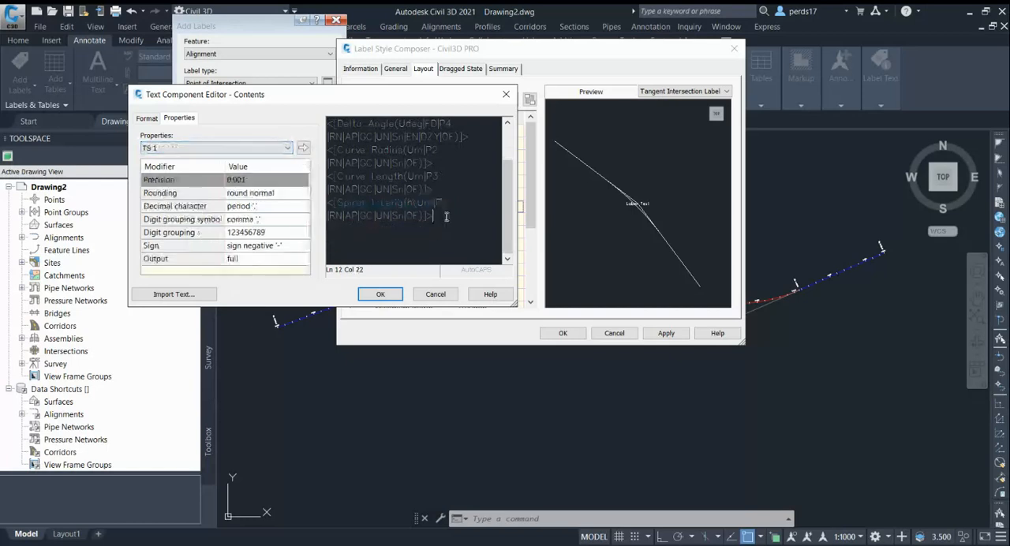
{"action": "left_click", "coordinate": [303, 149]}
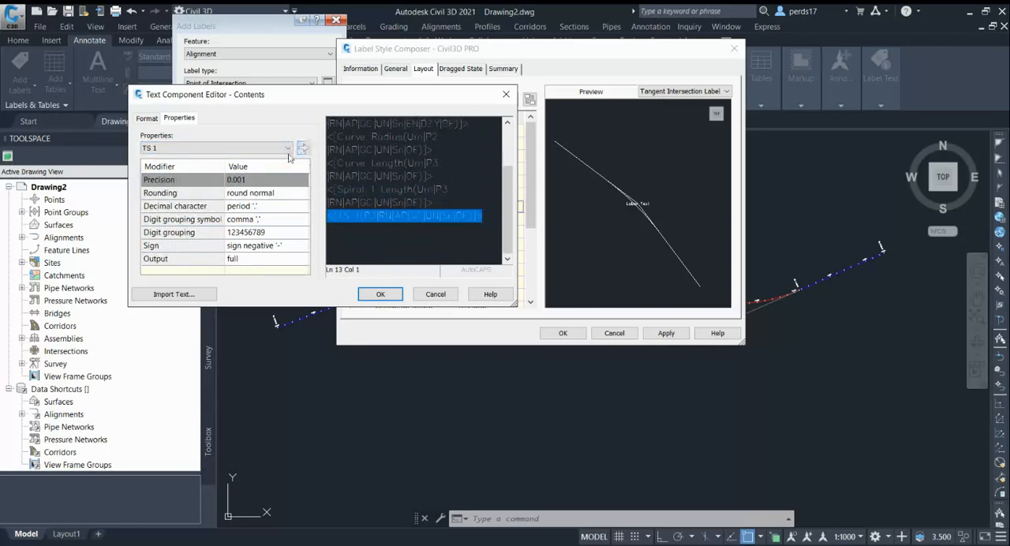
Insert the Curve External Secant property on a new line below TS 1 and accept the HIP TABLE contents.
{"action": "left_click", "coordinate": [487, 217]}
{"action": "key", "text": "Return"}
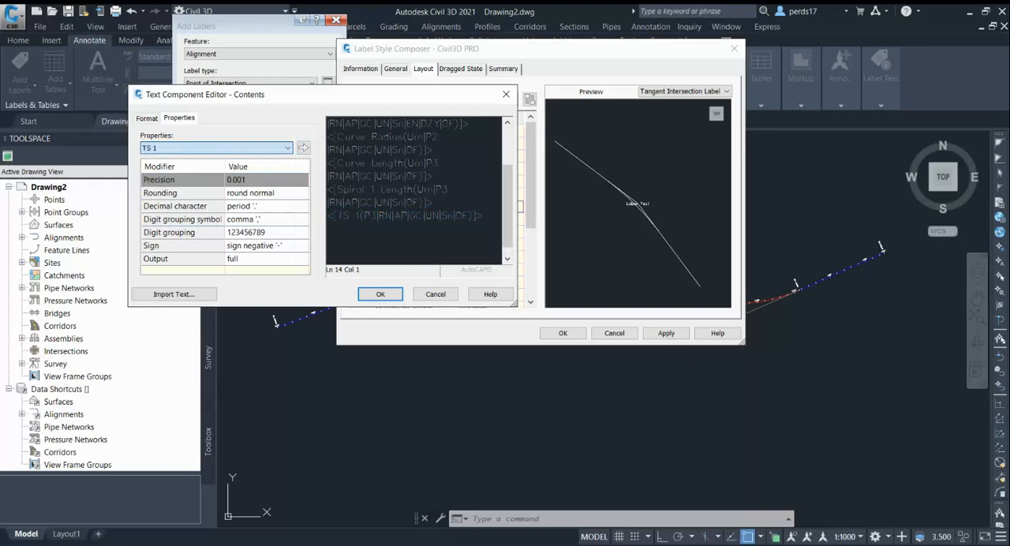
{"action": "left_click", "coordinate": [213, 283]}
{"action": "left_click", "coordinate": [496, 219]}
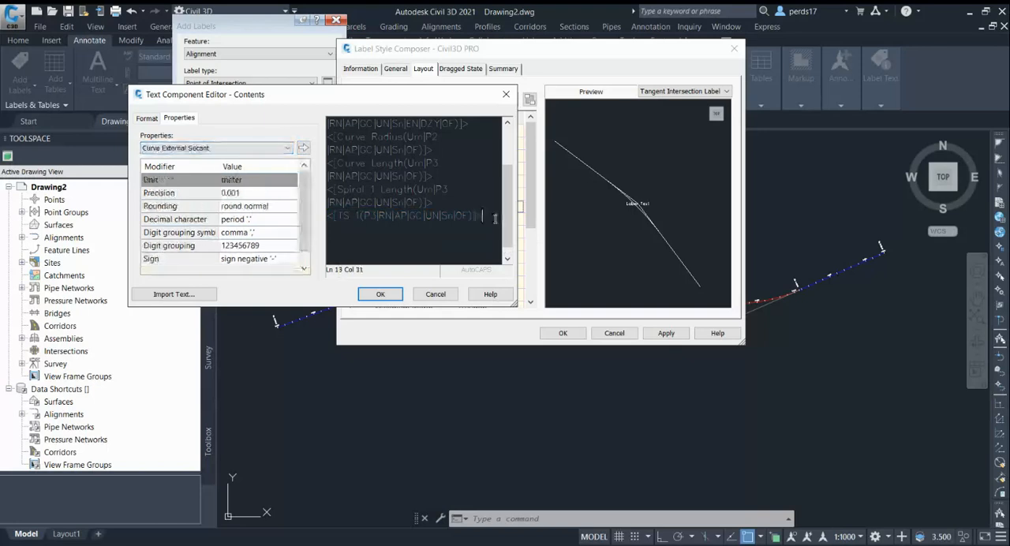
{"action": "left_click", "coordinate": [303, 147]}
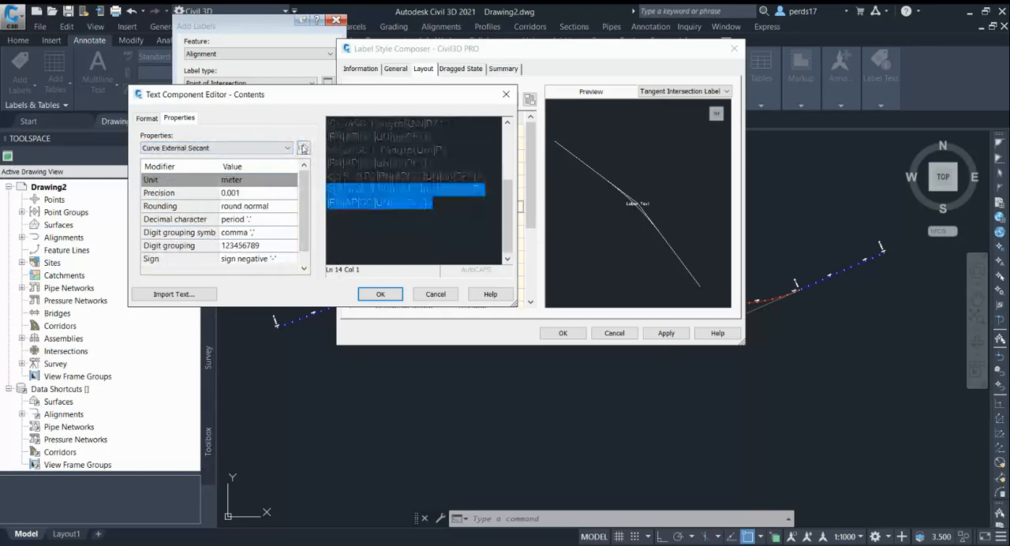
{"action": "left_click", "coordinate": [468, 202]}
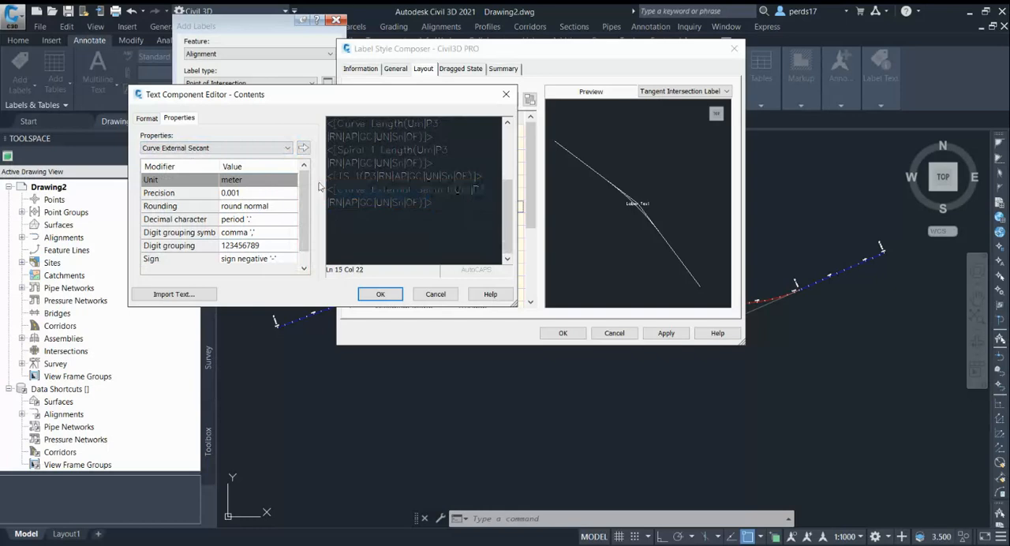
{"action": "left_click", "coordinate": [222, 148]}
{"action": "left_click", "coordinate": [382, 293]}
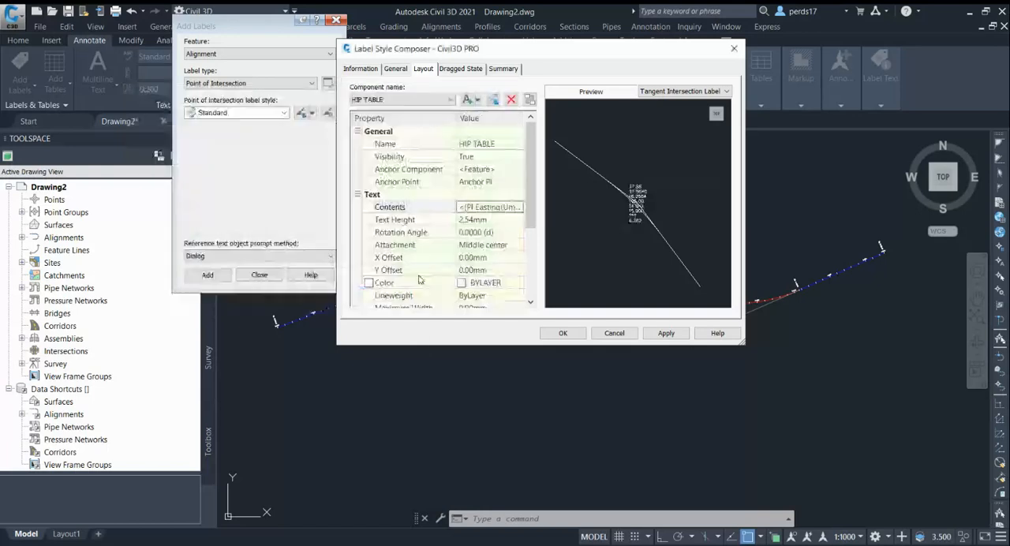
Add a second text component to the label style and name it HIP NAME.
{"action": "right_click", "coordinate": [642, 195]}
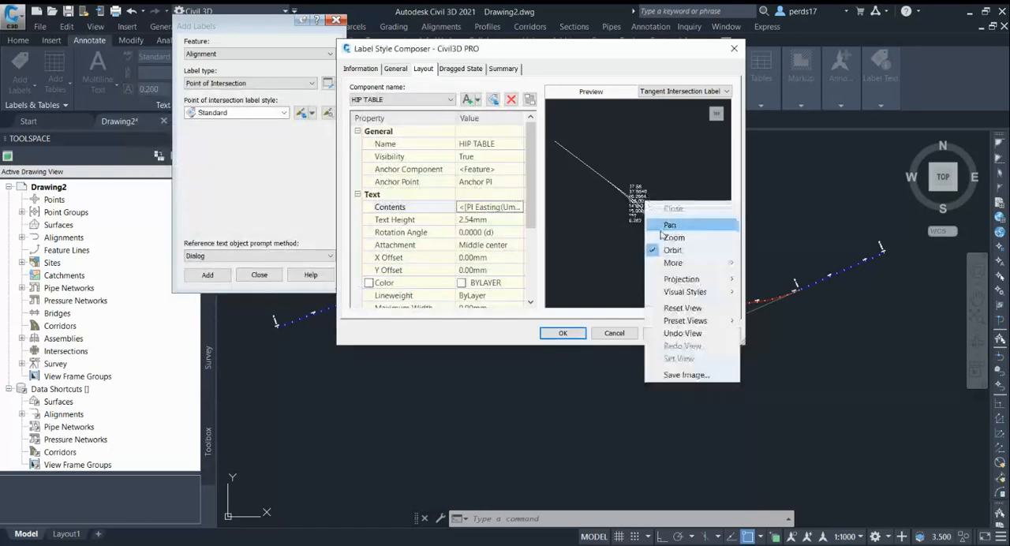
{"action": "left_click", "coordinate": [672, 223]}
{"action": "scroll", "coordinate": [639, 223], "scroll_direction": "up", "scroll_amount": 4}
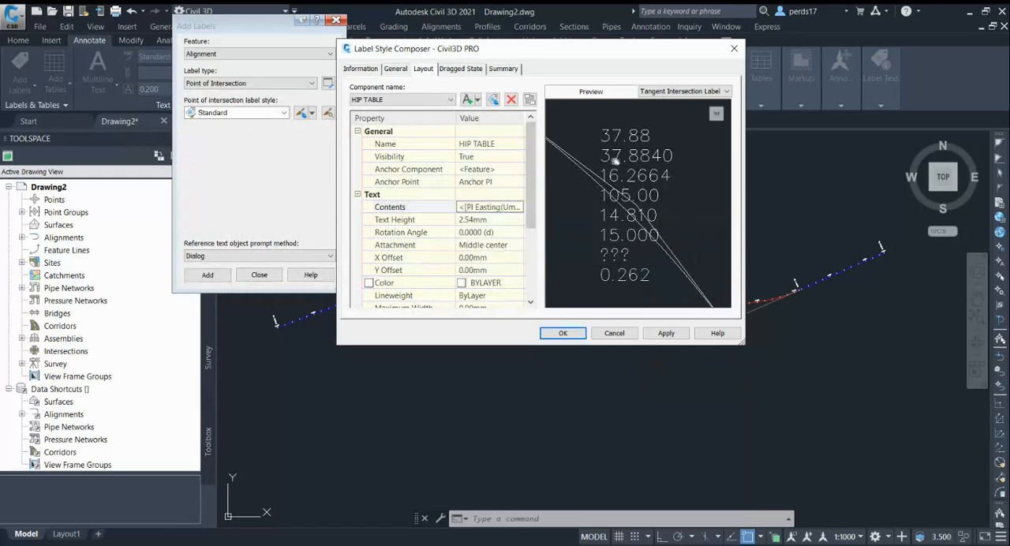
{"action": "left_click", "coordinate": [476, 99]}
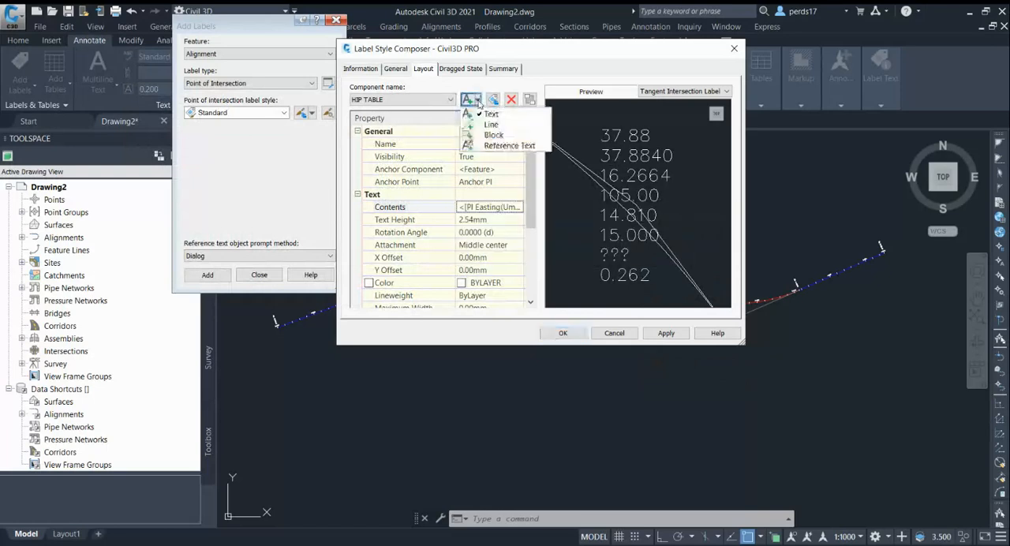
{"action": "left_click", "coordinate": [488, 115]}
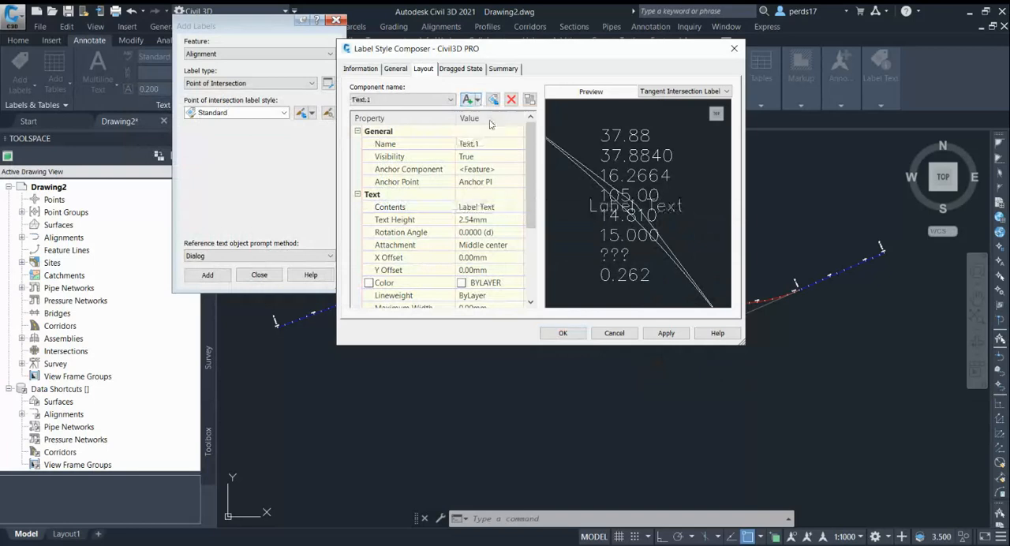
{"action": "left_click", "coordinate": [488, 144]}
{"action": "type", "text": "H"}
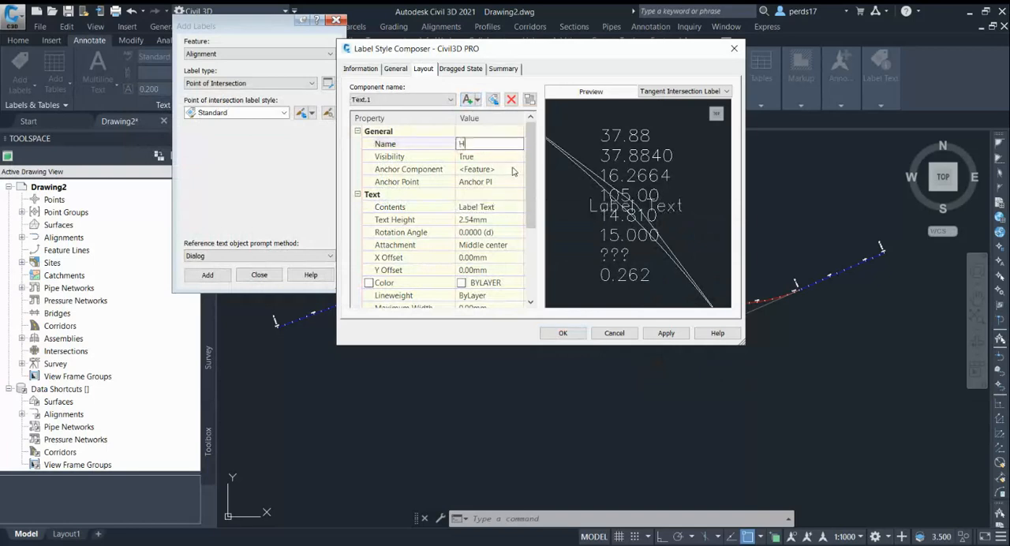
{"action": "type", "text": "IP NAME"}
Replace the HIP NAME default contents with the captions E, N, D, Rc, Lc, LS, Ts and Es, each on its own line.
{"action": "left_click", "coordinate": [489, 206]}
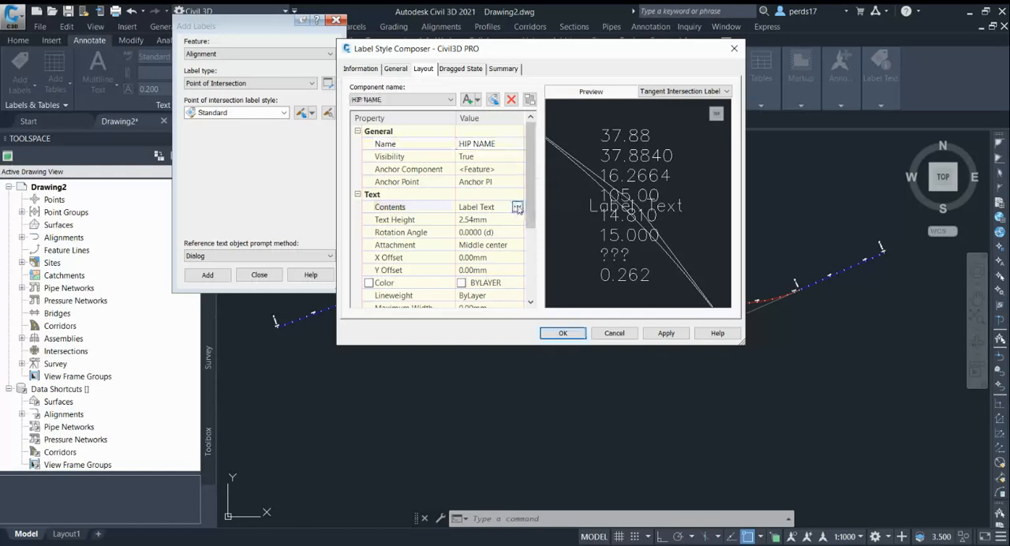
{"action": "left_click", "coordinate": [518, 207]}
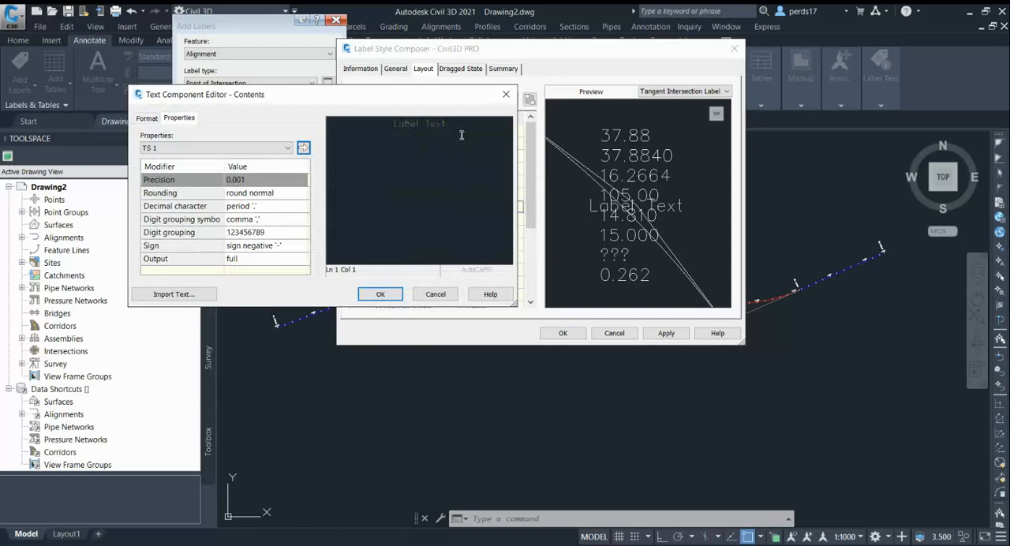
{"action": "left_click_drag", "start_coordinate": [464, 120], "coordinate": [343, 119]}
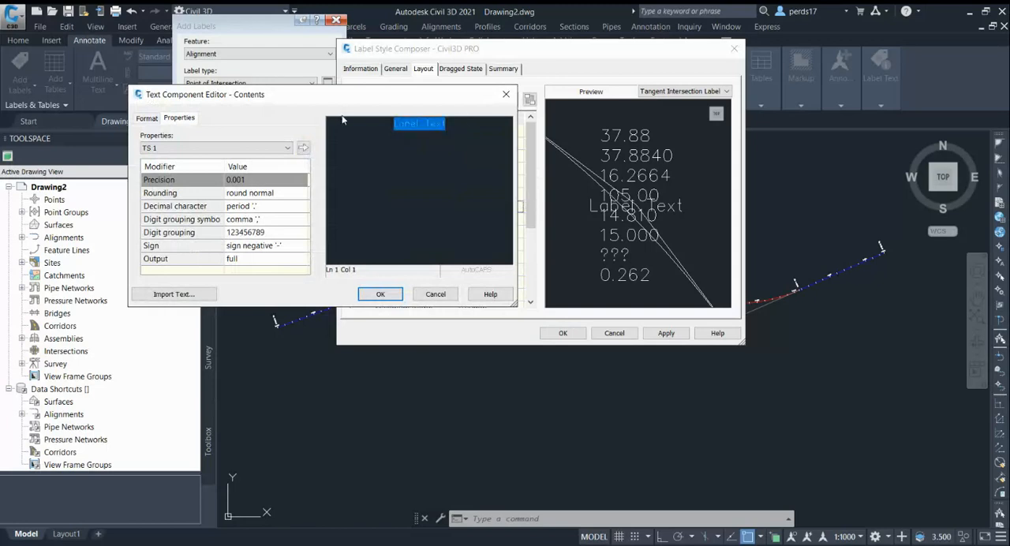
{"action": "type", "text": "F"}
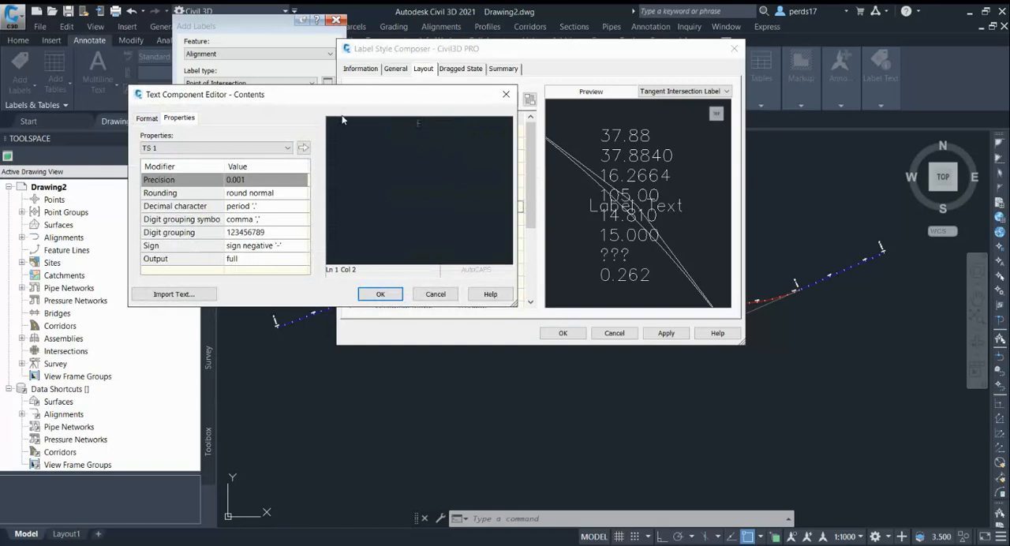
{"action": "key", "text": "Return"}
{"action": "type", "text": "N"}
{"action": "key", "text": "Return"}
{"action": "type", "text": "D"}
{"action": "key", "text": "Return"}
{"action": "type", "text": "FI"}
{"action": "key", "text": "Return"}
{"action": "type", "text": "N D"}
{"action": "key", "text": "BackSpace"}
{"action": "type", "text": "Lc"}
{"action": "key", "text": "Return"}
{"action": "type", "text": "LS"}
{"action": "type", "text": "Ts"}
{"action": "key", "text": "Return"}
{"action": "type", "text": "P"}
{"action": "type", "text": "s"}
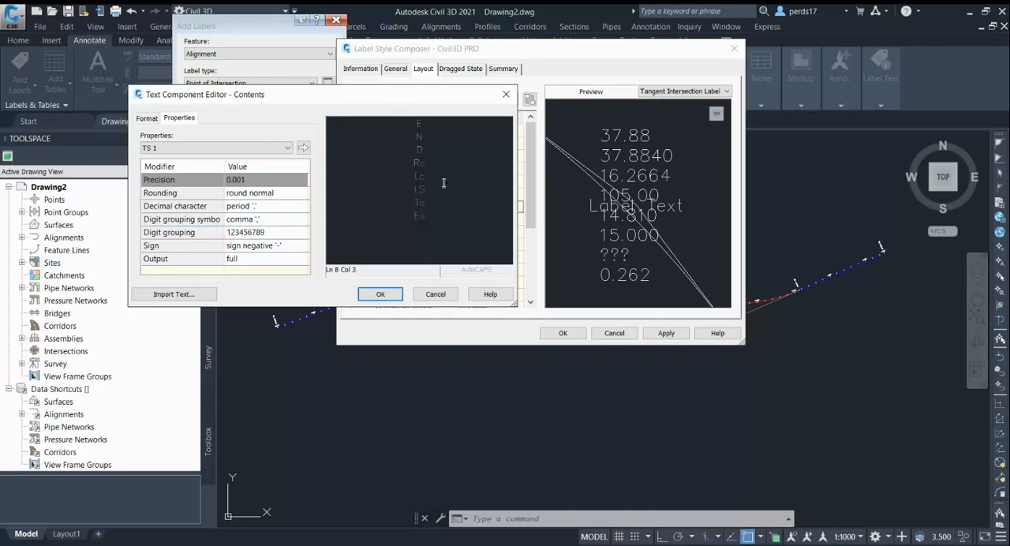
{"action": "left_click", "coordinate": [382, 295]}
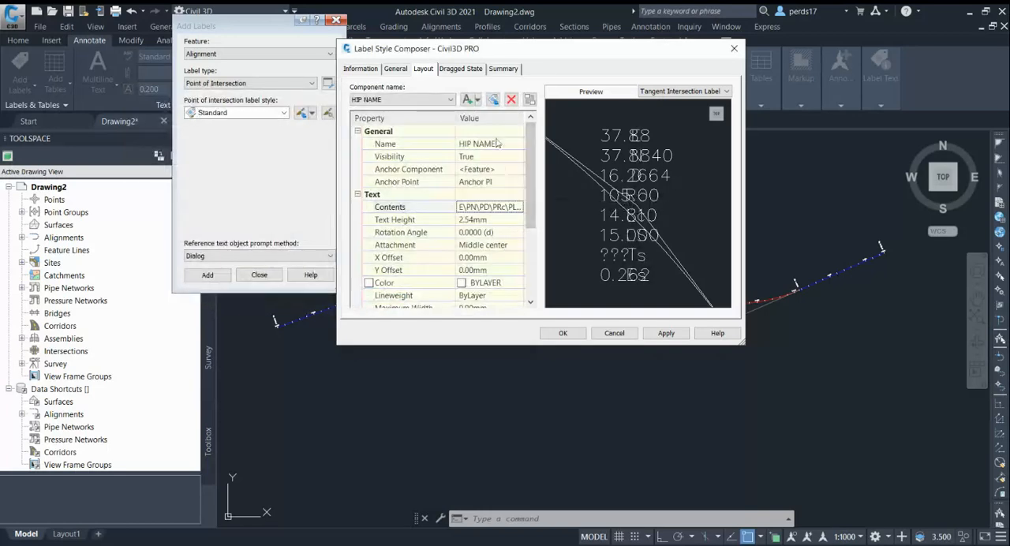
Anchor the HIP NAME component to the HIP TABLE component at its Middle Center point.
{"action": "left_click", "coordinate": [485, 171]}
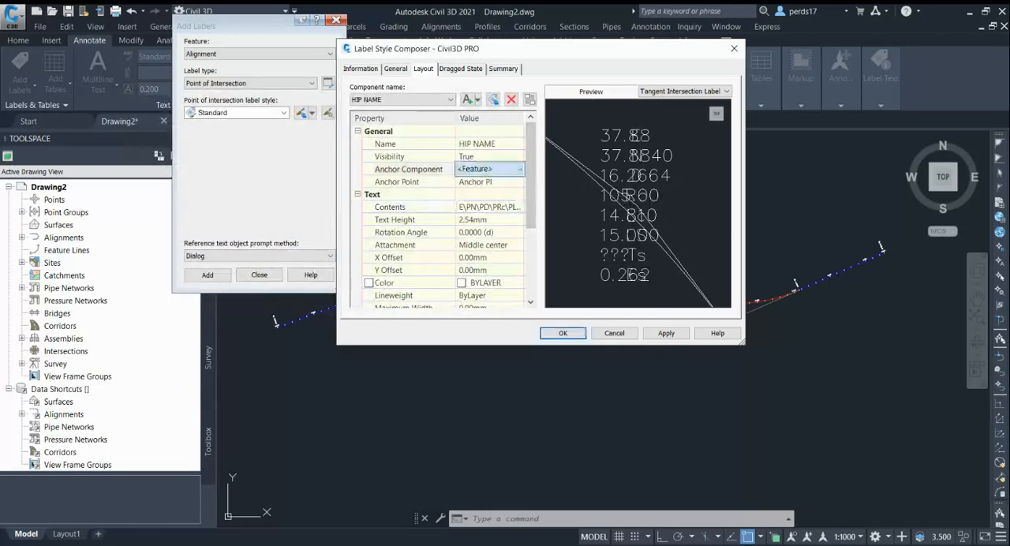
{"action": "left_click", "coordinate": [488, 193]}
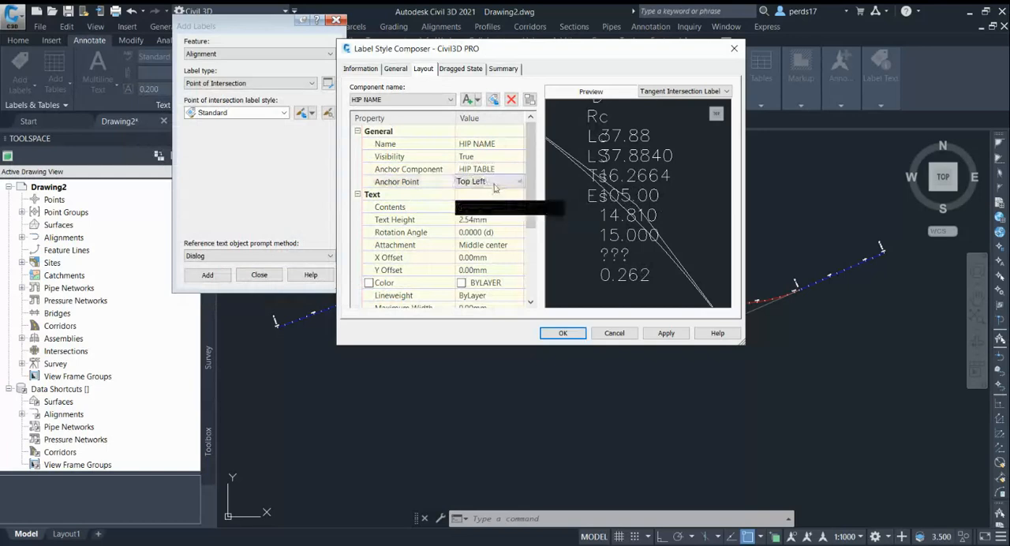
{"action": "left_click", "coordinate": [495, 184]}
{"action": "left_click", "coordinate": [493, 193]}
{"action": "left_click", "coordinate": [498, 184]}
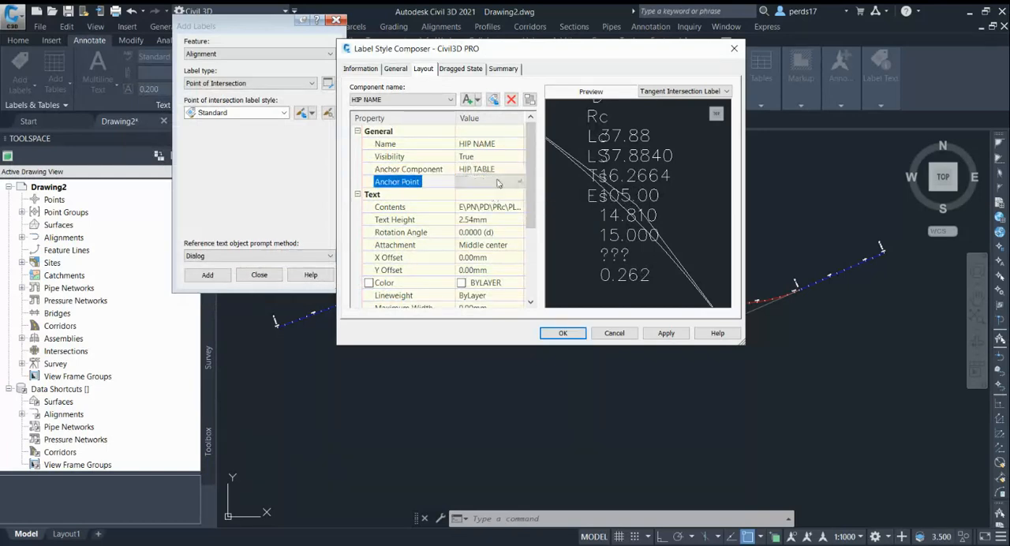
{"action": "left_click", "coordinate": [519, 182]}
{"action": "left_click", "coordinate": [495, 236]}
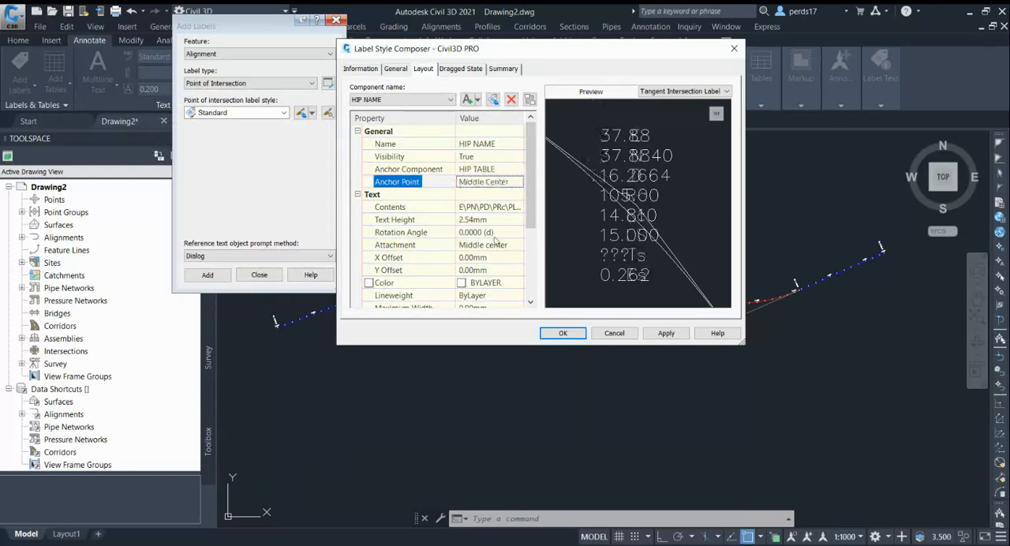
Set the text height of the HIP NAME component to 2.5 mm.
{"action": "left_click", "coordinate": [490, 221]}
{"action": "type", "text": "2.5"}
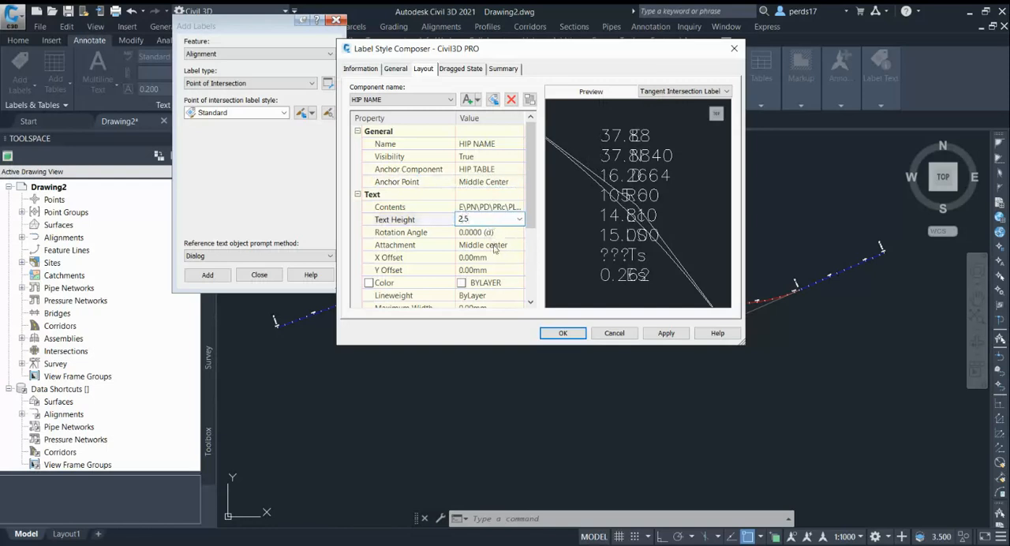
{"action": "left_click", "coordinate": [494, 250]}
Try X offsets of 5 mm and -10 mm for the HIP NAME component.
{"action": "left_click", "coordinate": [493, 257]}
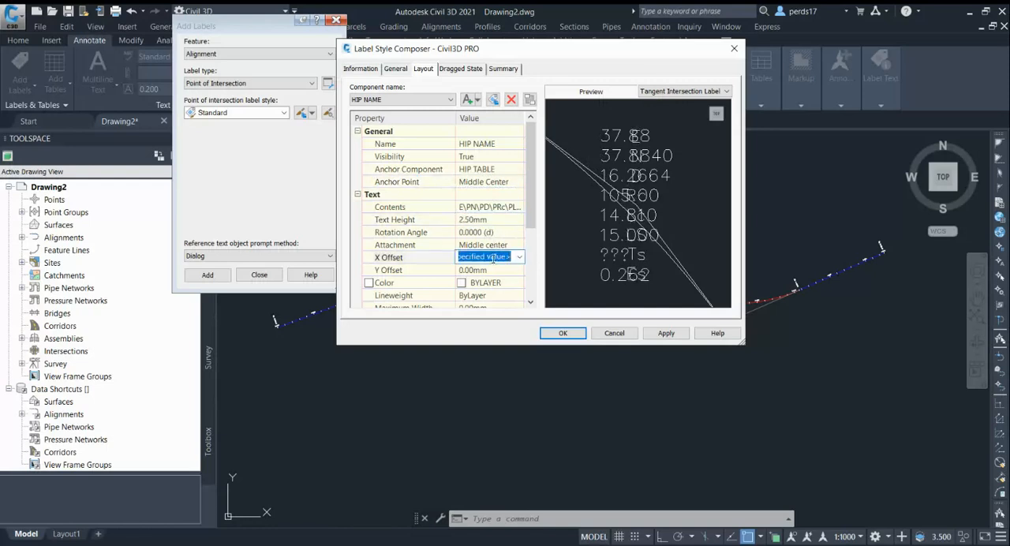
{"action": "type", "text": "5"}
{"action": "key", "text": "Return"}
{"action": "left_click", "coordinate": [494, 261]}
{"action": "type", "text": "-"}
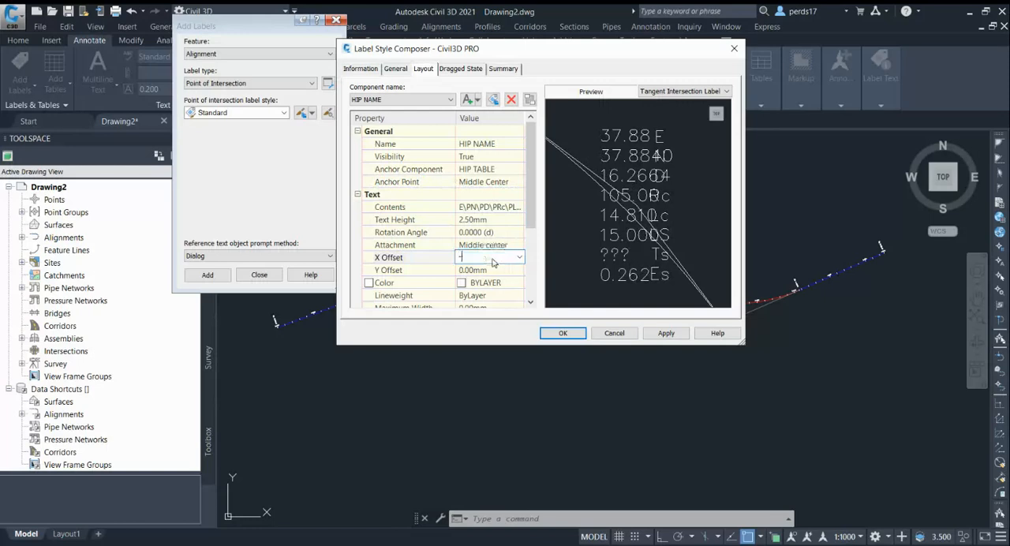
{"action": "type", "text": "10"}
{"action": "key", "text": "Return"}
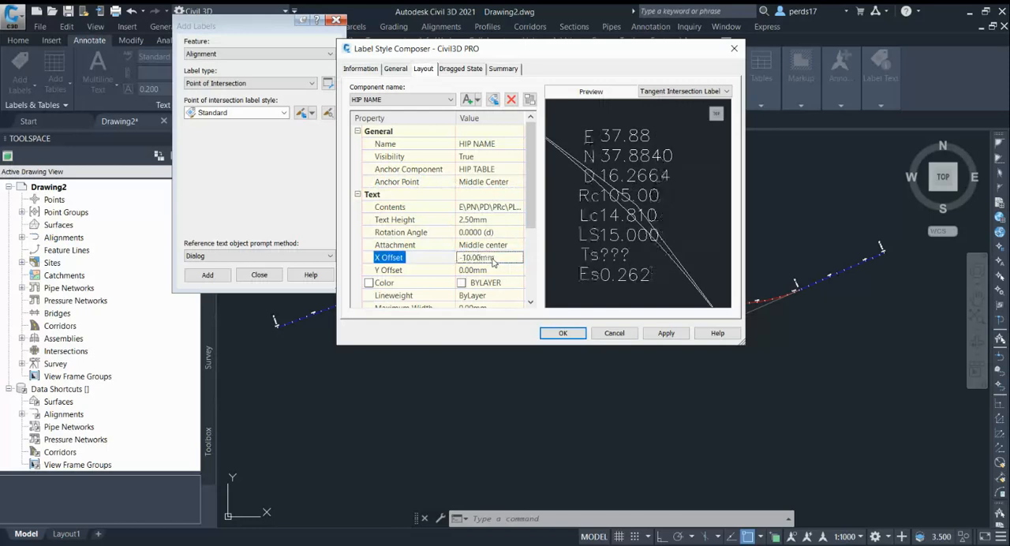
Set the X offset of the HIP NAME component to -15 mm.
{"action": "left_click", "coordinate": [493, 259]}
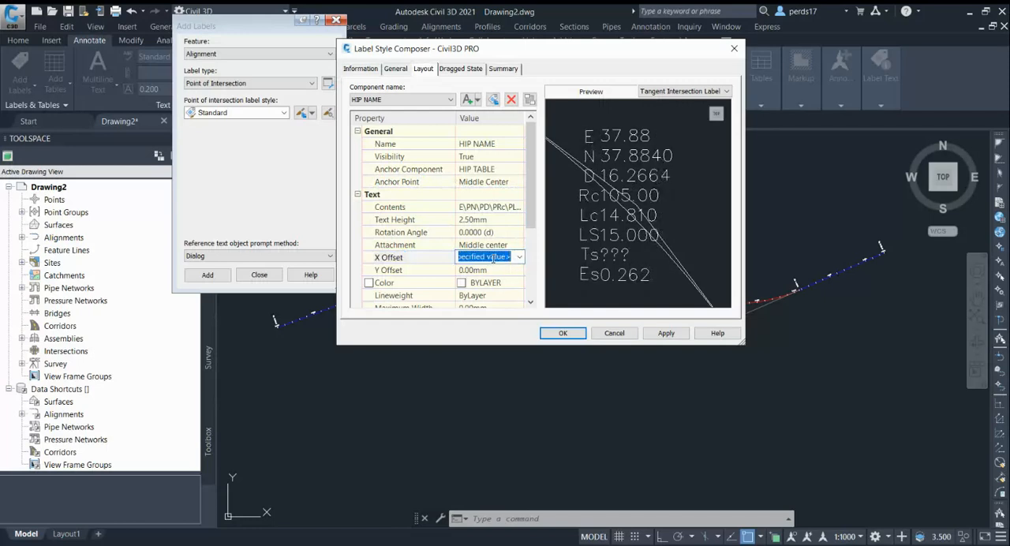
{"action": "type", "text": "-15"}
{"action": "key", "text": "Return"}
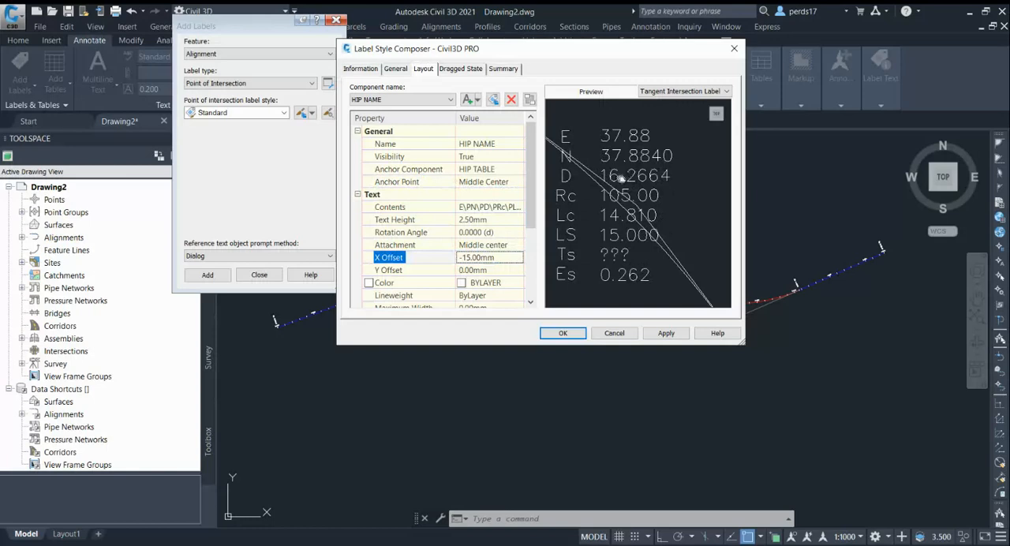
{"action": "middle_click_drag", "start_coordinate": [622, 181], "coordinate": [655, 177]}
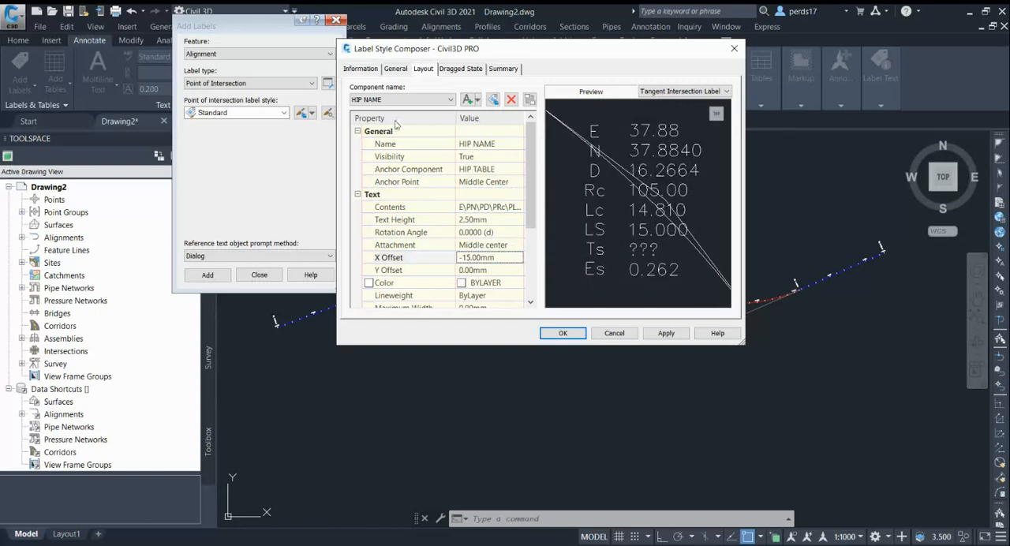
In the HIP TABLE contents, change the Delta Angle format to the spaced DD° MM' SS.SS'' option and update its expression.
{"action": "left_click", "coordinate": [383, 103]}
{"action": "left_click", "coordinate": [390, 112]}
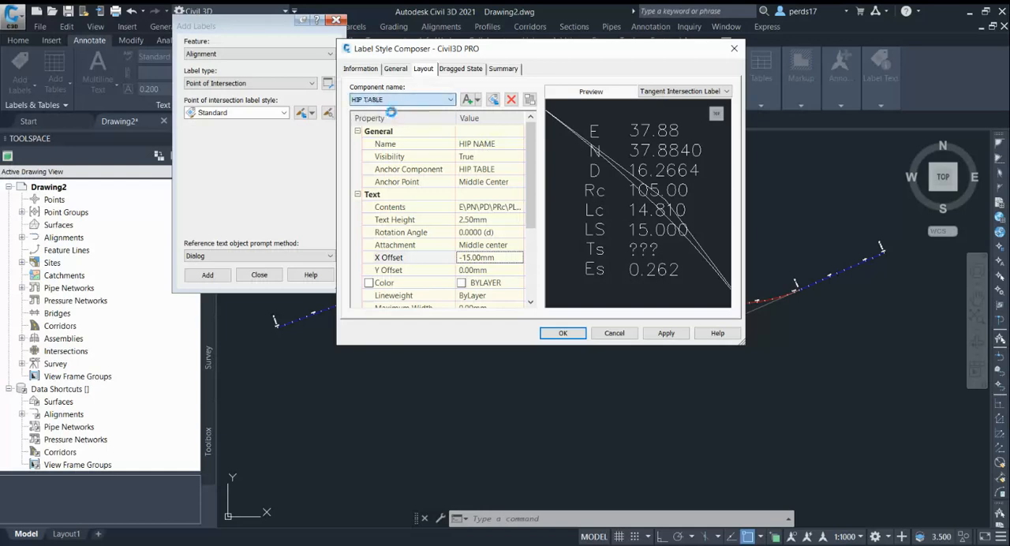
{"action": "left_click", "coordinate": [520, 207]}
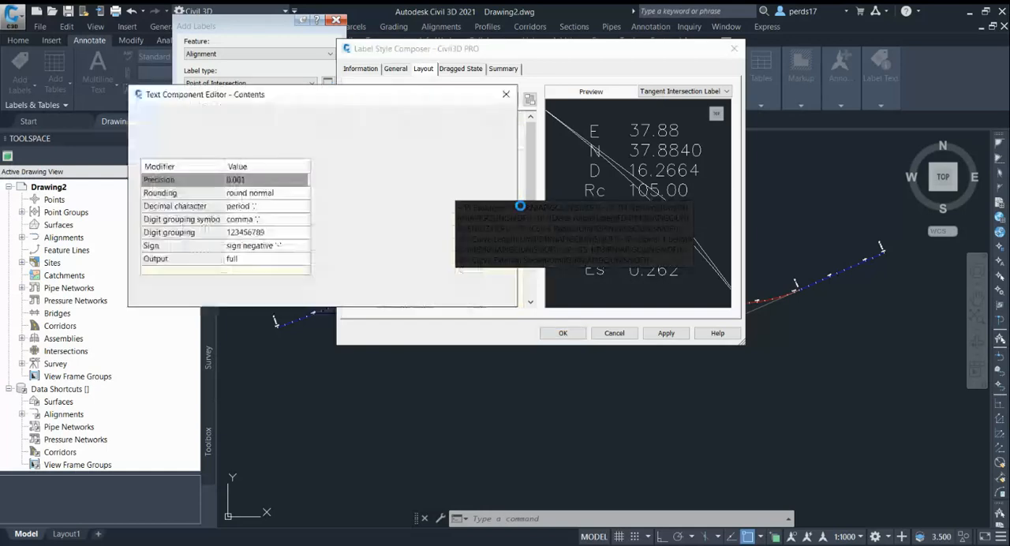
{"action": "left_click", "coordinate": [380, 188]}
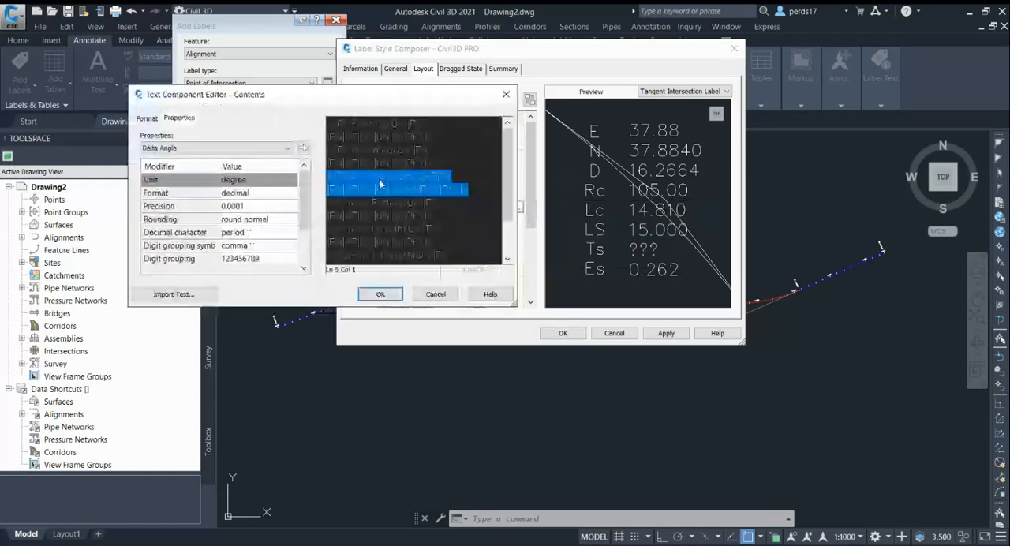
{"action": "left_click", "coordinate": [251, 192]}
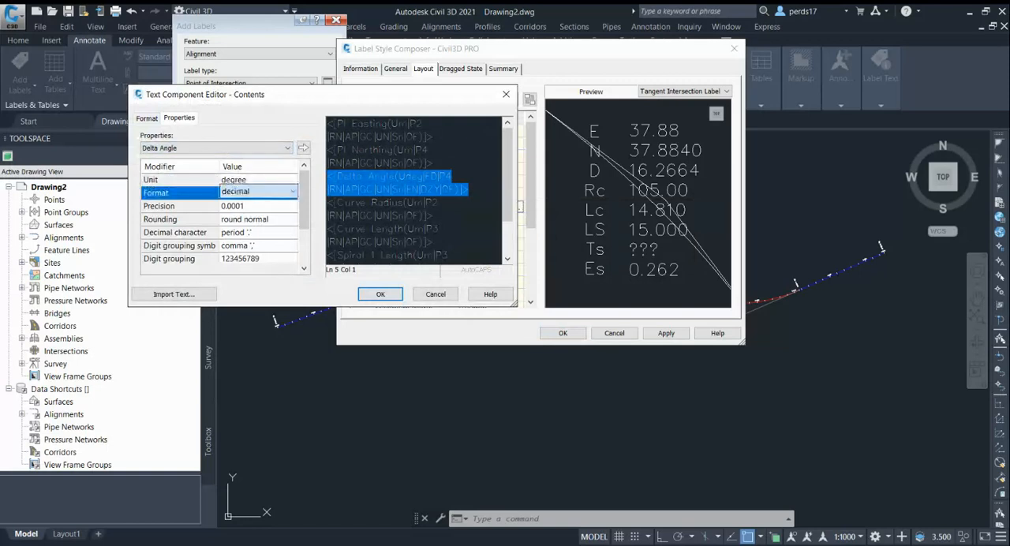
{"action": "left_click", "coordinate": [278, 224]}
{"action": "left_click", "coordinate": [304, 150]}
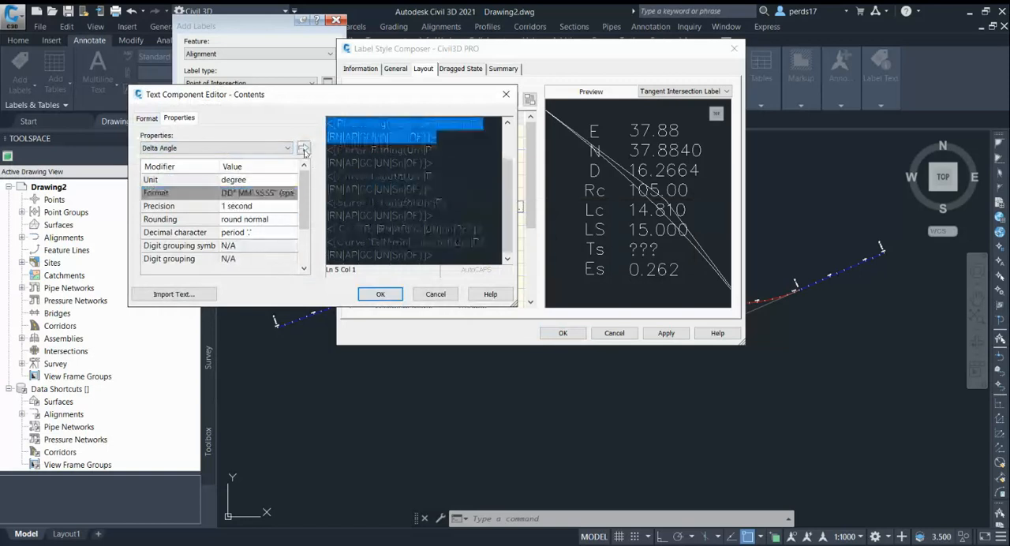
Accept the edited contents of the HIP TABLE component.
{"action": "left_click", "coordinate": [381, 294]}
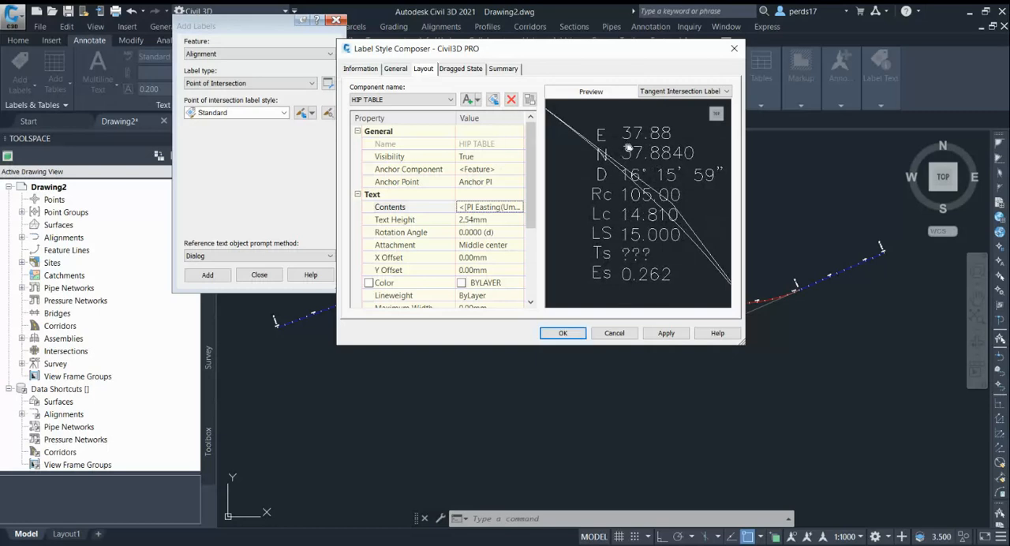
{"action": "middle_click_drag", "start_coordinate": [702, 237], "coordinate": [688, 229]}
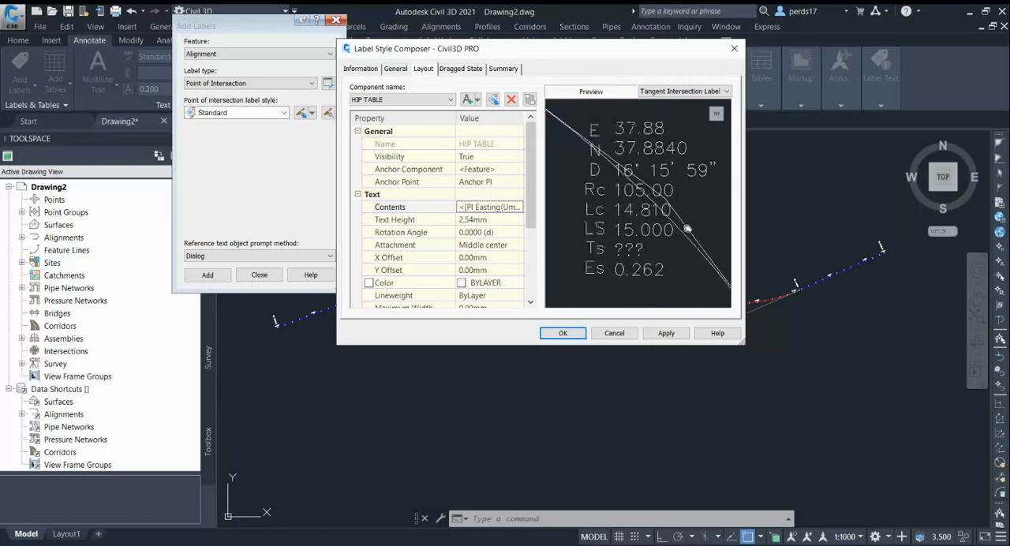
Add a line component to the label style and anchor its start point to the HIP NAME component.
{"action": "left_click", "coordinate": [476, 100]}
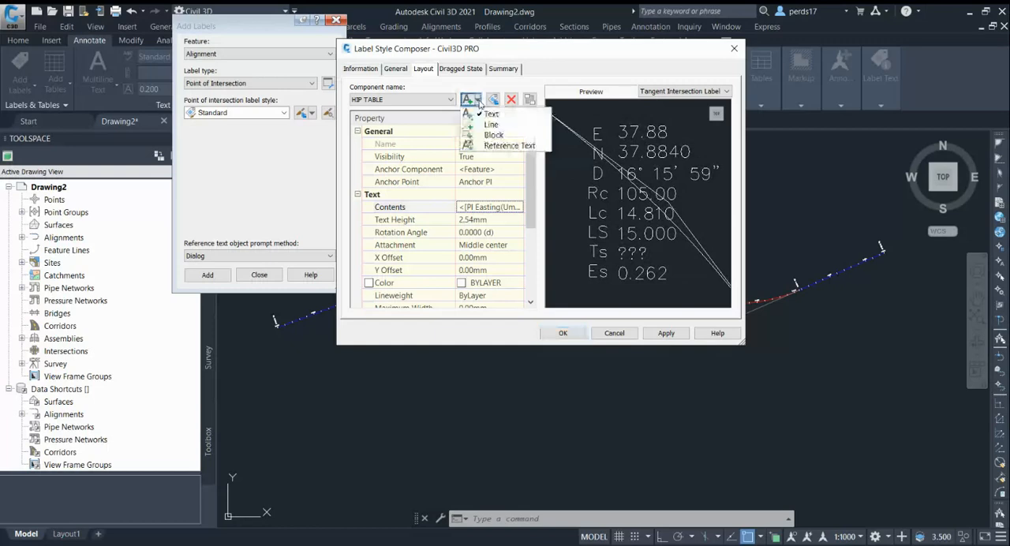
{"action": "left_click", "coordinate": [491, 124]}
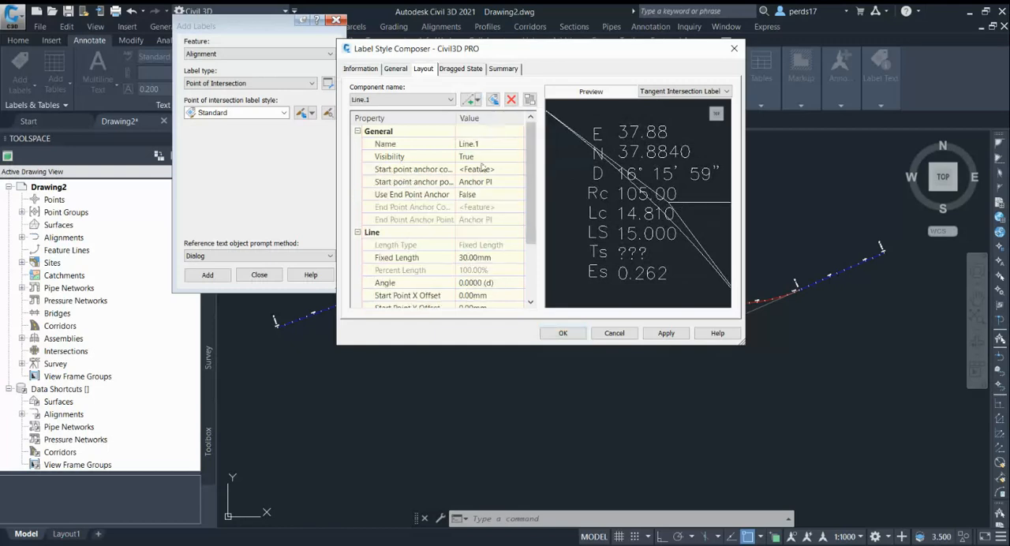
{"action": "left_click", "coordinate": [488, 144]}
{"action": "left_click", "coordinate": [493, 169]}
{"action": "left_click", "coordinate": [495, 171]}
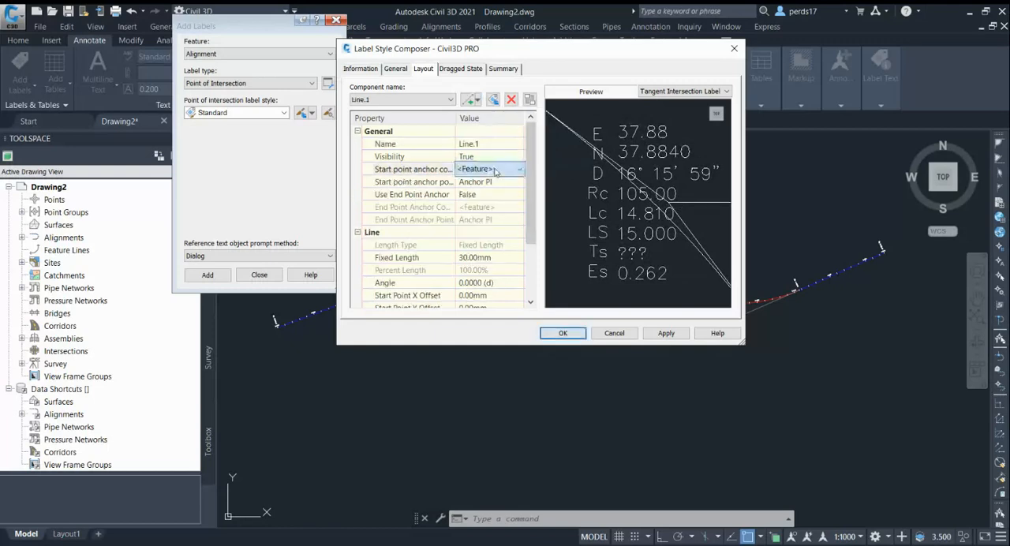
{"action": "left_click", "coordinate": [495, 194]}
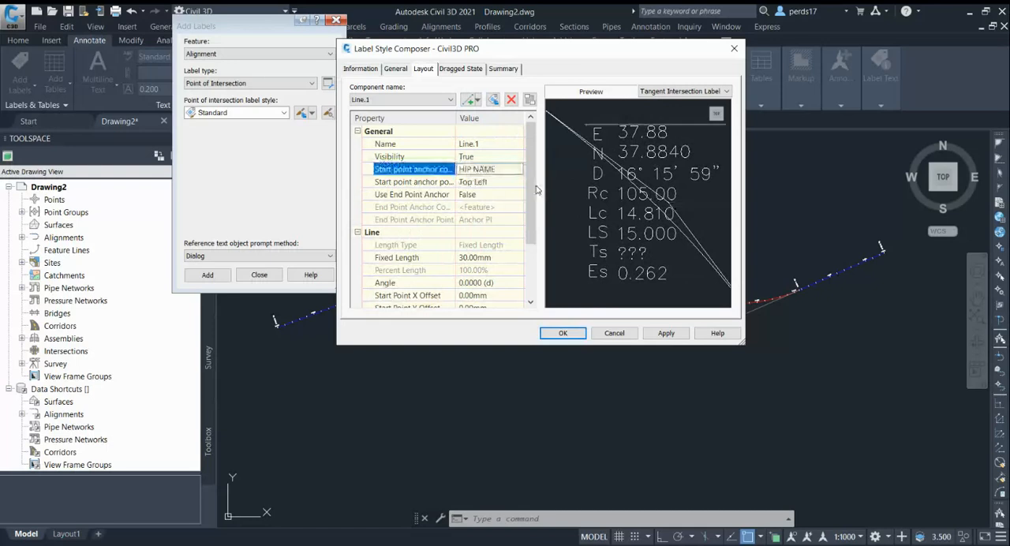
{"action": "middle_click_drag", "start_coordinate": [680, 172], "coordinate": [667, 187]}
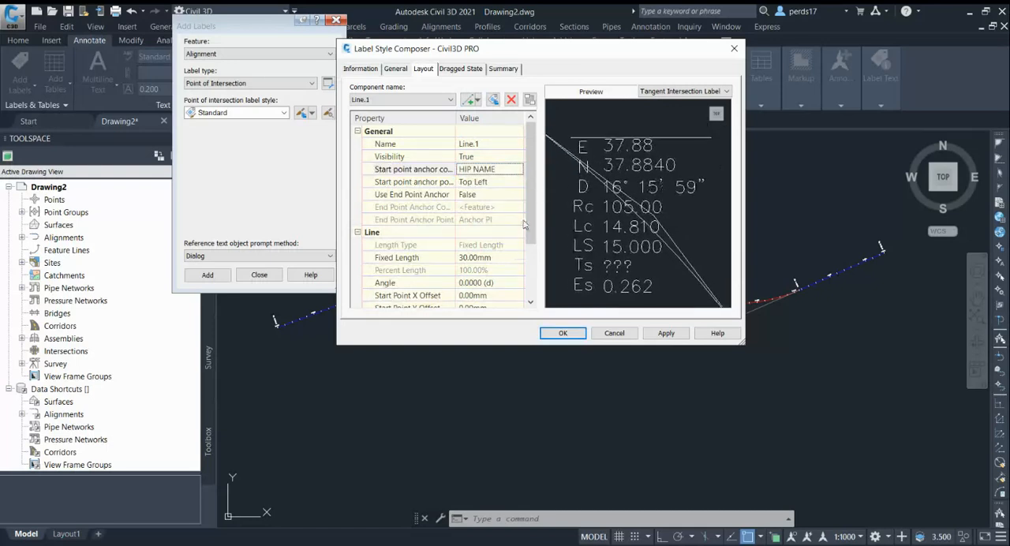
Try fixed lengths of 50, 40 and 35 mm for the line above the table and restore 30 mm.
{"action": "scroll", "coordinate": [533, 241], "scroll_direction": "down", "scroll_amount": 1}
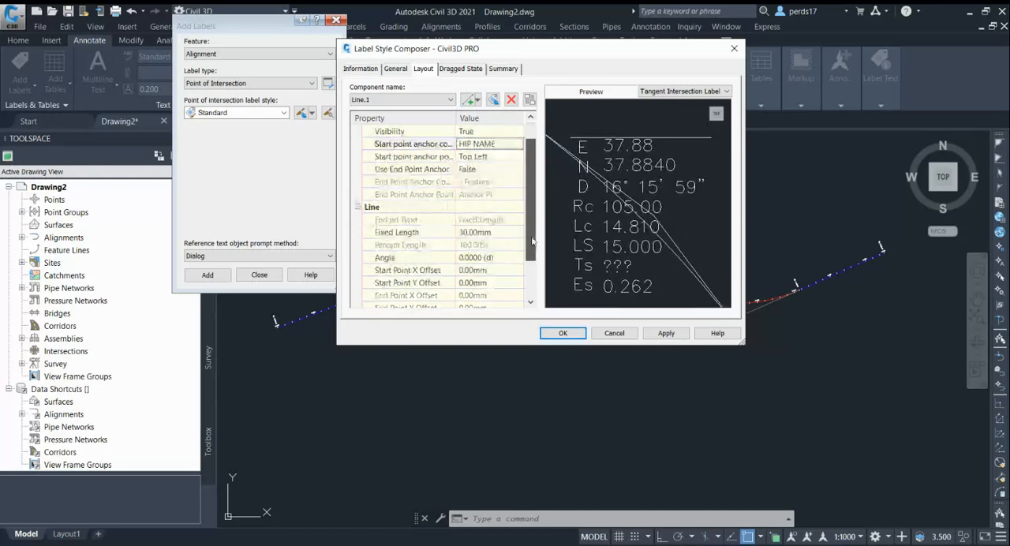
{"action": "left_click", "coordinate": [490, 232]}
{"action": "type", "text": "5"}
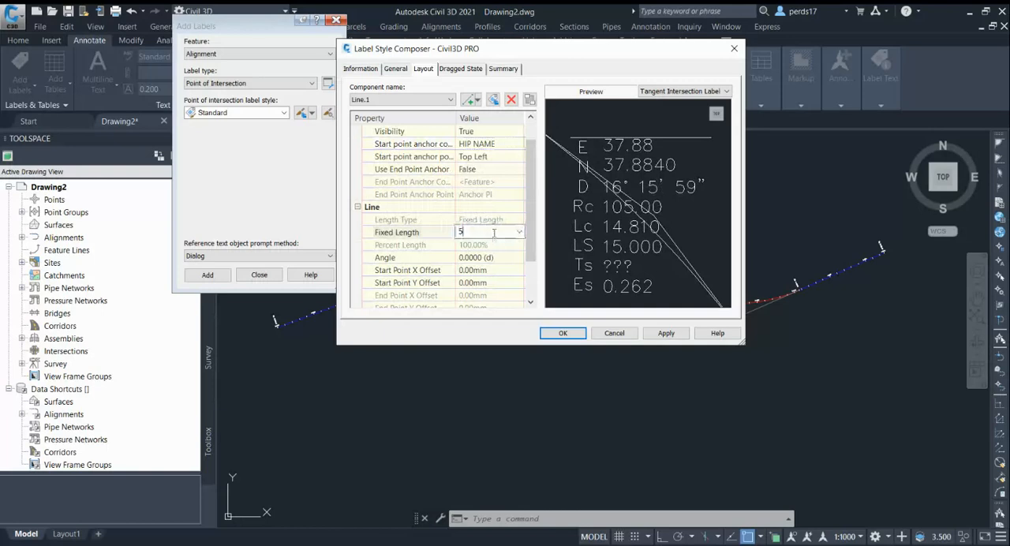
{"action": "type", "text": "0"}
{"action": "key", "text": "Return"}
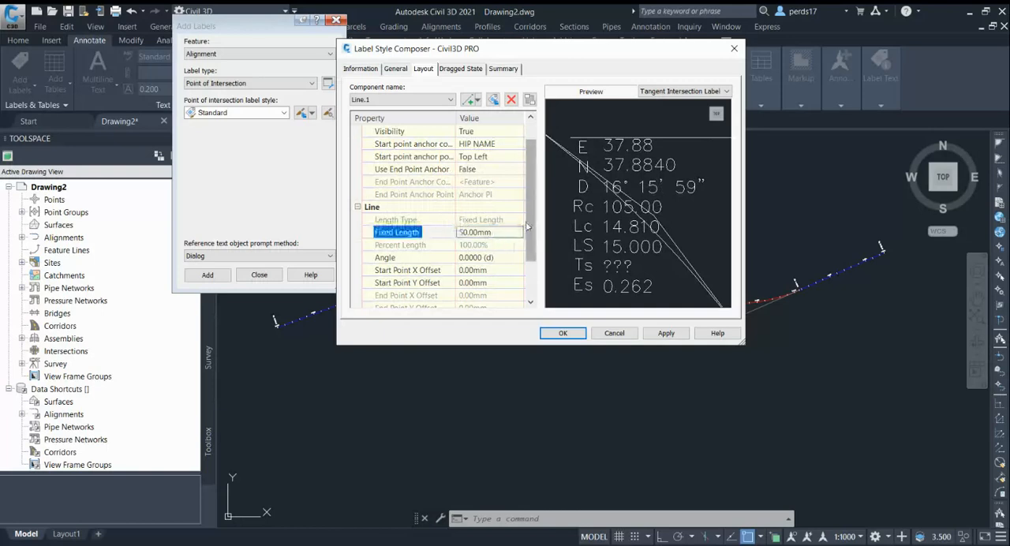
{"action": "left_click", "coordinate": [509, 234]}
{"action": "type", "text": "40"}
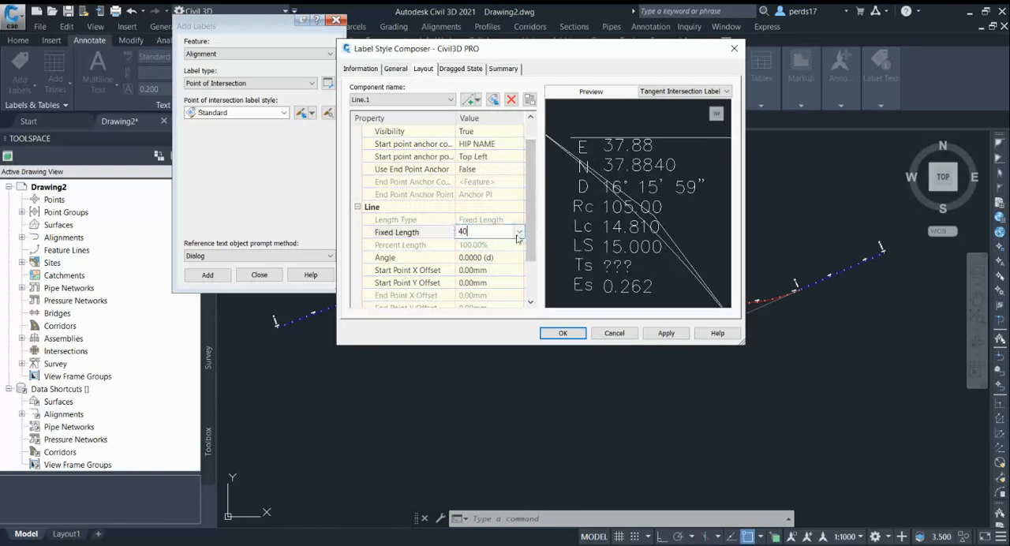
{"action": "key", "text": "Return"}
{"action": "left_click", "coordinate": [505, 232]}
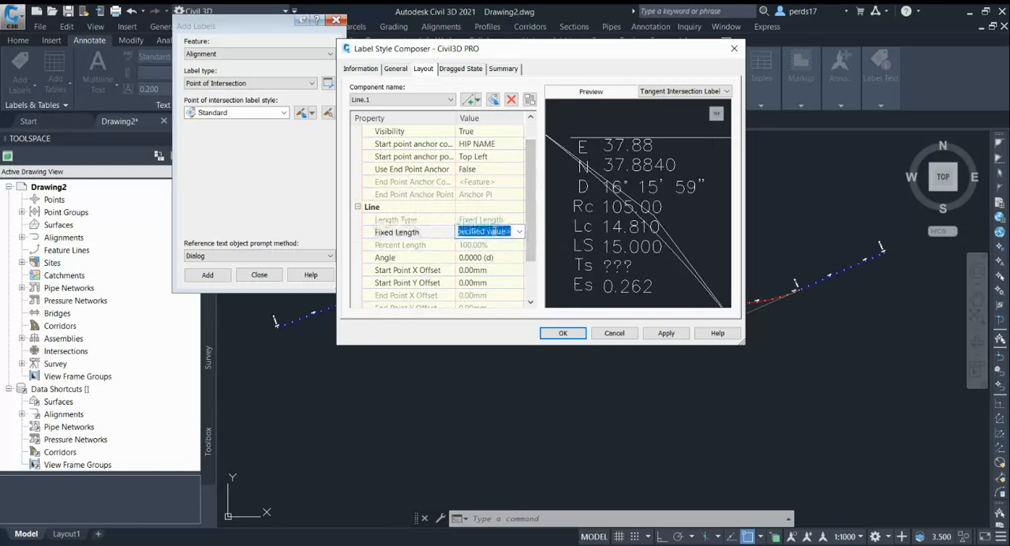
{"action": "type", "text": "35"}
{"action": "key", "text": "Return"}
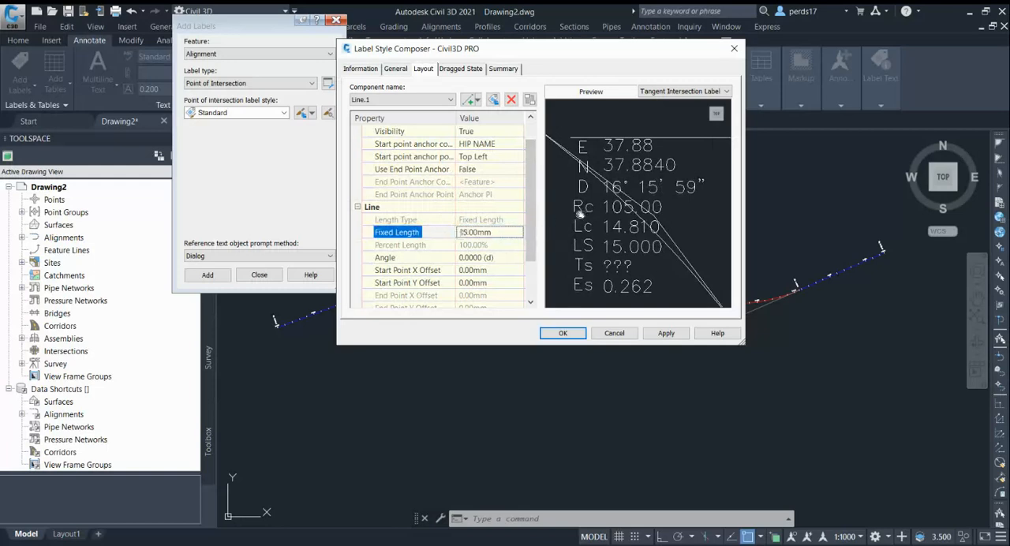
{"action": "left_click", "coordinate": [515, 237]}
{"action": "type", "text": "30"}
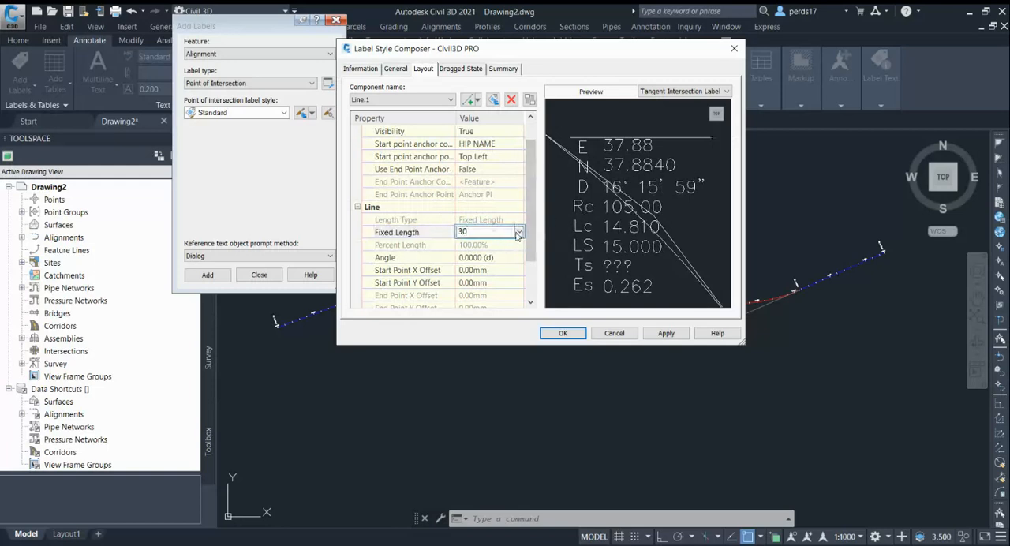
{"action": "key", "text": "Return"}
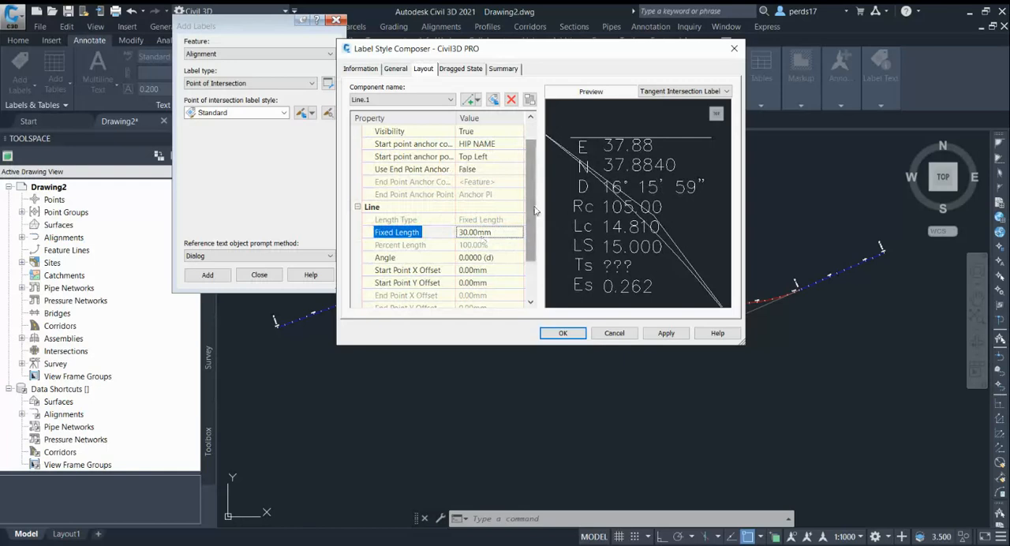
Add a second line component with its start point anchored to the Bottom Left of HIP NAME.
{"action": "scroll", "coordinate": [525, 205], "scroll_direction": "up", "scroll_amount": 1}
{"action": "left_click", "coordinate": [476, 101]}
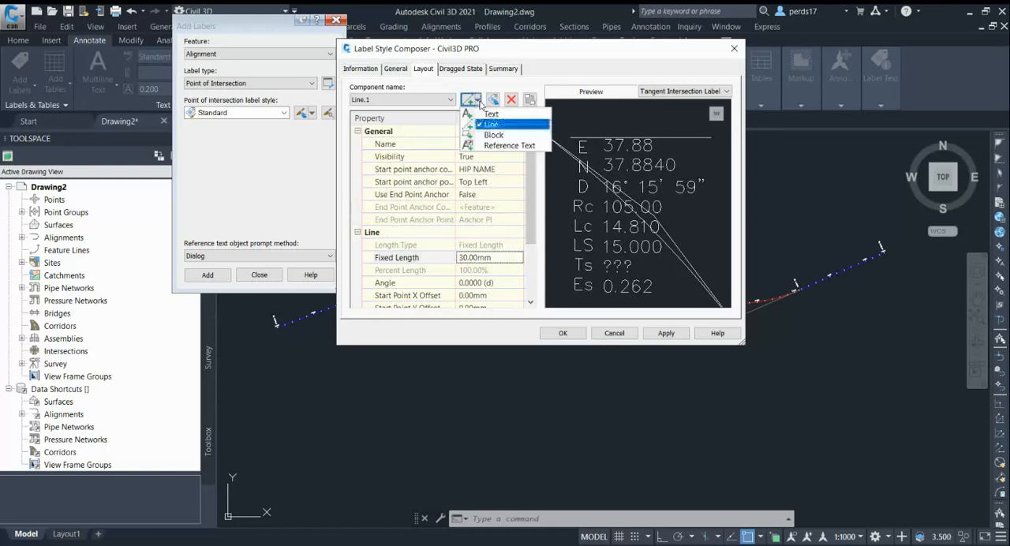
{"action": "left_click", "coordinate": [495, 125]}
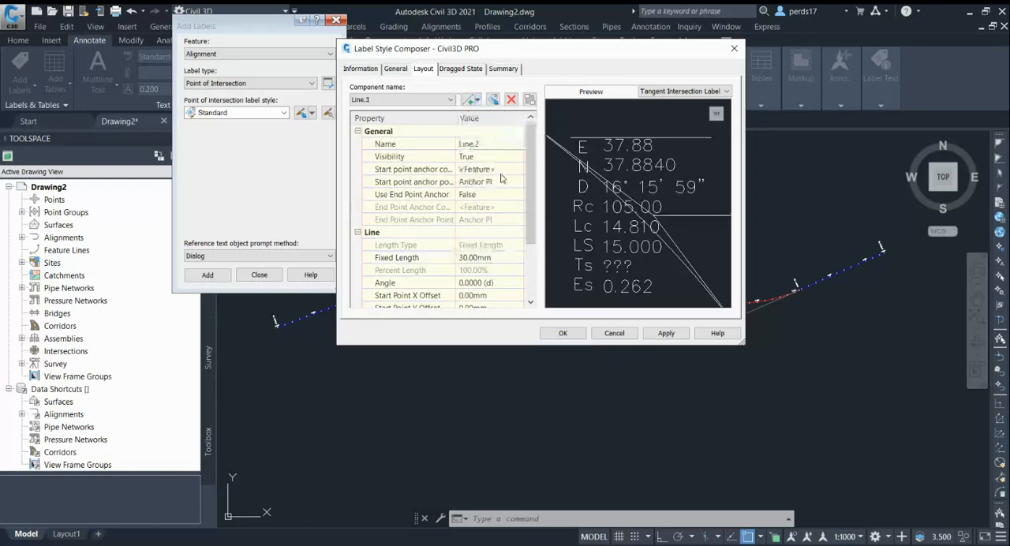
{"action": "left_click", "coordinate": [490, 171]}
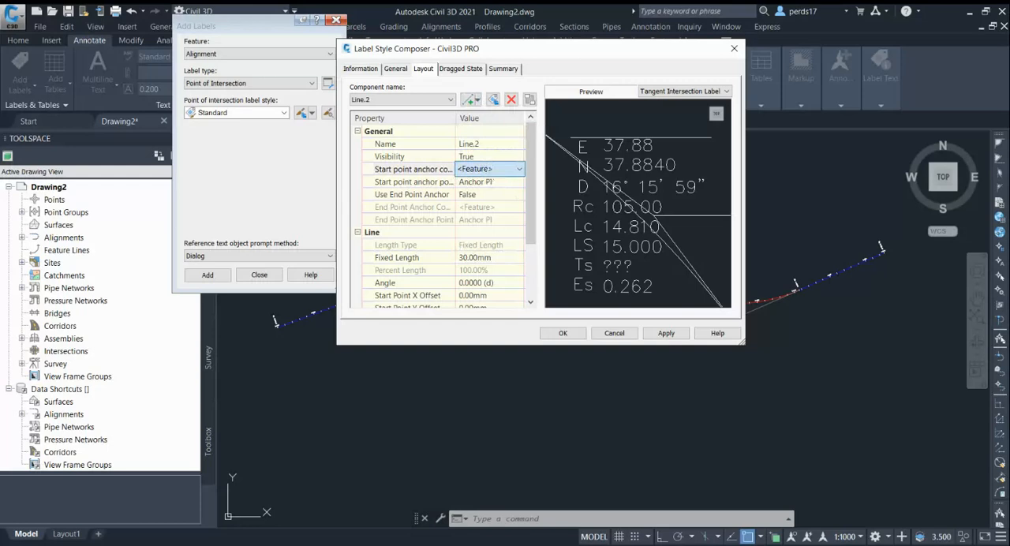
{"action": "left_click", "coordinate": [490, 198]}
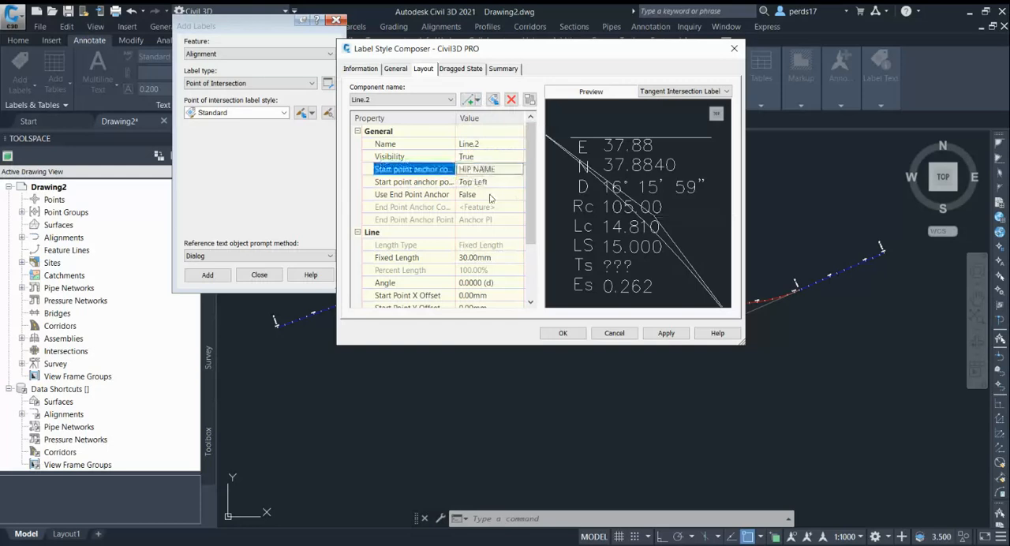
{"action": "left_click", "coordinate": [490, 182]}
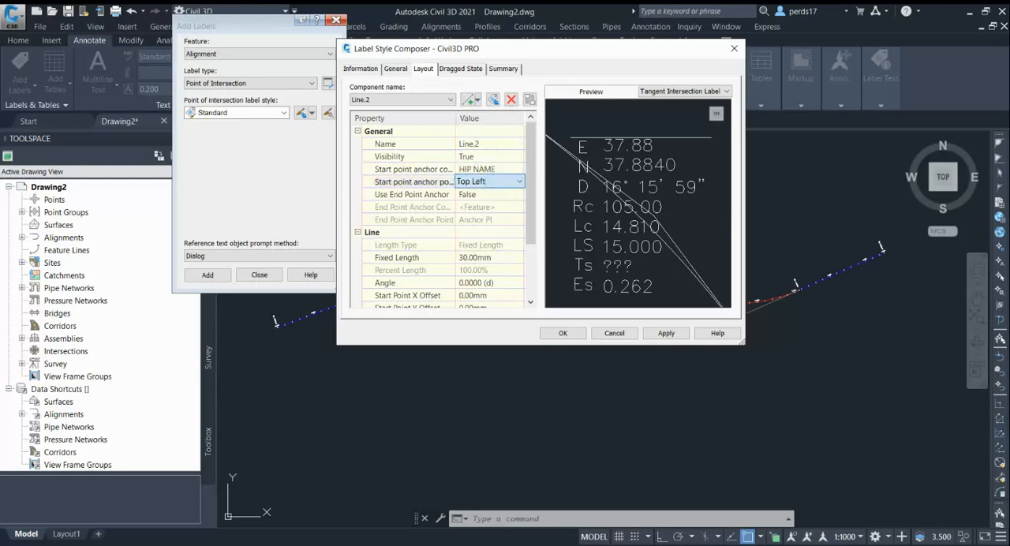
{"action": "left_click", "coordinate": [495, 261]}
{"action": "left_click_drag", "start_coordinate": [673, 255], "coordinate": [637, 234]}
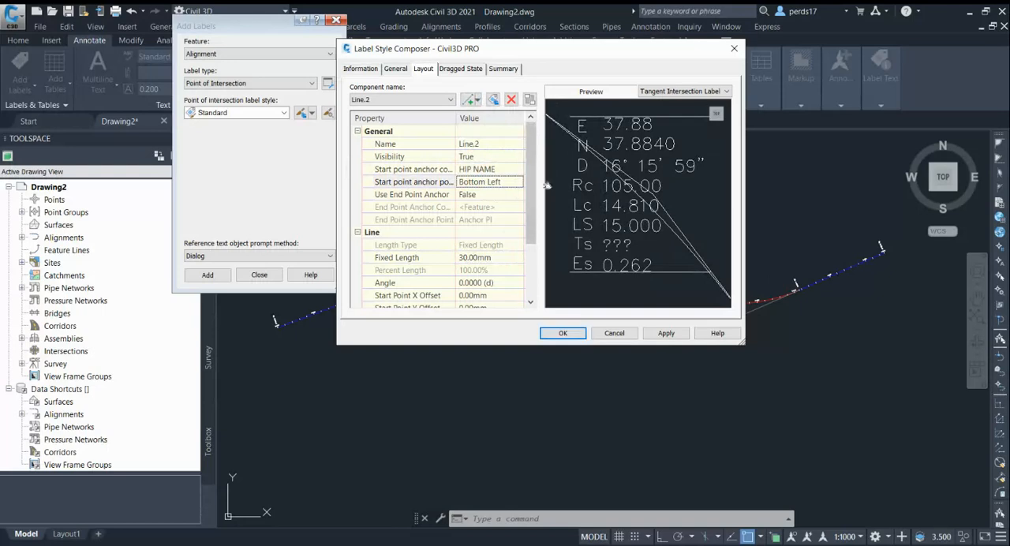
Add a third line component with its start point anchored to the start of Line.1.
{"action": "left_click", "coordinate": [471, 99]}
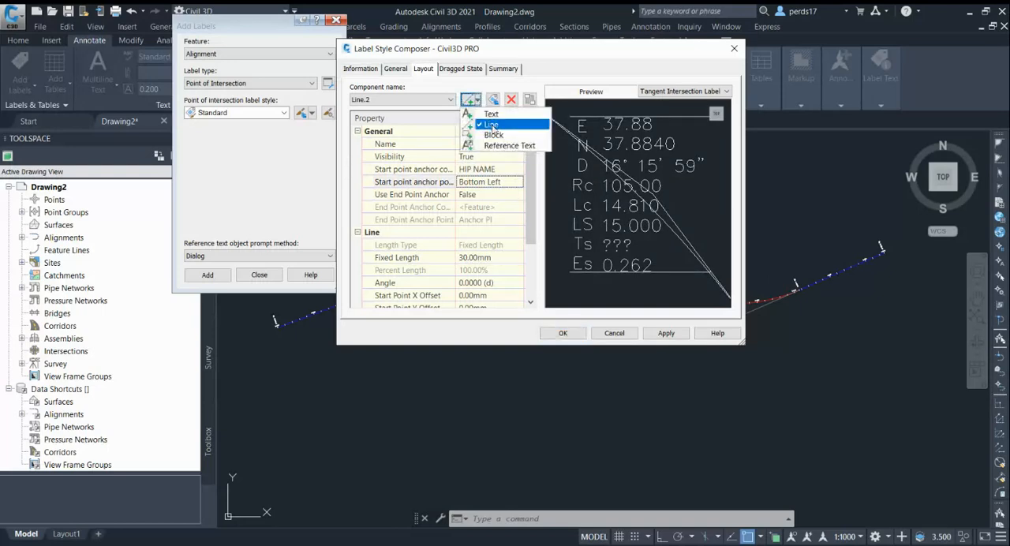
{"action": "left_click", "coordinate": [492, 126]}
{"action": "left_click", "coordinate": [484, 170]}
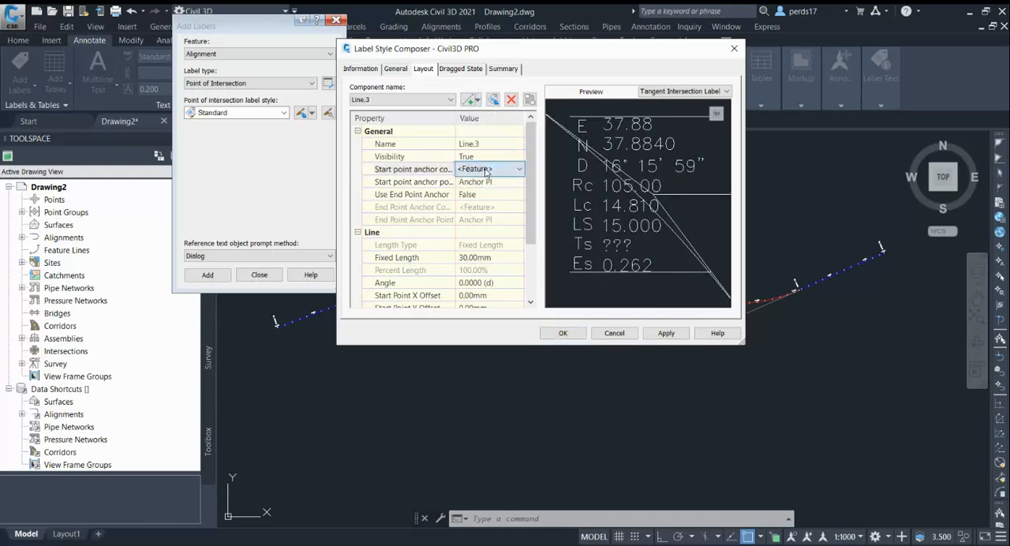
{"action": "left_click", "coordinate": [486, 218]}
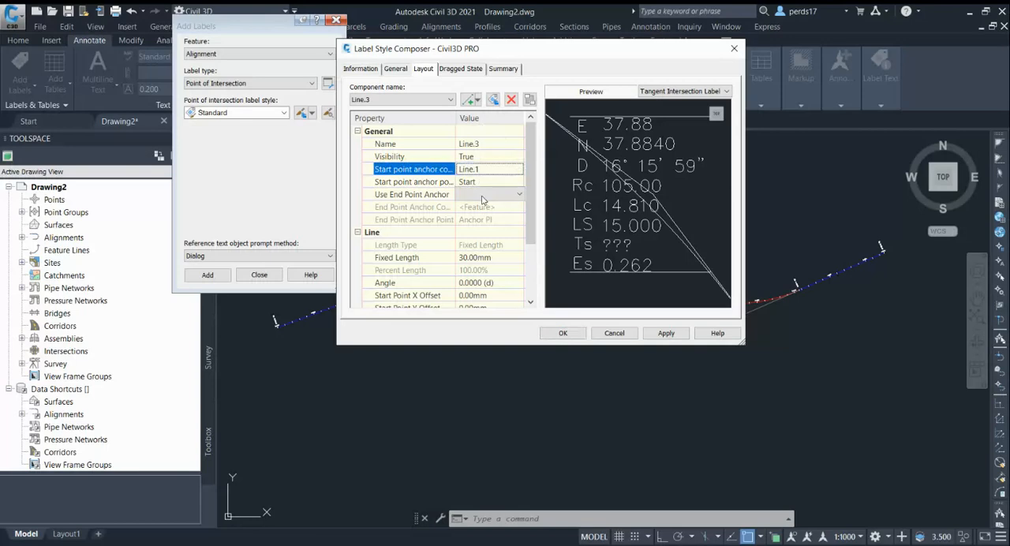
Enable the end point anchor of the third line and attach it to the start of Line.2.
{"action": "left_click", "coordinate": [482, 196]}
{"action": "left_click", "coordinate": [481, 207]}
{"action": "left_click", "coordinate": [482, 209]}
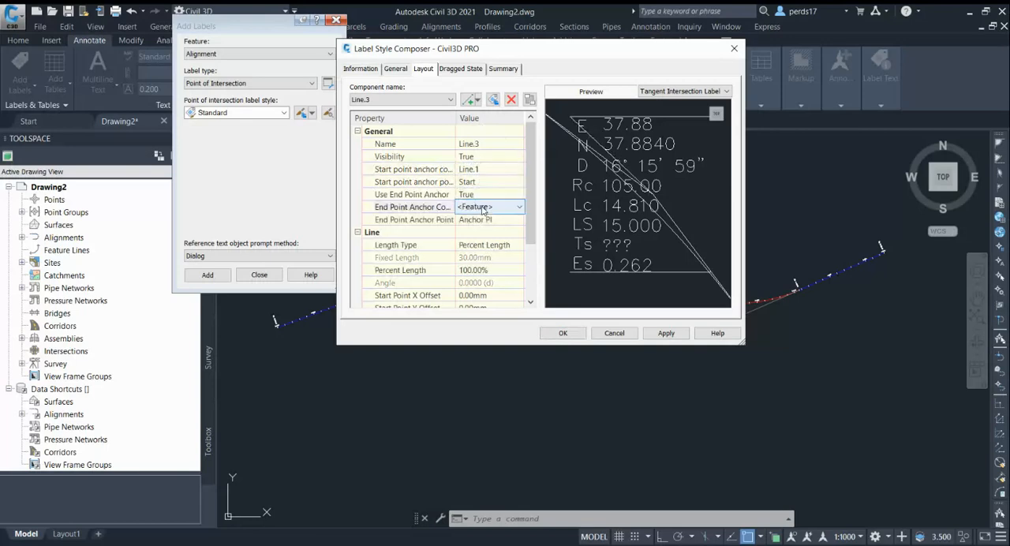
{"action": "left_click", "coordinate": [483, 210]}
{"action": "left_click", "coordinate": [483, 217]}
{"action": "left_click", "coordinate": [486, 209]}
{"action": "left_click", "coordinate": [485, 264]}
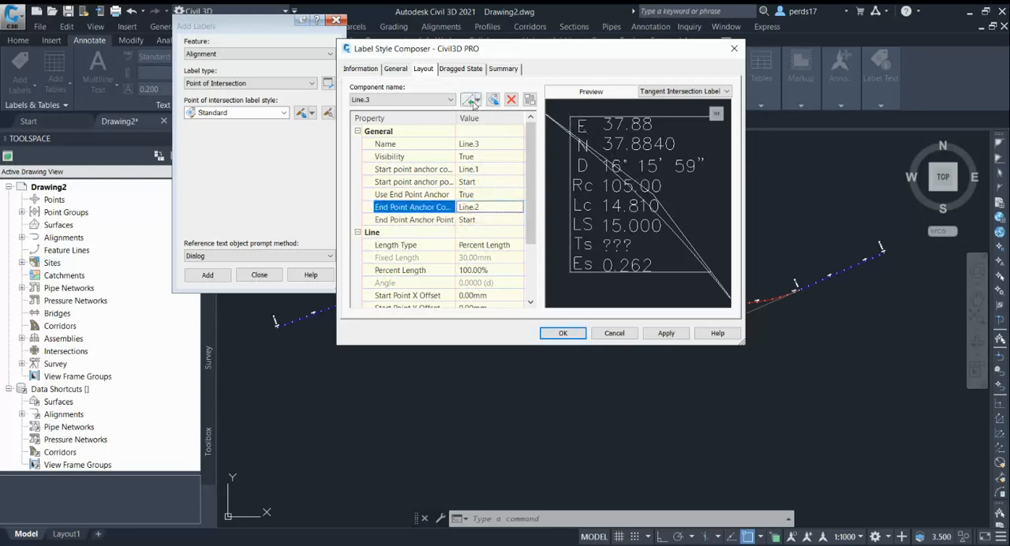
Add a fourth line component with its start point anchored to the End of Line.1.
{"action": "left_click", "coordinate": [469, 99]}
{"action": "left_click", "coordinate": [488, 170]}
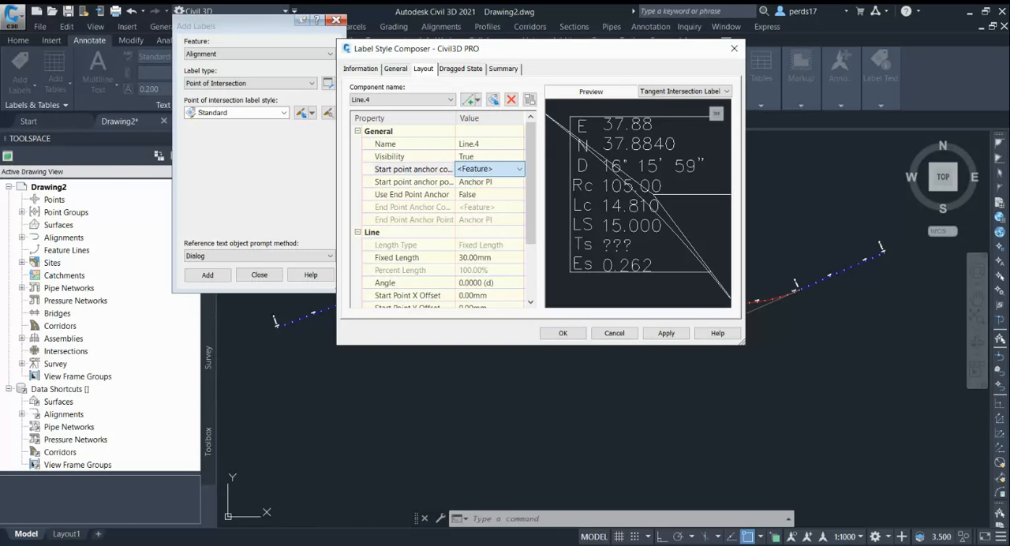
{"action": "left_click", "coordinate": [490, 216]}
{"action": "left_click", "coordinate": [485, 183]}
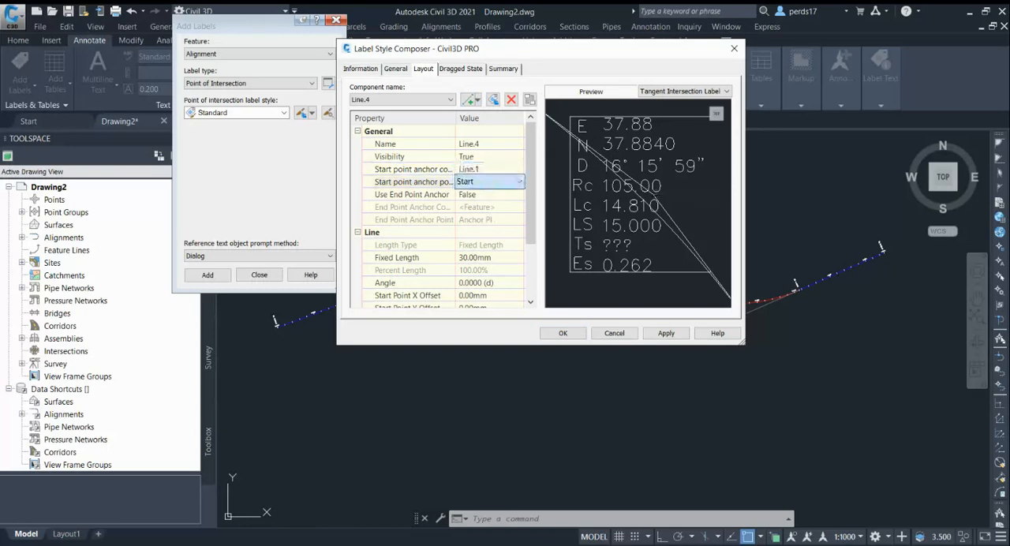
{"action": "left_click", "coordinate": [483, 217]}
Enable the end point anchor of the fourth line and attach it to the End of Line.2.
{"action": "left_click", "coordinate": [483, 195]}
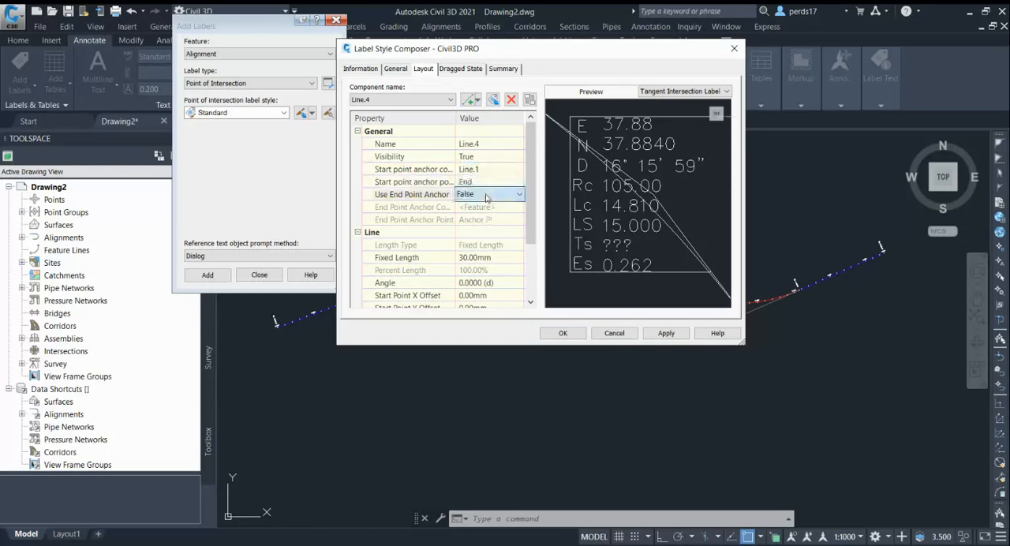
{"action": "left_click", "coordinate": [484, 220]}
{"action": "left_click", "coordinate": [486, 207]}
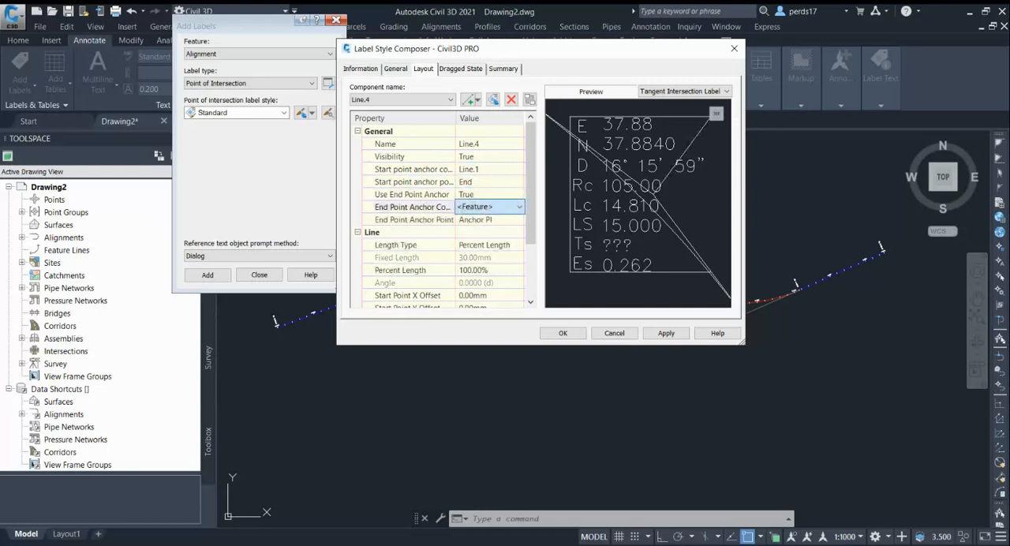
{"action": "left_click", "coordinate": [480, 265]}
{"action": "left_click", "coordinate": [485, 221]}
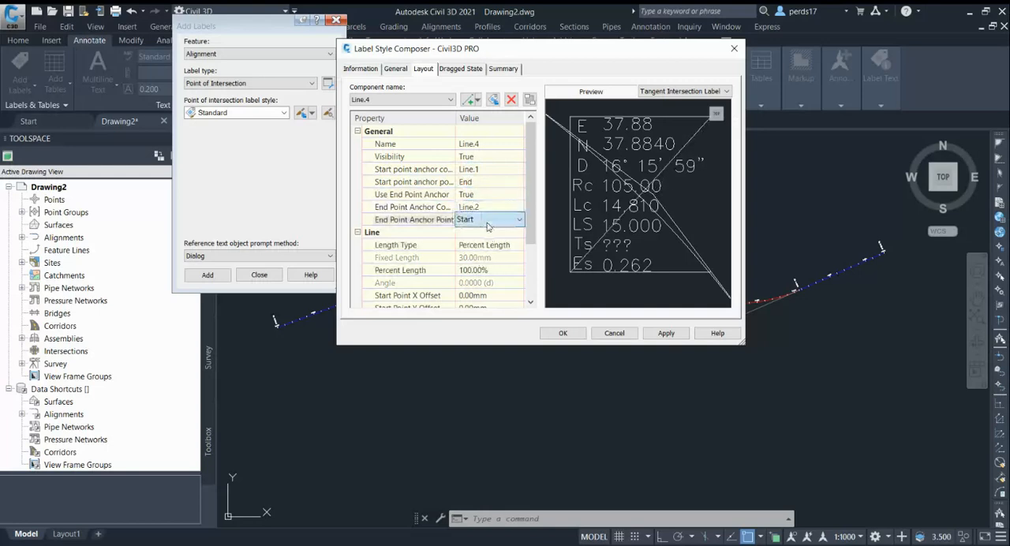
{"action": "left_click", "coordinate": [485, 254]}
{"action": "mouse_move", "coordinate": [634, 227]}
{"action": "middle_mouse_down"}
{"action": "mouse_move", "coordinate": [604, 243]}
{"action": "mouse_move", "coordinate": [647, 239]}
{"action": "mouse_move", "coordinate": [629, 238]}
{"action": "middle_mouse_up"}
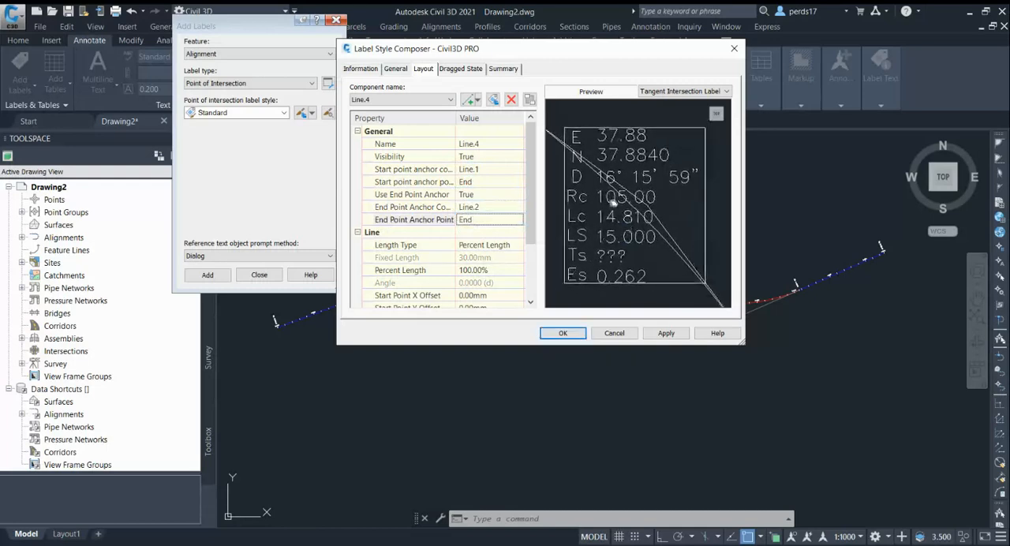
Add a fifth line component with its start point anchored to the start of Line.1.
{"action": "left_click", "coordinate": [473, 99]}
{"action": "left_click", "coordinate": [491, 124]}
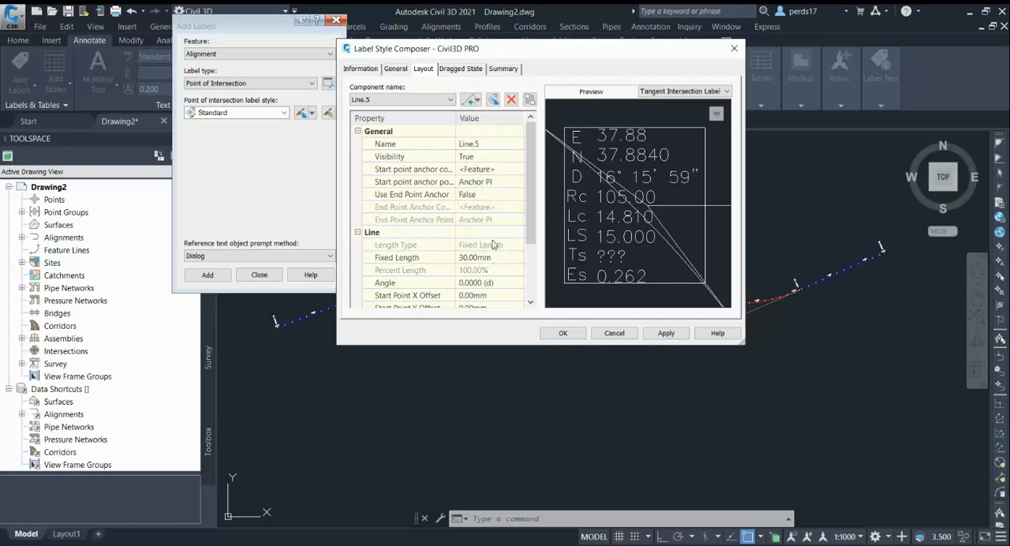
{"action": "left_click", "coordinate": [488, 182]}
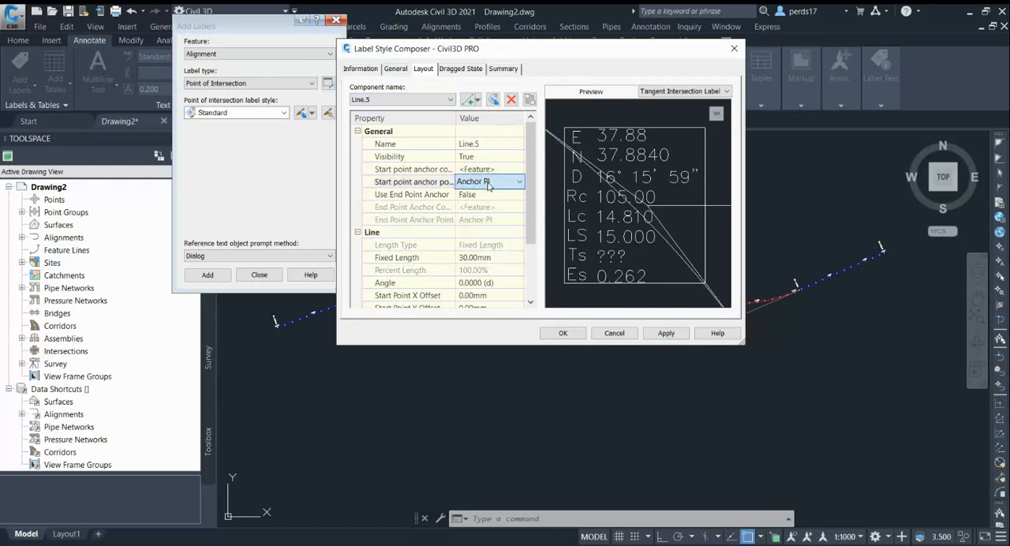
{"action": "left_click", "coordinate": [488, 184]}
{"action": "left_click", "coordinate": [486, 170]}
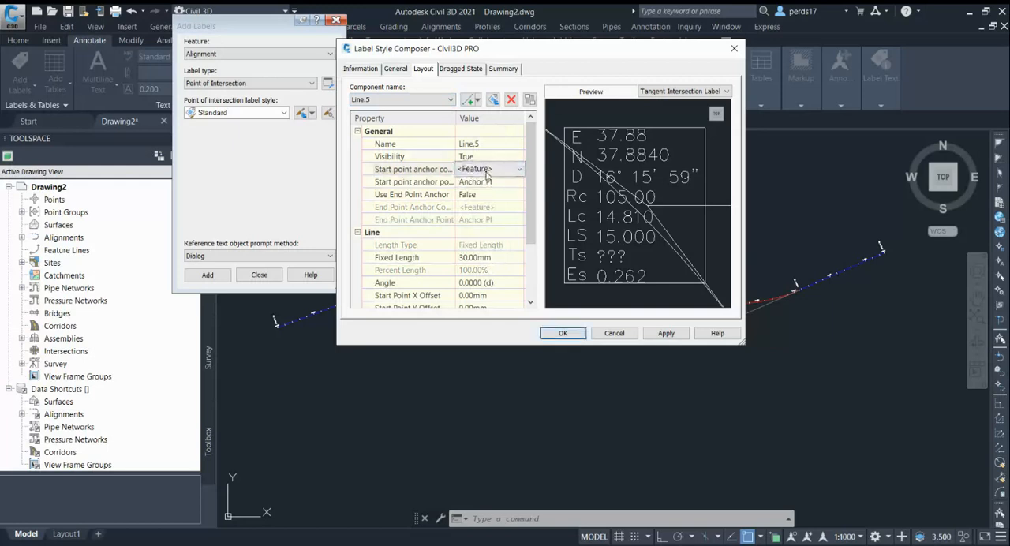
{"action": "left_click", "coordinate": [488, 218]}
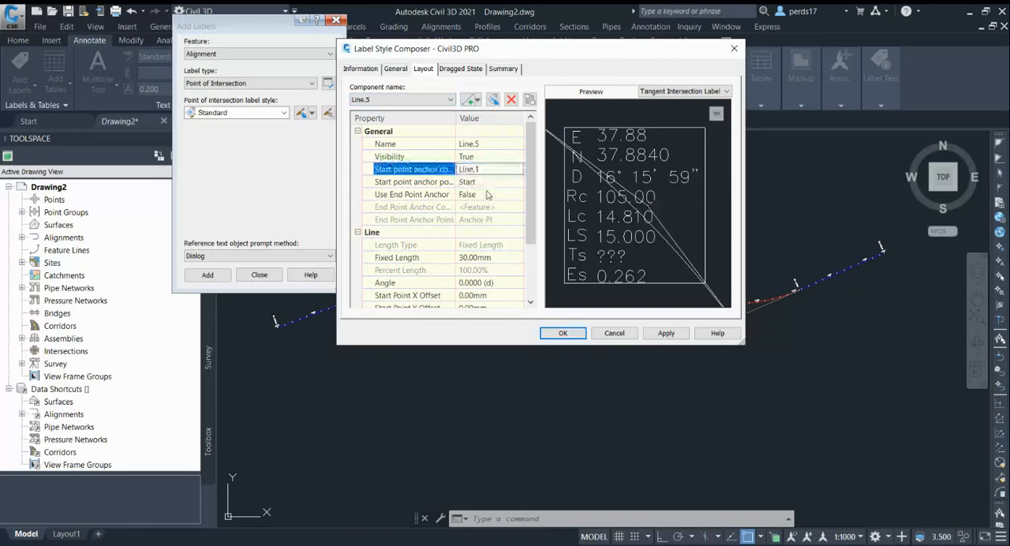
Enable the end point anchor of the fifth line and attach it to the start of Line.2.
{"action": "left_click", "coordinate": [475, 197]}
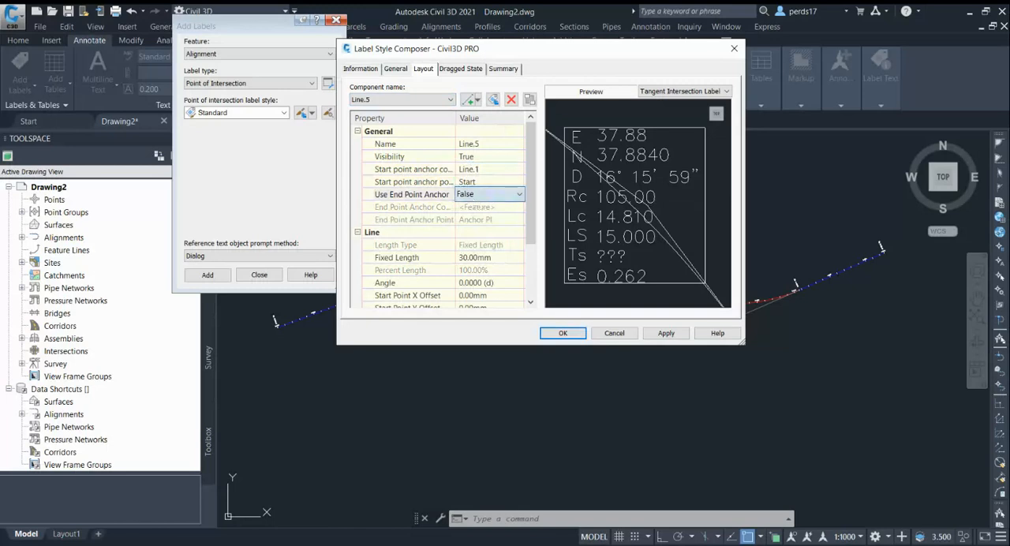
{"action": "left_click", "coordinate": [478, 208]}
{"action": "left_click", "coordinate": [485, 209]}
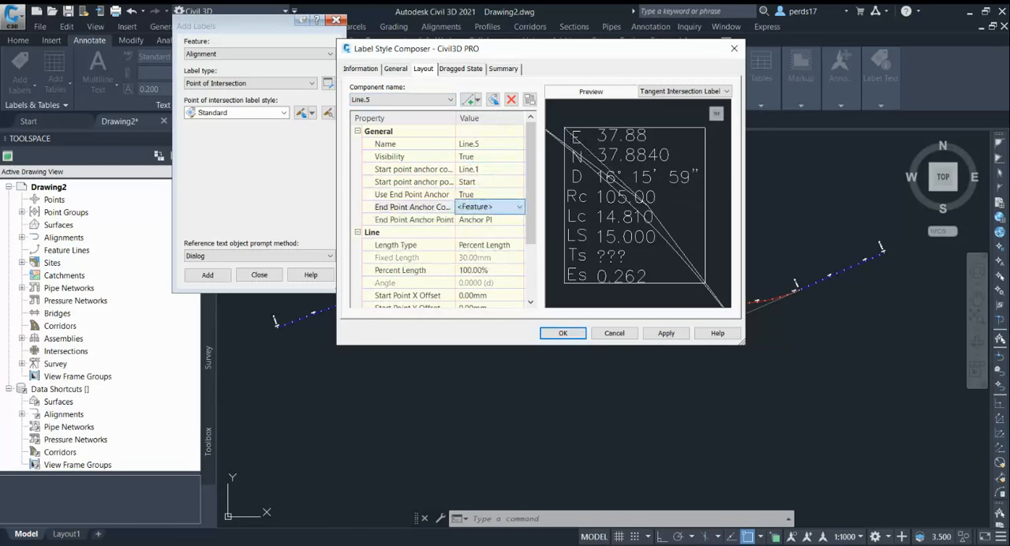
{"action": "left_click", "coordinate": [475, 264]}
Set both the start point and end point X offsets of the fifth line to 5 mm.
{"action": "left_click_drag", "start_coordinate": [532, 227], "coordinate": [531, 265]}
{"action": "left_click", "coordinate": [495, 245]}
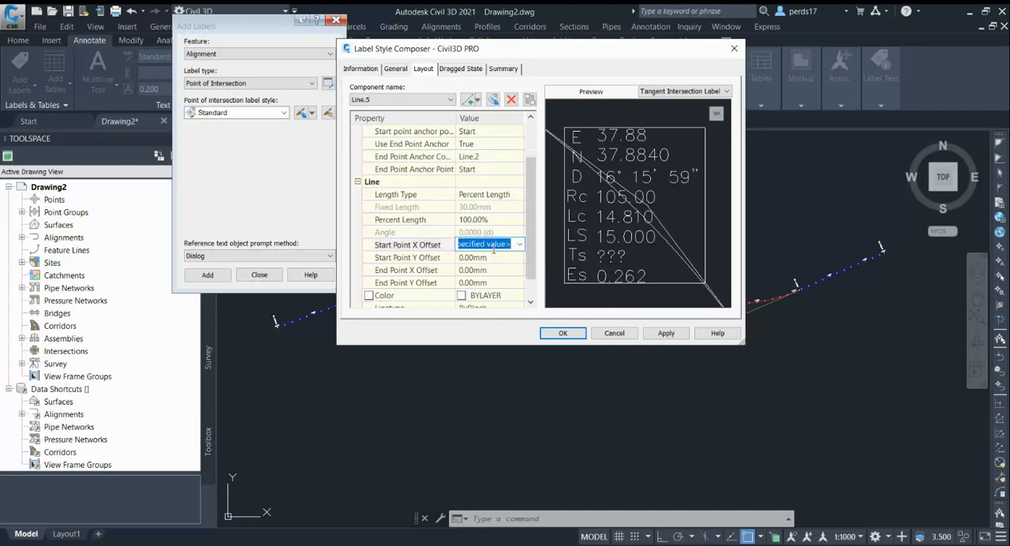
{"action": "type", "text": "5"}
{"action": "key", "text": "Return"}
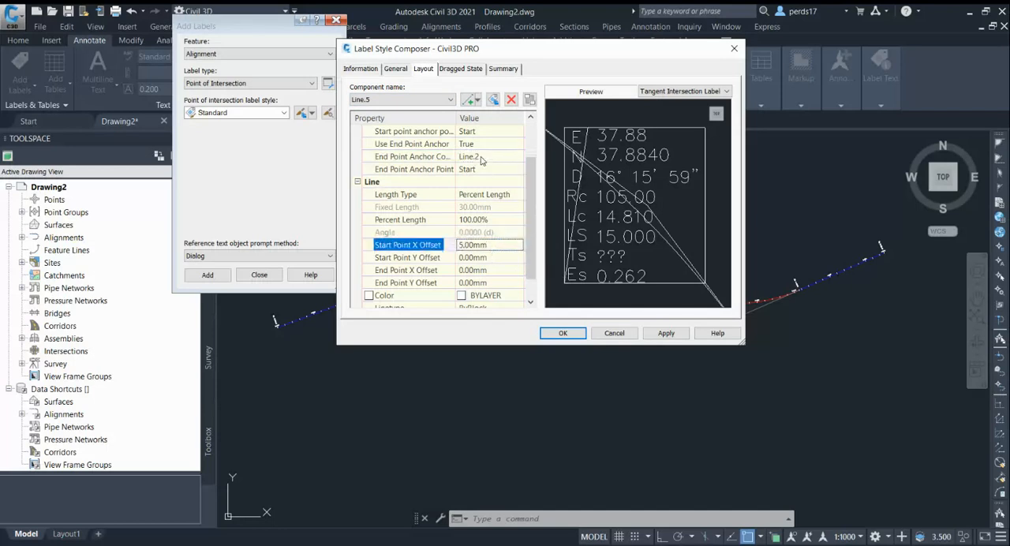
{"action": "left_click", "coordinate": [481, 273]}
{"action": "type", "text": "5"}
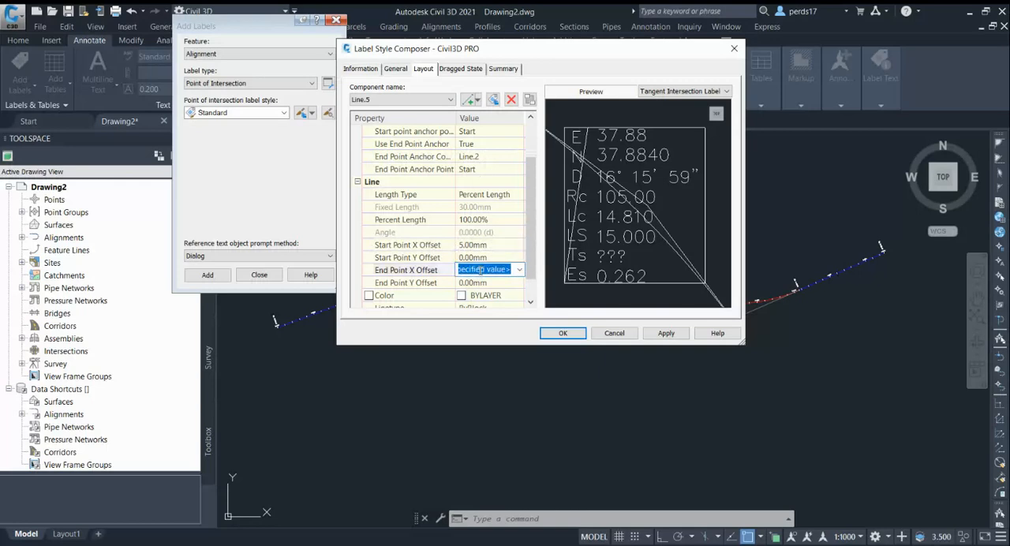
{"action": "key", "text": "Return"}
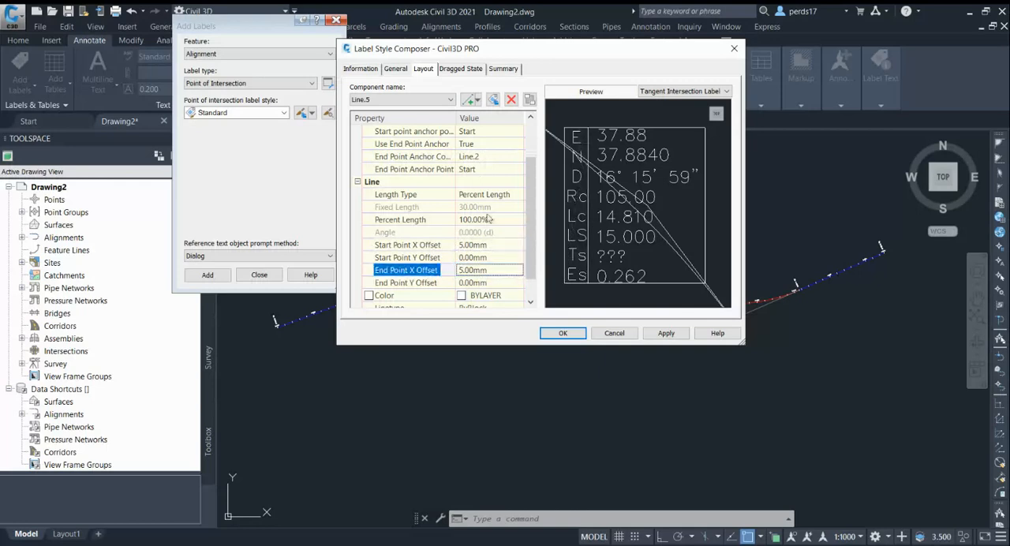
{"action": "middle_click_drag", "start_coordinate": [592, 229], "coordinate": [546, 235]}
{"action": "middle_click_drag", "start_coordinate": [630, 216], "coordinate": [736, 194]}
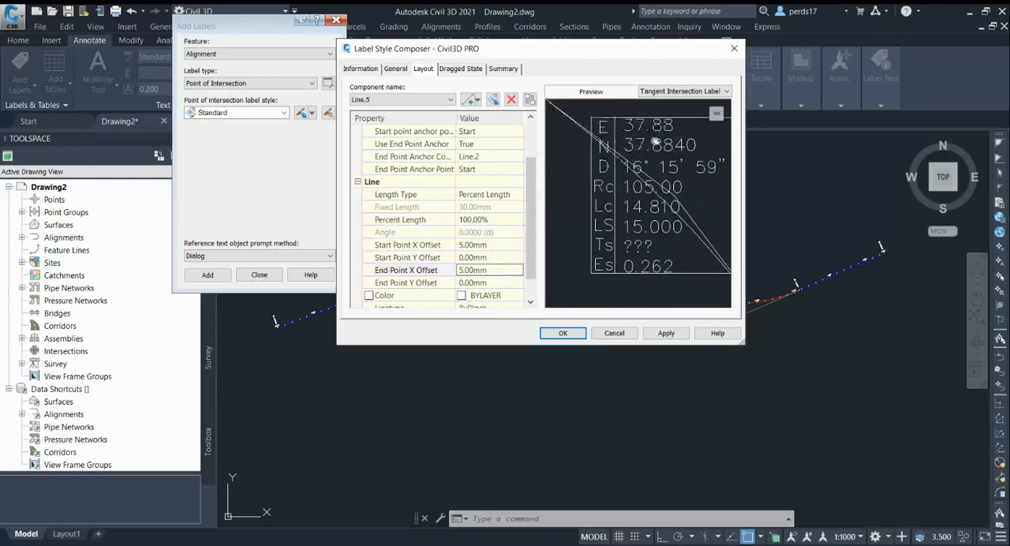
Add a sixth line component with its start point anchored to the start of Line.1.
{"action": "left_click", "coordinate": [478, 100]}
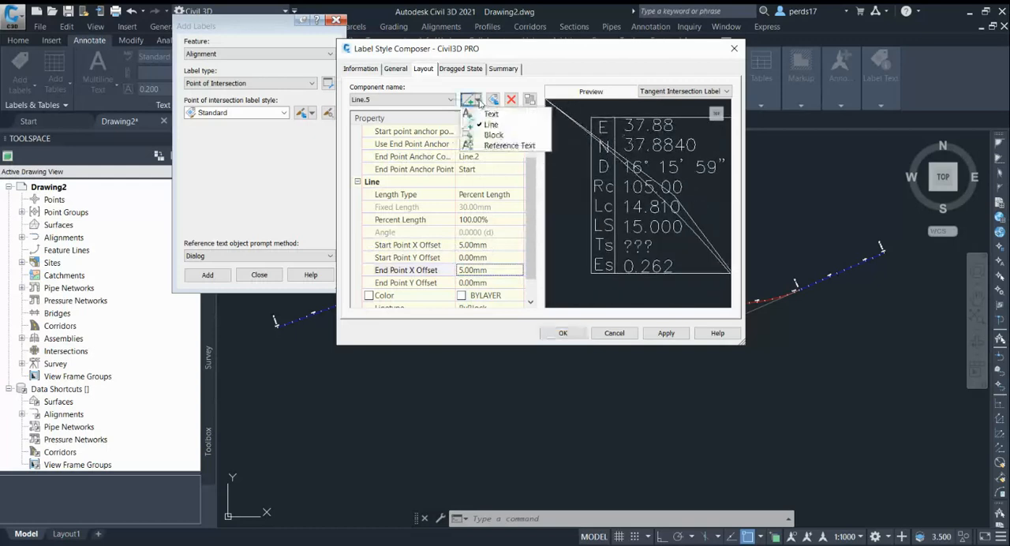
{"action": "left_click", "coordinate": [490, 125]}
{"action": "left_click", "coordinate": [486, 158]}
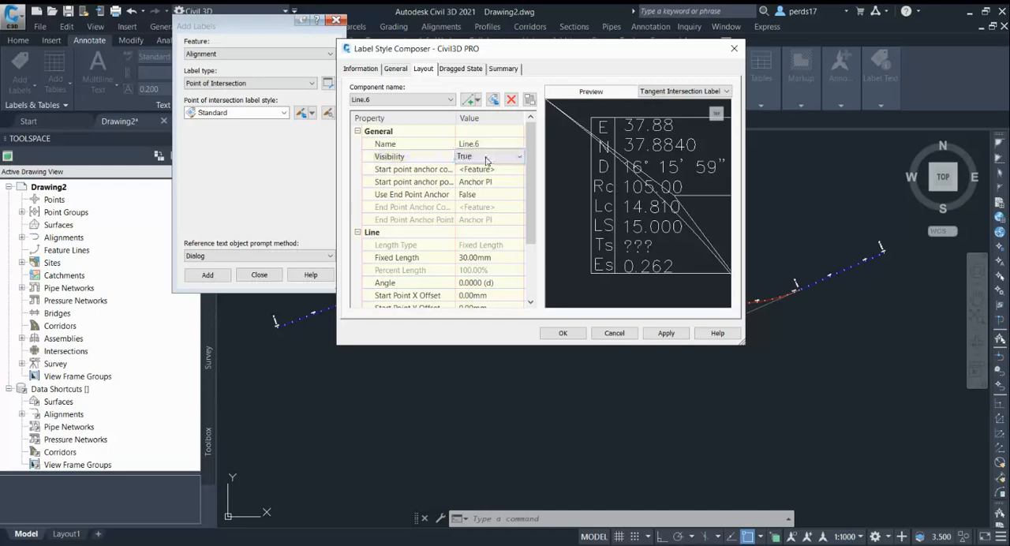
{"action": "left_click", "coordinate": [490, 171]}
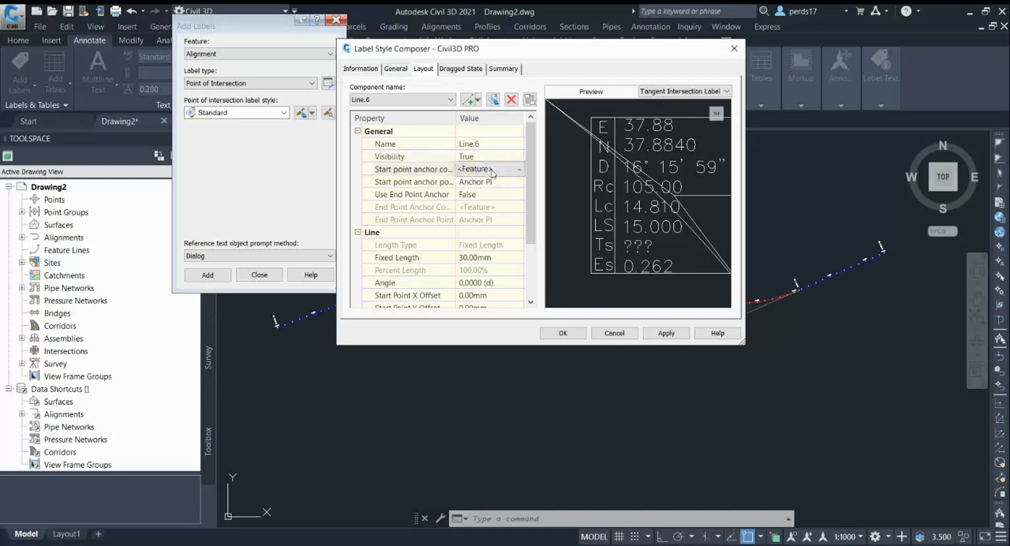
{"action": "left_click", "coordinate": [491, 170]}
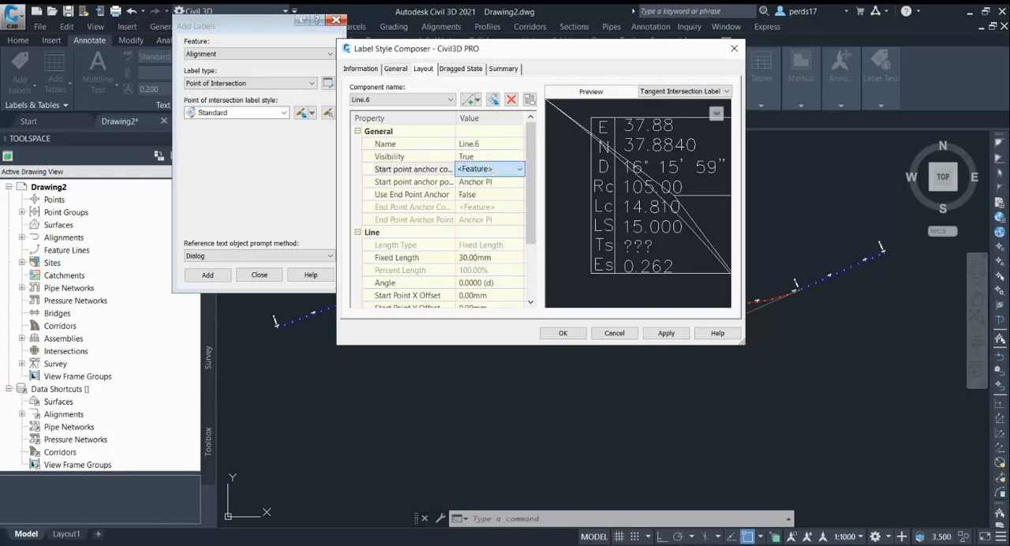
{"action": "left_click", "coordinate": [491, 170]}
{"action": "left_click", "coordinate": [486, 219]}
Try start point Y offsets of 5, -10 and -5 mm on the sixth line, with the X offset at 0 mm.
{"action": "scroll", "coordinate": [490, 229], "scroll_direction": "down", "scroll_amount": 2}
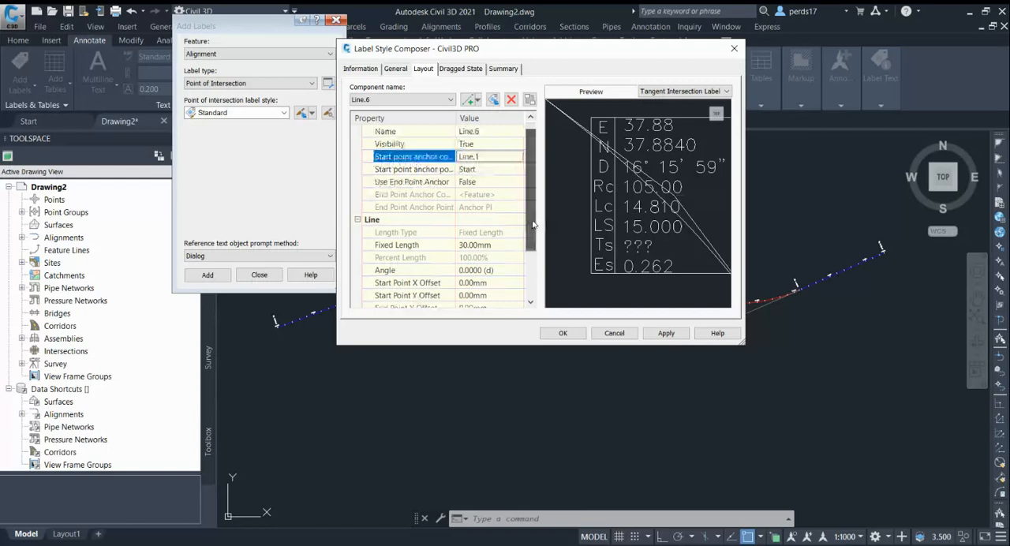
{"action": "left_click", "coordinate": [496, 260]}
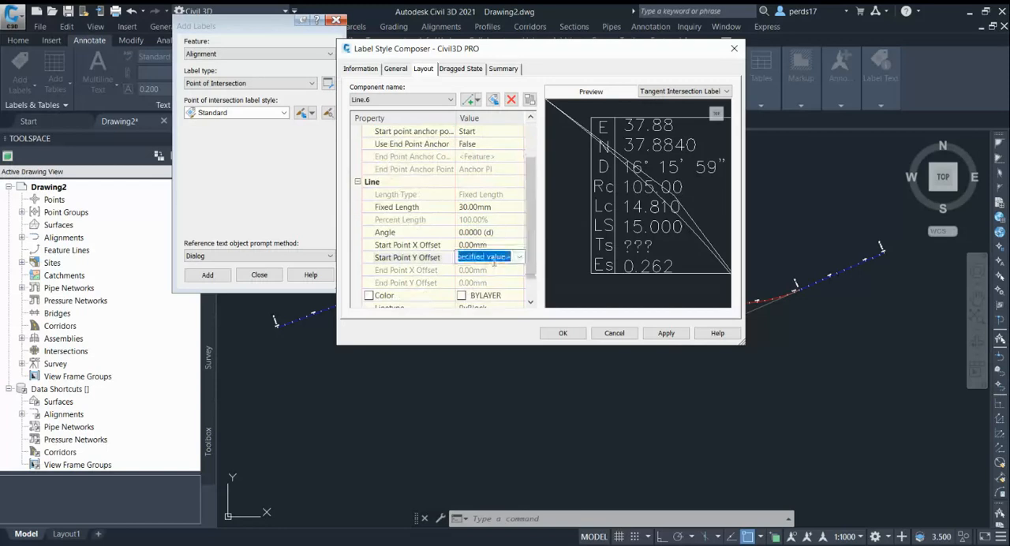
{"action": "type", "text": "5"}
{"action": "key", "text": "Return"}
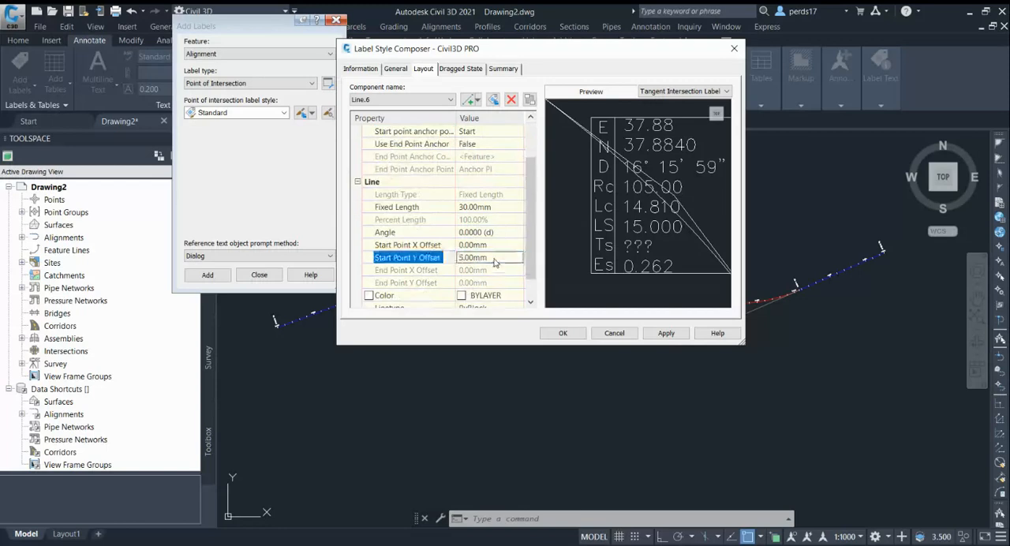
{"action": "left_click", "coordinate": [489, 258]}
{"action": "type", "text": "-"}
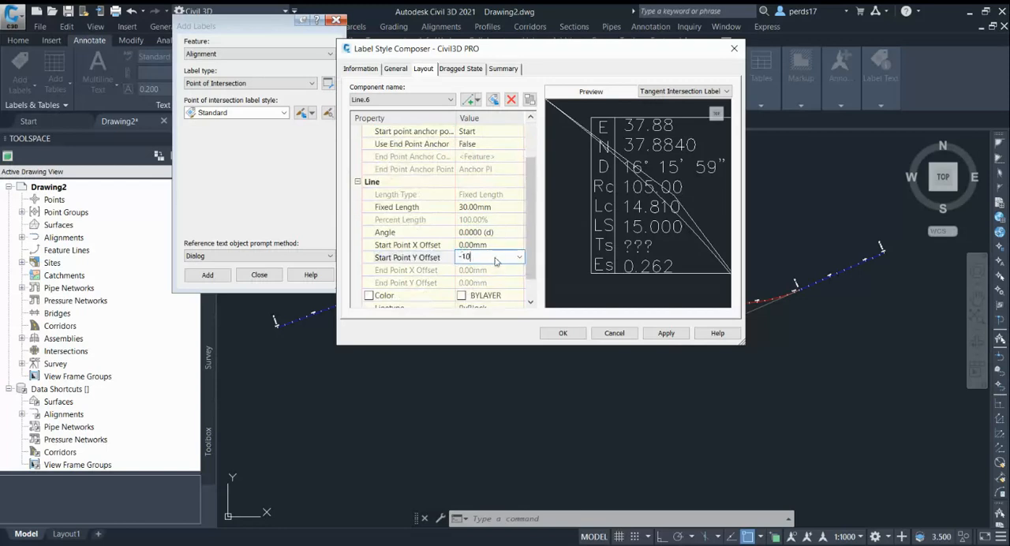
{"action": "type", "text": "10"}
{"action": "key", "text": "Return"}
{"action": "left_click", "coordinate": [496, 258]}
{"action": "type", "text": "-5"}
{"action": "left_click", "coordinate": [509, 245]}
{"action": "type", "text": "00mm"}
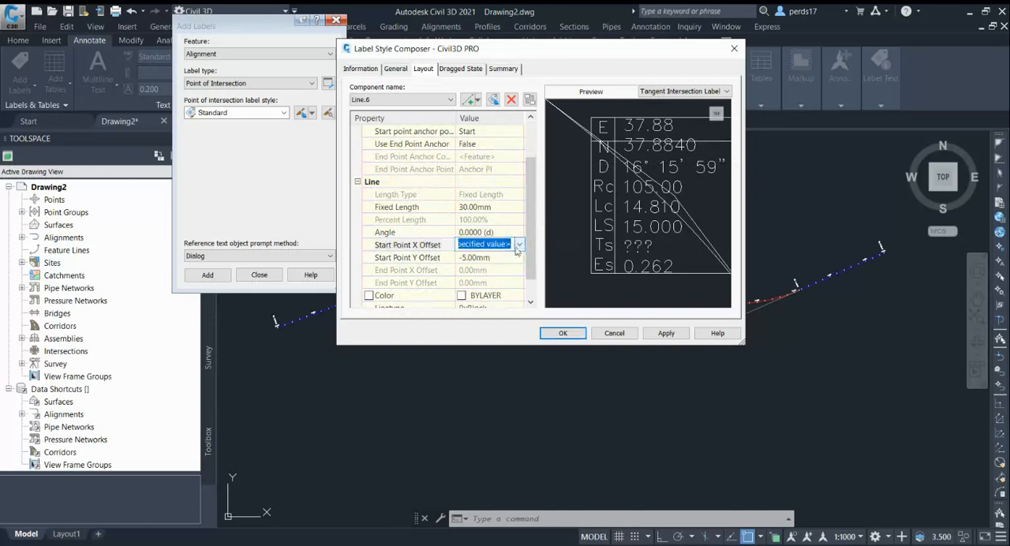
{"action": "key", "text": "Return"}
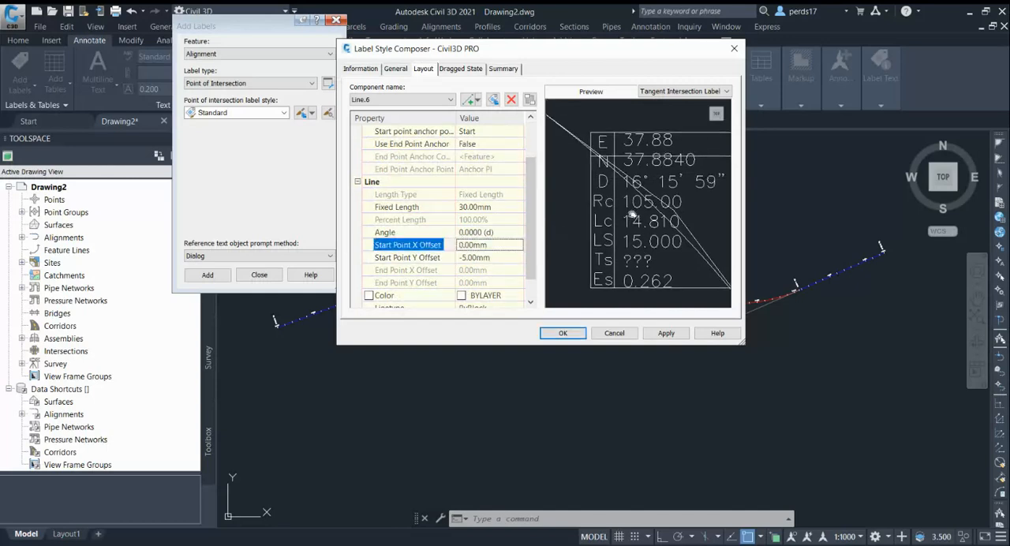
Set the start point Y offset of the sixth line to -4 mm.
{"action": "left_click", "coordinate": [491, 258]}
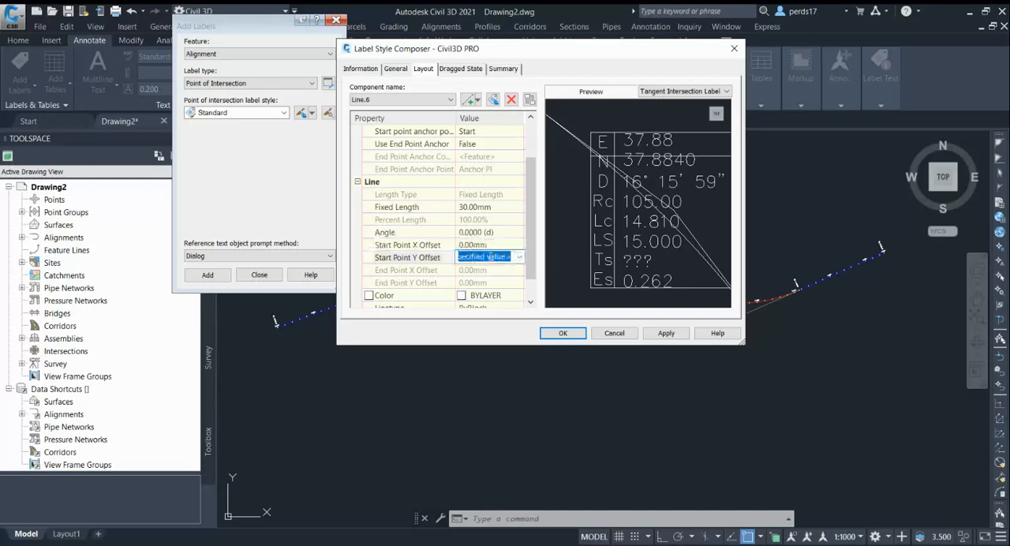
{"action": "type", "text": "-4"}
{"action": "key", "text": "Return"}
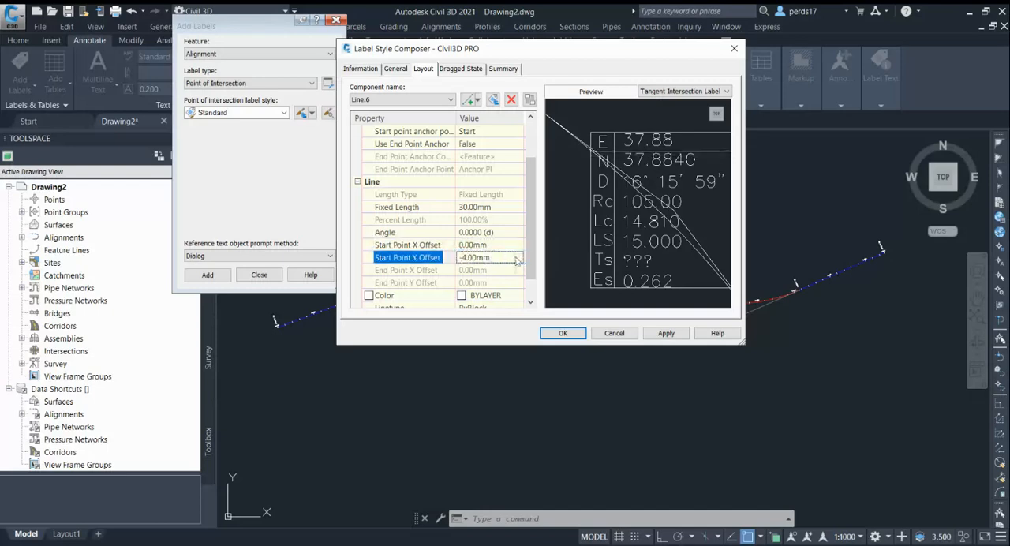
Add a seventh line component with its start point anchored to the start of Line.1.
{"action": "left_click", "coordinate": [476, 100]}
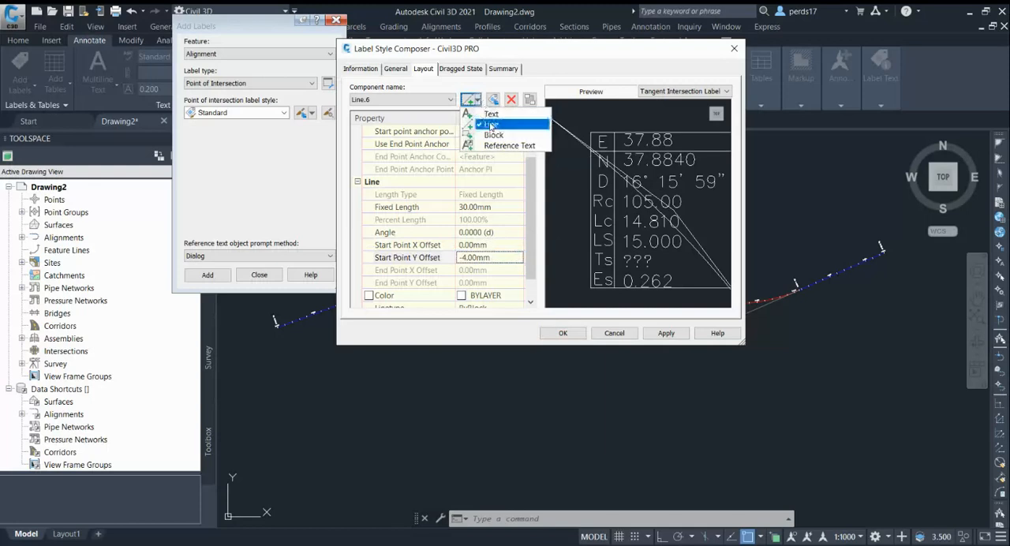
{"action": "left_click", "coordinate": [491, 124]}
{"action": "left_click", "coordinate": [489, 168]}
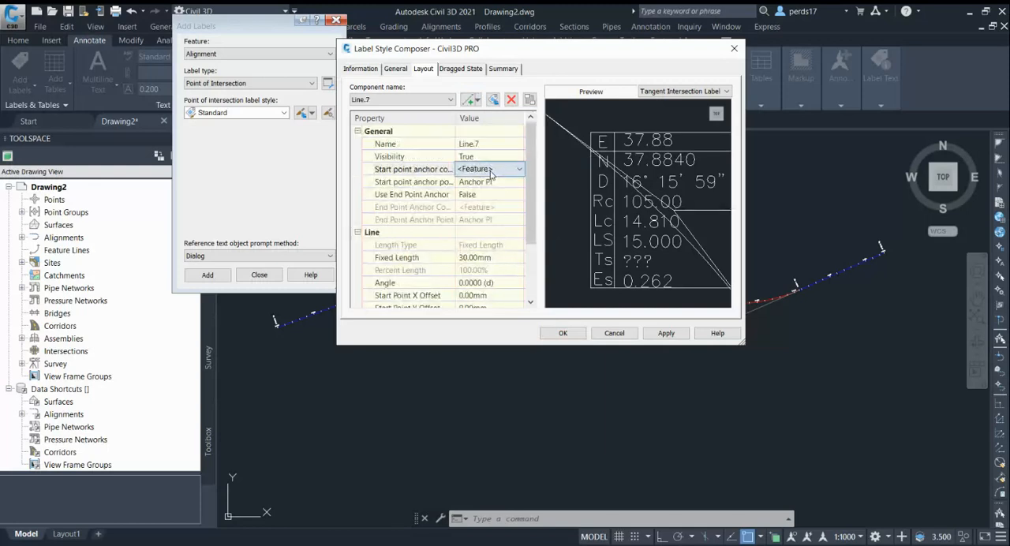
{"action": "left_click", "coordinate": [487, 220]}
Set the start point Y offset of the seventh line to -8 mm.
{"action": "scroll", "coordinate": [514, 272], "scroll_direction": "down", "scroll_amount": 1}
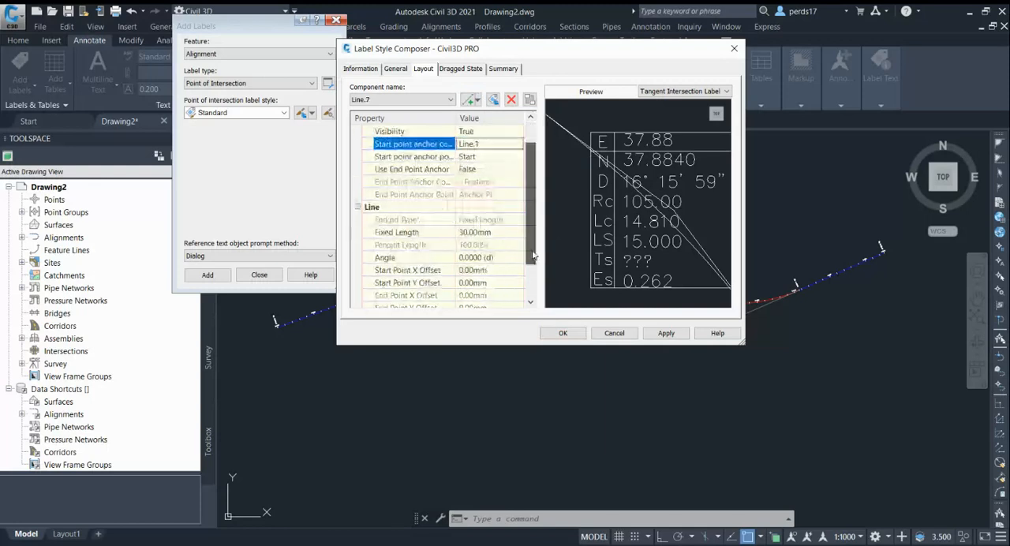
{"action": "left_click", "coordinate": [492, 284]}
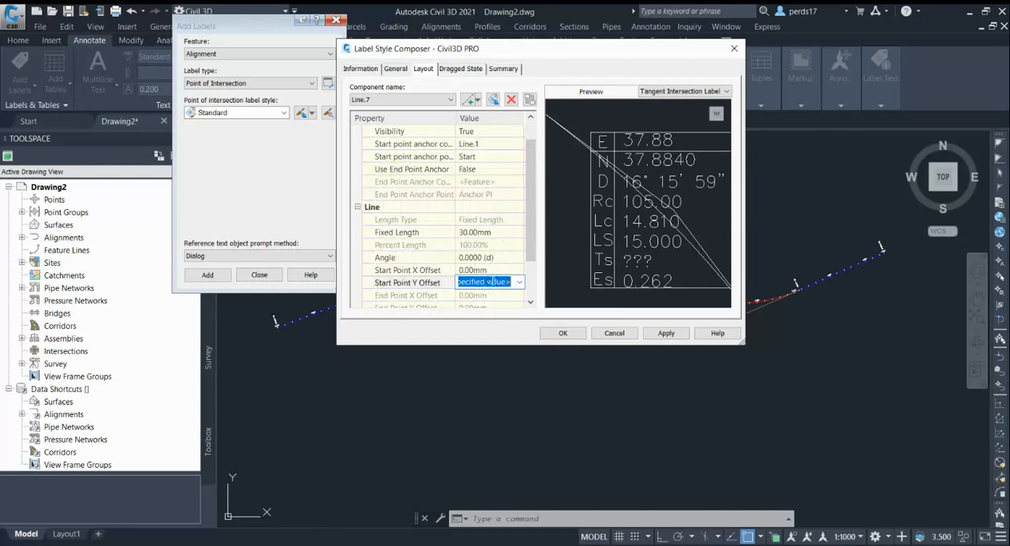
{"action": "type", "text": "-8"}
{"action": "key", "text": "Return"}
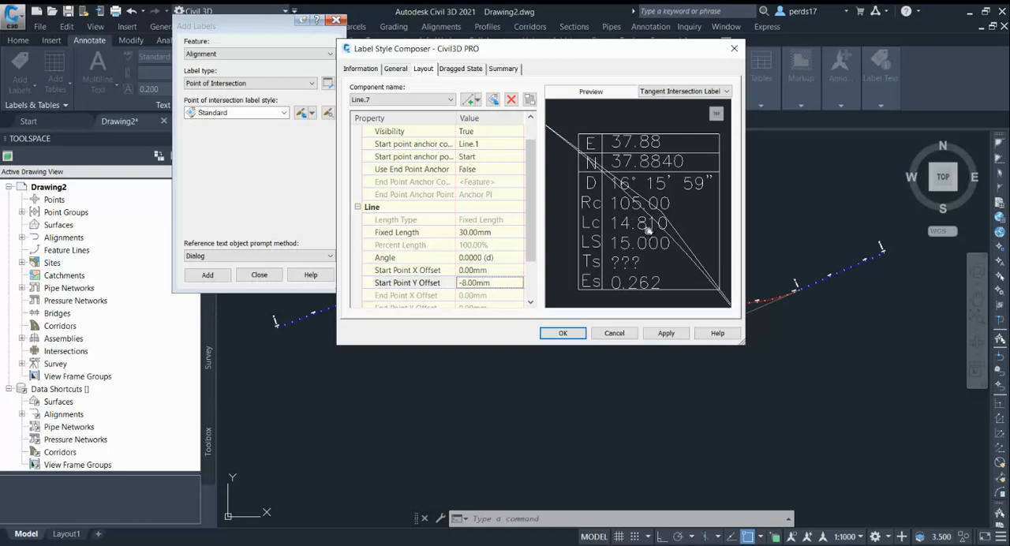
{"action": "left_click_drag", "start_coordinate": [647, 229], "coordinate": [646, 202]}
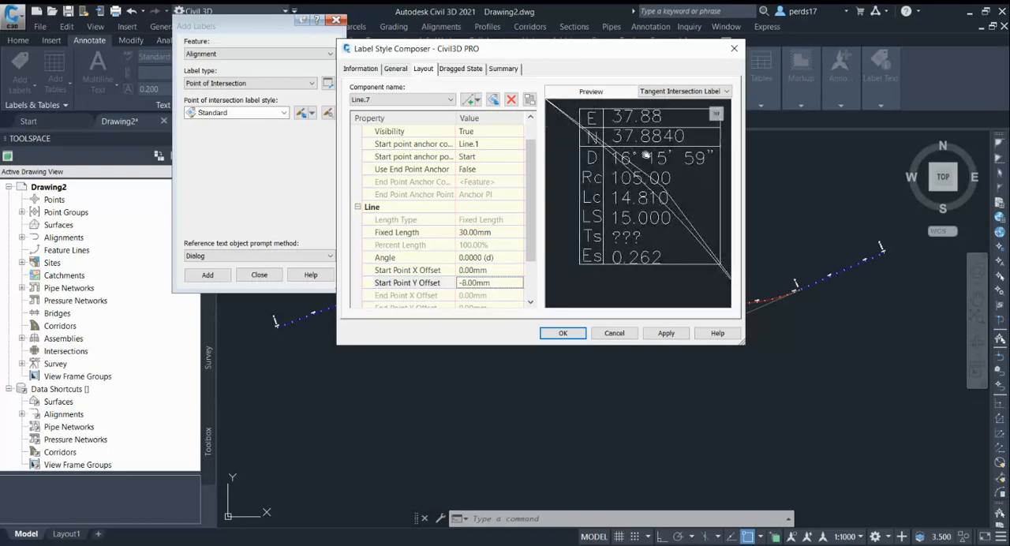
Examine the text contents and available properties of the HIP TABLE component, and close its editor without saving.
{"action": "left_click", "coordinate": [389, 99]}
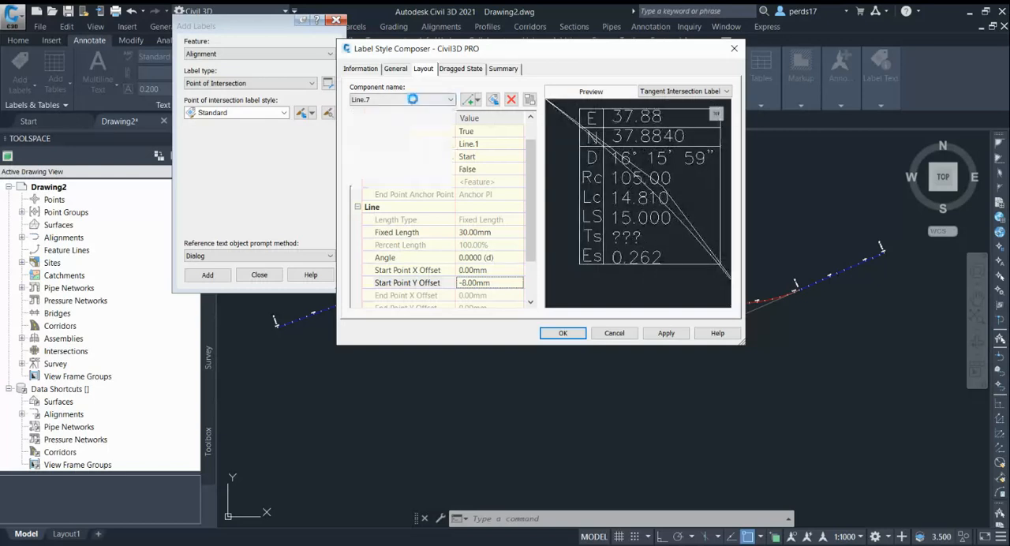
{"action": "left_click", "coordinate": [390, 100]}
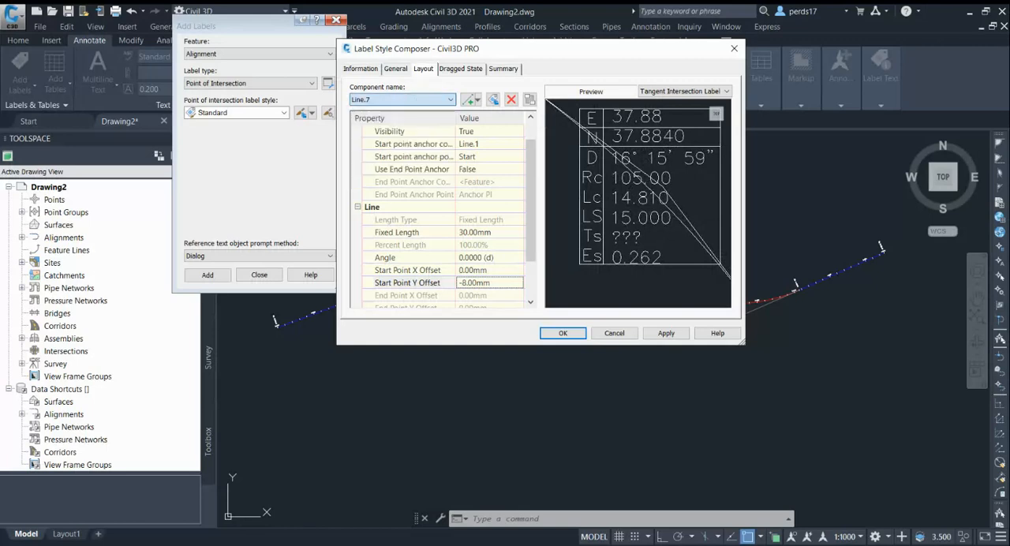
{"action": "left_click", "coordinate": [380, 101]}
{"action": "left_click", "coordinate": [380, 101]}
{"action": "left_click", "coordinate": [511, 205]}
{"action": "left_click", "coordinate": [518, 208]}
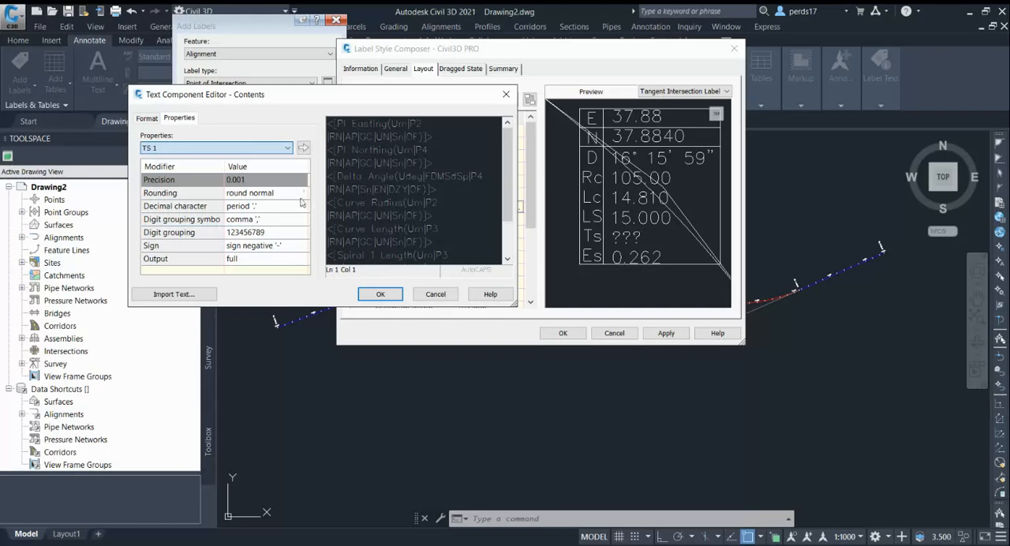
{"action": "left_click", "coordinate": [435, 294]}
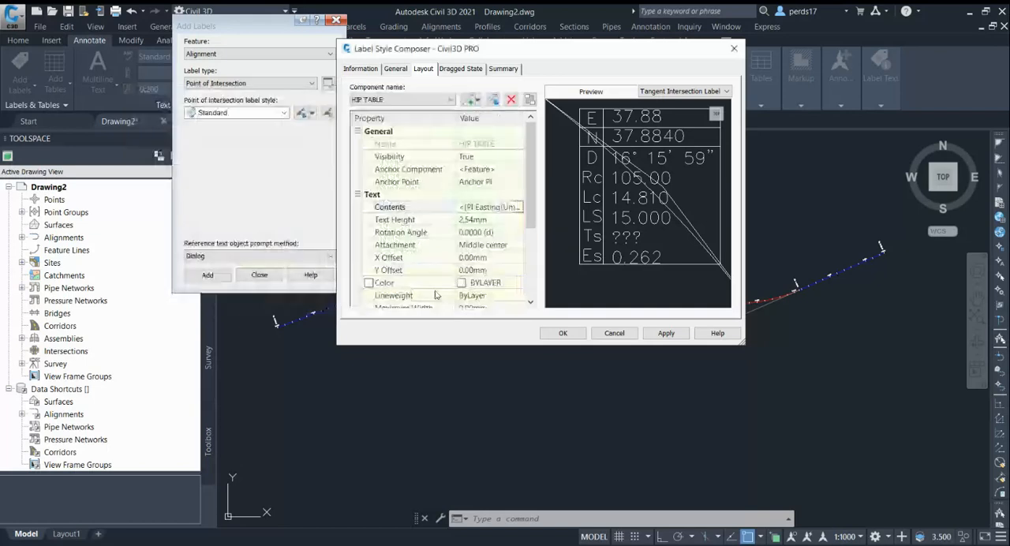
Add a reference text component that uses Alignment as its reference object type.
{"action": "left_click", "coordinate": [477, 101]}
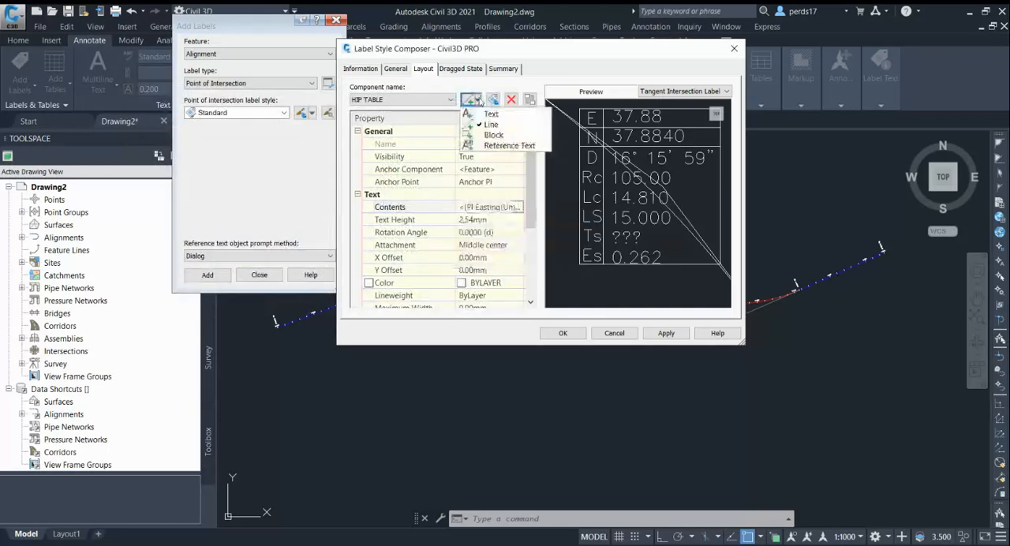
{"action": "left_click", "coordinate": [508, 146]}
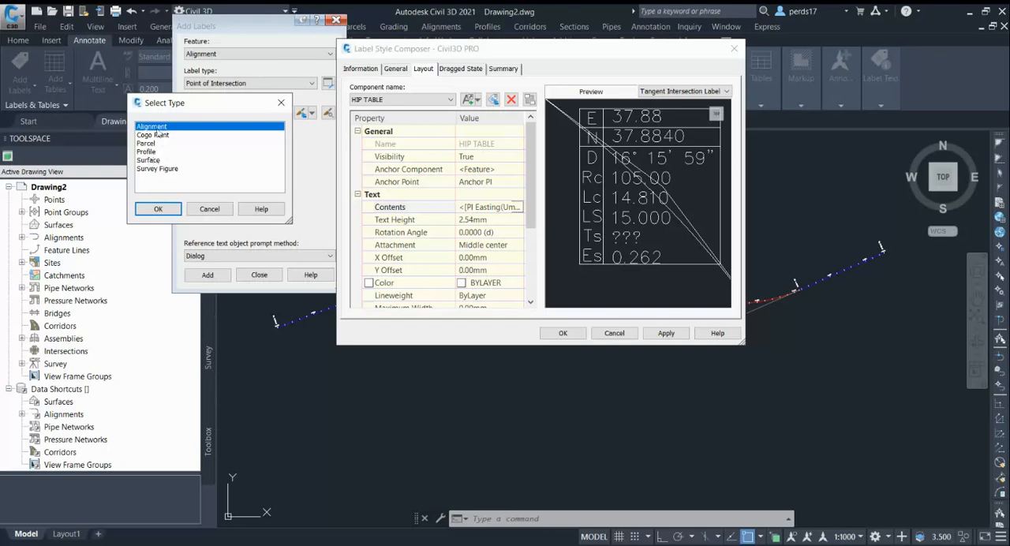
{"action": "left_click", "coordinate": [158, 210]}
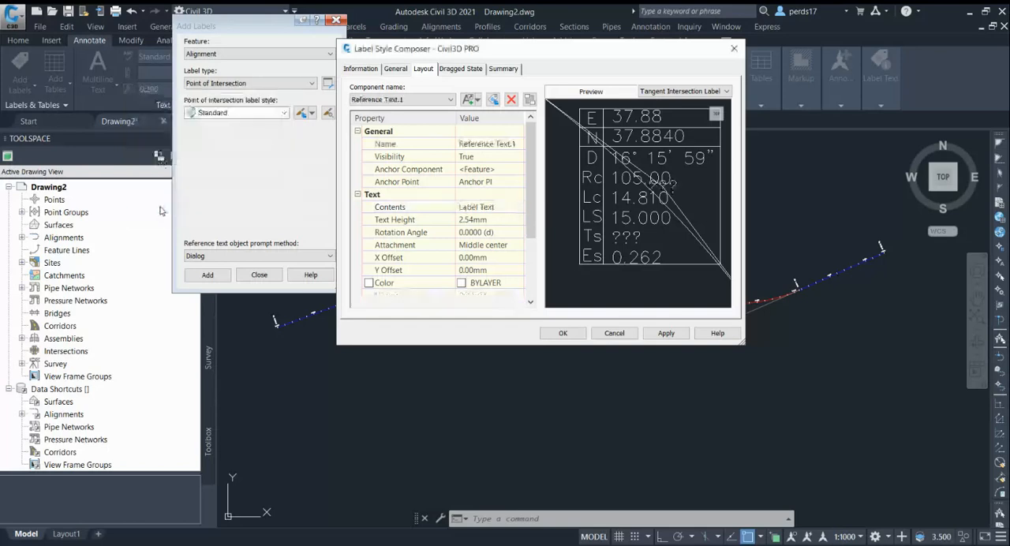
Replace the reference text's default contents with the alignment's Design Speed property.
{"action": "left_click", "coordinate": [514, 224]}
{"action": "left_click", "coordinate": [516, 221]}
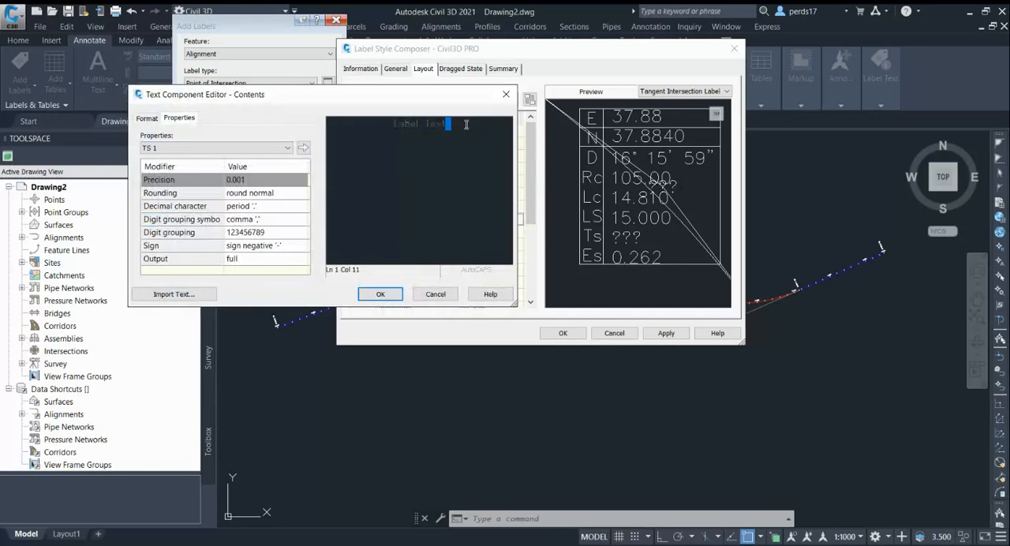
{"action": "left_click_drag", "start_coordinate": [466, 124], "coordinate": [392, 124]}
{"action": "left_click", "coordinate": [250, 151]}
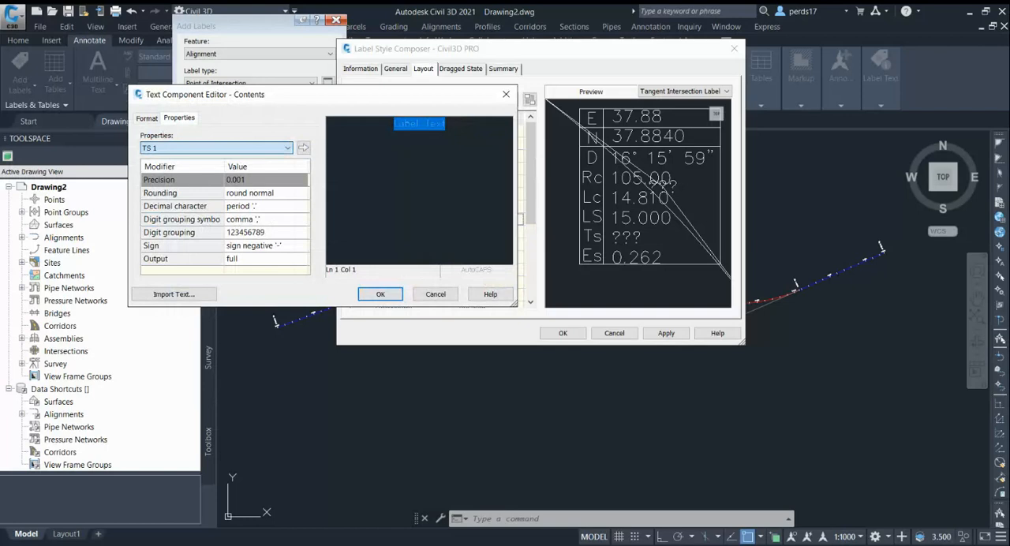
{"action": "left_click", "coordinate": [278, 194]}
{"action": "left_click", "coordinate": [305, 149]}
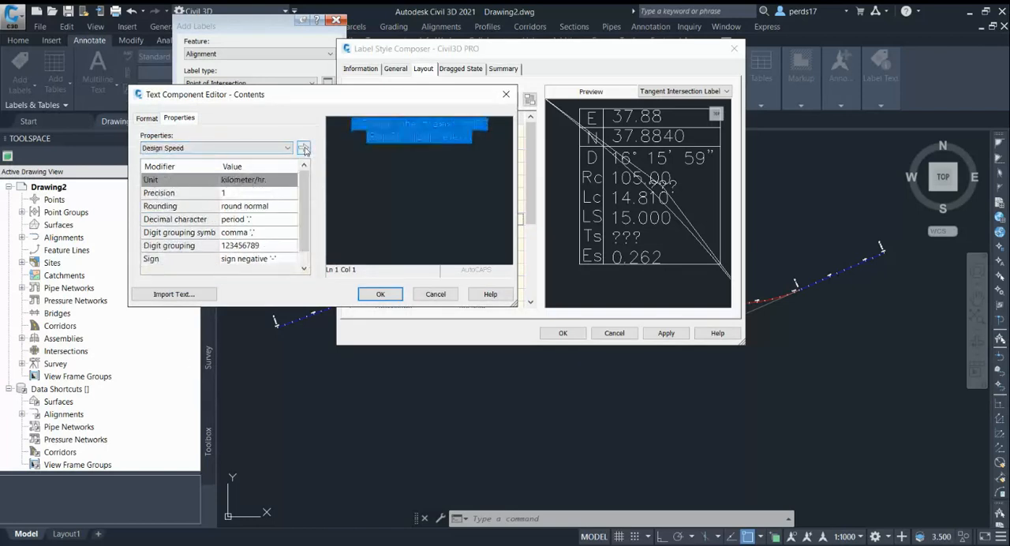
Prefix the design speed field with "Ds:" and accept the reference text contents.
{"action": "left_click", "coordinate": [353, 127]}
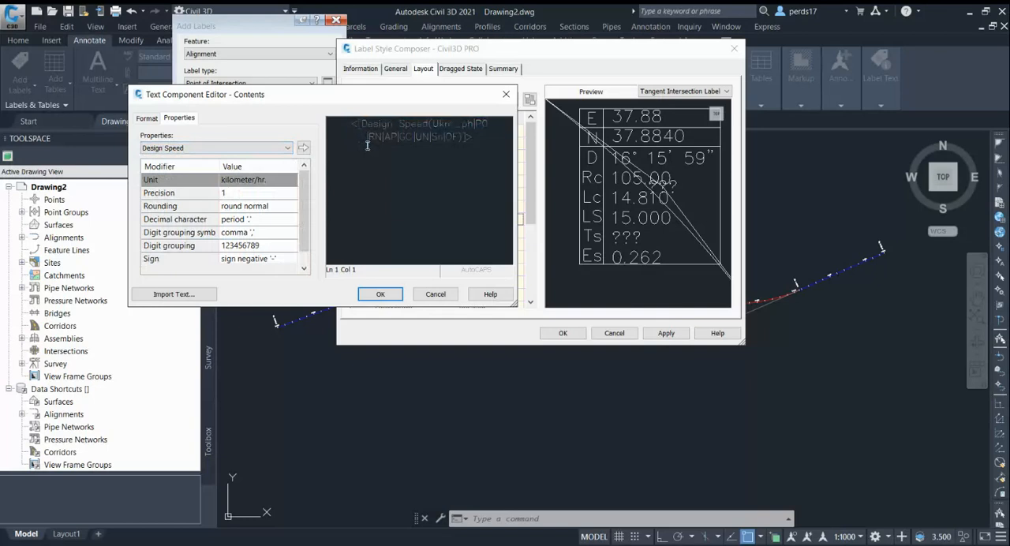
{"action": "type", "text": "Ds="}
{"action": "double_click", "coordinate": [236, 148]}
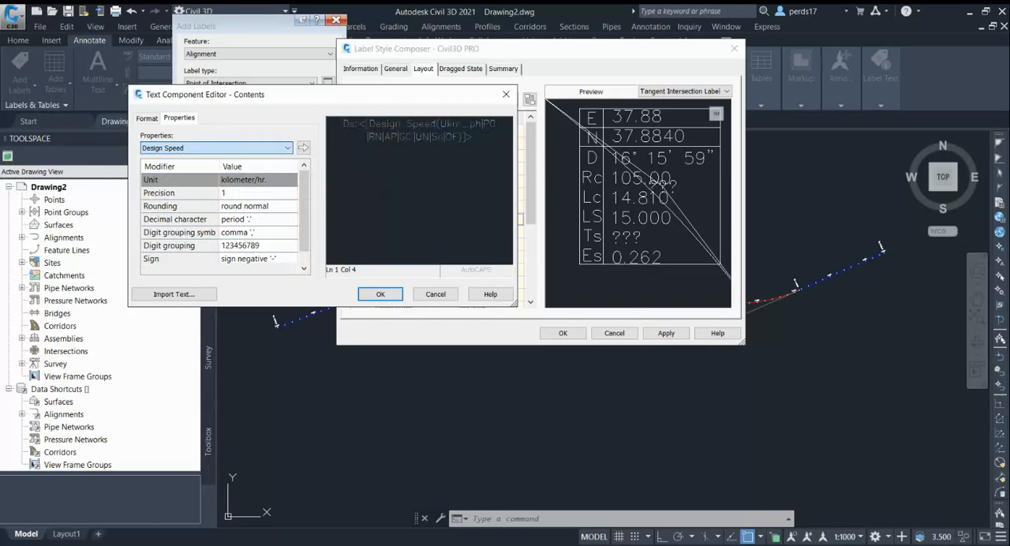
{"action": "left_click", "coordinate": [484, 132]}
{"action": "left_click", "coordinate": [487, 135]}
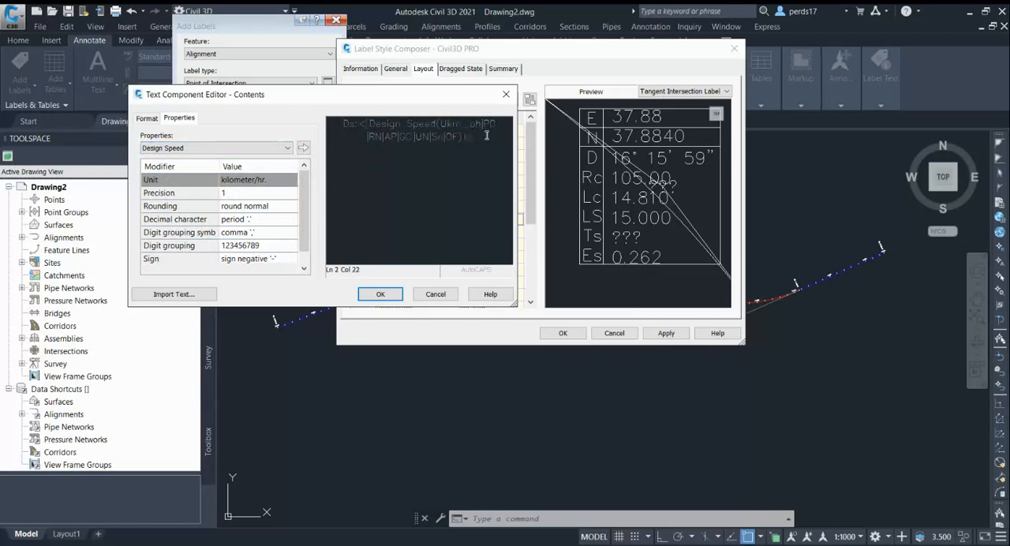
{"action": "left_click", "coordinate": [383, 295]}
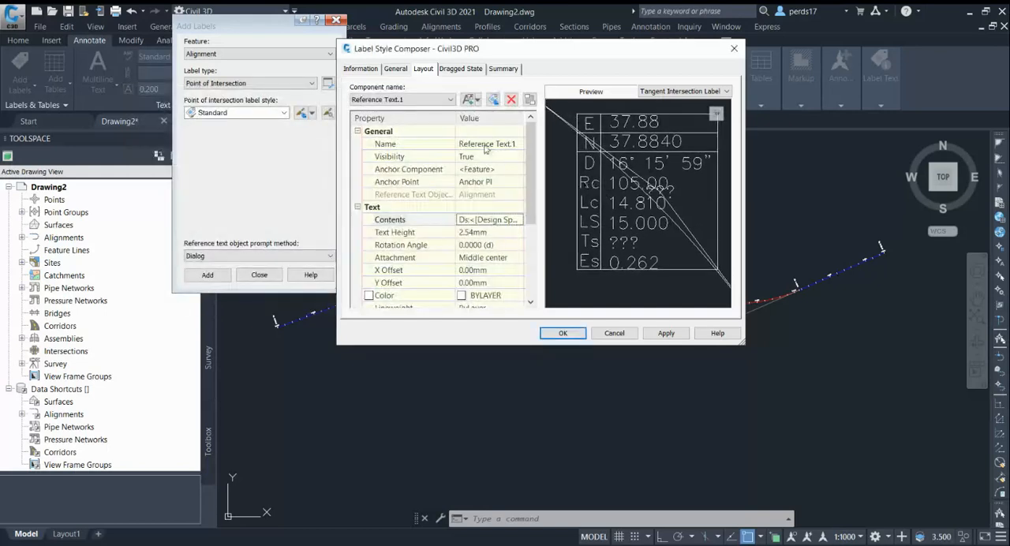
Anchor the reference text component to the middle of Line.2.
{"action": "left_click", "coordinate": [487, 169]}
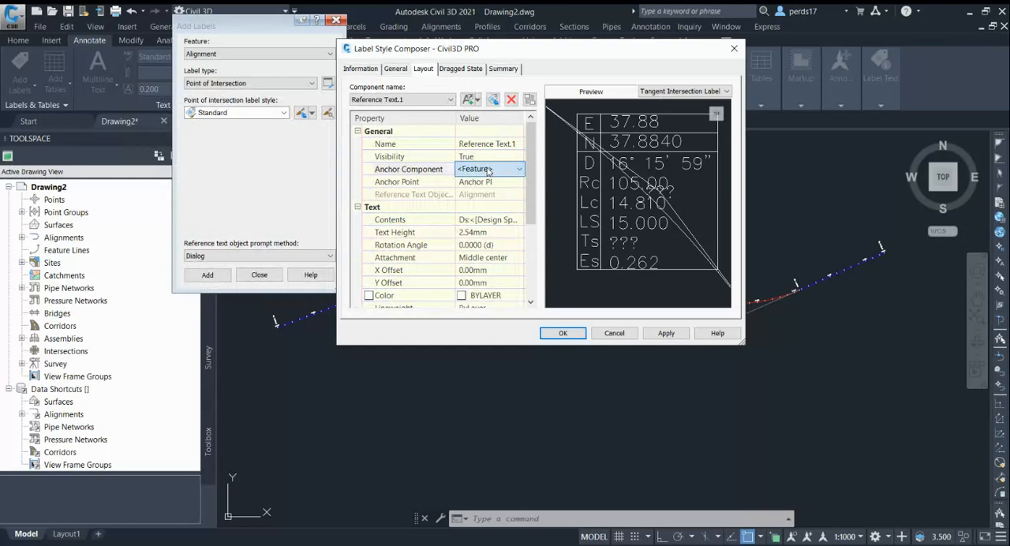
{"action": "left_click", "coordinate": [485, 225]}
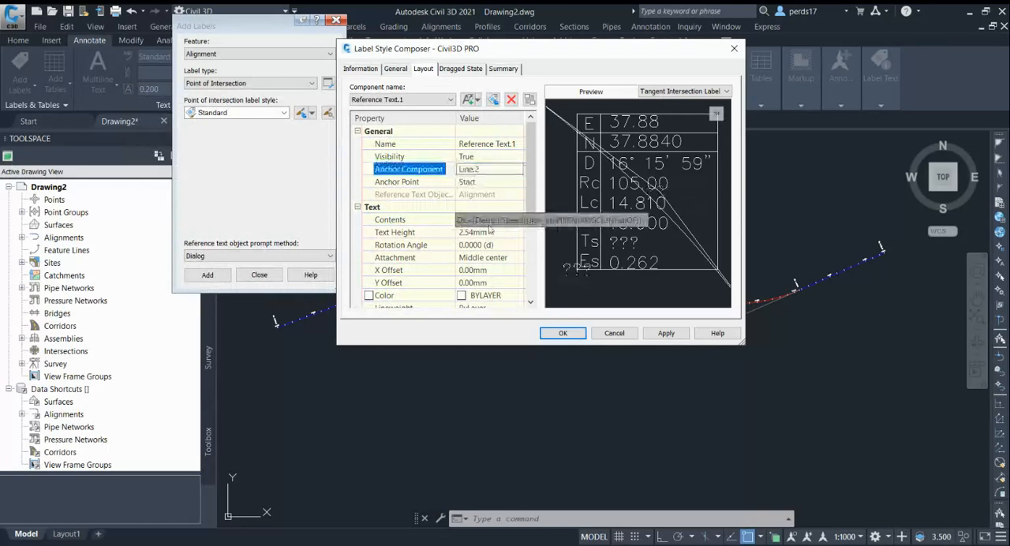
{"action": "left_click", "coordinate": [494, 186]}
{"action": "left_click", "coordinate": [495, 186]}
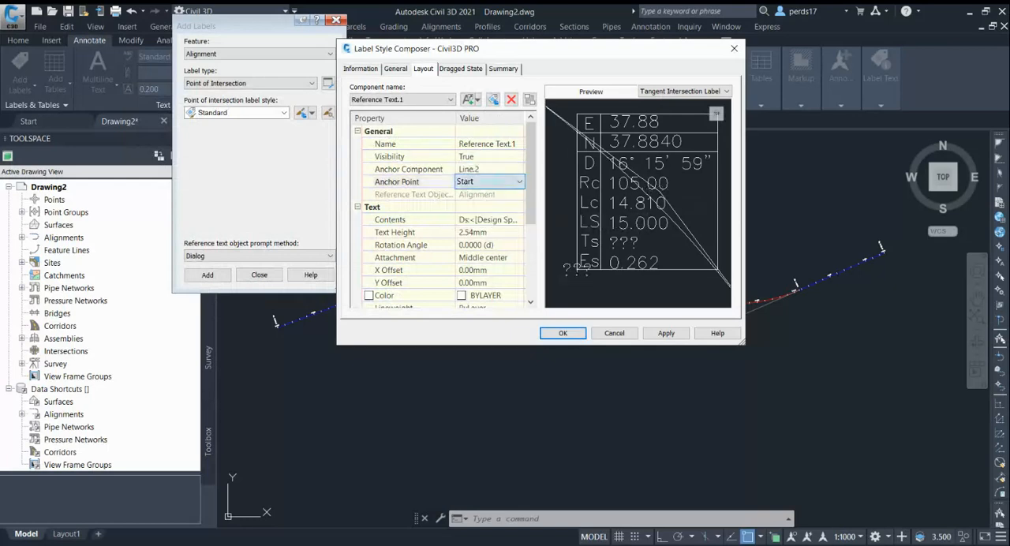
{"action": "left_click", "coordinate": [492, 207]}
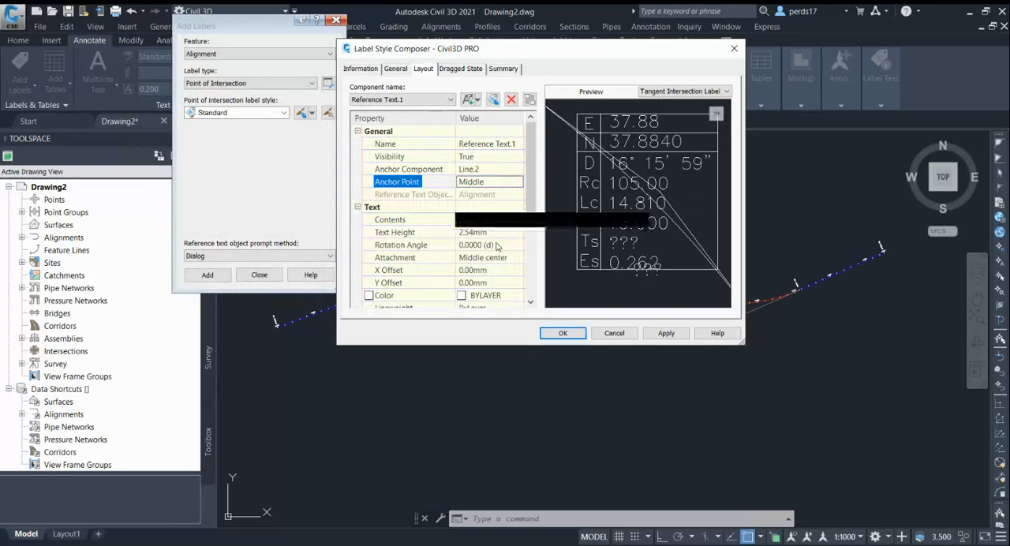
Set the reference text's height to 2.5 mm and its Y offset to -2.5 mm.
{"action": "left_click", "coordinate": [497, 232]}
{"action": "type", "text": "2.5"}
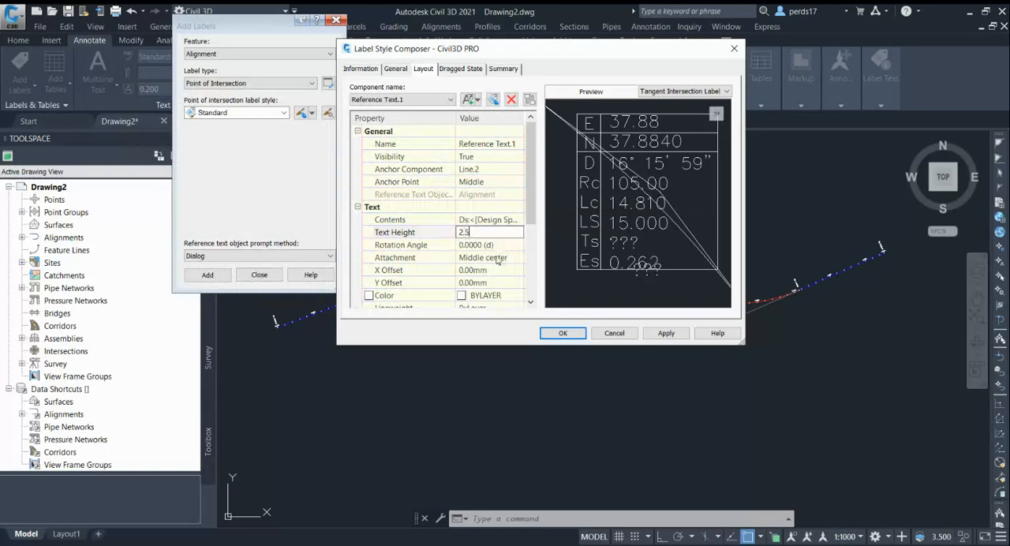
{"action": "left_click", "coordinate": [497, 258]}
{"action": "left_click", "coordinate": [495, 283]}
{"action": "type", "text": "-2.5"}
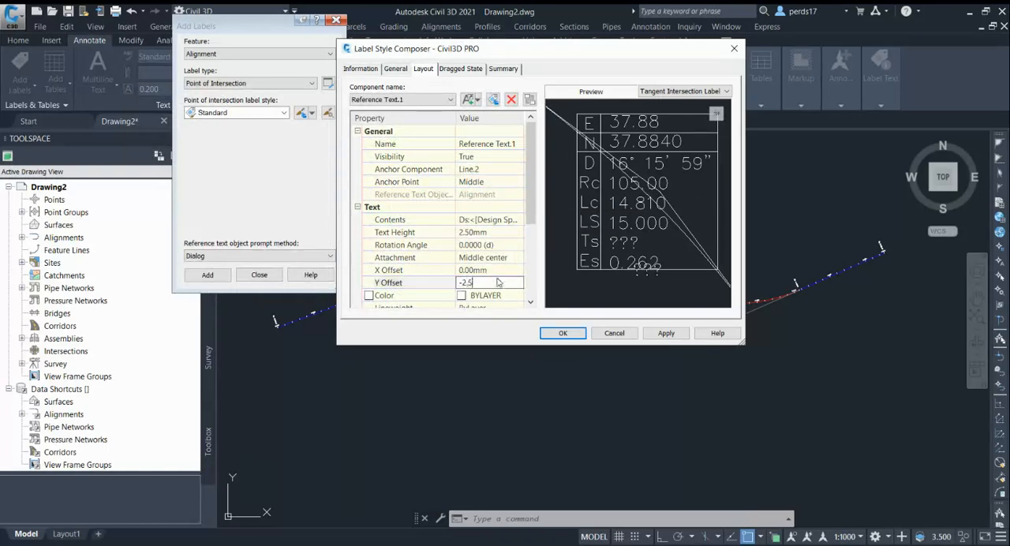
{"action": "key", "text": "Return"}
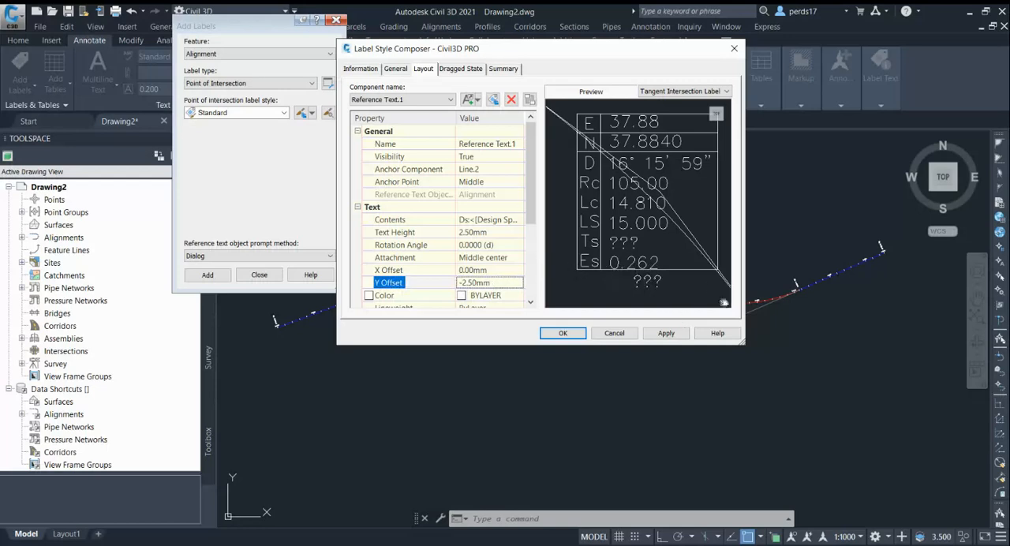
{"action": "middle_click_drag", "start_coordinate": [684, 266], "coordinate": [677, 229]}
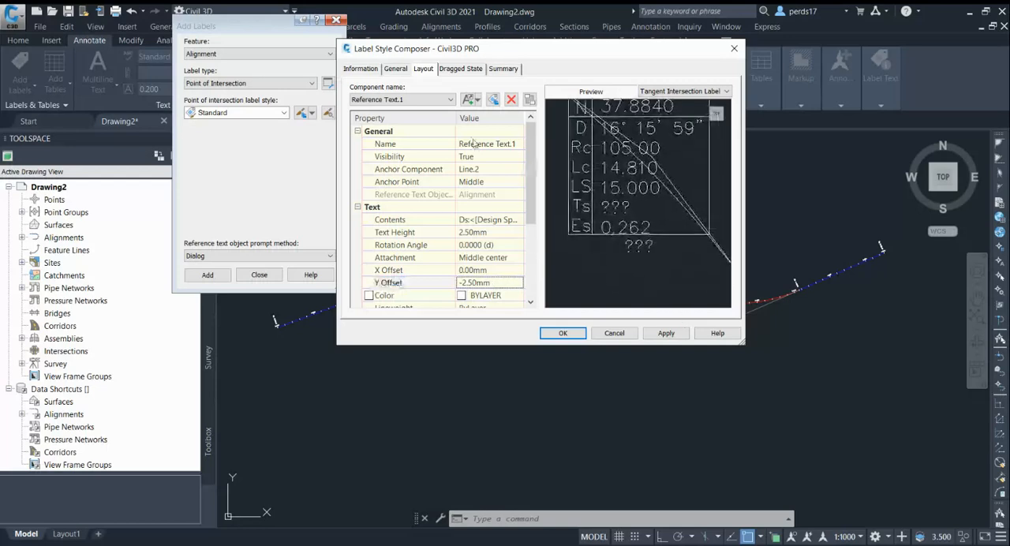
Rename the reference text component as Design Speed and save the label style.
{"action": "left_click", "coordinate": [512, 144]}
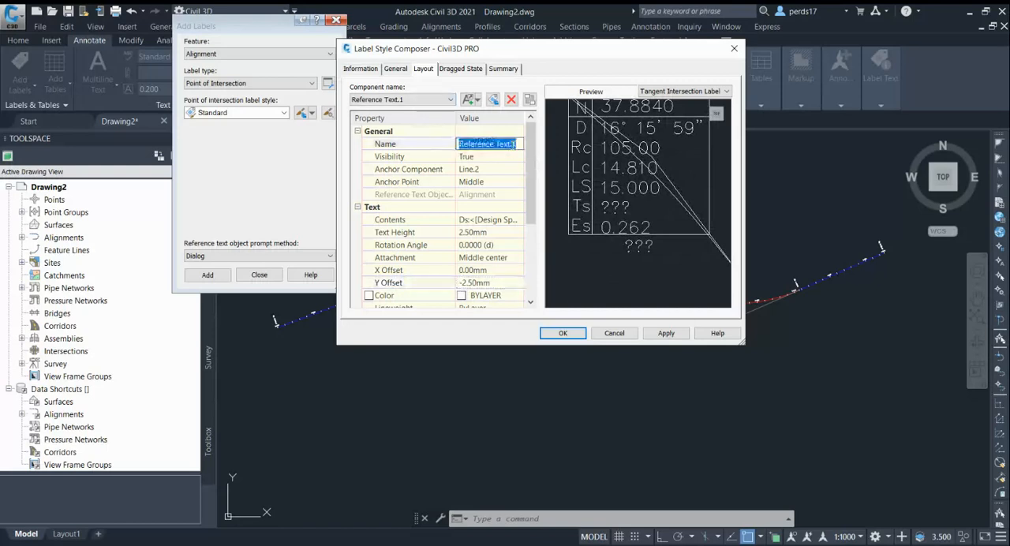
{"action": "type", "text": "Design Speed"}
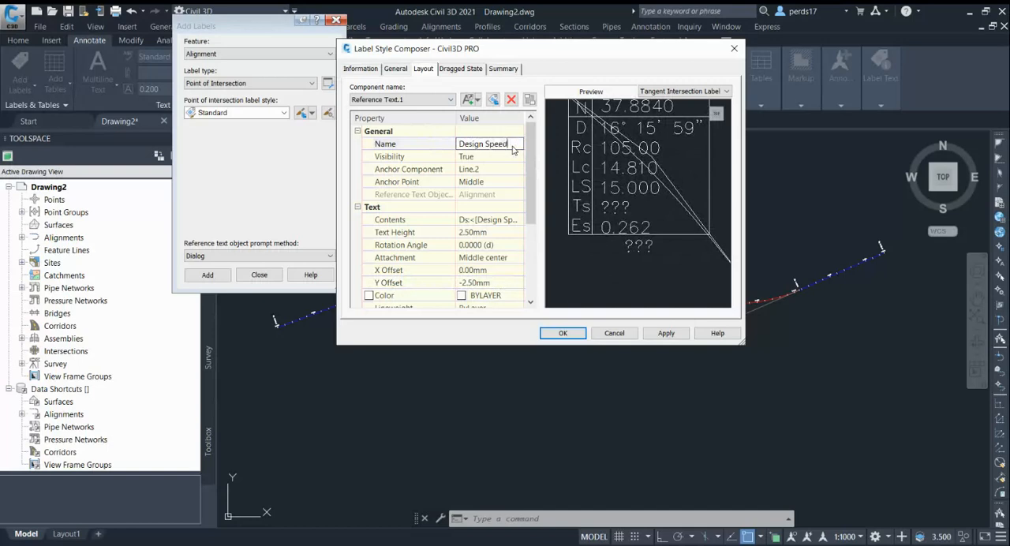
{"action": "left_click", "coordinate": [562, 332]}
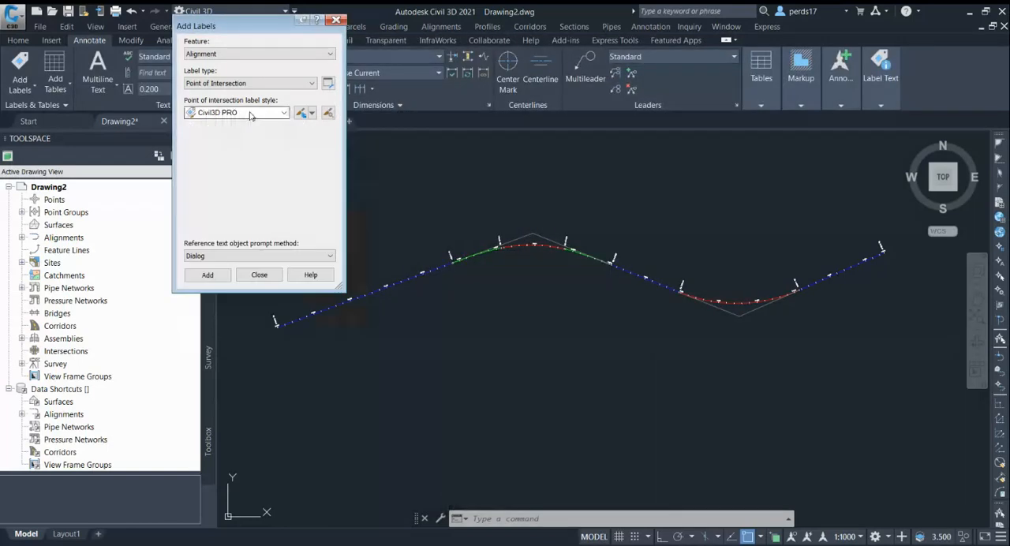
Label the alignment's lower point of intersection with the Civil3D PRO style, referencing Alignment - (1) for the design speed, and end label placement.
{"action": "left_click", "coordinate": [208, 274]}
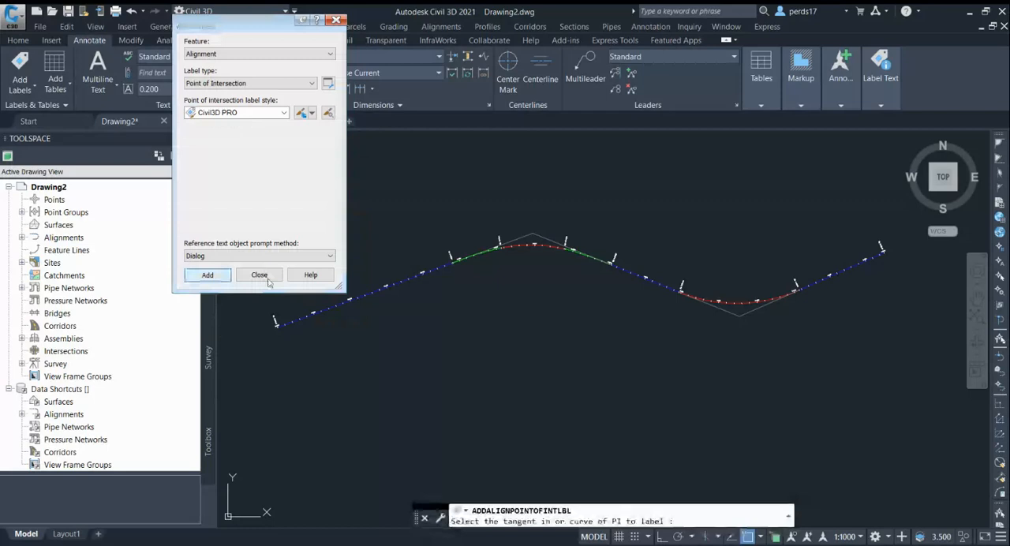
{"action": "left_click", "coordinate": [533, 236]}
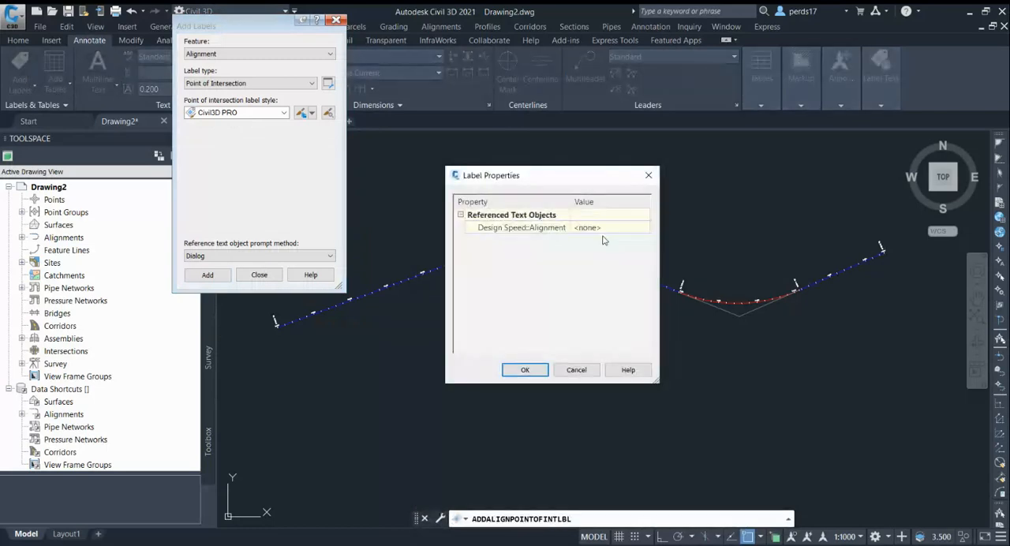
{"action": "left_click_drag", "start_coordinate": [549, 183], "coordinate": [541, 165]}
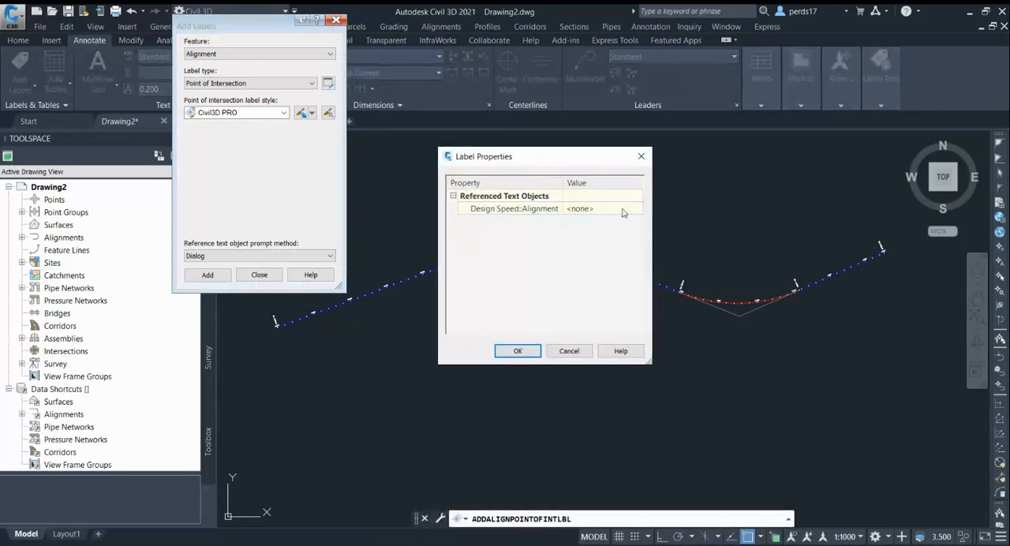
{"action": "left_click", "coordinate": [518, 351]}
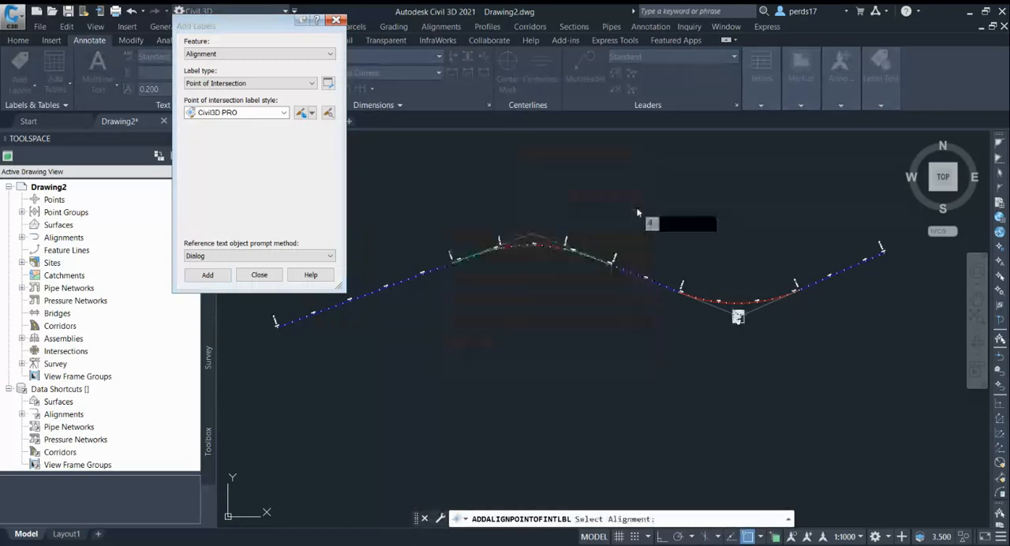
{"action": "left_click", "coordinate": [561, 243]}
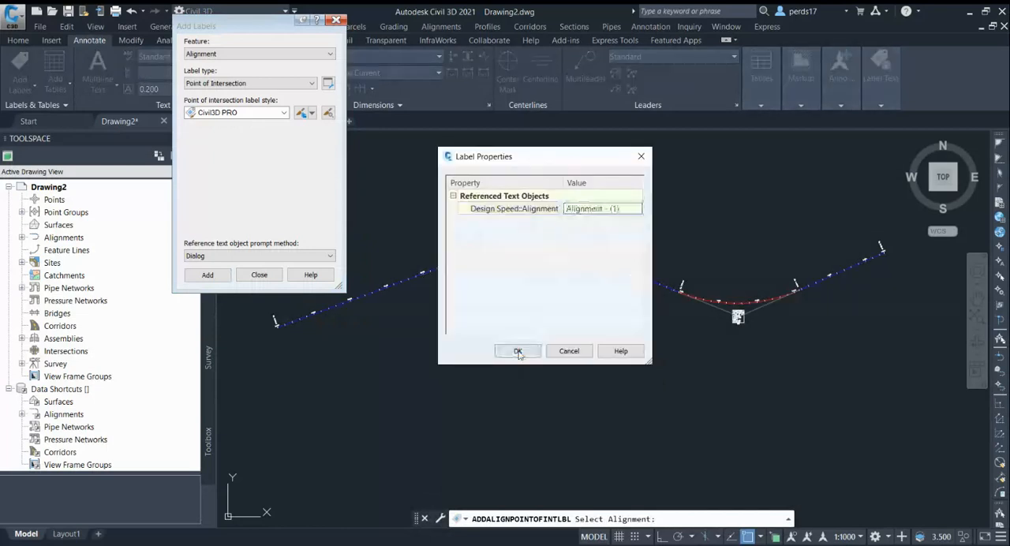
{"action": "left_click", "coordinate": [518, 351]}
{"action": "scroll", "coordinate": [669, 337], "scroll_direction": "up", "scroll_amount": 2}
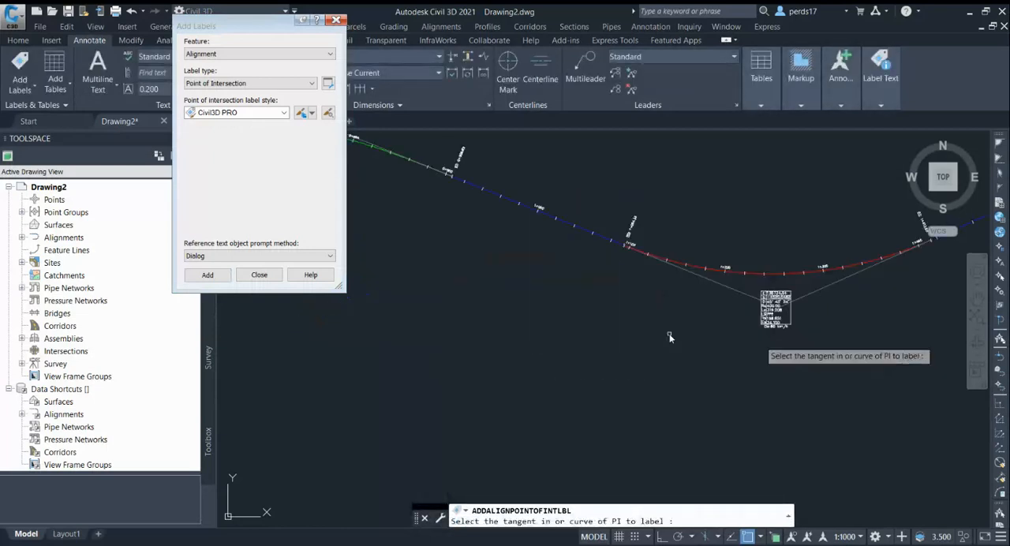
{"action": "scroll", "coordinate": [797, 327], "scroll_direction": "up", "scroll_amount": 5}
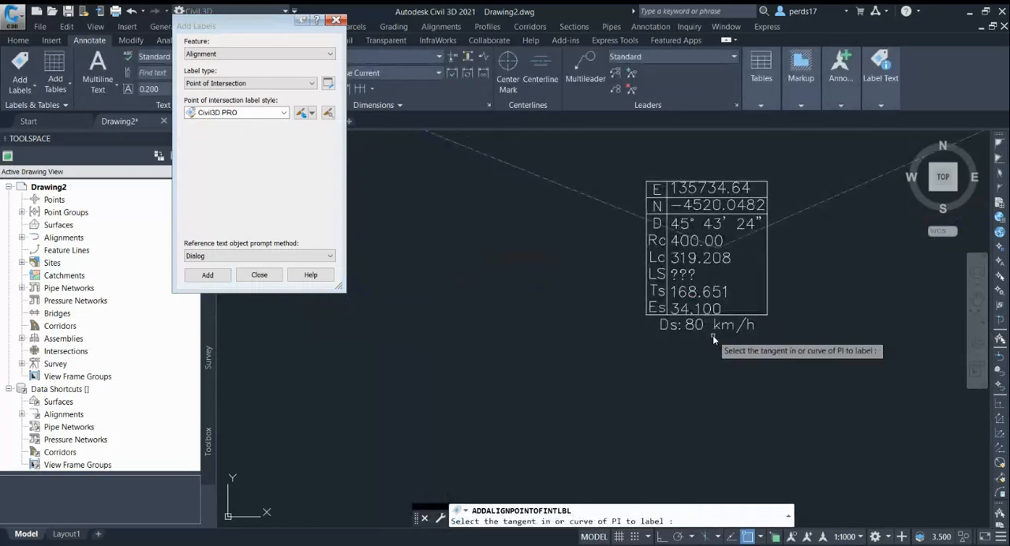
{"action": "scroll", "coordinate": [698, 336], "scroll_direction": "up", "scroll_amount": 4}
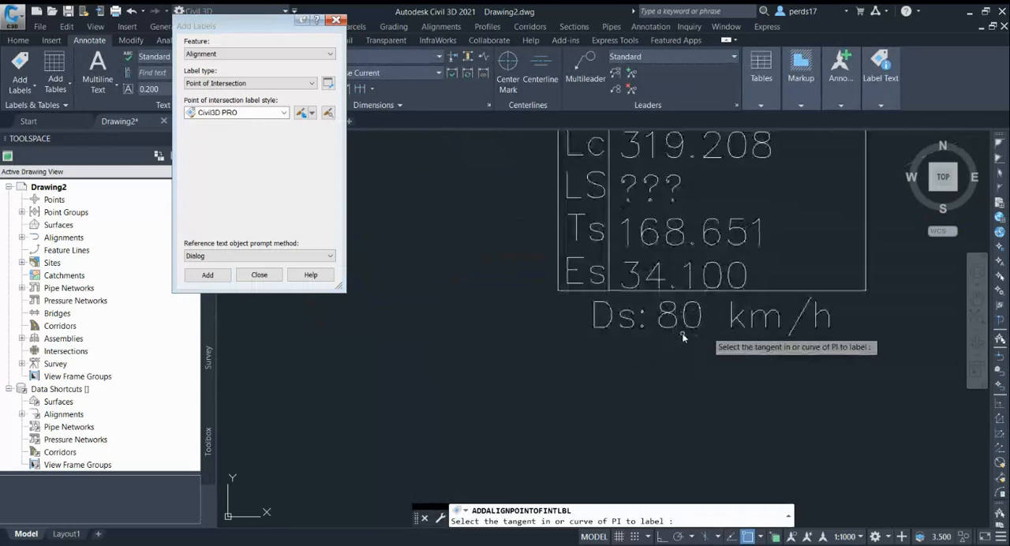
{"action": "scroll", "coordinate": [684, 337], "scroll_direction": "down", "scroll_amount": 6}
{"action": "key", "text": "Escape"}
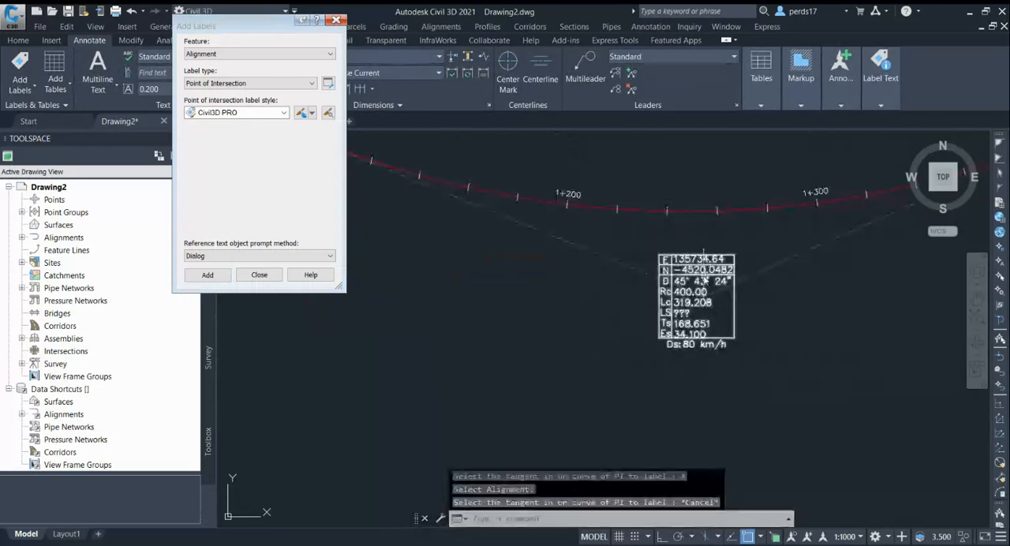
Set the design speed of Alignment - (1) to 100 km/h in its design criteria and check the intersection label.
{"action": "scroll", "coordinate": [703, 281], "scroll_direction": "up", "scroll_amount": 2}
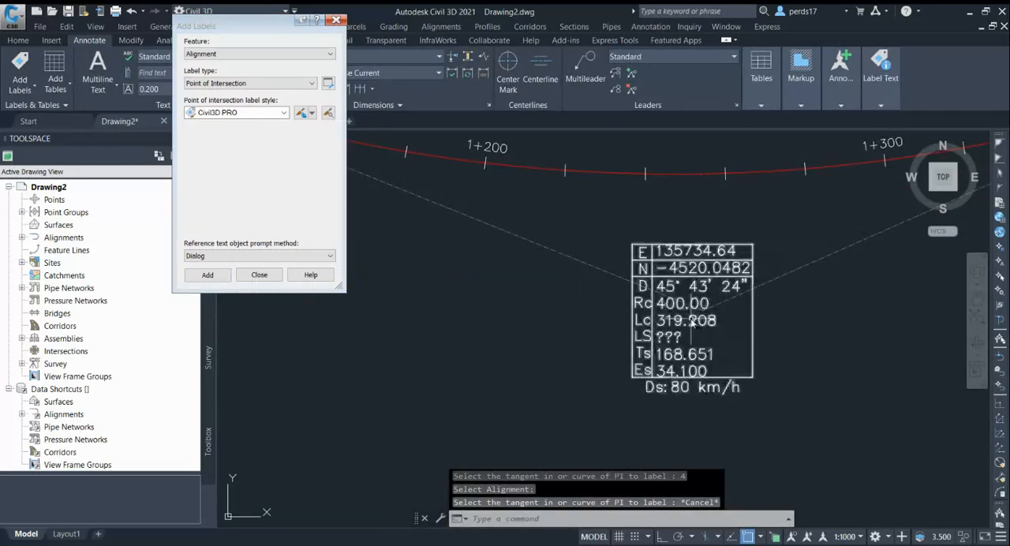
{"action": "left_click", "coordinate": [601, 172]}
{"action": "right_click", "coordinate": [598, 174]}
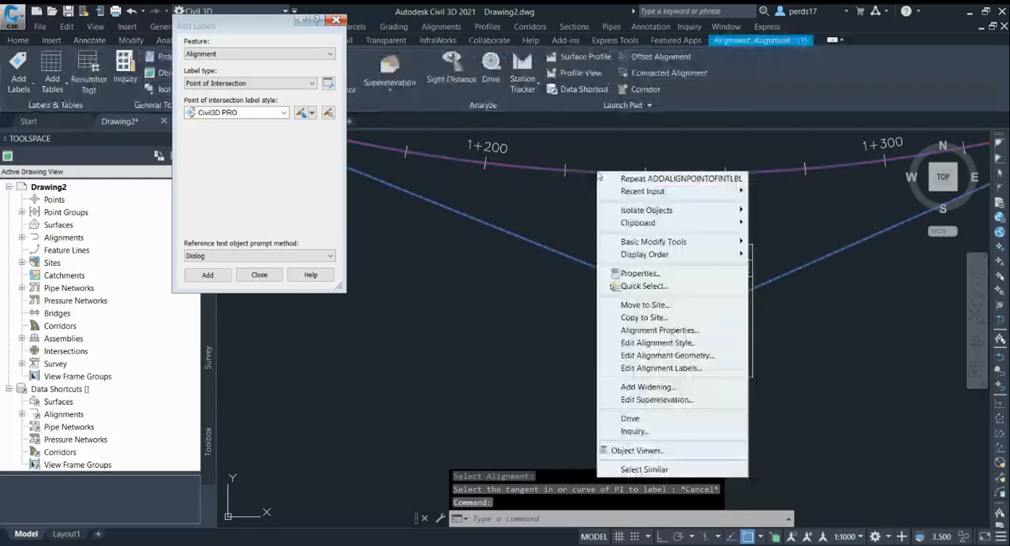
{"action": "left_click", "coordinate": [655, 330]}
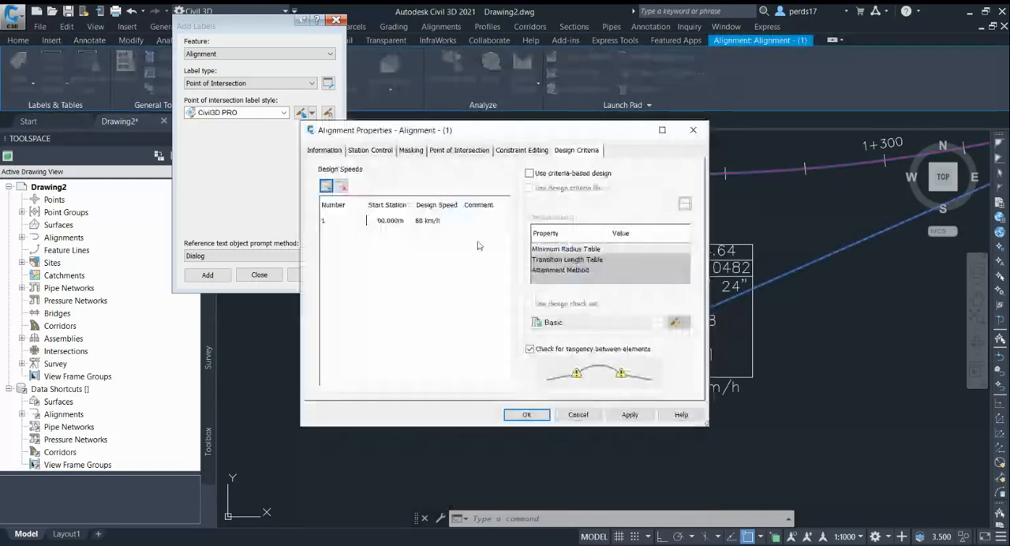
{"action": "left_click_drag", "start_coordinate": [434, 141], "coordinate": [276, 91]}
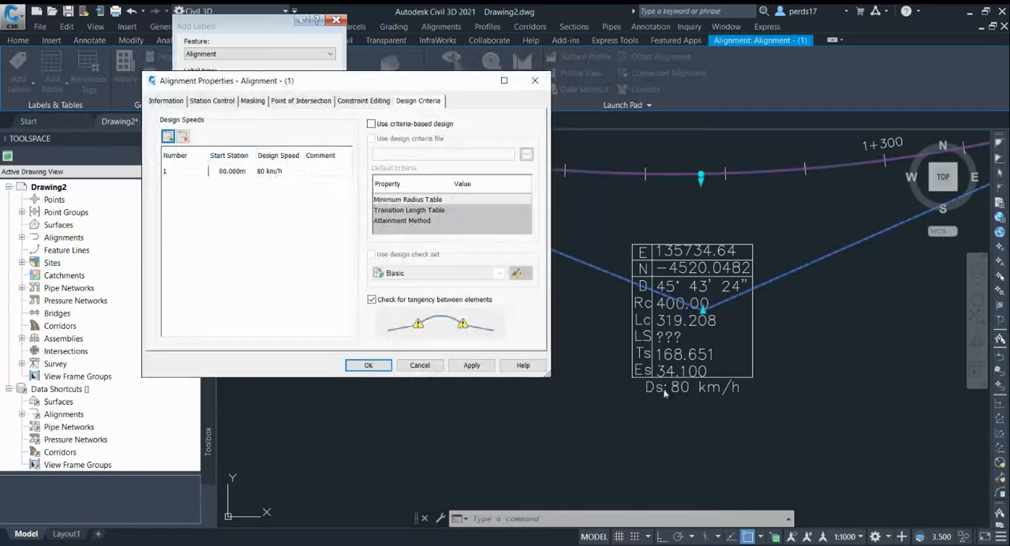
{"action": "double_click", "coordinate": [276, 173]}
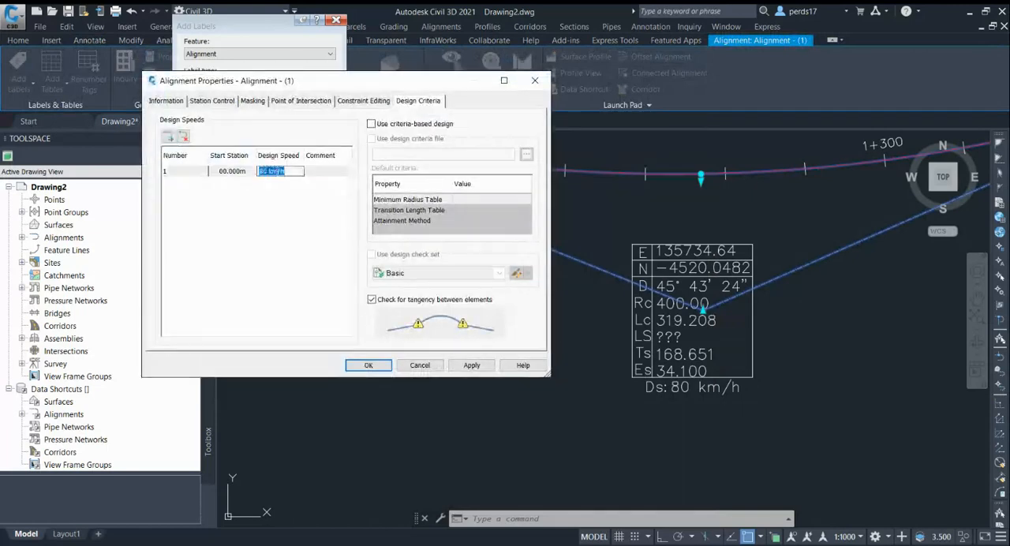
{"action": "type", "text": "100"}
{"action": "key", "text": "Return"}
{"action": "left_click", "coordinate": [471, 365]}
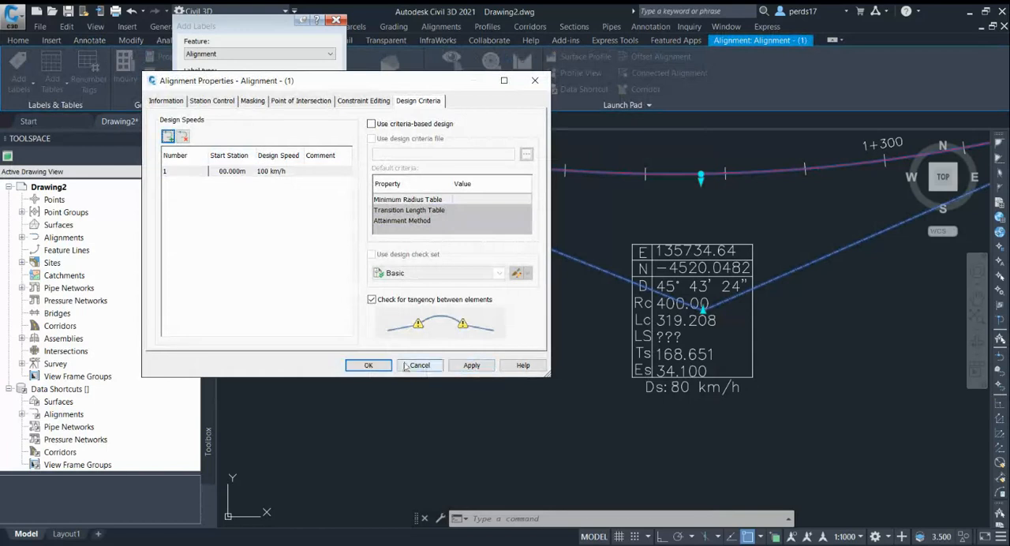
{"action": "left_click", "coordinate": [368, 364]}
{"action": "scroll", "coordinate": [693, 399], "scroll_direction": "up", "scroll_amount": 2}
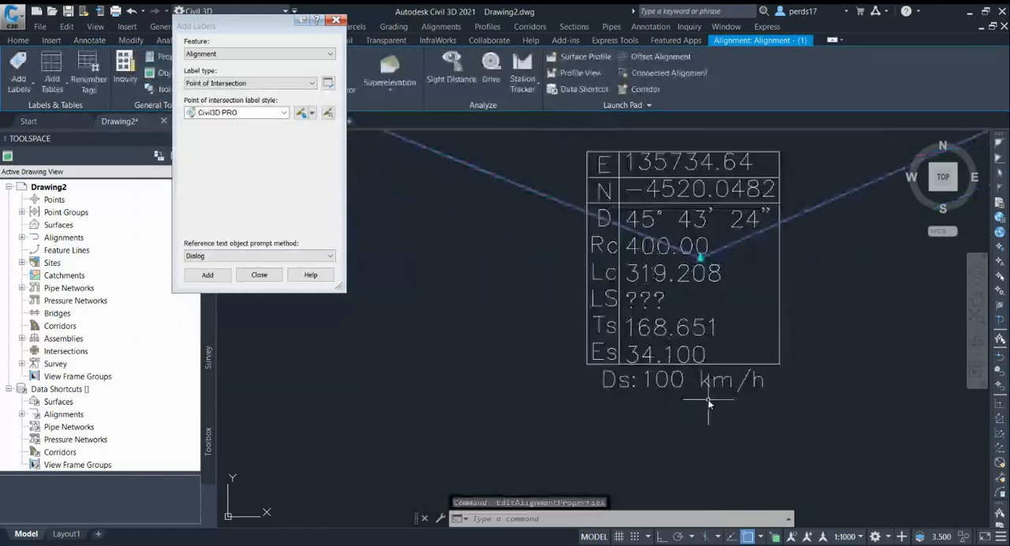
{"action": "scroll", "coordinate": [662, 388], "scroll_direction": "down", "scroll_amount": 2}
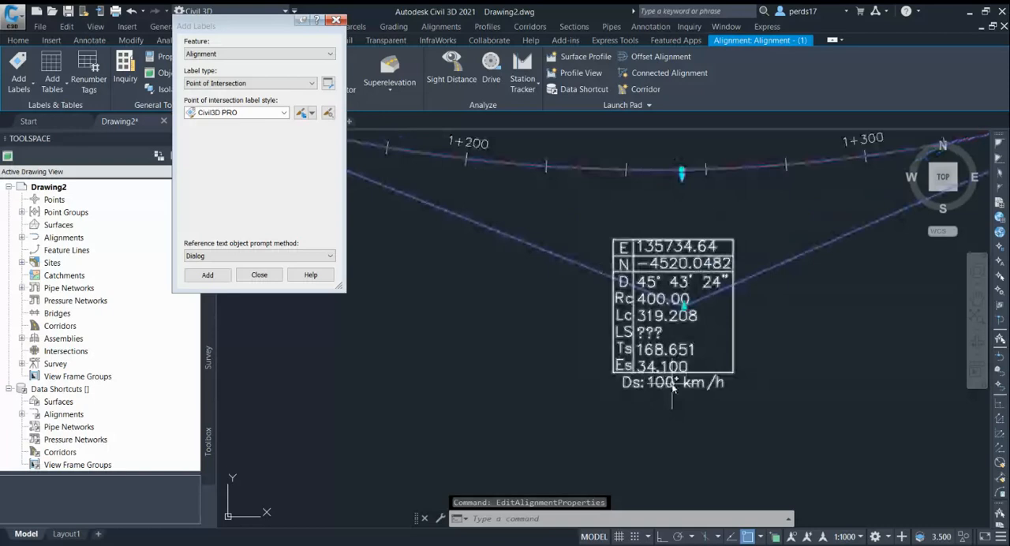
Set the design speed of Alignment - (1) back to 80 km/h in its design criteria and apply it.
{"action": "right_click", "coordinate": [561, 184]}
{"action": "left_click", "coordinate": [599, 342]}
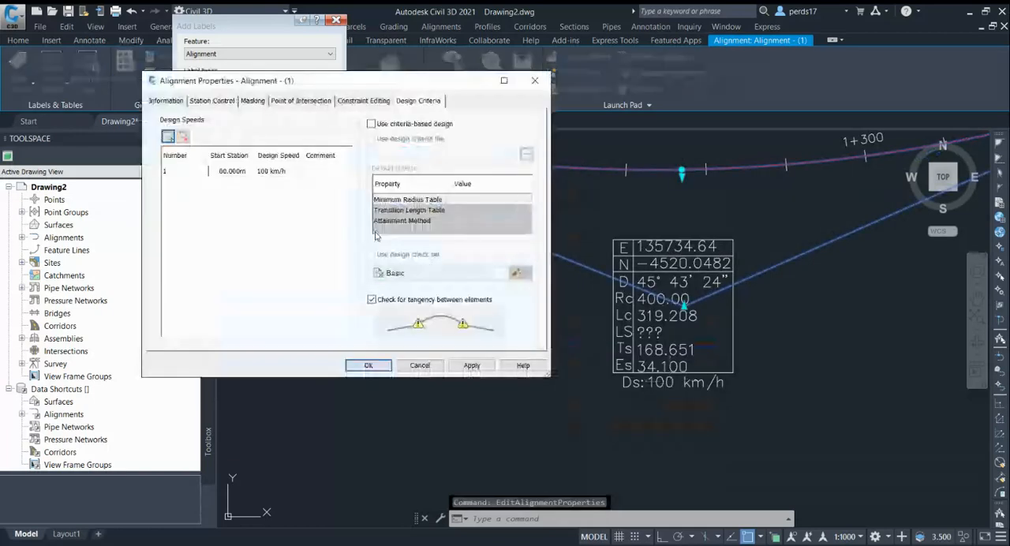
{"action": "double_click", "coordinate": [281, 171]}
{"action": "type", "text": "80"}
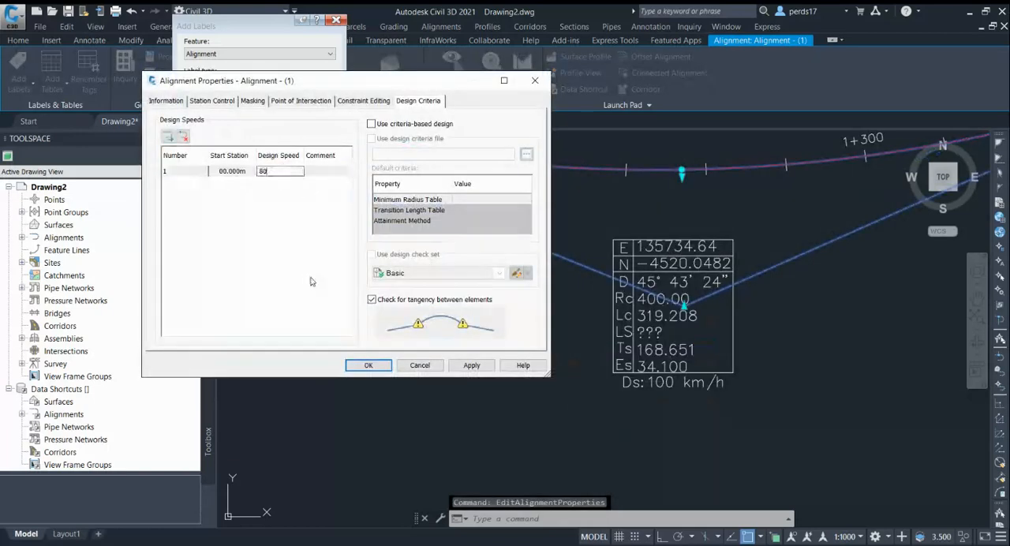
{"action": "key", "text": "Return"}
{"action": "left_click", "coordinate": [466, 368]}
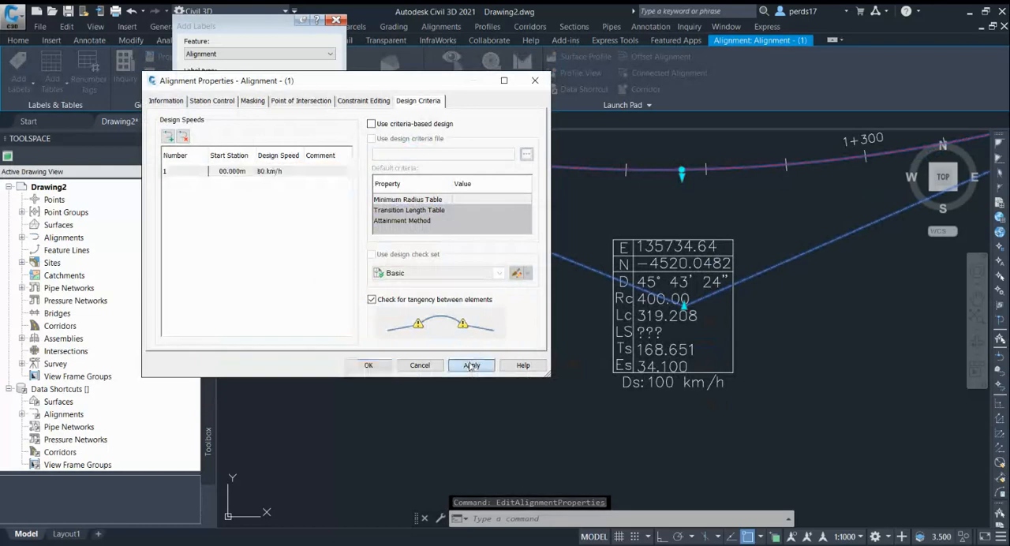
{"action": "left_click", "coordinate": [368, 365]}
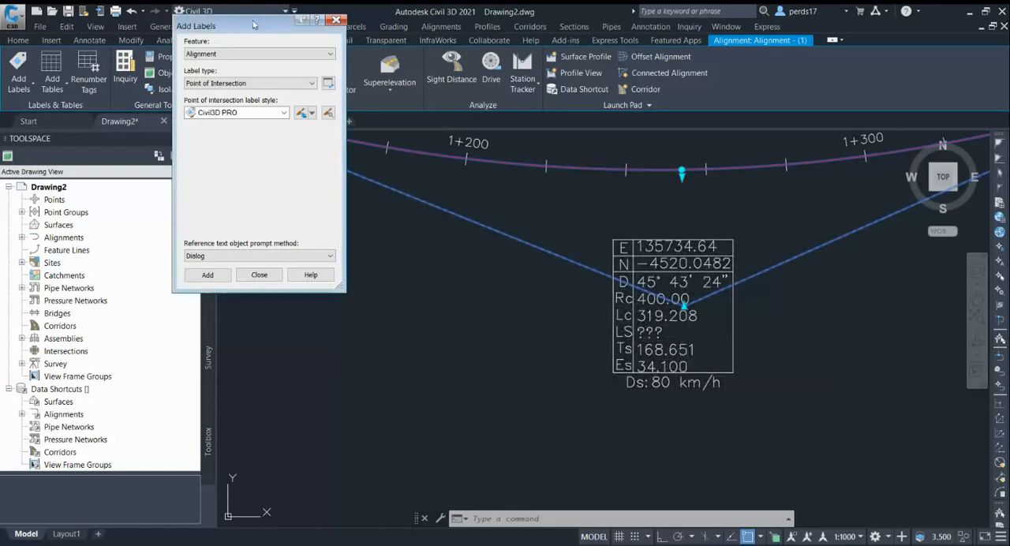
List the expressions defined for the alignment's Tangent Intersection label styles in the drawing settings.
{"action": "left_click_drag", "start_coordinate": [252, 19], "coordinate": [340, 30]}
{"action": "left_click", "coordinate": [210, 266]}
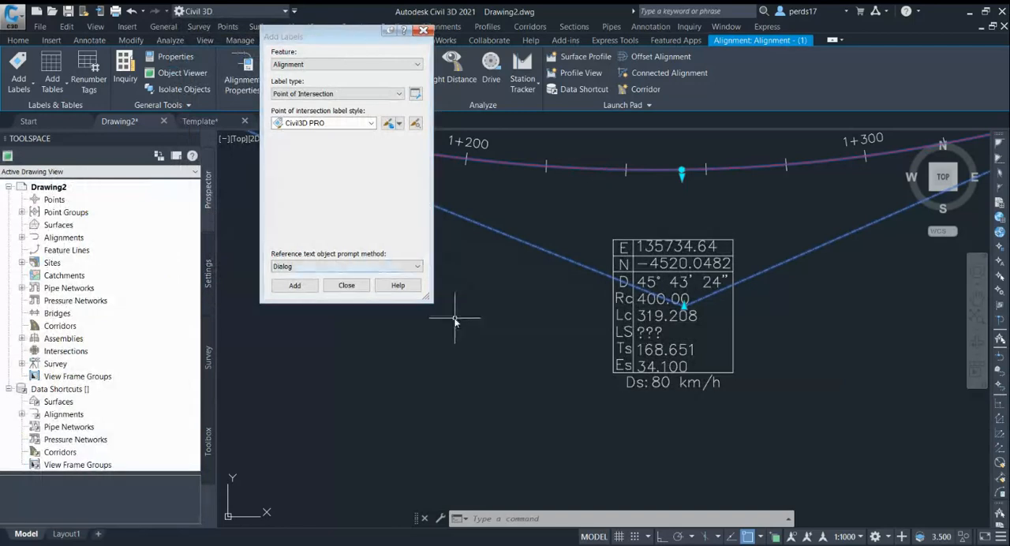
{"action": "left_click", "coordinate": [209, 269]}
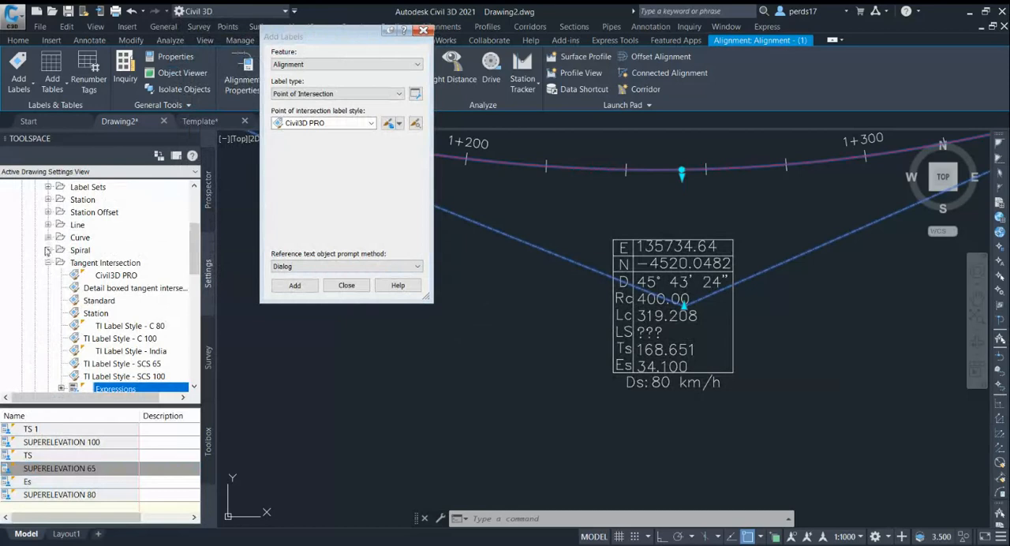
{"action": "left_click", "coordinate": [49, 263]}
{"action": "scroll", "coordinate": [48, 269], "scroll_direction": "up", "scroll_amount": 2}
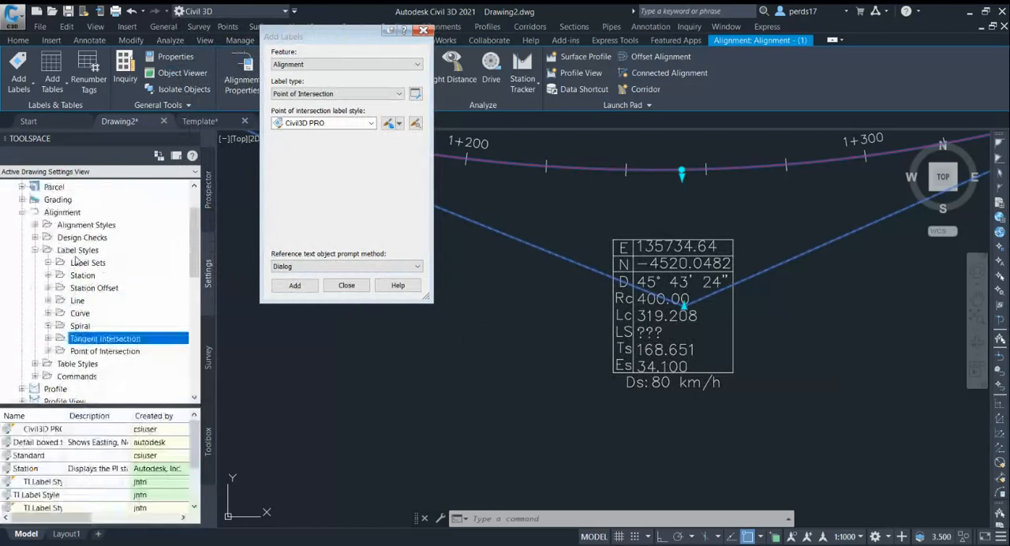
{"action": "left_click", "coordinate": [64, 213]}
{"action": "left_click", "coordinate": [78, 250]}
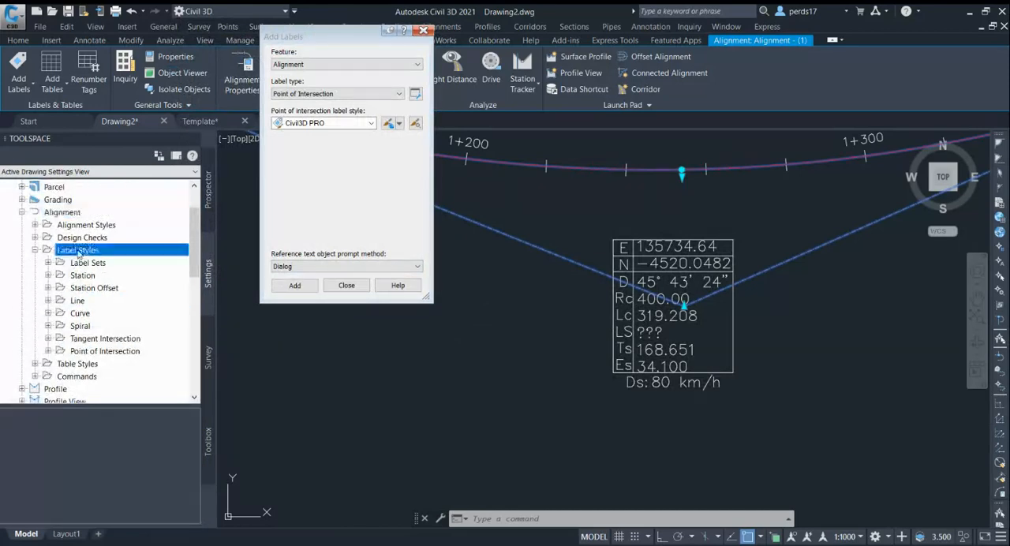
{"action": "left_click", "coordinate": [98, 338]}
{"action": "left_click", "coordinate": [48, 338]}
{"action": "scroll", "coordinate": [122, 286], "scroll_direction": "down", "scroll_amount": 3}
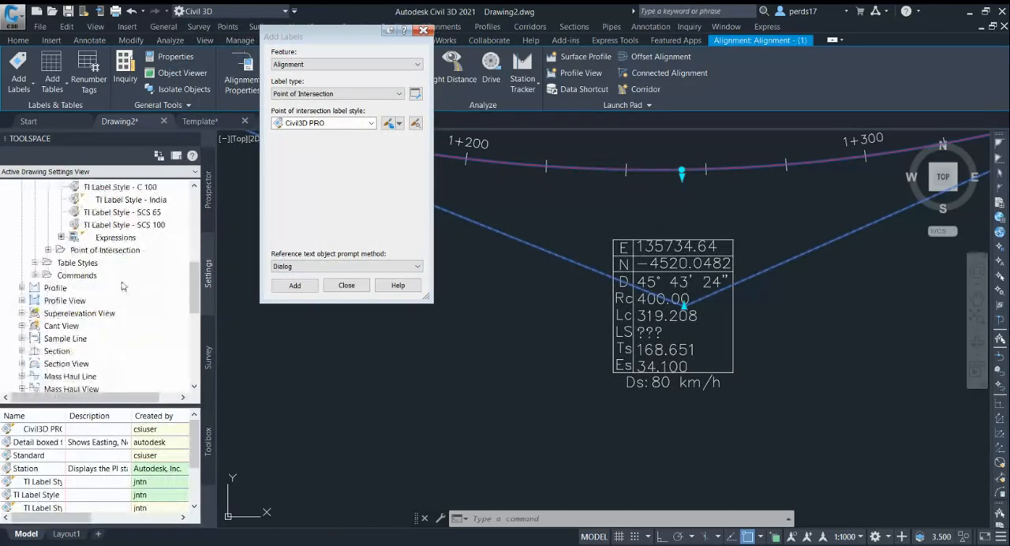
{"action": "left_click", "coordinate": [123, 239]}
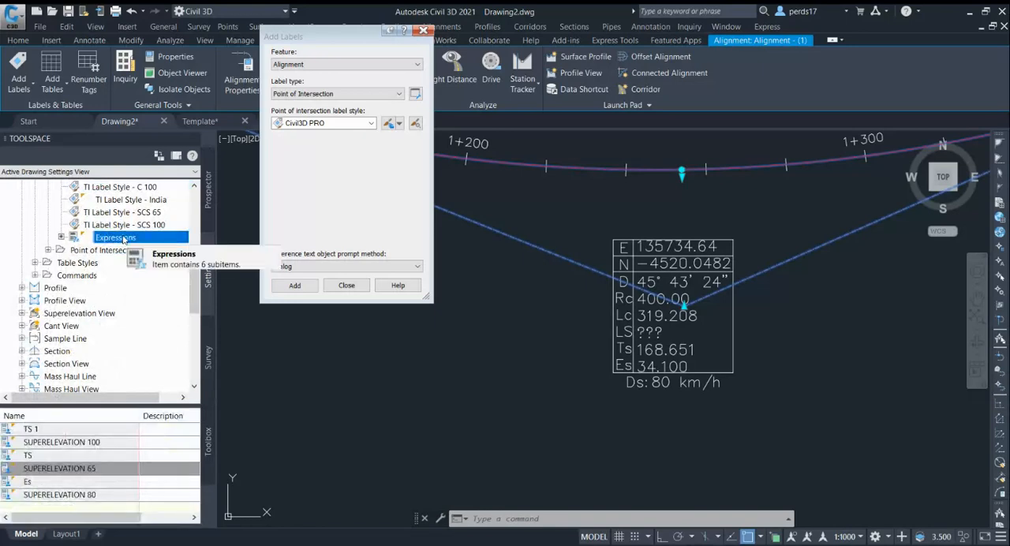
Open the TS 1 expression to examine its formula.
{"action": "right_click", "coordinate": [53, 432]}
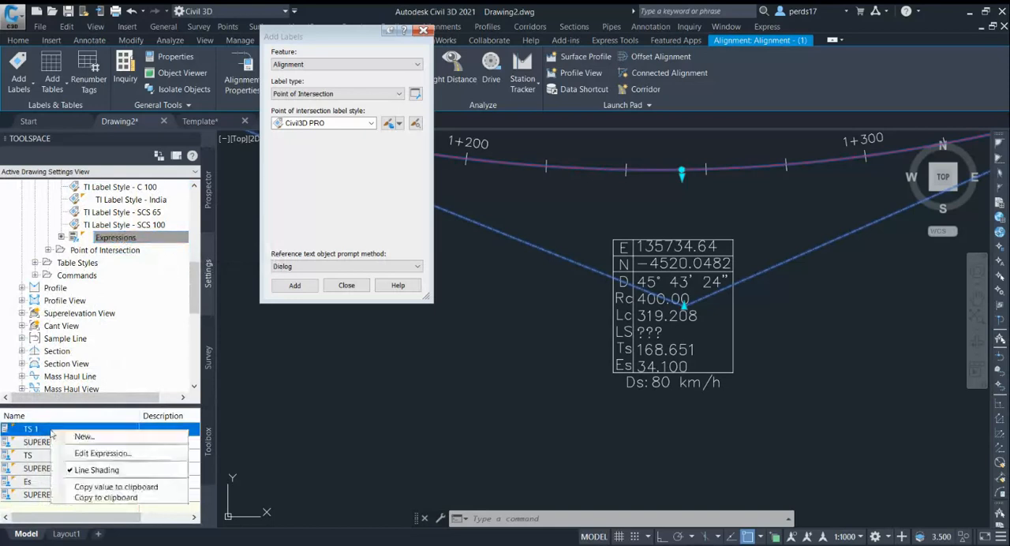
{"action": "left_click", "coordinate": [88, 453]}
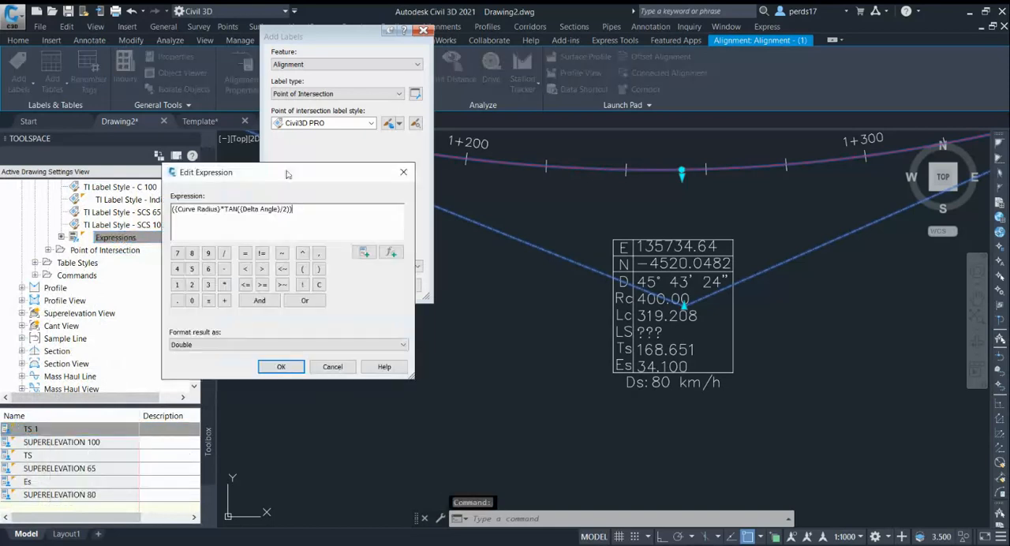
{"action": "left_click_drag", "start_coordinate": [307, 174], "coordinate": [696, 164]}
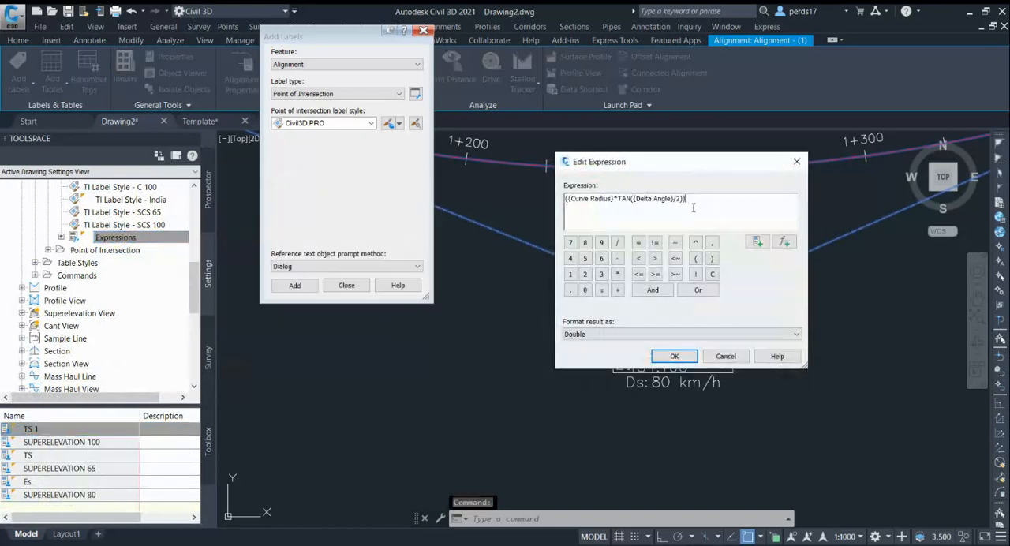
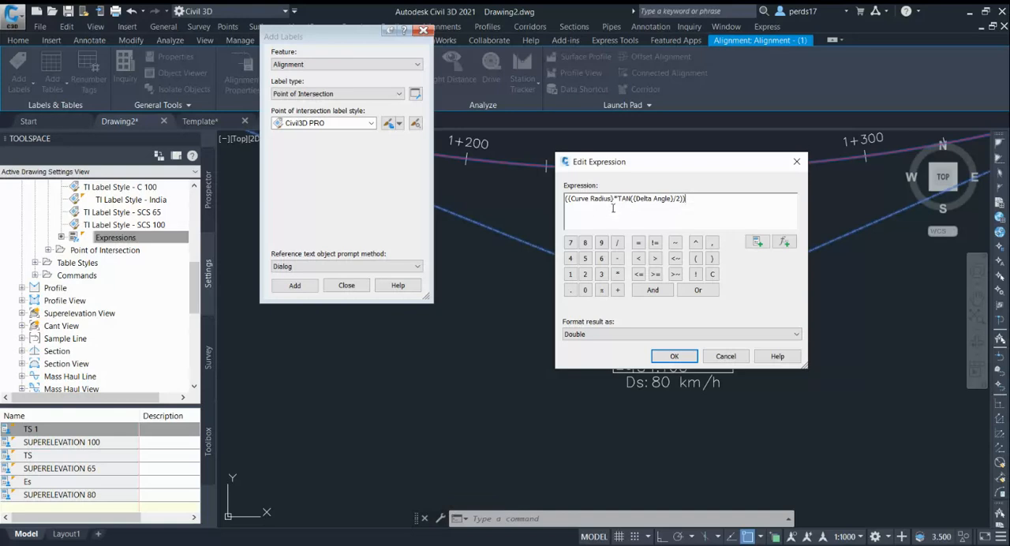
Examine the properties and functions available for the TS 1 expression, and close its editor.
{"action": "left_click", "coordinate": [758, 243]}
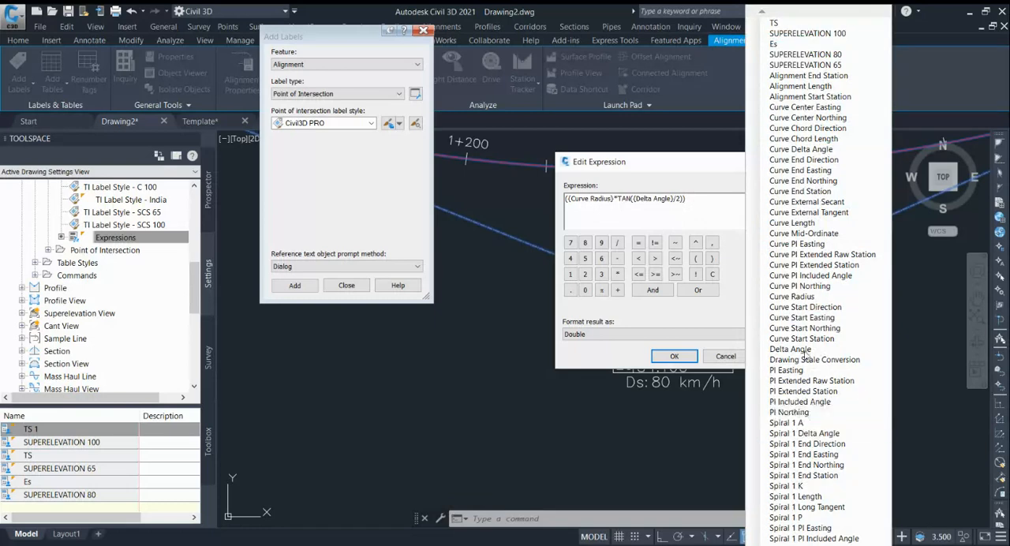
{"action": "left_click", "coordinate": [722, 221]}
{"action": "left_click", "coordinate": [790, 245]}
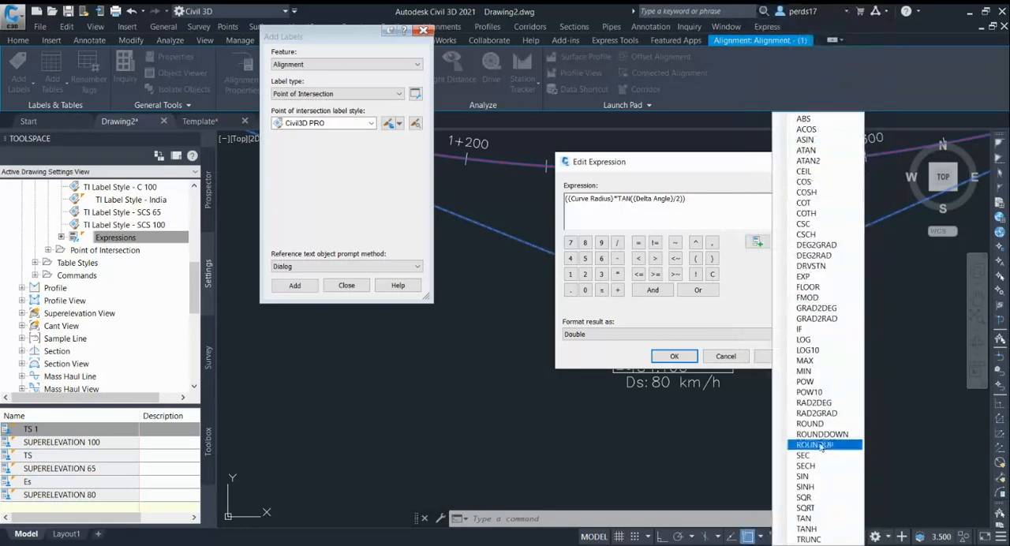
{"action": "left_click", "coordinate": [748, 263]}
{"action": "left_click", "coordinate": [756, 241]}
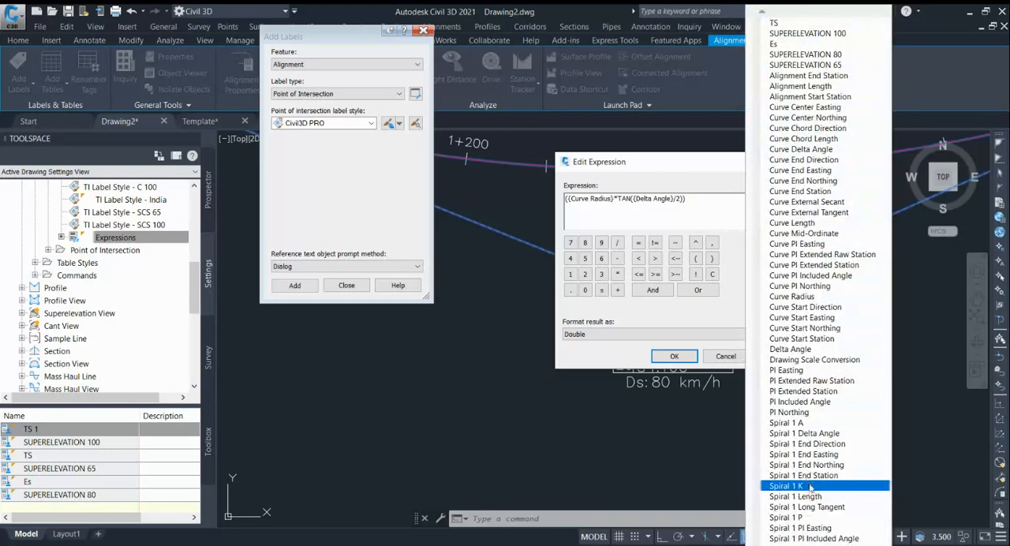
{"action": "left_click", "coordinate": [701, 211]}
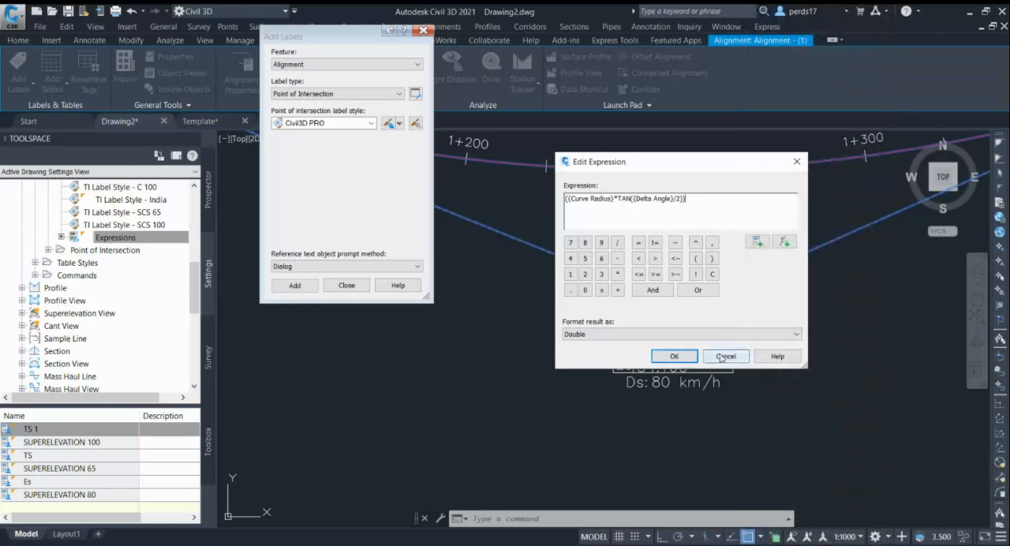
{"action": "left_click", "coordinate": [674, 356]}
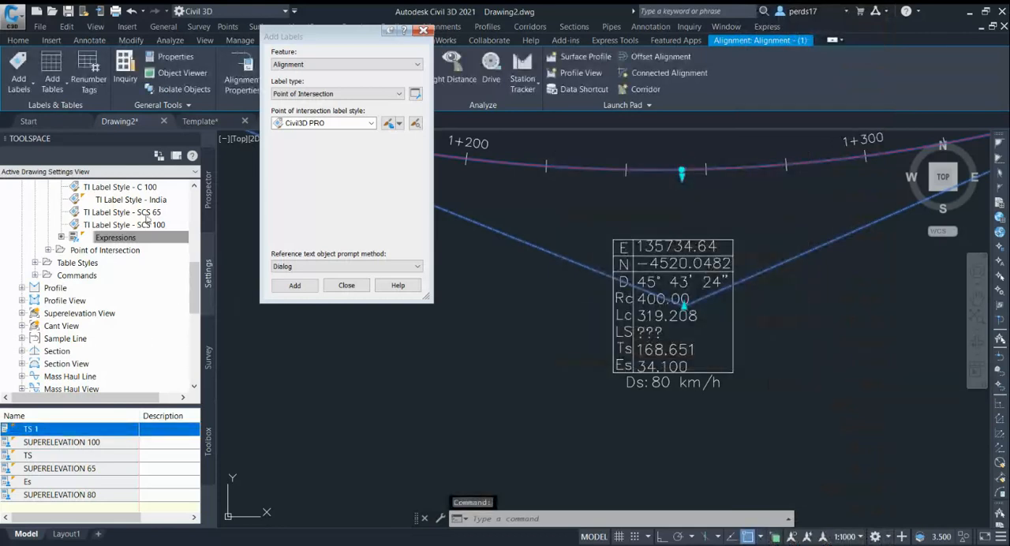
Create a new Tangent Intersection label expression and begin its formula with (80*80)/225*.
{"action": "right_click", "coordinate": [143, 239]}
{"action": "left_click", "coordinate": [172, 243]}
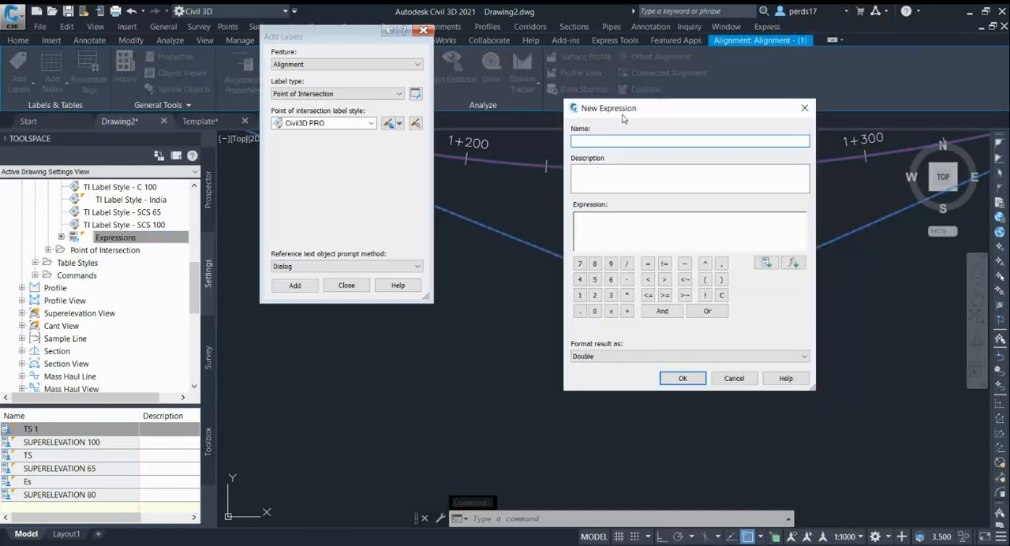
{"action": "left_click", "coordinate": [766, 254]}
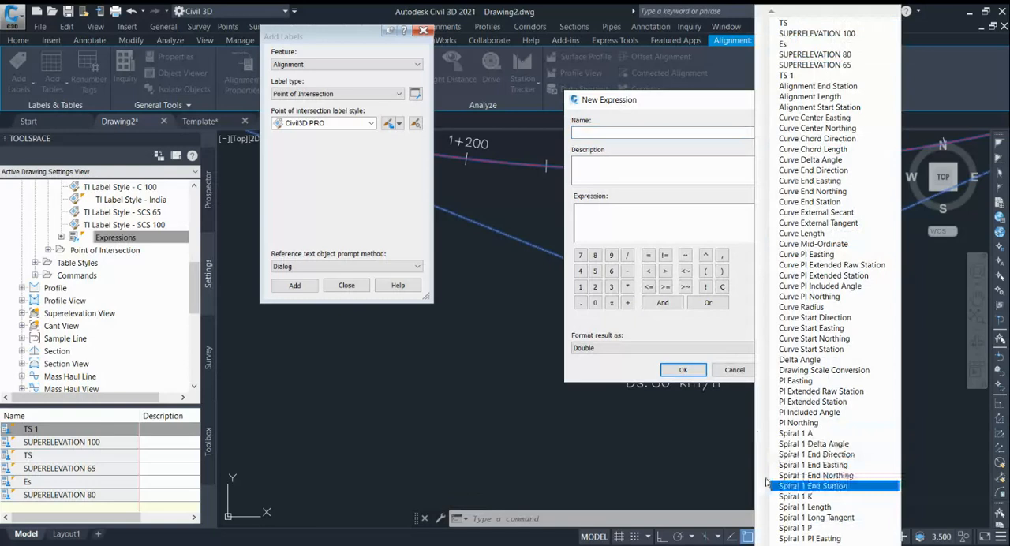
{"action": "scroll", "coordinate": [821, 316], "scroll_direction": "down", "scroll_amount": 10}
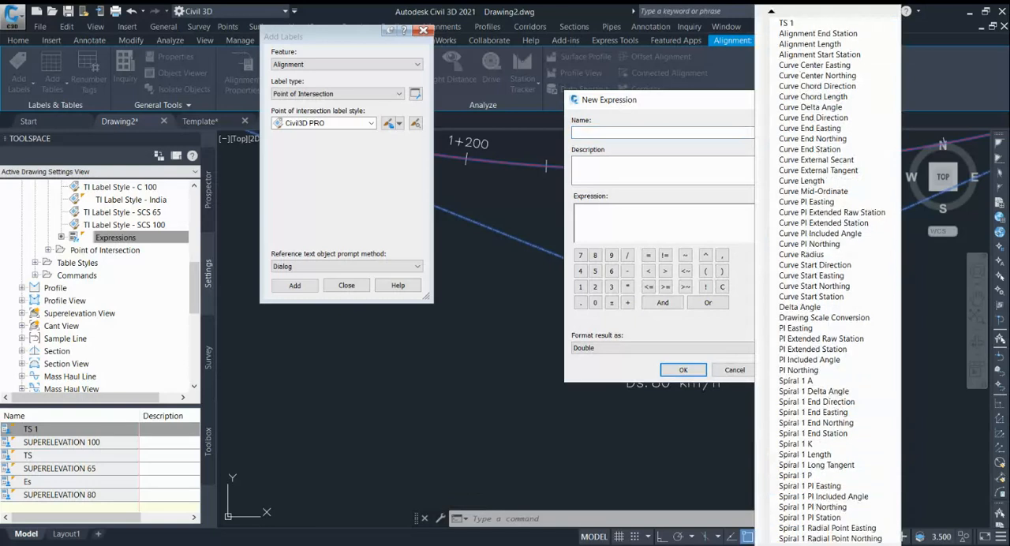
{"action": "scroll", "coordinate": [821, 391], "scroll_direction": "down", "scroll_amount": 5}
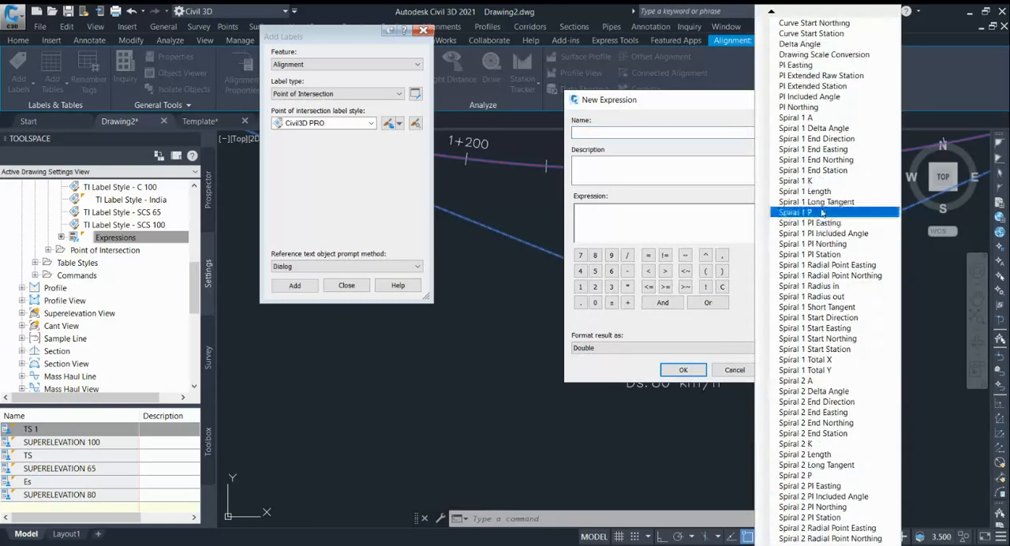
{"action": "left_click", "coordinate": [626, 220]}
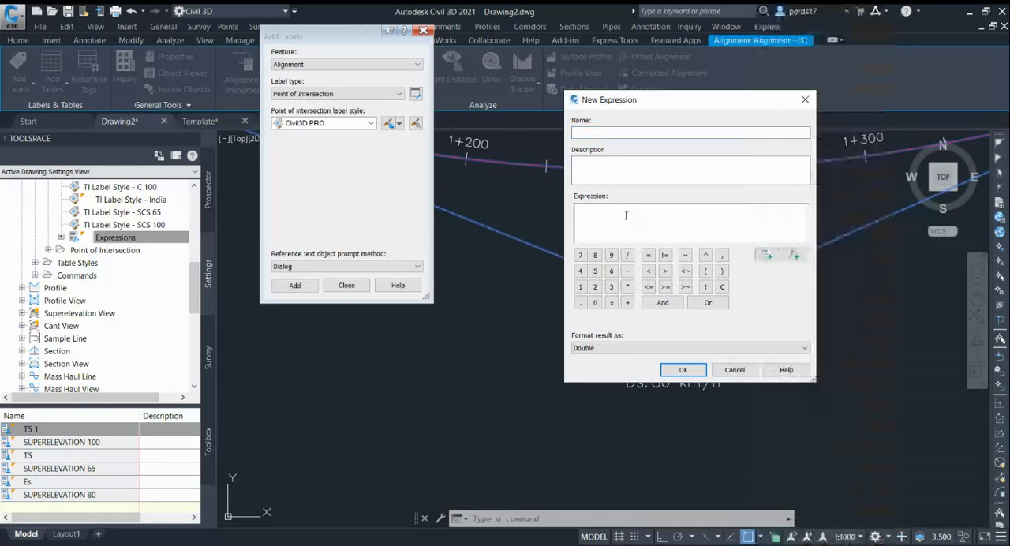
{"action": "type", "text": "(80*80)/225*"}
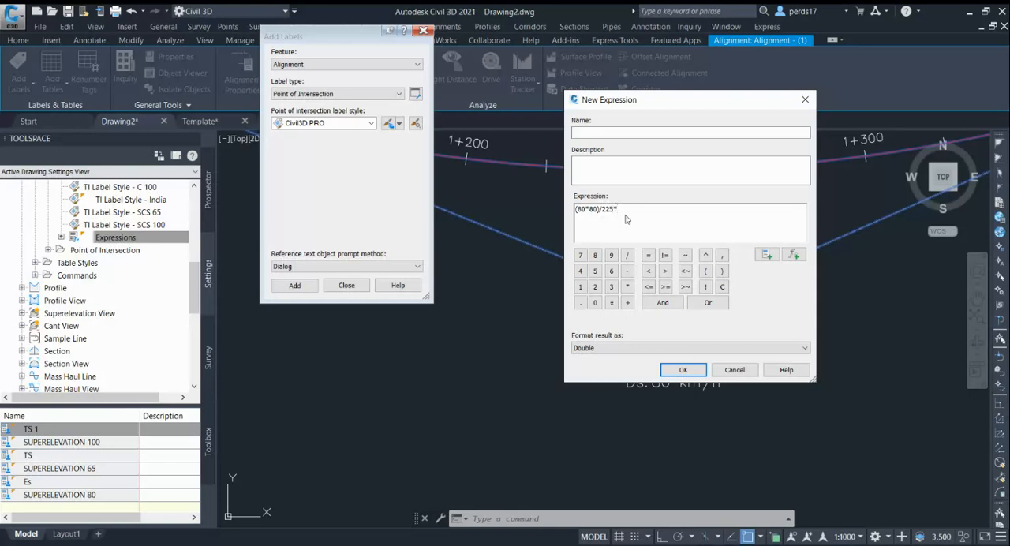
Insert the Curve Radius property and complete the formula as (80*80)/(225*{Curve Radius})*100.
{"action": "left_click", "coordinate": [766, 254]}
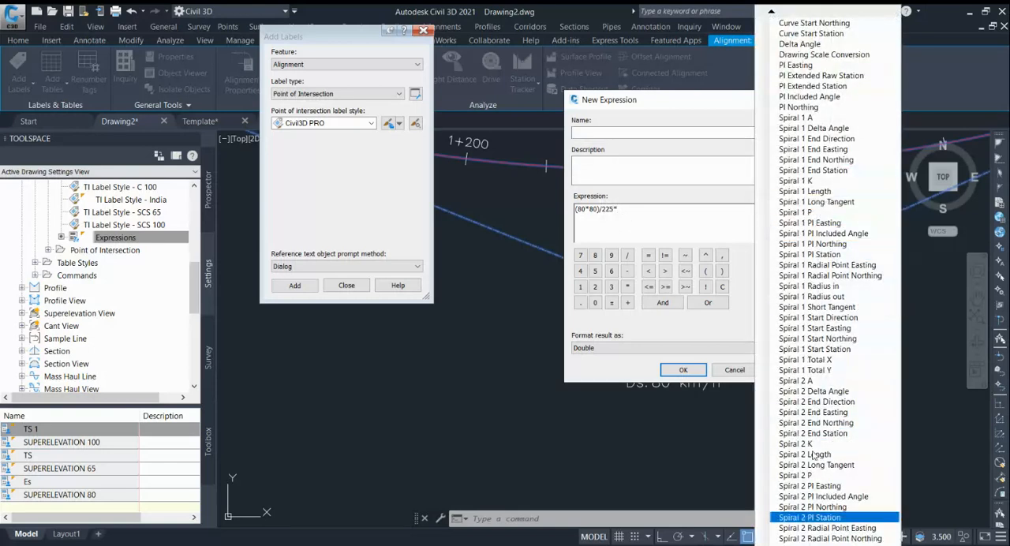
{"action": "left_click", "coordinate": [771, 15]}
{"action": "left_click", "coordinate": [812, 45]}
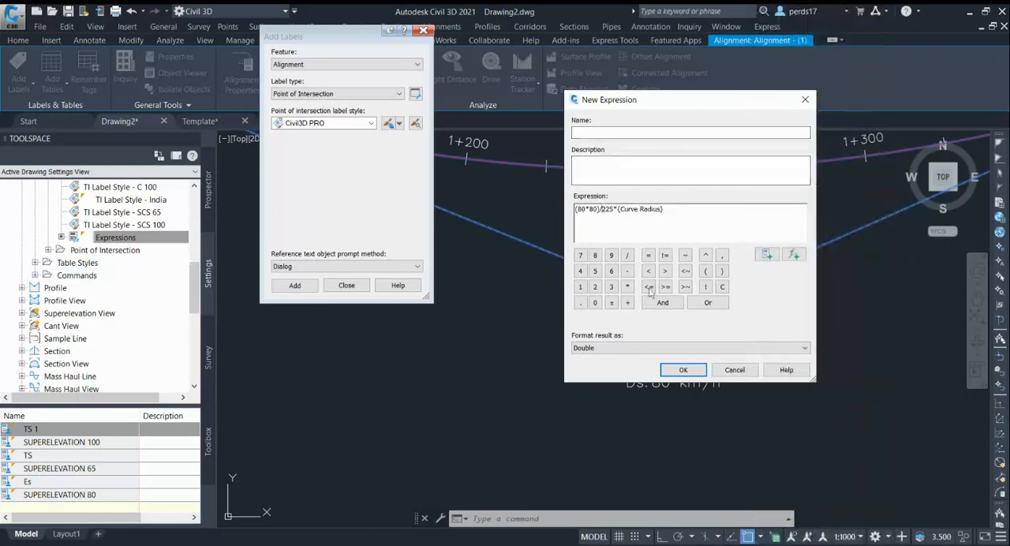
{"action": "type", "text": "("}
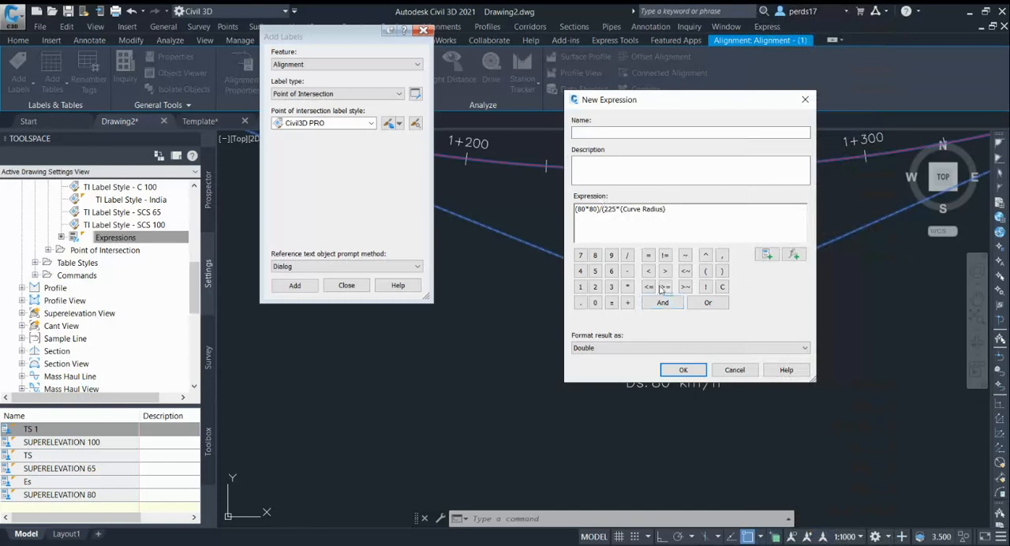
{"action": "left_click", "coordinate": [689, 211]}
{"action": "type", "text": ")*100"}
Name the new expression SuperElevation, save it, and select it in the expressions list.
{"action": "left_click", "coordinate": [588, 133]}
{"action": "type", "text": "SuperElevation"}
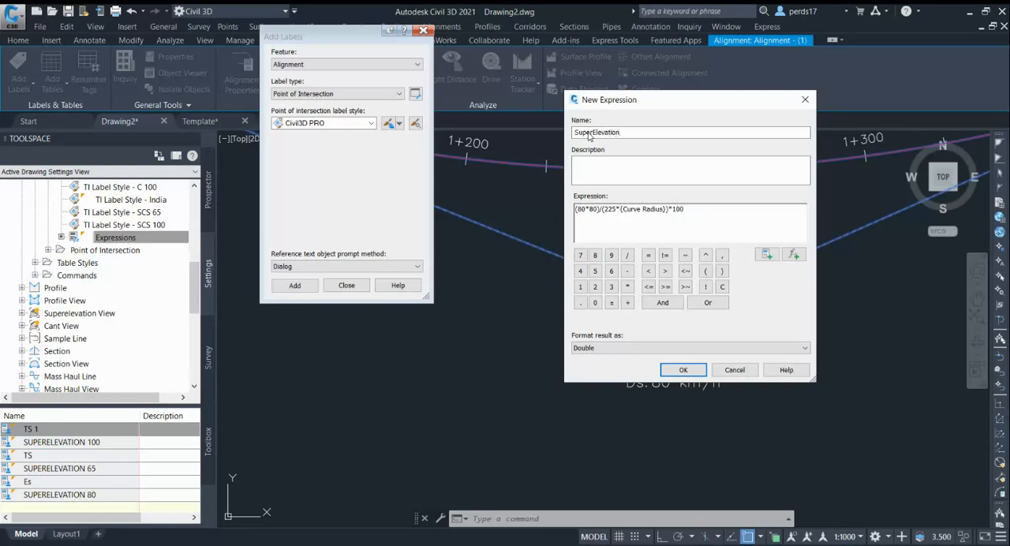
{"action": "left_click", "coordinate": [683, 369]}
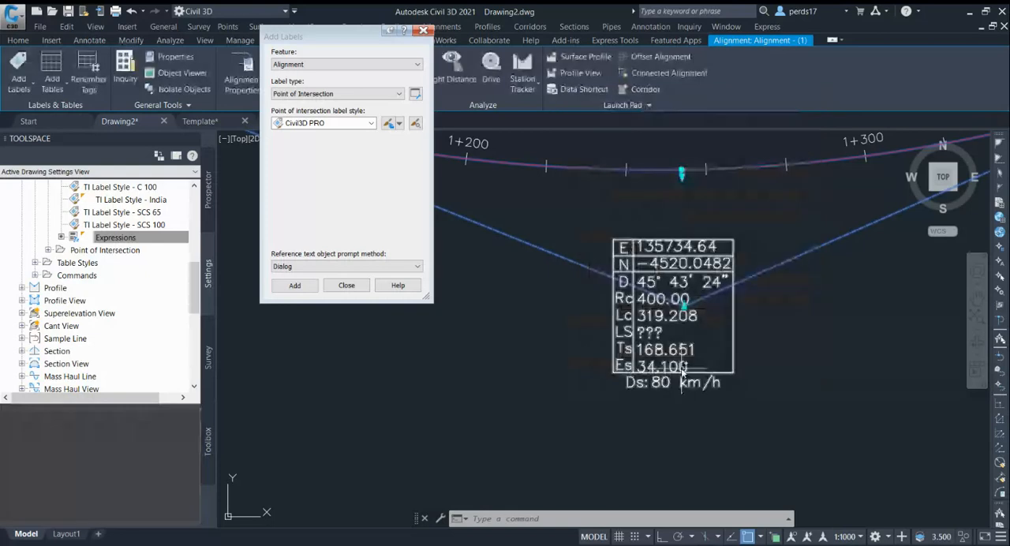
{"action": "left_click", "coordinate": [51, 496]}
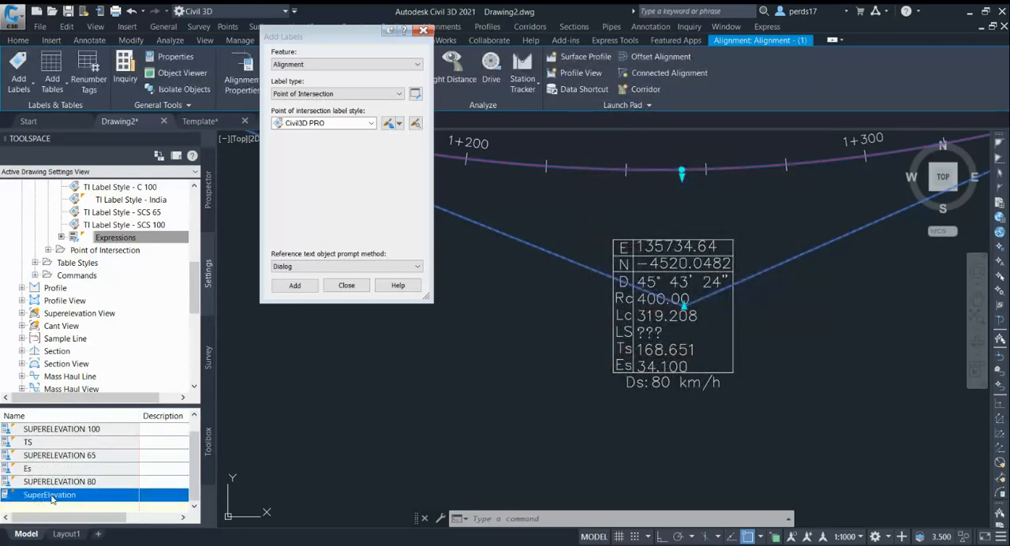
Edit the Civil3D PRO point of intersection label style and rename it Civil3D PRO 80km.
{"action": "left_click", "coordinate": [399, 124]}
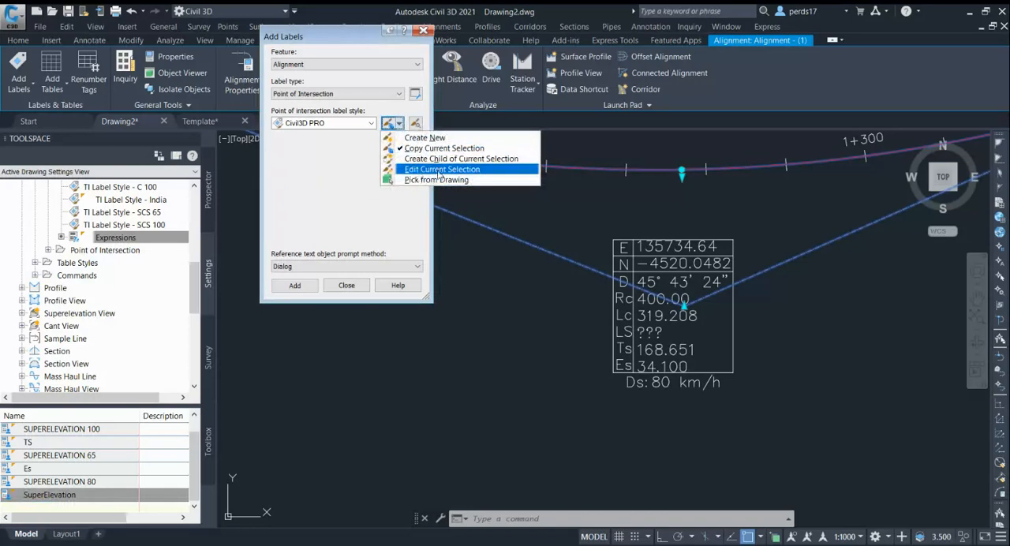
{"action": "left_click", "coordinate": [437, 170]}
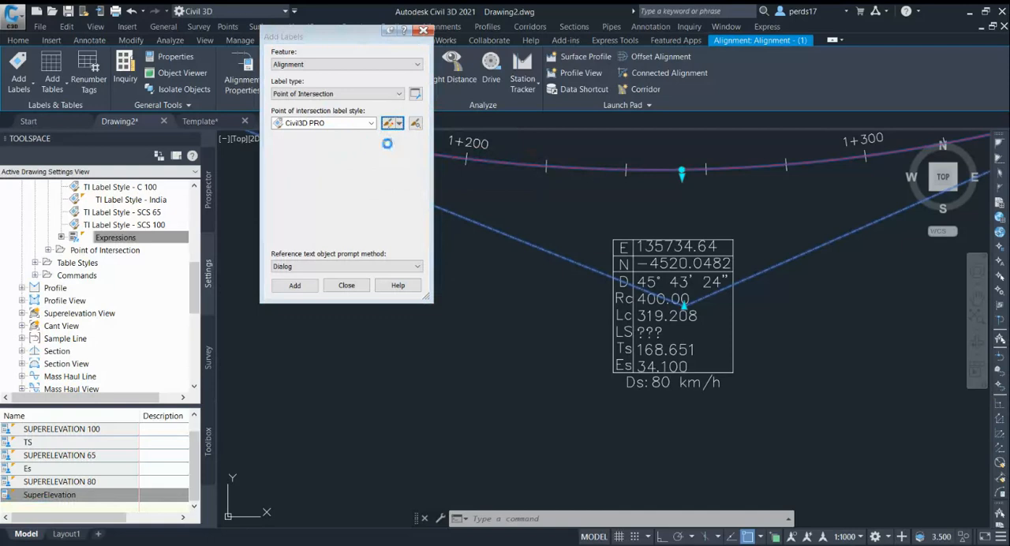
{"action": "left_click", "coordinate": [371, 69]}
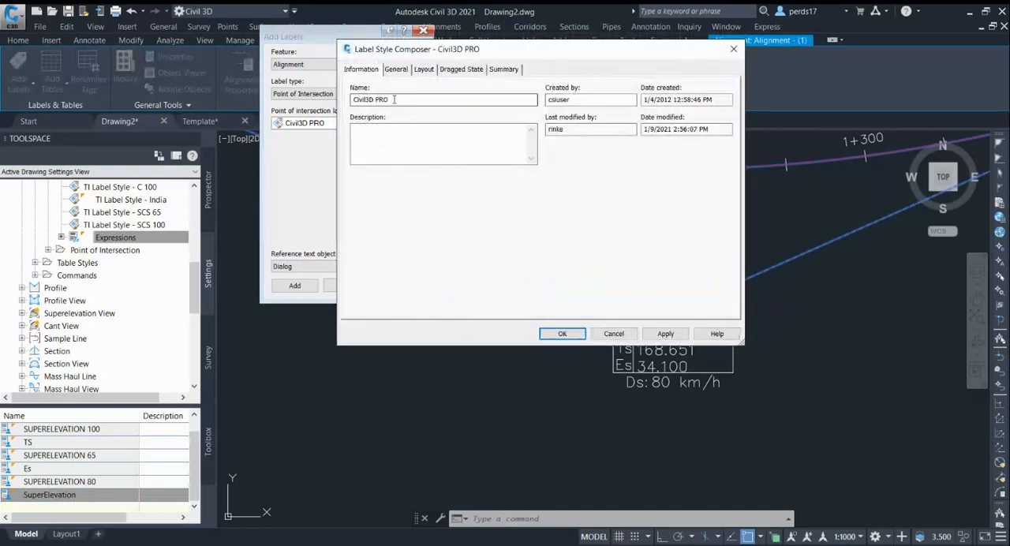
{"action": "left_click", "coordinate": [400, 100]}
{"action": "type", "text": "80km"}
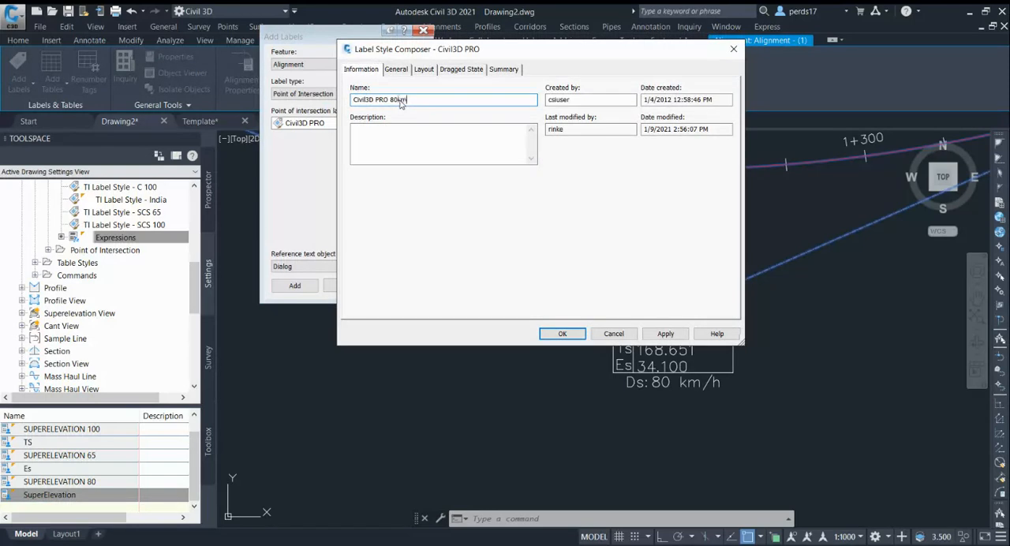
Open the text contents of the HIP TABLE component in the label layout and add a new line at the end.
{"action": "left_click", "coordinate": [424, 69]}
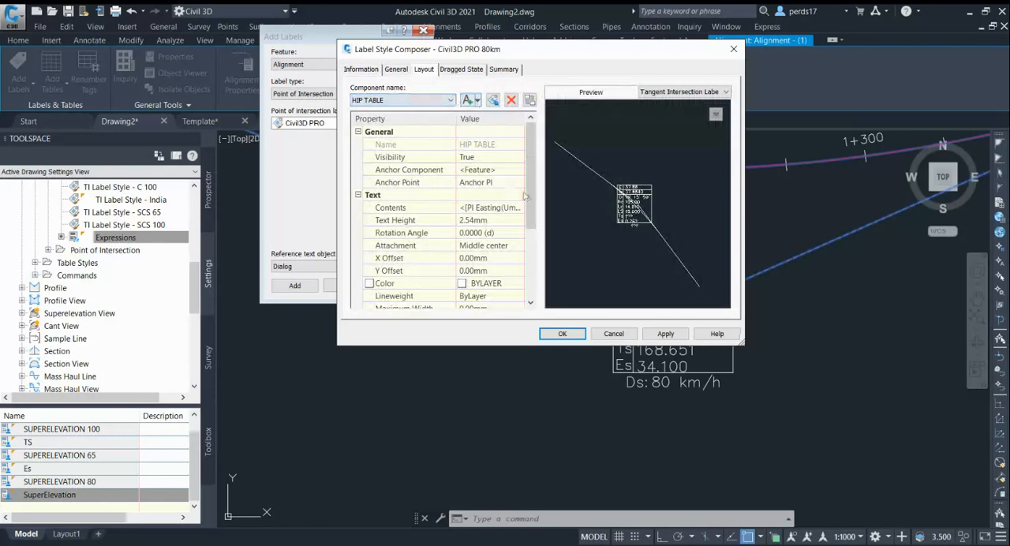
{"action": "left_click", "coordinate": [495, 146]}
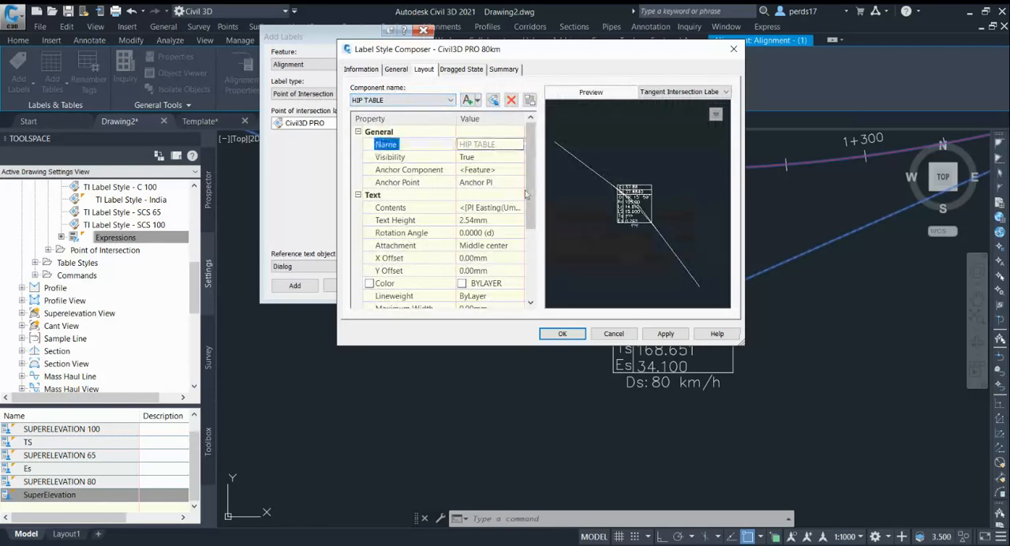
{"action": "left_click", "coordinate": [514, 209]}
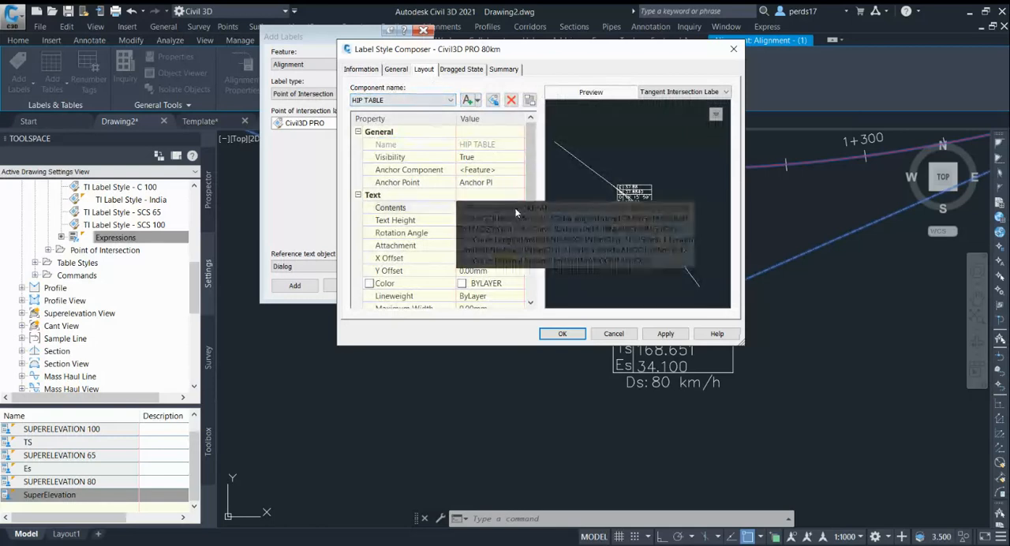
{"action": "left_click", "coordinate": [517, 208]}
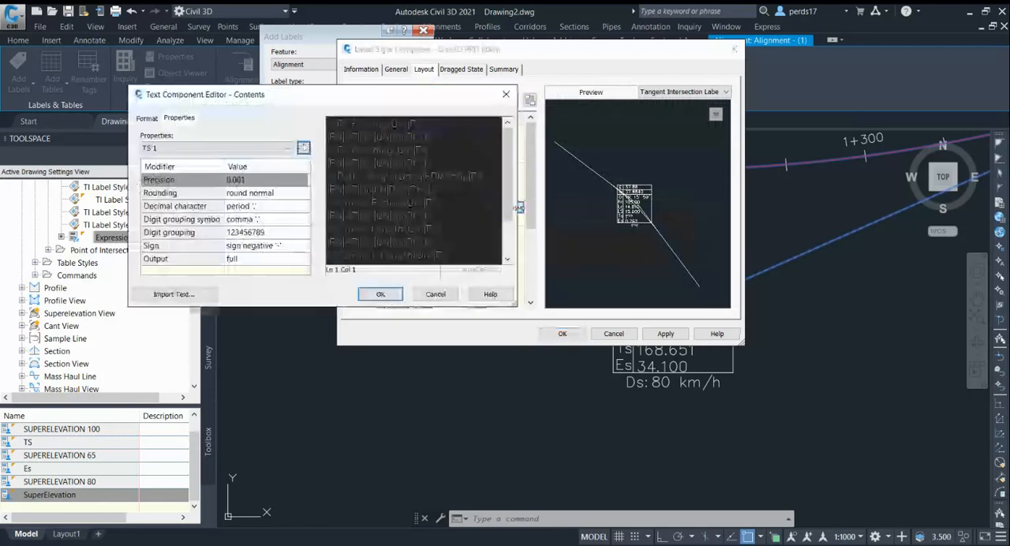
{"action": "left_click", "coordinate": [476, 259]}
{"action": "key", "text": "Return"}
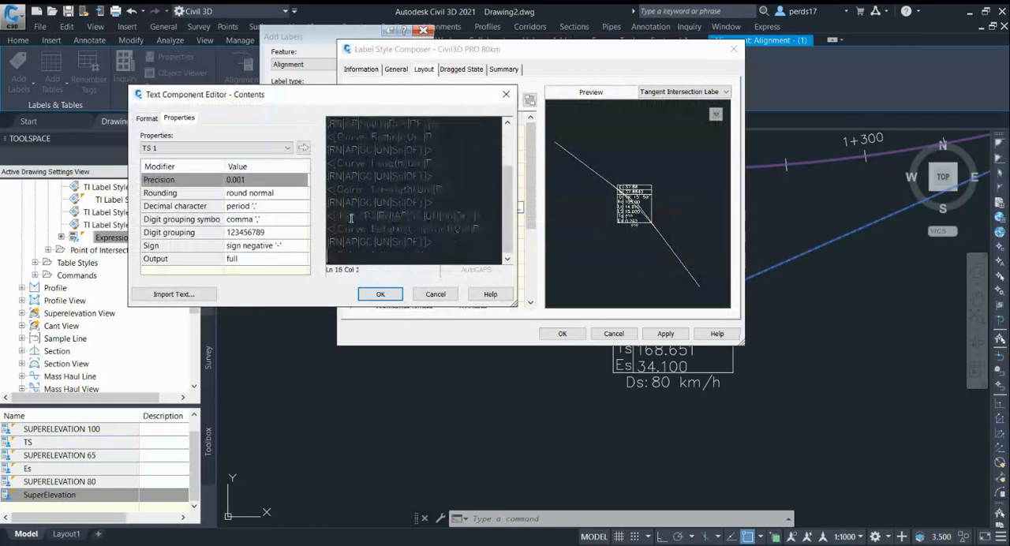
Insert the SuperElevation expression with 0.01 precision on the last line of the HIP TABLE contents and accept it.
{"action": "left_click", "coordinate": [222, 150]}
{"action": "left_click", "coordinate": [221, 149]}
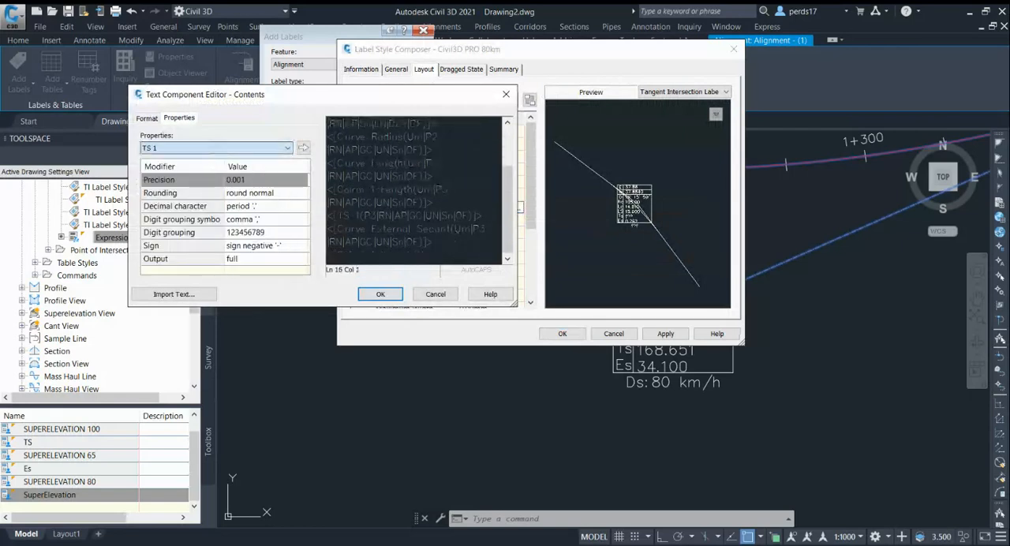
{"action": "left_click", "coordinate": [175, 209]}
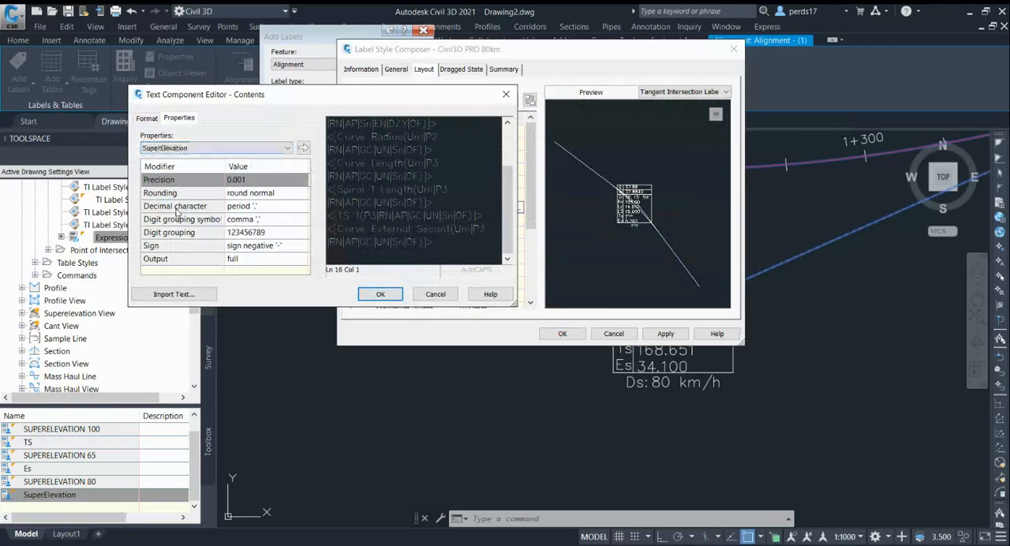
{"action": "left_click", "coordinate": [252, 181]}
{"action": "key", "text": "Up"}
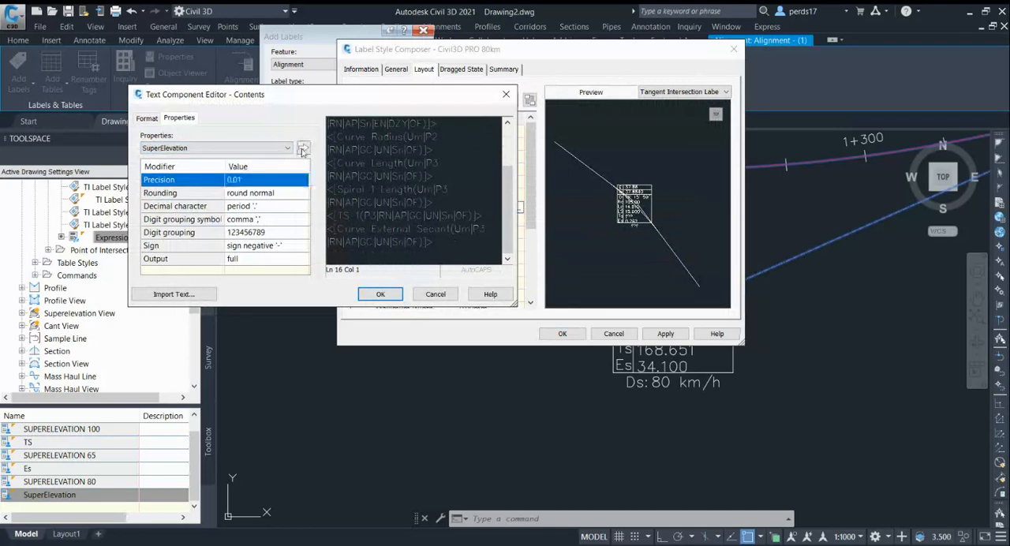
{"action": "left_click", "coordinate": [304, 149]}
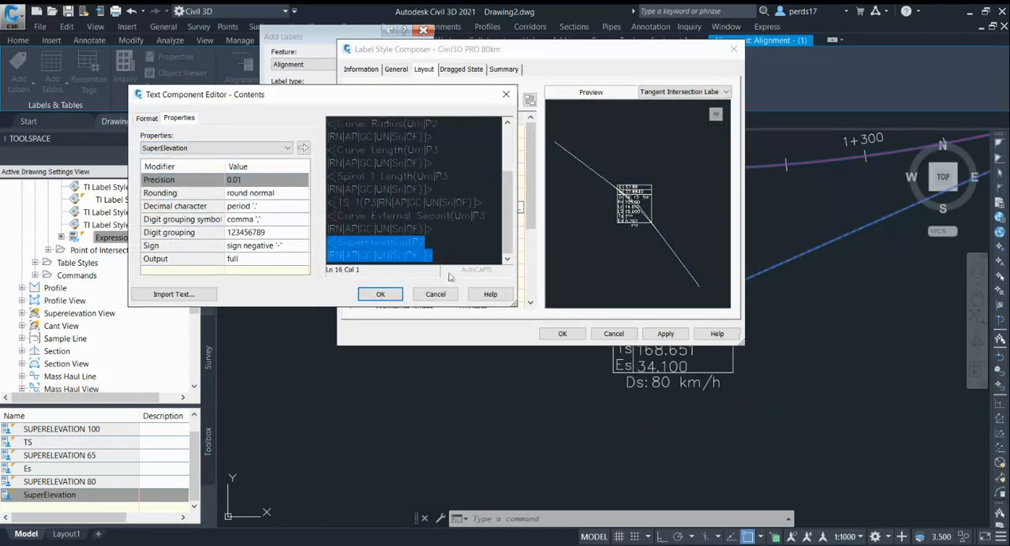
{"action": "left_click", "coordinate": [381, 294]}
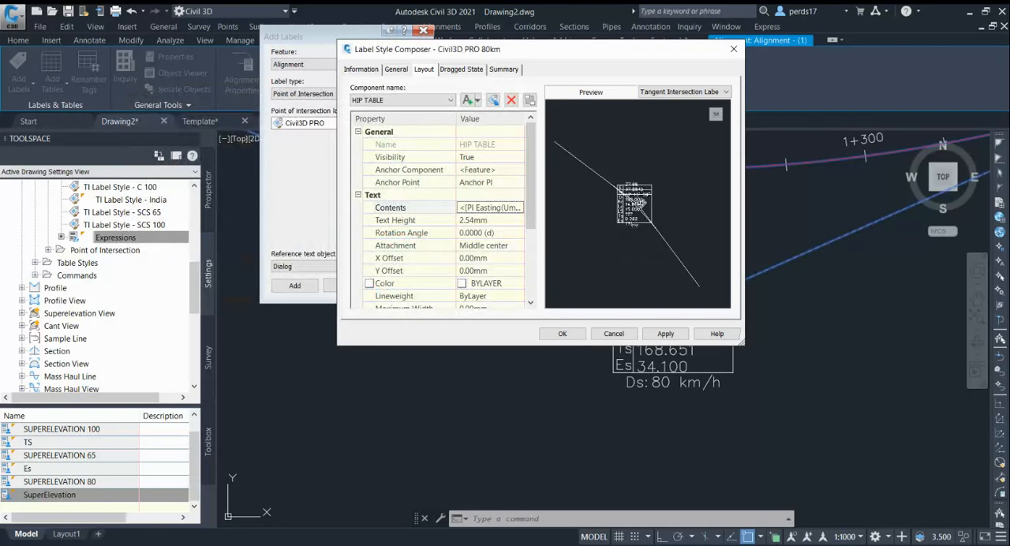
Check the label preview up close and delete the SuperElevation field from the HIP TABLE contents.
{"action": "right_click", "coordinate": [644, 184]}
{"action": "left_click", "coordinate": [669, 208]}
{"action": "left_click_drag", "start_coordinate": [626, 236], "coordinate": [627, 236]}
{"action": "scroll", "coordinate": [627, 236], "scroll_direction": "up", "scroll_amount": 5}
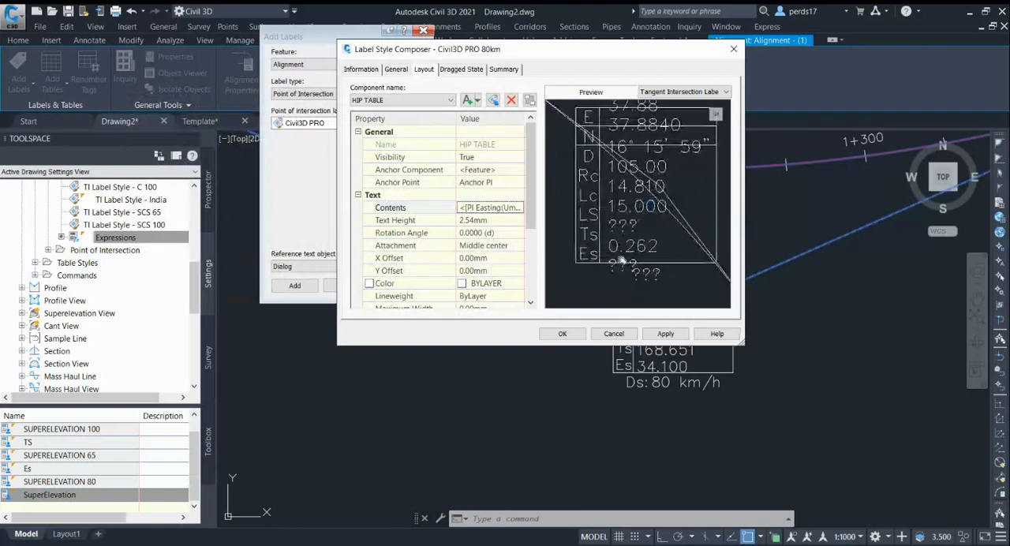
{"action": "left_click", "coordinate": [519, 206]}
{"action": "left_click_drag", "start_coordinate": [508, 188], "coordinate": [508, 240]}
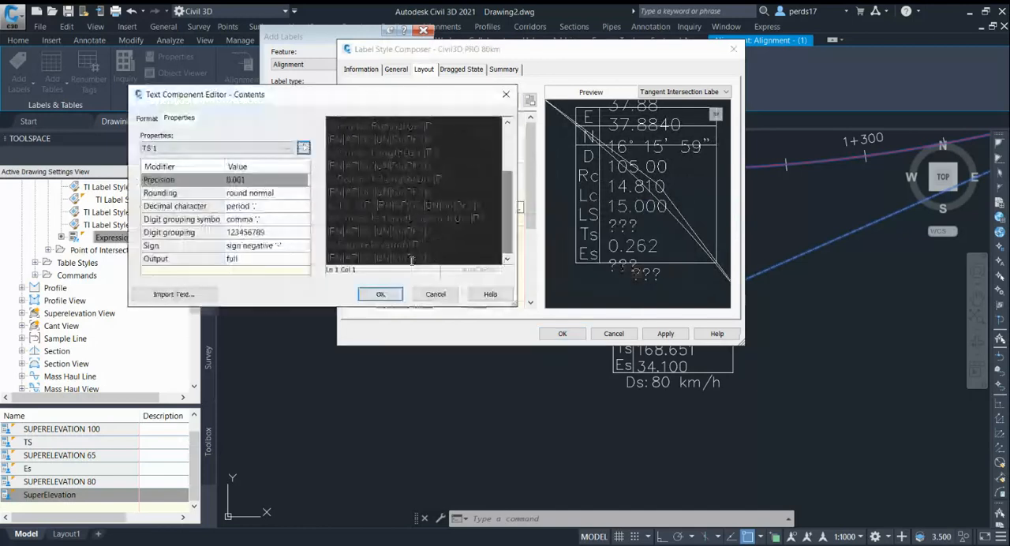
{"action": "left_click_drag", "start_coordinate": [435, 259], "coordinate": [307, 246]}
{"action": "key", "text": "Delete"}
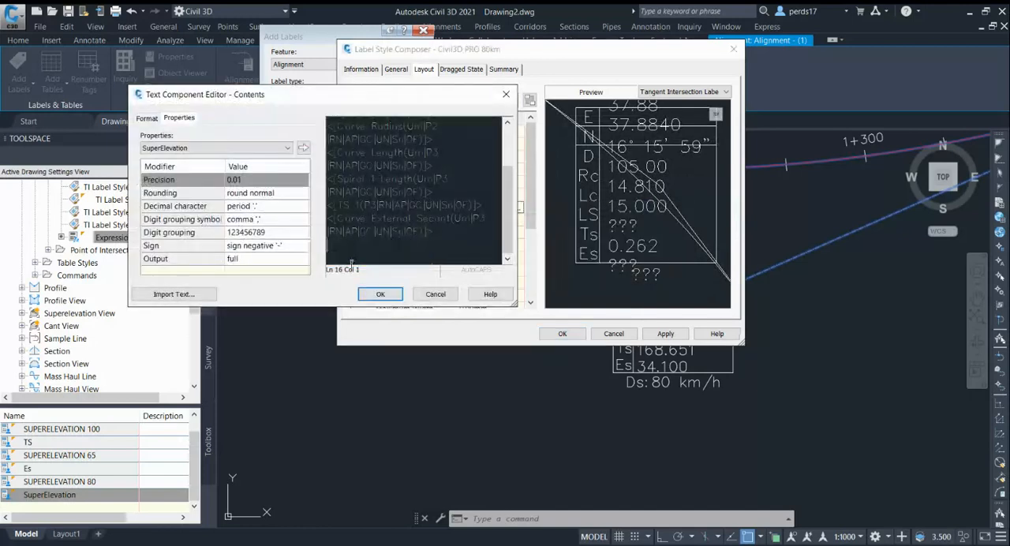
{"action": "left_click", "coordinate": [380, 294]}
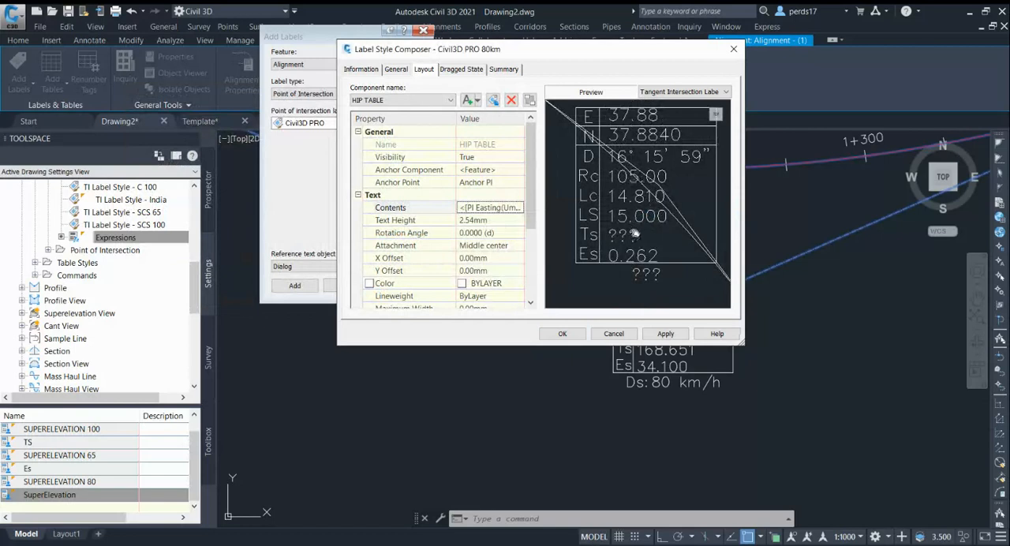
Add a text component to the label layout and replace its contents with the SuperElevation expression at 0.001 precision.
{"action": "left_click", "coordinate": [474, 100]}
{"action": "left_click", "coordinate": [491, 115]}
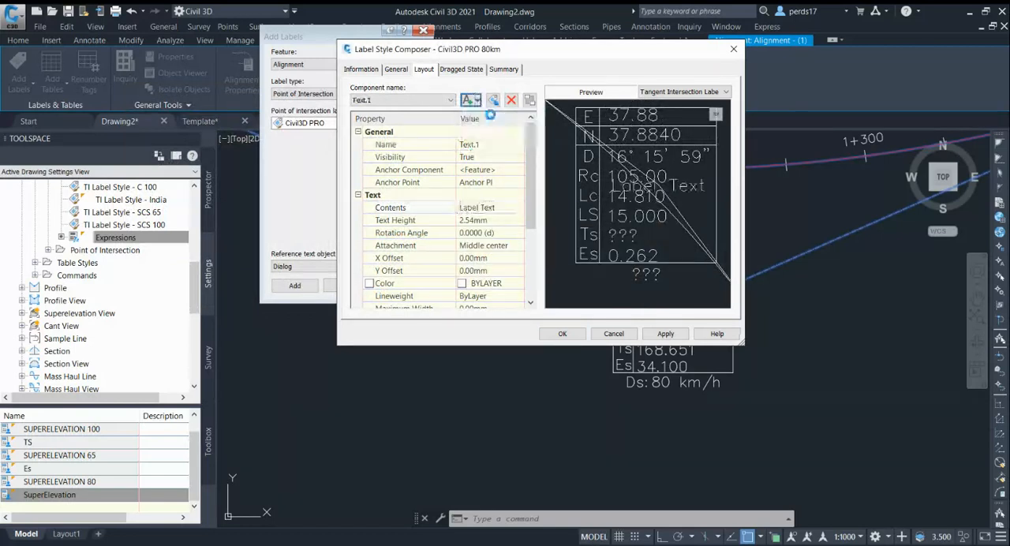
{"action": "left_click", "coordinate": [519, 207]}
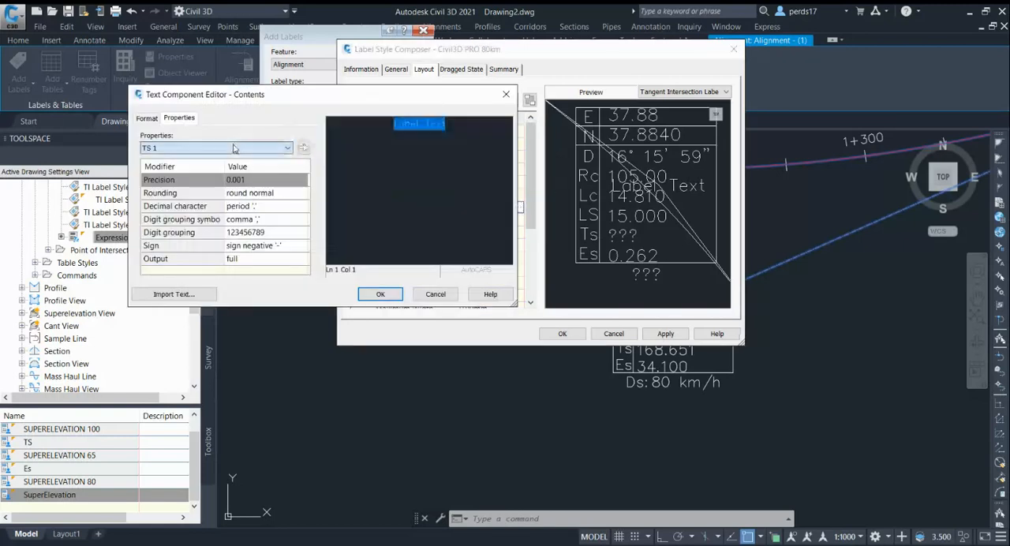
{"action": "left_click", "coordinate": [253, 191]}
{"action": "left_click", "coordinate": [304, 148]}
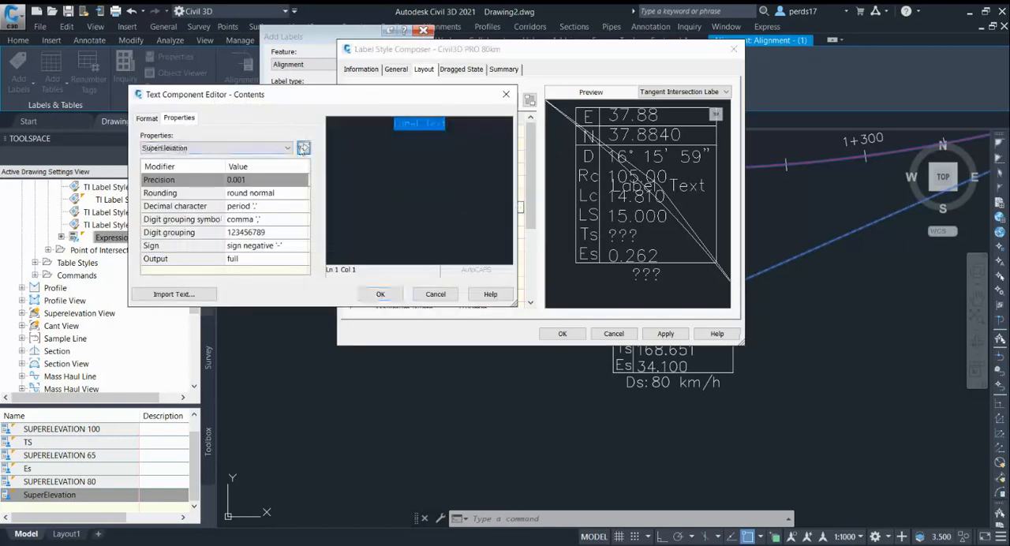
{"action": "left_click", "coordinate": [380, 295]}
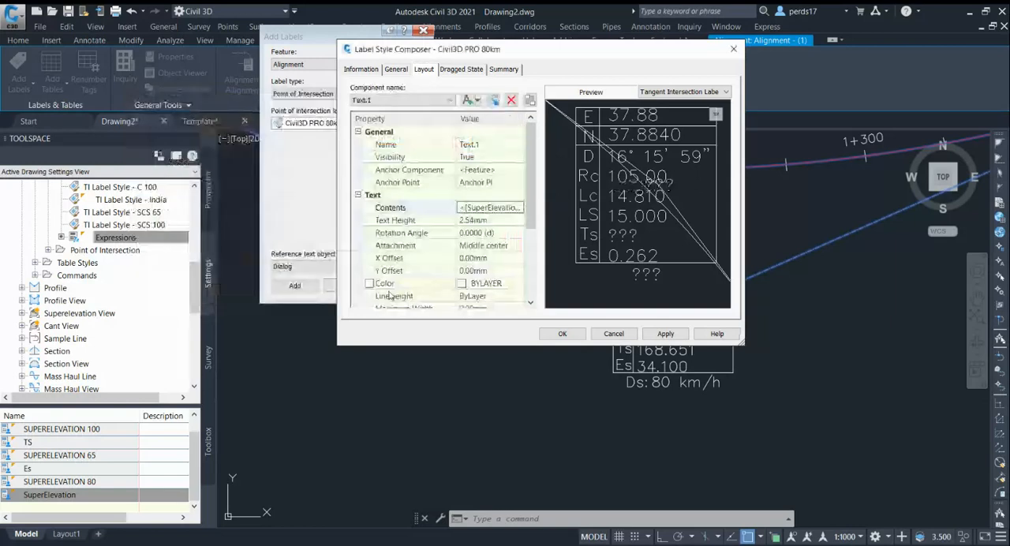
Anchor the new text component to the middle of Line.2 with a Y offset of -8 mm and accept the label style.
{"action": "left_click", "coordinate": [484, 169]}
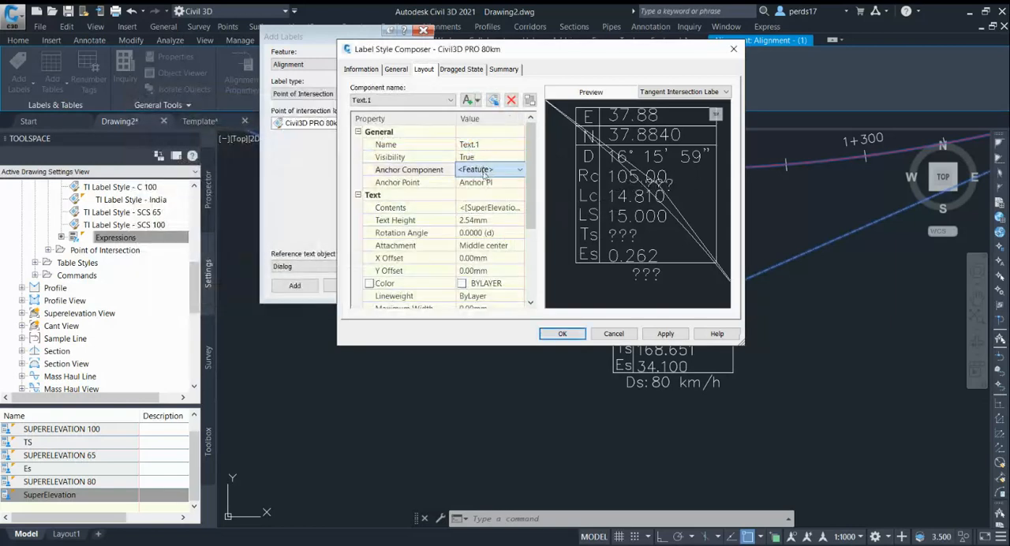
{"action": "left_click", "coordinate": [485, 237]}
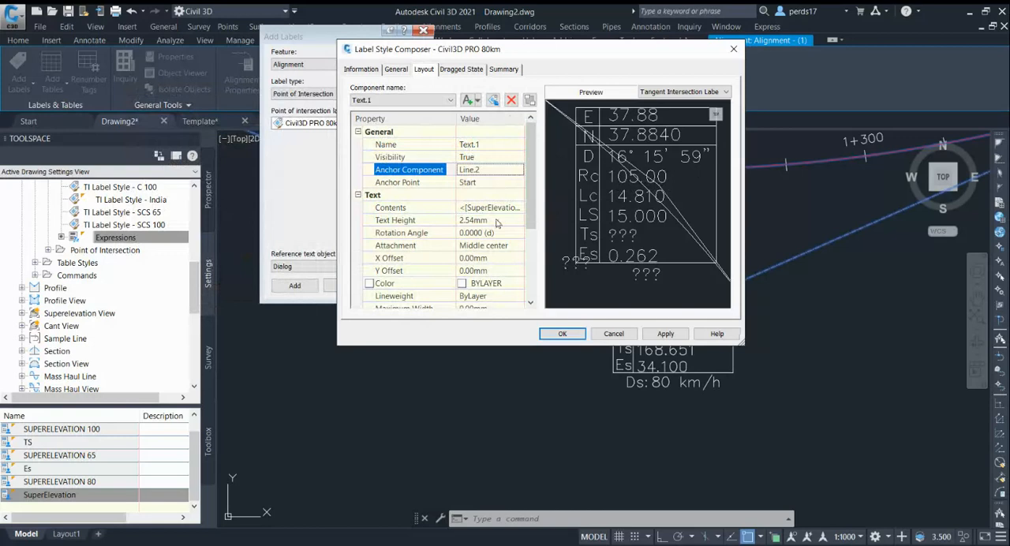
{"action": "left_click", "coordinate": [485, 182]}
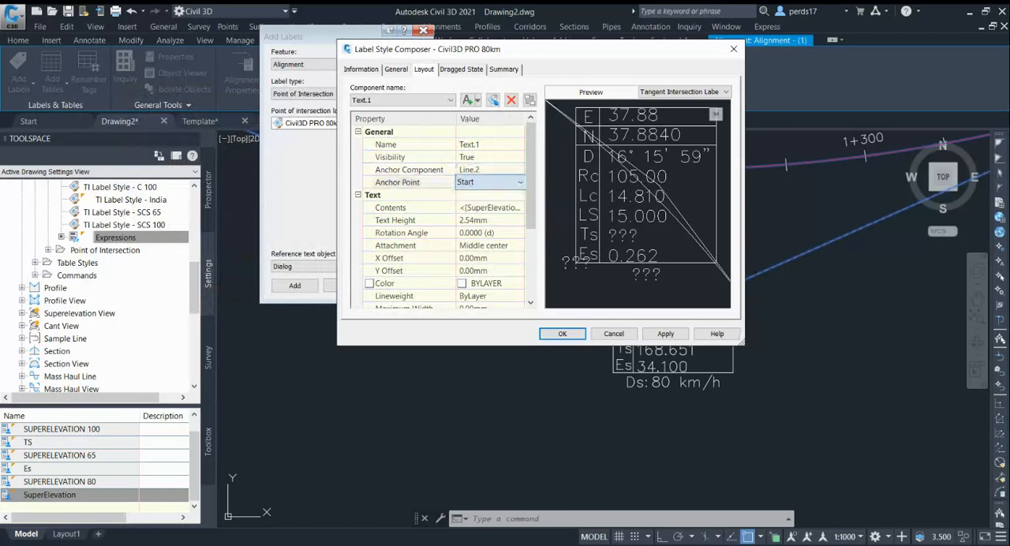
{"action": "left_click", "coordinate": [497, 269]}
{"action": "type", "text": "-8"}
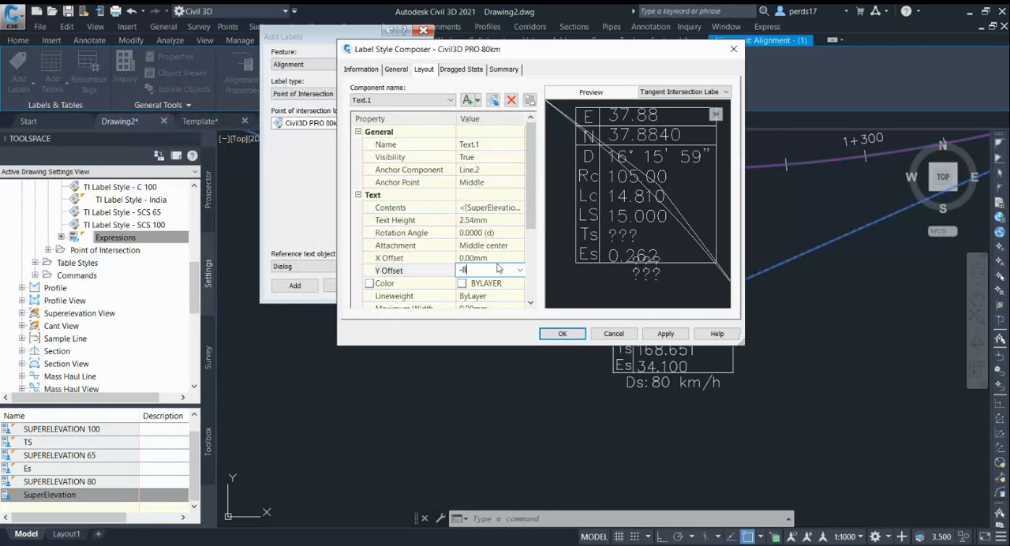
{"action": "key", "text": "Return"}
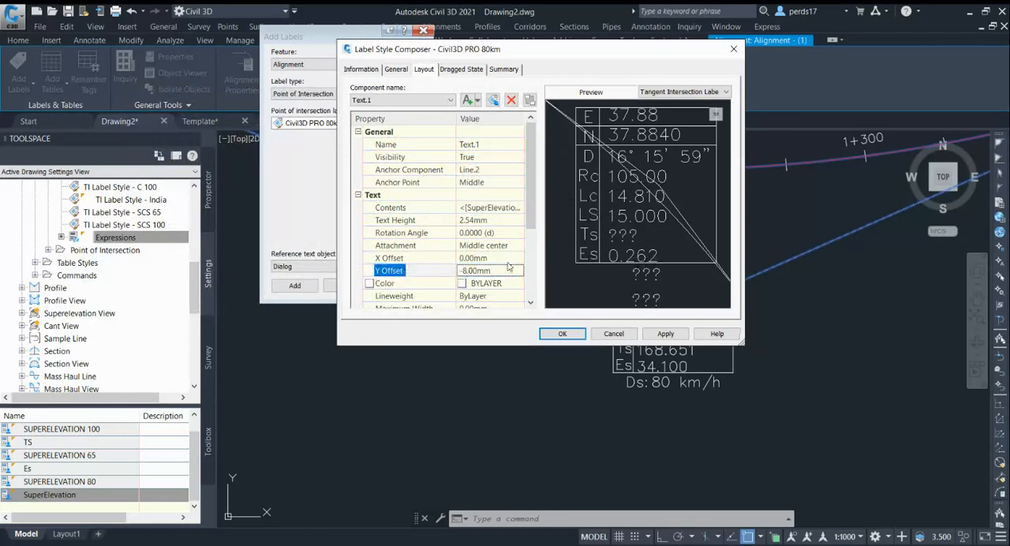
{"action": "left_click", "coordinate": [561, 334]}
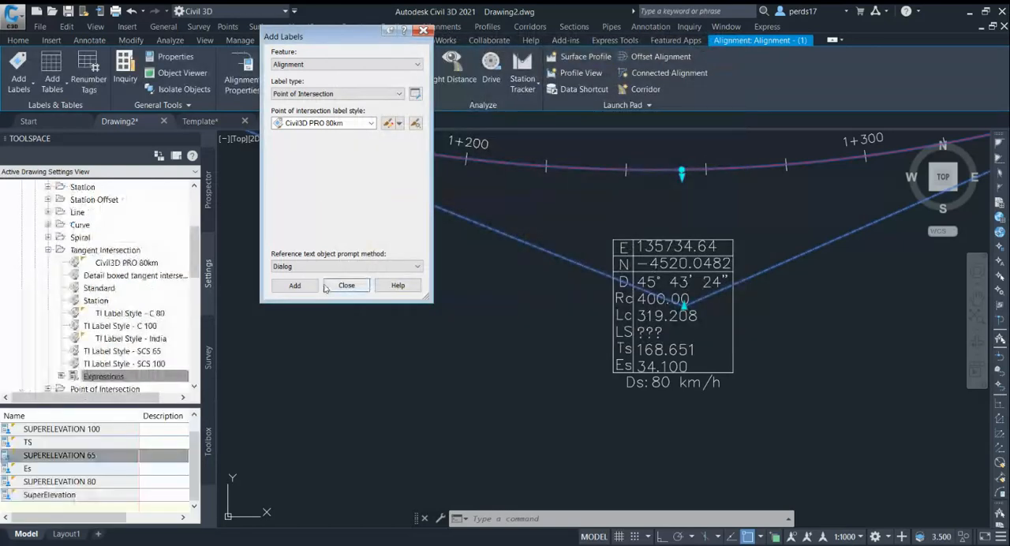
Examine the superelevation value below the design speed on the intersection label, together with the curve radius in the table.
{"action": "scroll", "coordinate": [667, 391], "scroll_direction": "up", "scroll_amount": 4}
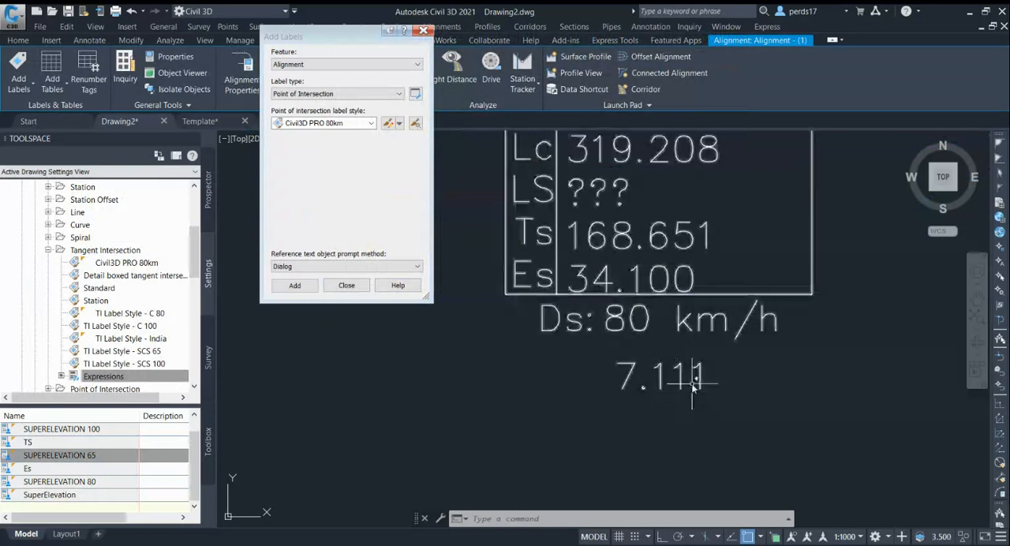
{"action": "scroll", "coordinate": [680, 330], "scroll_direction": "down", "scroll_amount": 2}
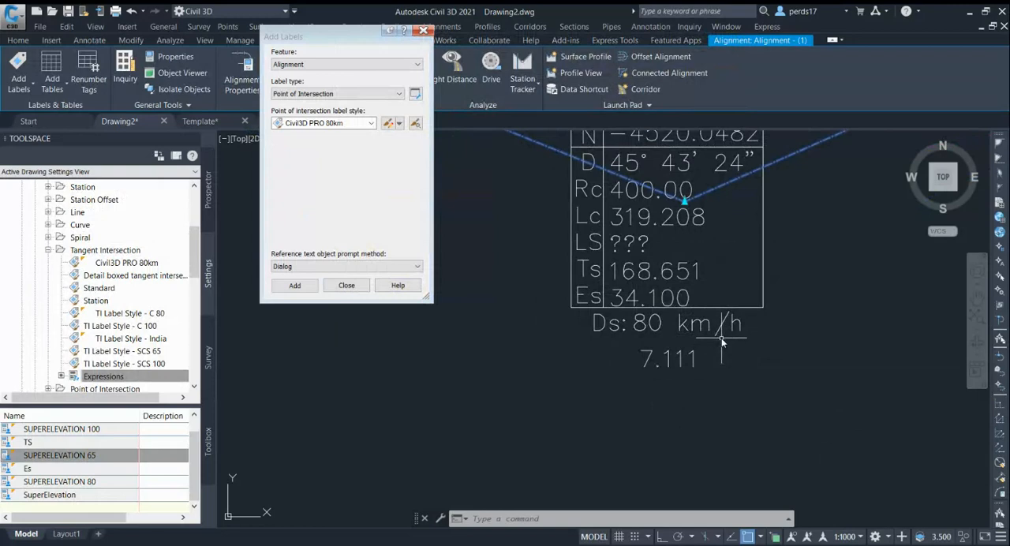
{"action": "scroll", "coordinate": [647, 379], "scroll_direction": "down", "scroll_amount": 3}
{"action": "scroll", "coordinate": [670, 367], "scroll_direction": "up", "scroll_amount": 1}
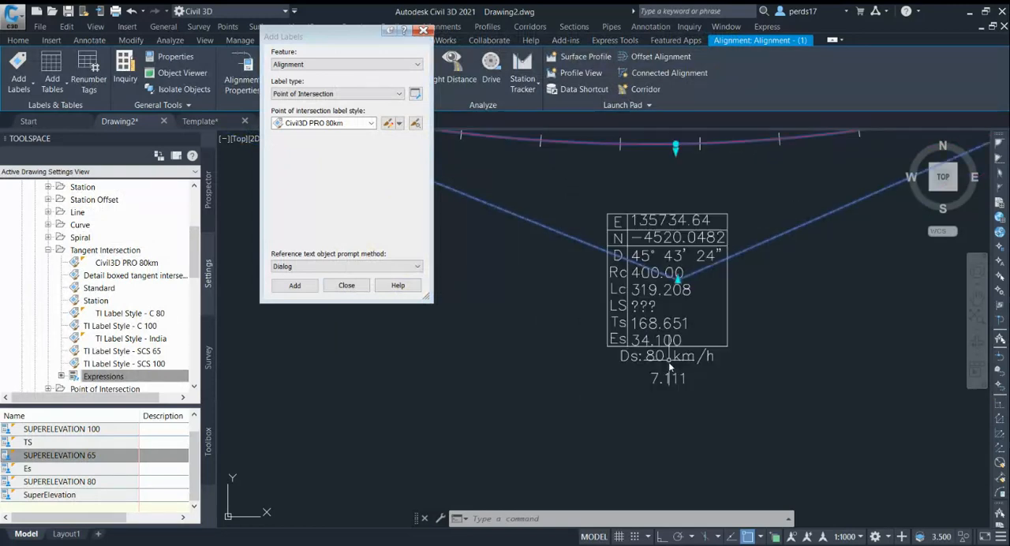
{"action": "scroll", "coordinate": [644, 284], "scroll_direction": "up", "scroll_amount": 2}
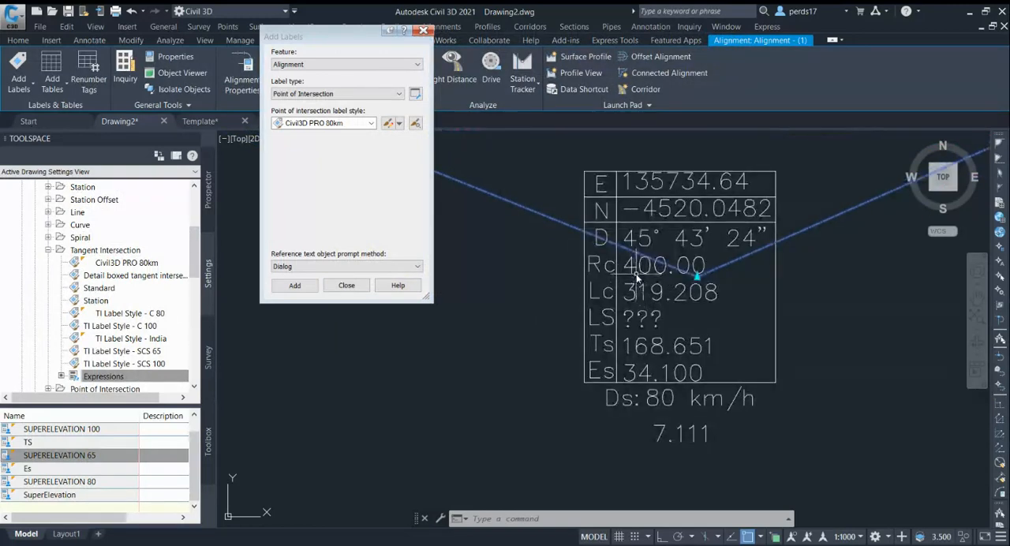
{"action": "scroll", "coordinate": [639, 270], "scroll_direction": "down", "scroll_amount": 2}
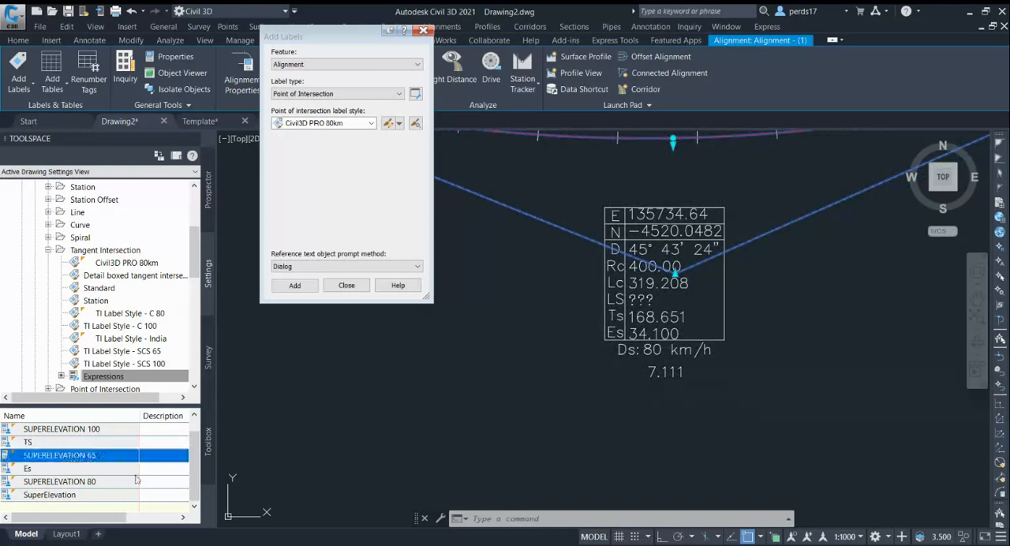
Change the SuperElevation expression to IF((80*80)/(225*{Curve Radius})*100>7,7.00,(80*80)/(225*{Curve Radius})*100) and accept it.
{"action": "left_click", "coordinate": [48, 495]}
{"action": "right_click", "coordinate": [93, 495]}
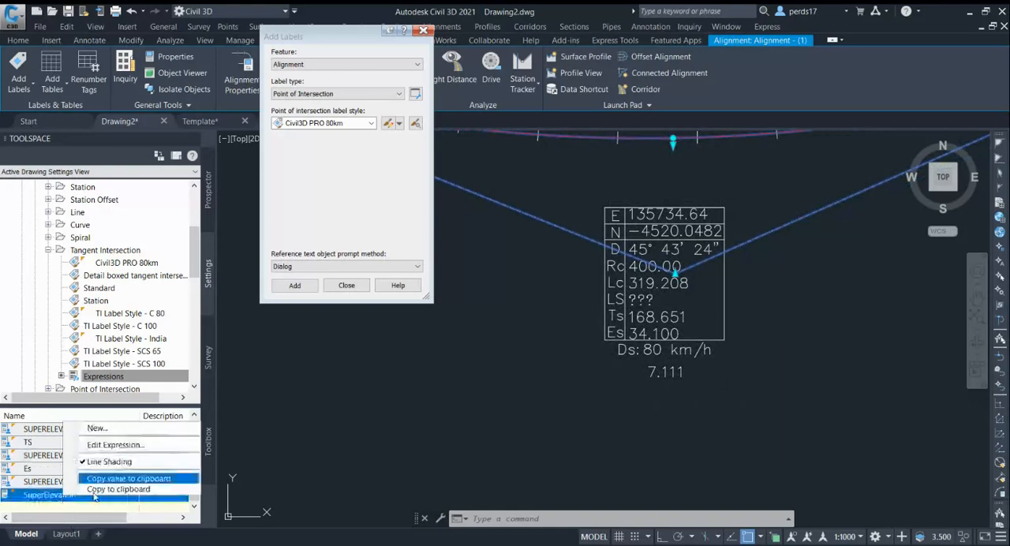
{"action": "left_click", "coordinate": [115, 445]}
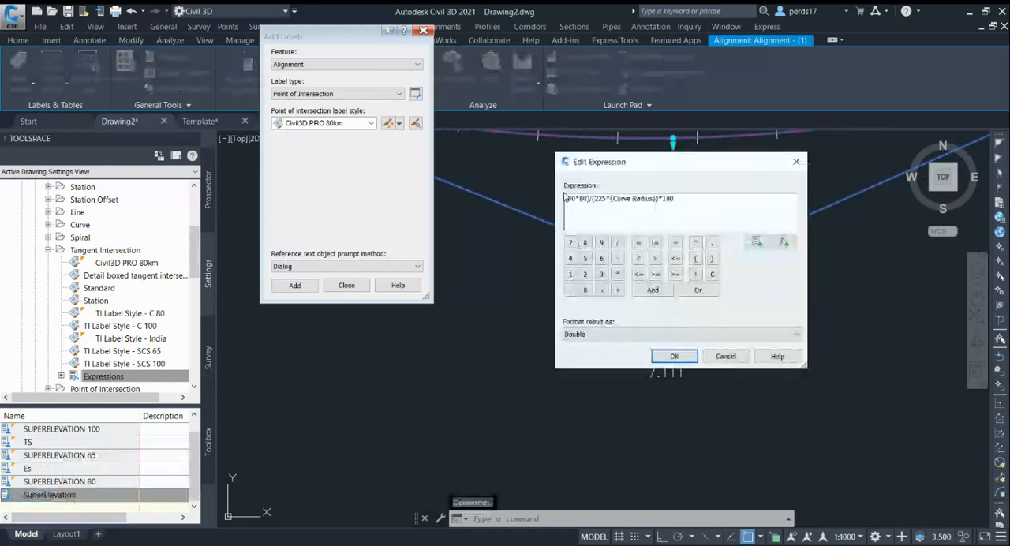
{"action": "type", "text": "IF"}
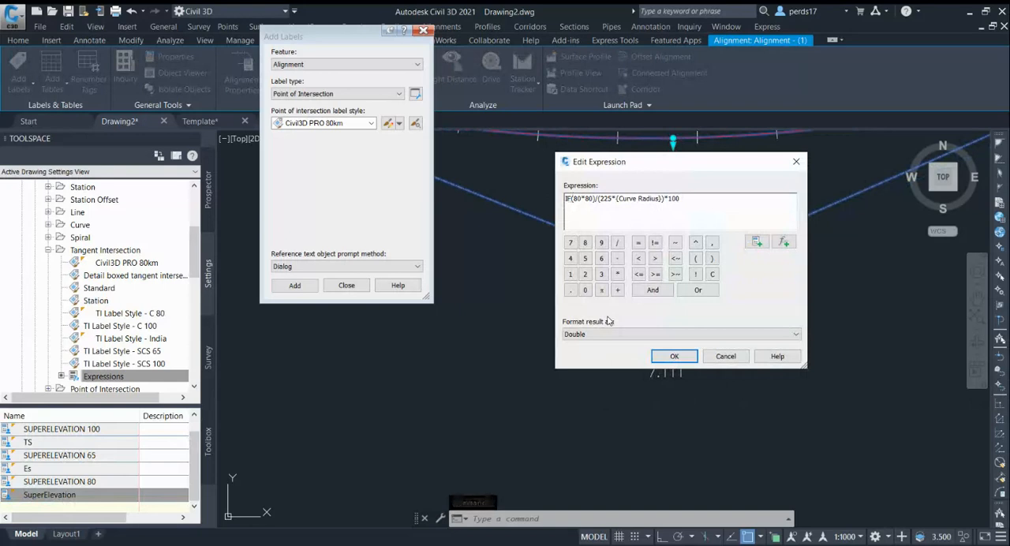
{"action": "type", "text": "("}
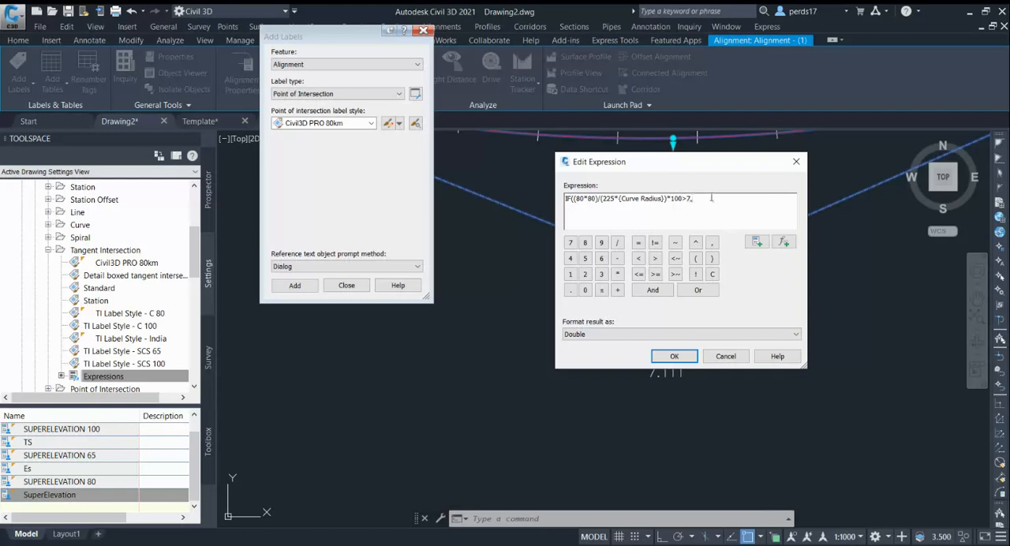
{"action": "type", "text": "7.00,"}
{"action": "left_click_drag", "start_coordinate": [683, 200], "coordinate": [575, 204]}
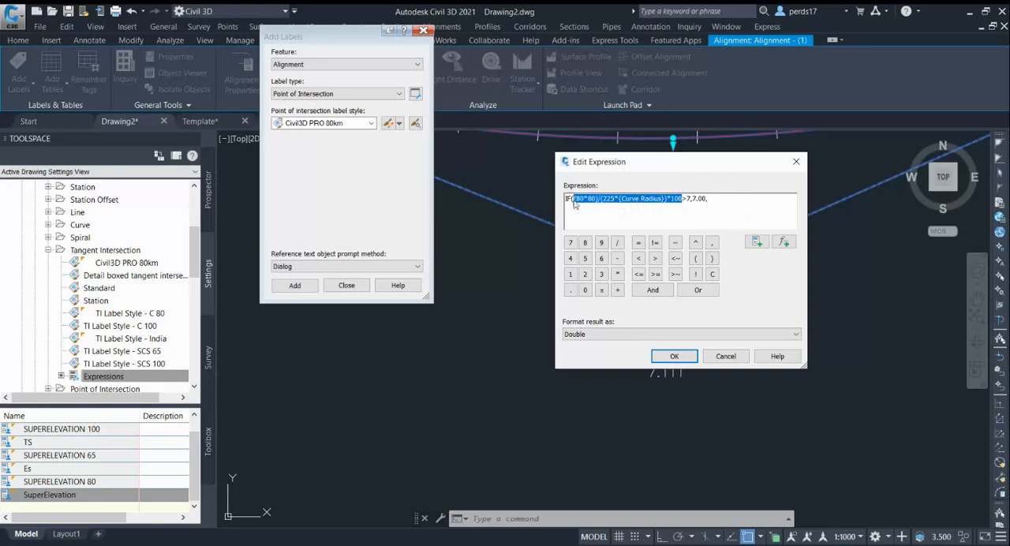
{"action": "left_click", "coordinate": [715, 198]}
{"action": "key", "text": "ctrl+v"}
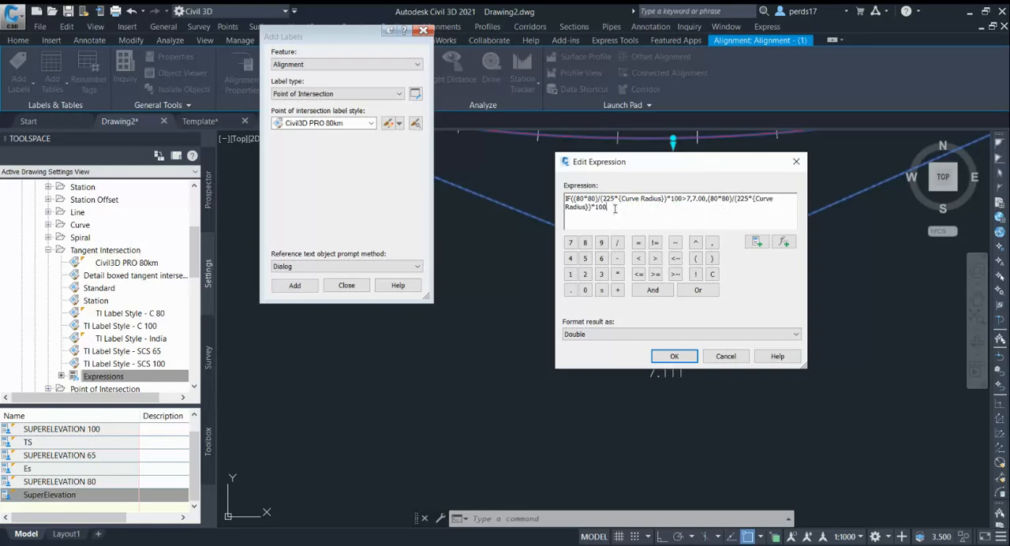
{"action": "type", "text": ")"}
{"action": "left_click", "coordinate": [674, 356]}
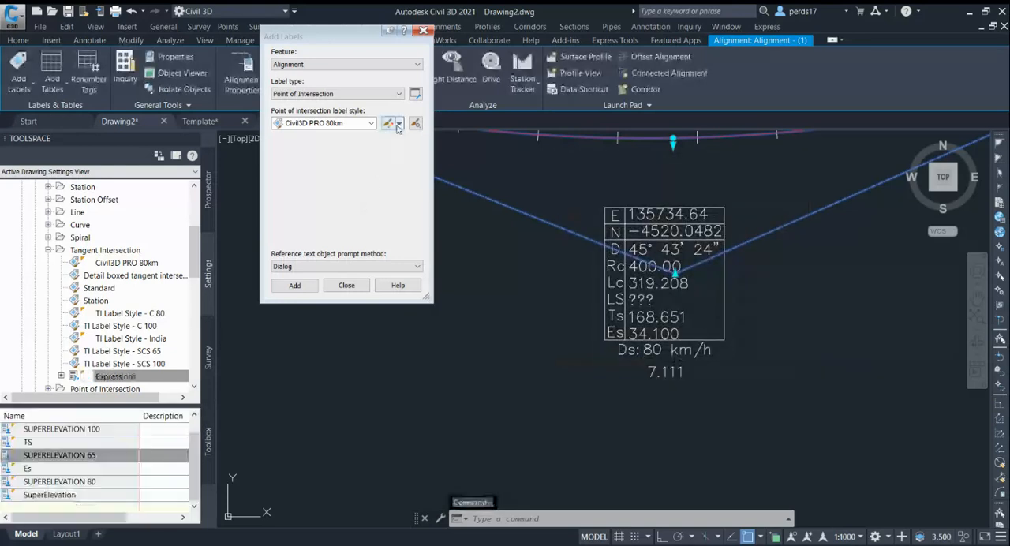
Edit the Civil3D PRO 80km label style to append % after the SuperElevation field in Text.1, and accept the style.
{"action": "left_click", "coordinate": [398, 123]}
{"action": "left_click", "coordinate": [422, 169]}
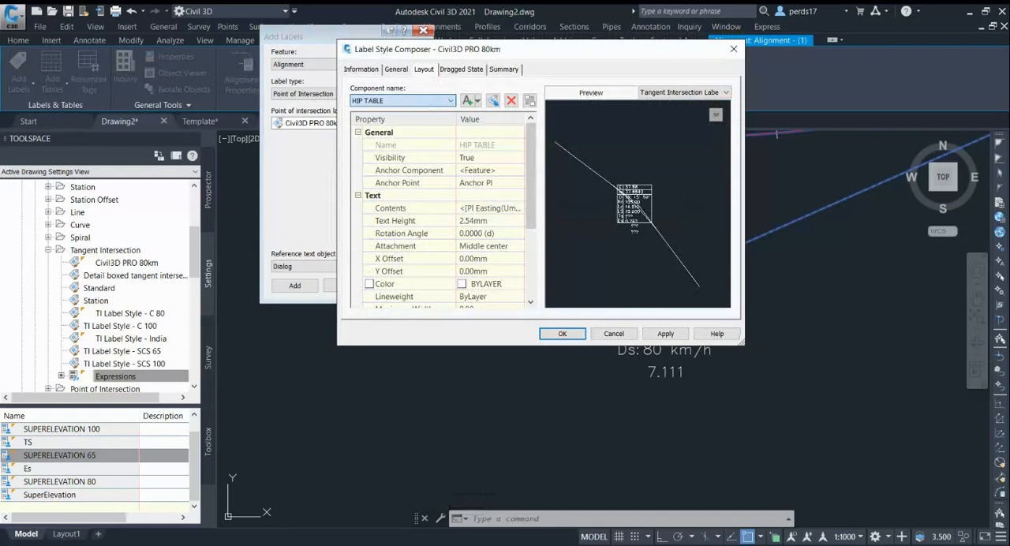
{"action": "left_click", "coordinate": [462, 208]}
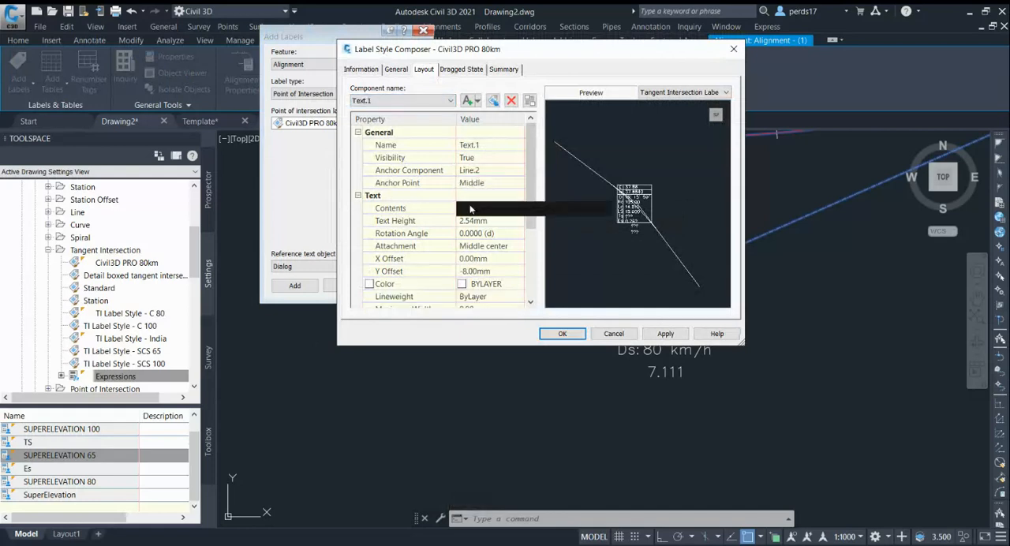
{"action": "left_click", "coordinate": [521, 207]}
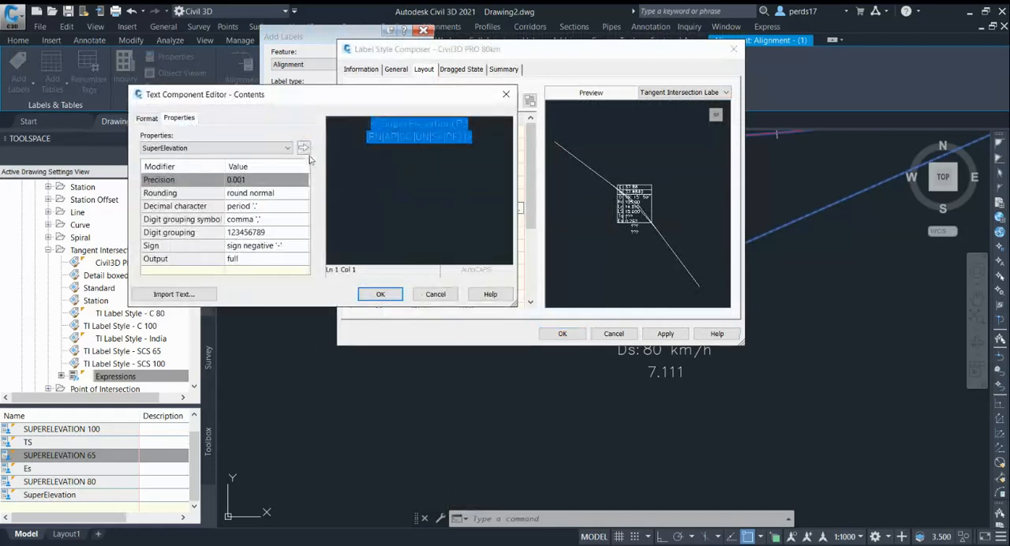
{"action": "left_click", "coordinate": [487, 137]}
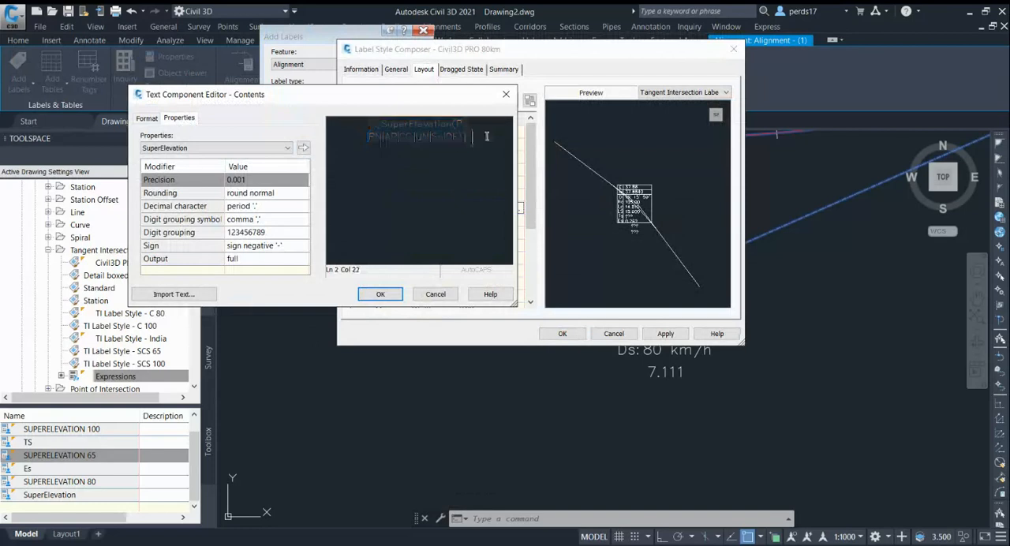
{"action": "type", "text": "%"}
{"action": "left_click", "coordinate": [381, 293]}
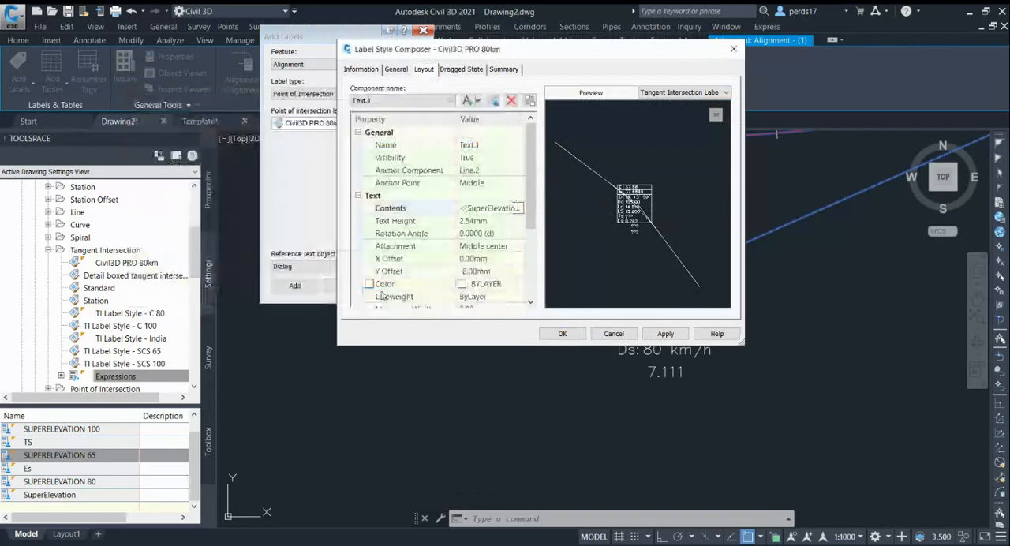
{"action": "left_click", "coordinate": [665, 334]}
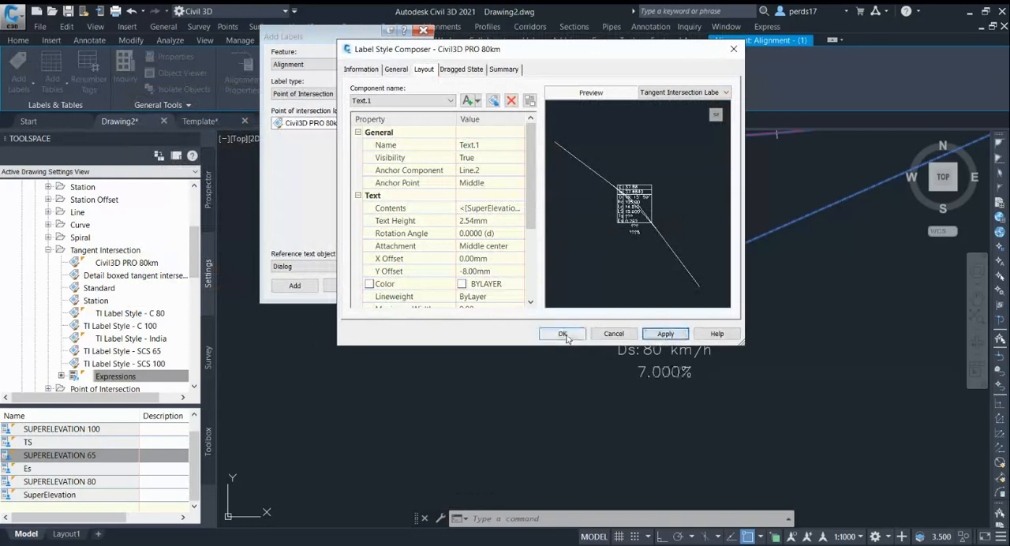
{"action": "left_click", "coordinate": [564, 334]}
Examine the updated superelevation percentage and the LS row of the intersection label against the alignment curve.
{"action": "scroll", "coordinate": [647, 373], "scroll_direction": "up", "scroll_amount": 4}
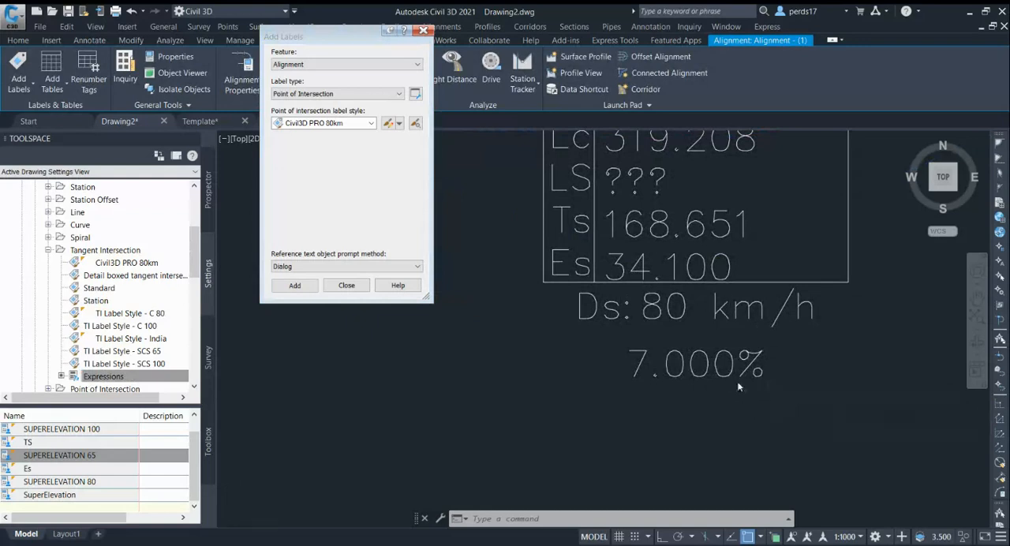
{"action": "scroll", "coordinate": [768, 408], "scroll_direction": "down", "scroll_amount": 4}
{"action": "scroll", "coordinate": [719, 309], "scroll_direction": "up", "scroll_amount": 3}
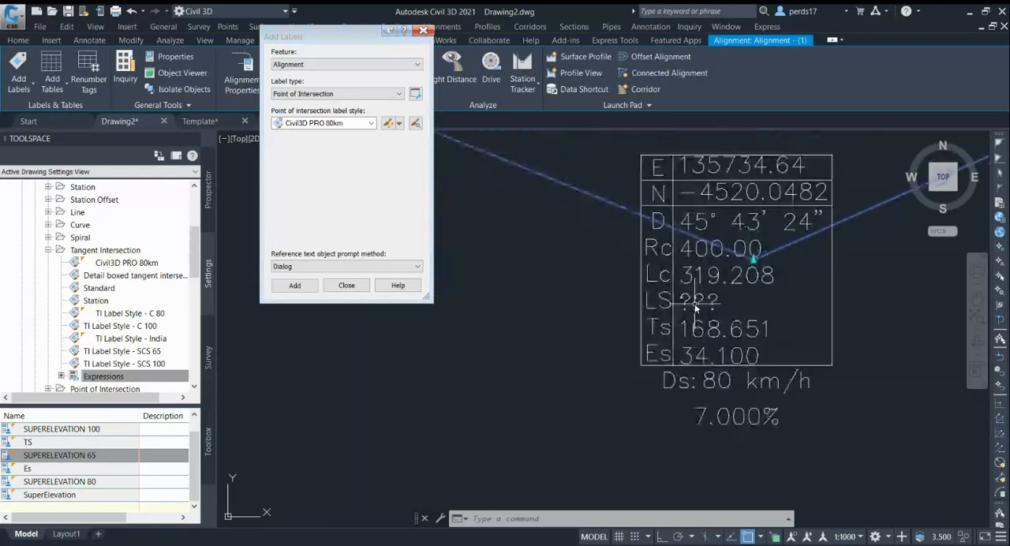
{"action": "scroll", "coordinate": [720, 310], "scroll_direction": "up", "scroll_amount": 2}
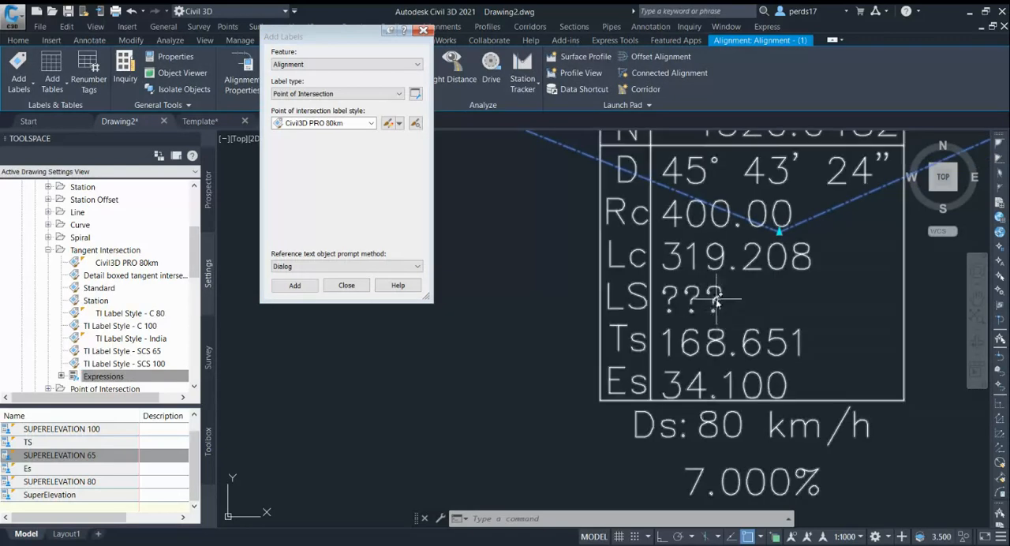
{"action": "scroll", "coordinate": [713, 315], "scroll_direction": "down", "scroll_amount": 5}
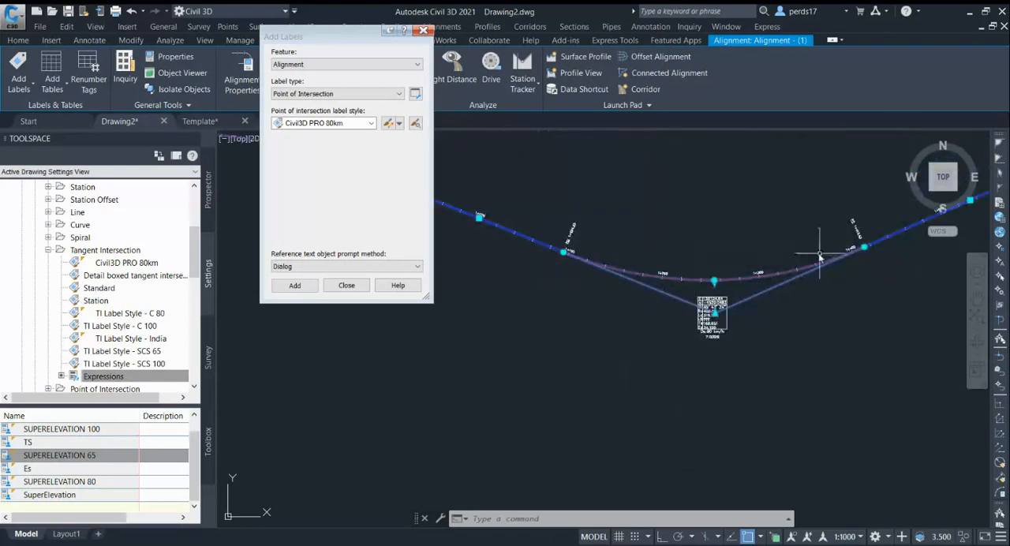
{"action": "scroll", "coordinate": [703, 327], "scroll_direction": "up", "scroll_amount": 4}
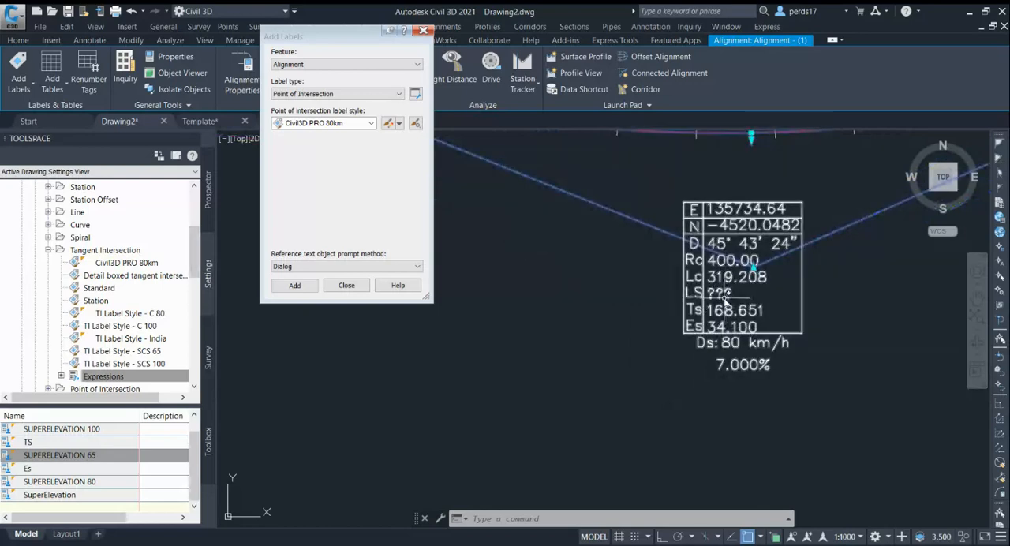
Create a new Tangent Intersection expression named Spiral and insert the Curve Delta Angle property into it.
{"action": "key", "text": "Escape"}
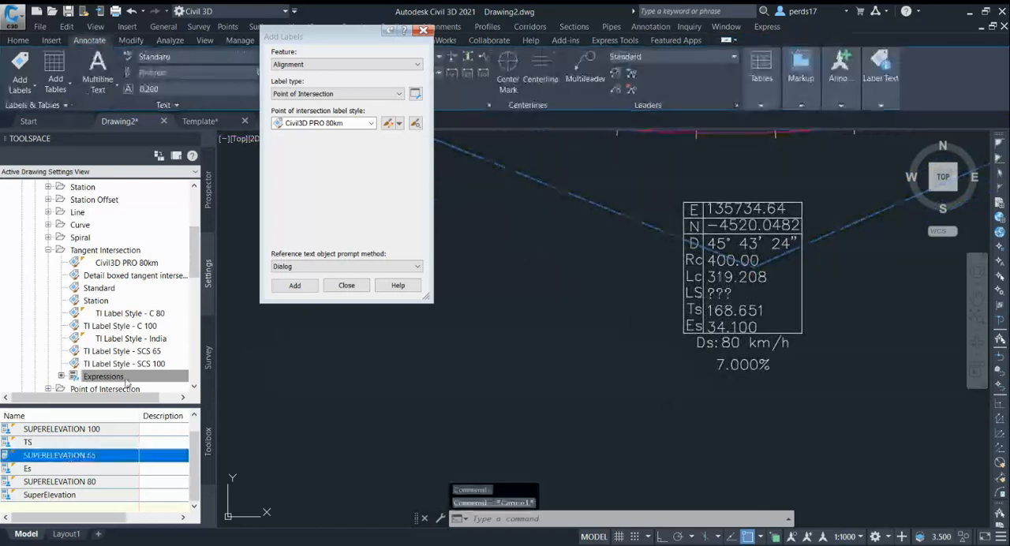
{"action": "right_click", "coordinate": [125, 378]}
{"action": "left_click", "coordinate": [183, 385]}
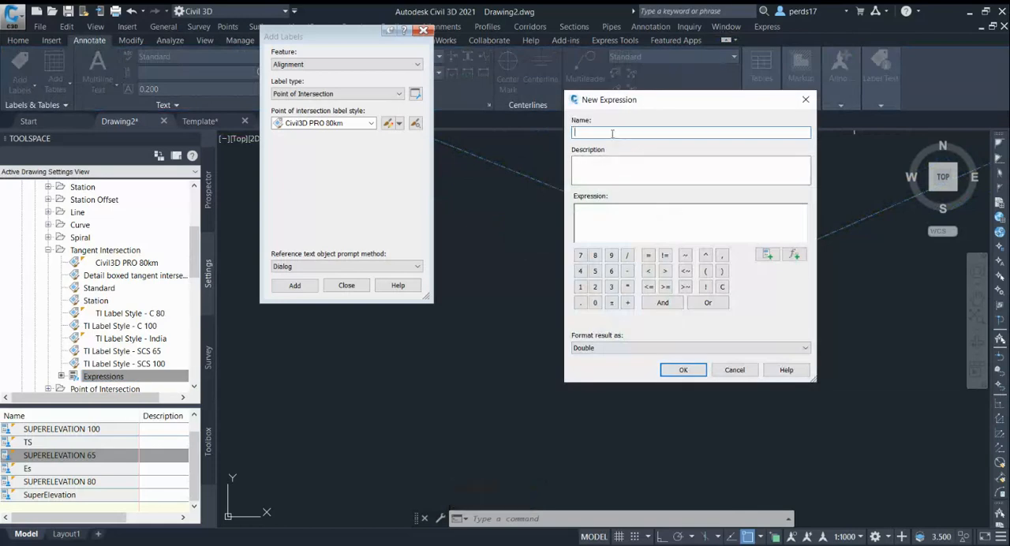
{"action": "type", "text": "Spiral"}
{"action": "left_click", "coordinate": [630, 212]}
{"action": "left_click", "coordinate": [768, 254]}
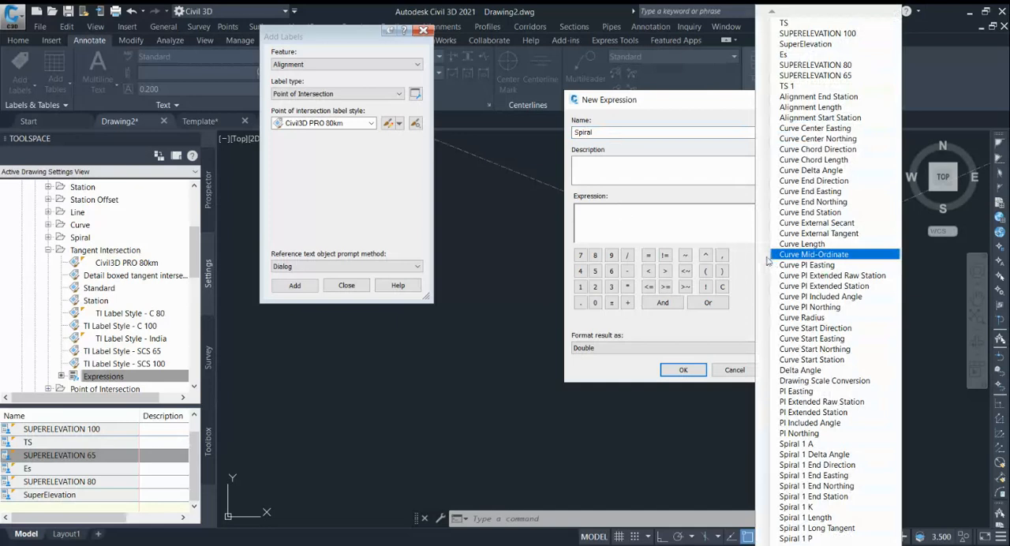
{"action": "left_click", "coordinate": [847, 172]}
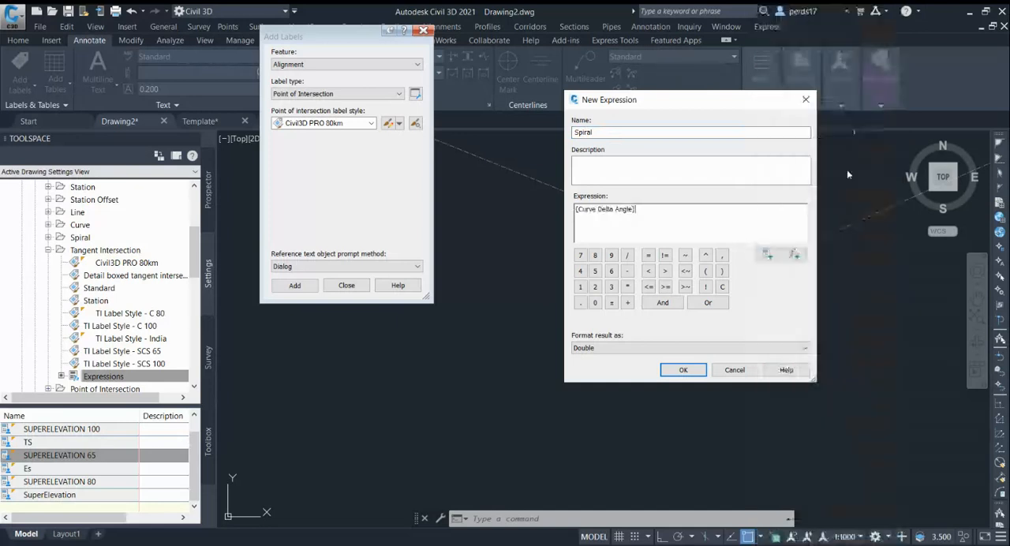
Place the IF function before Curve Delta Angle in the Spiral expression and add an equals sign, giving IF({Curve Delta Angle}=.
{"action": "left_click", "coordinate": [576, 209]}
{"action": "left_click", "coordinate": [611, 272]}
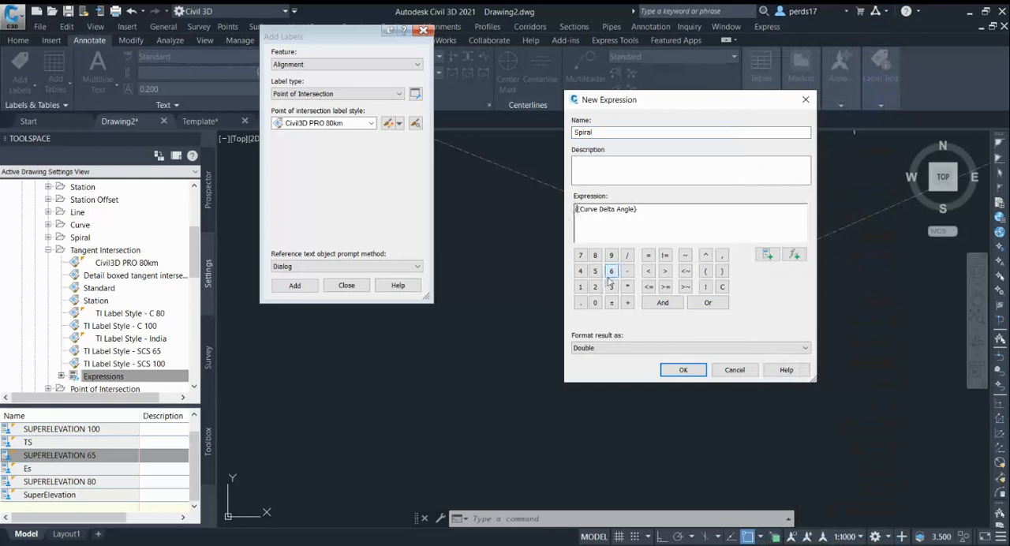
{"action": "type", "text": "if"}
{"action": "key", "text": "BackSpace"}
{"action": "key", "text": "BackSpace"}
{"action": "type", "text": "IF"}
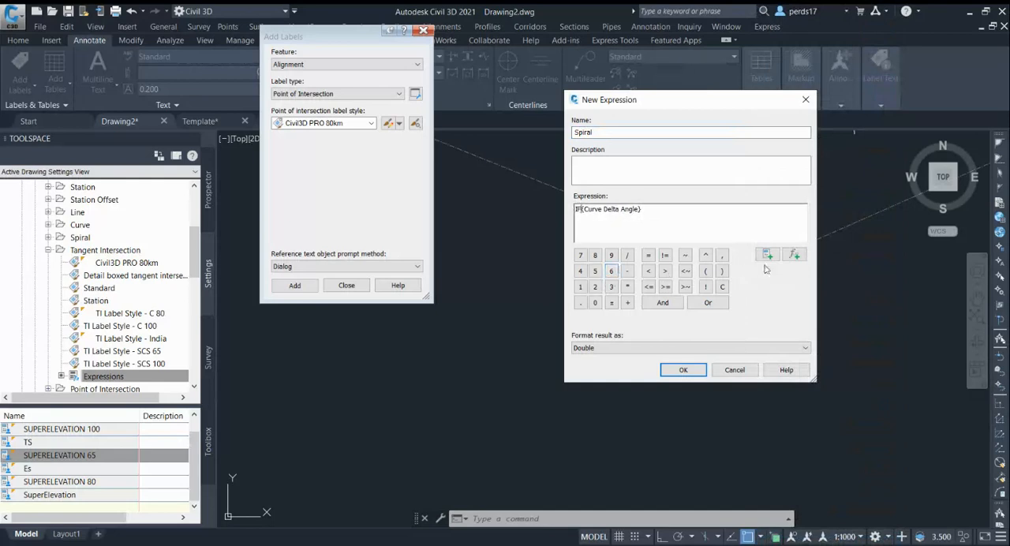
{"action": "left_click", "coordinate": [794, 254]}
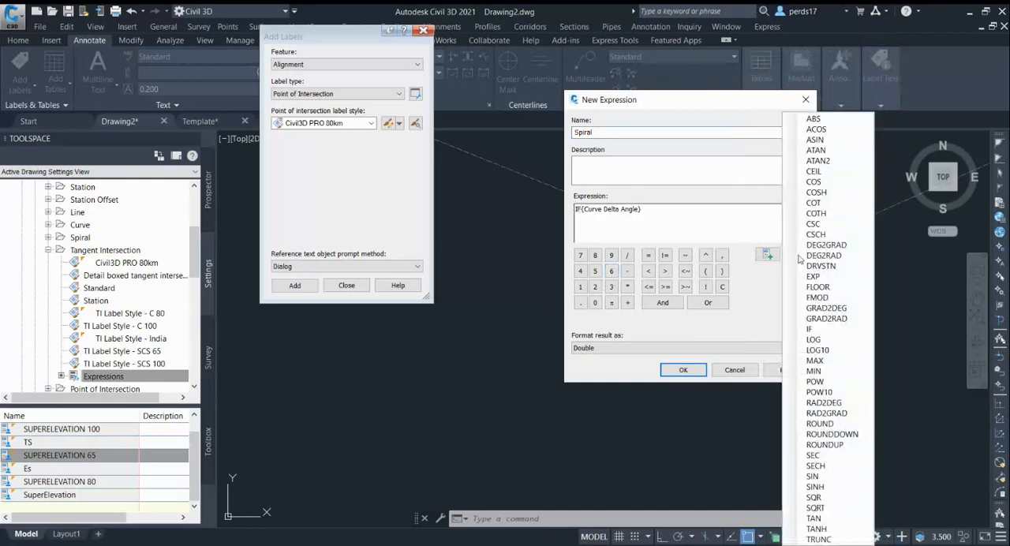
{"action": "left_click", "coordinate": [821, 330]}
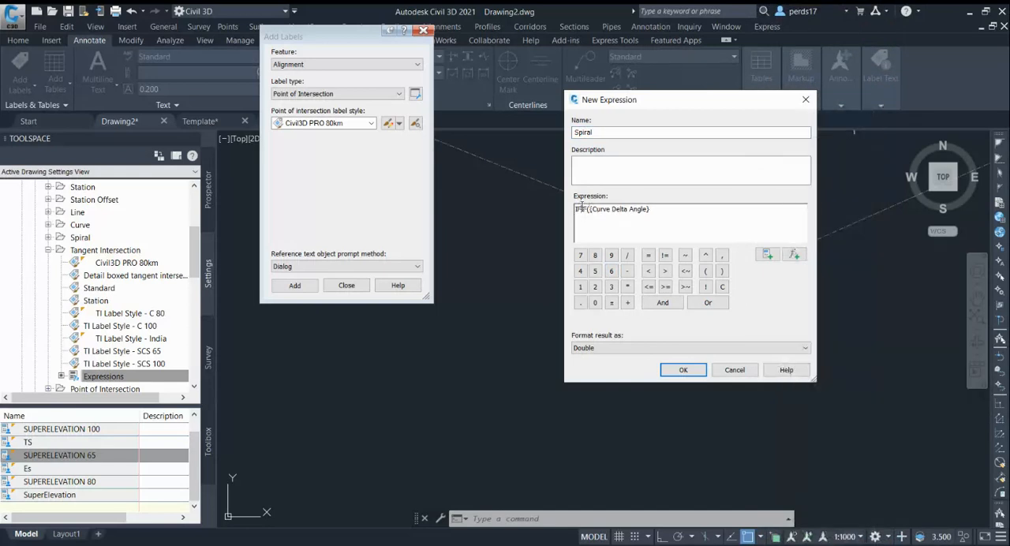
{"action": "key", "text": "BackSpace"}
{"action": "key", "text": "BackSpace"}
{"action": "type", "text": "="}
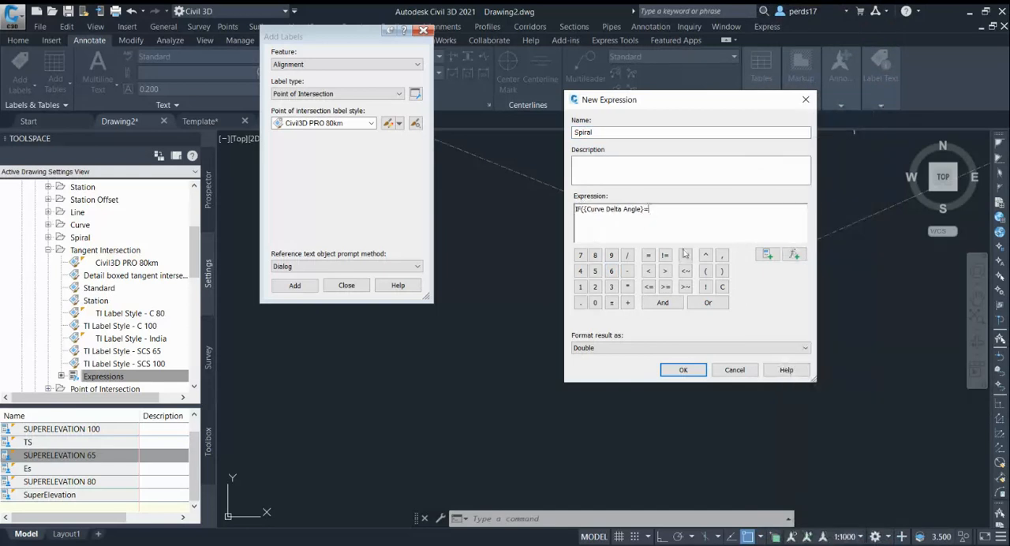
Complete the Spiral expression as IF({Curve Delta Angle}={Delta Angle},0,{Spiral 1 Length}) and accept it.
{"action": "left_click", "coordinate": [767, 254]}
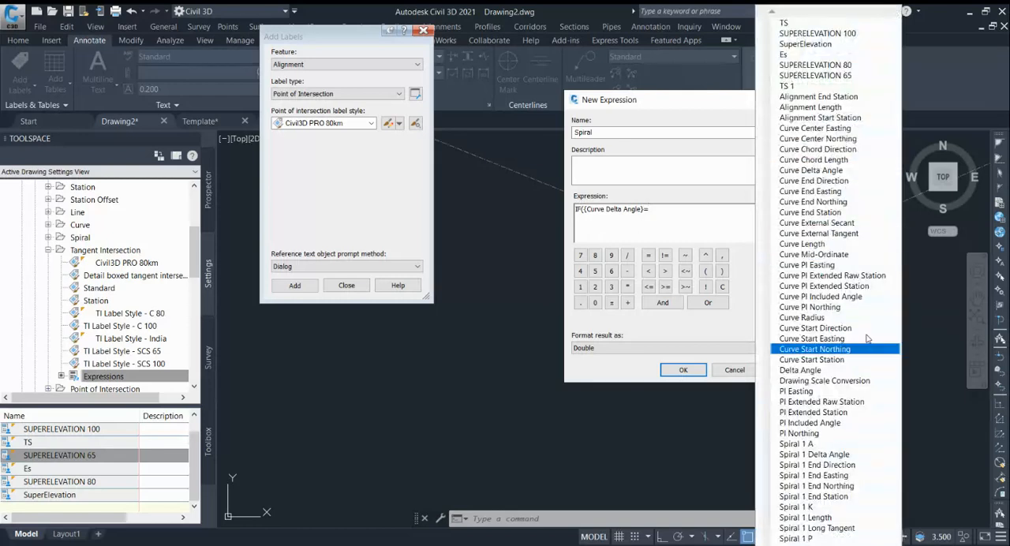
{"action": "left_click", "coordinate": [829, 373]}
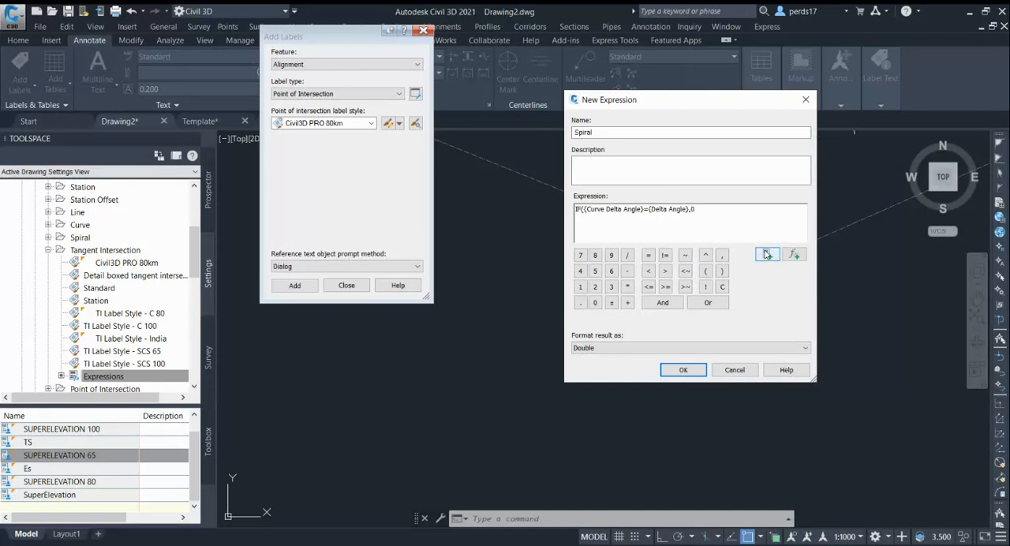
{"action": "type", "text": ","}
{"action": "left_click", "coordinate": [767, 254]}
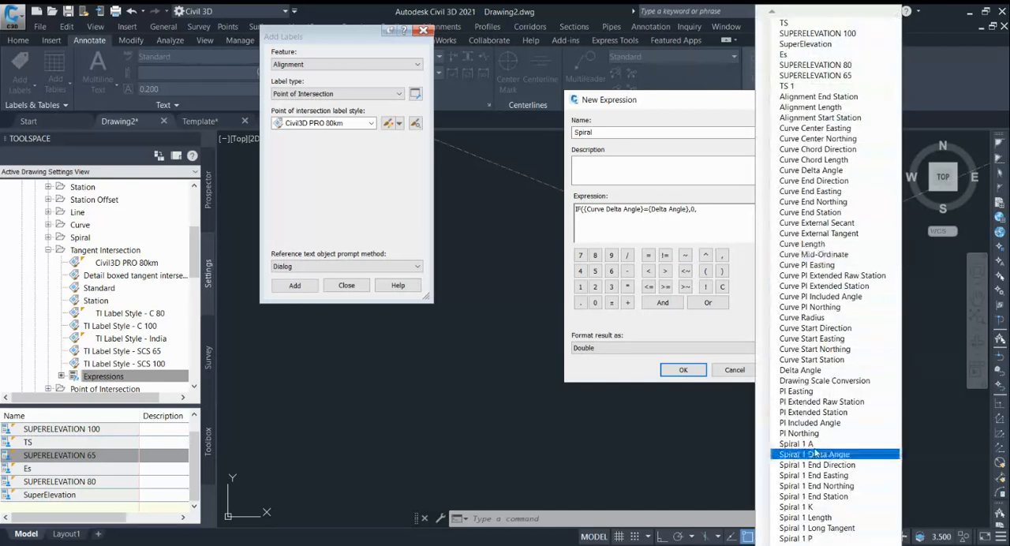
{"action": "left_click", "coordinate": [824, 518]}
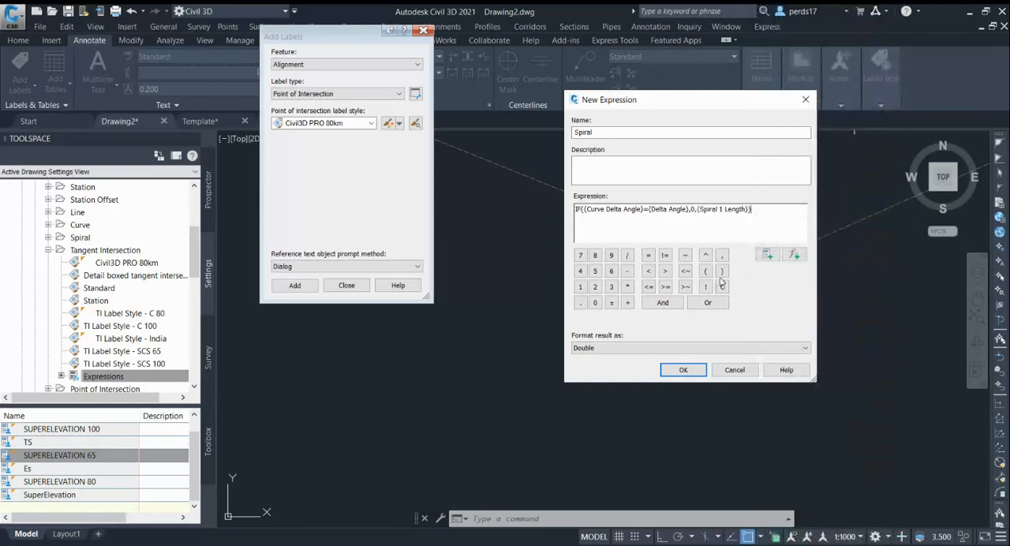
{"action": "left_click", "coordinate": [684, 369]}
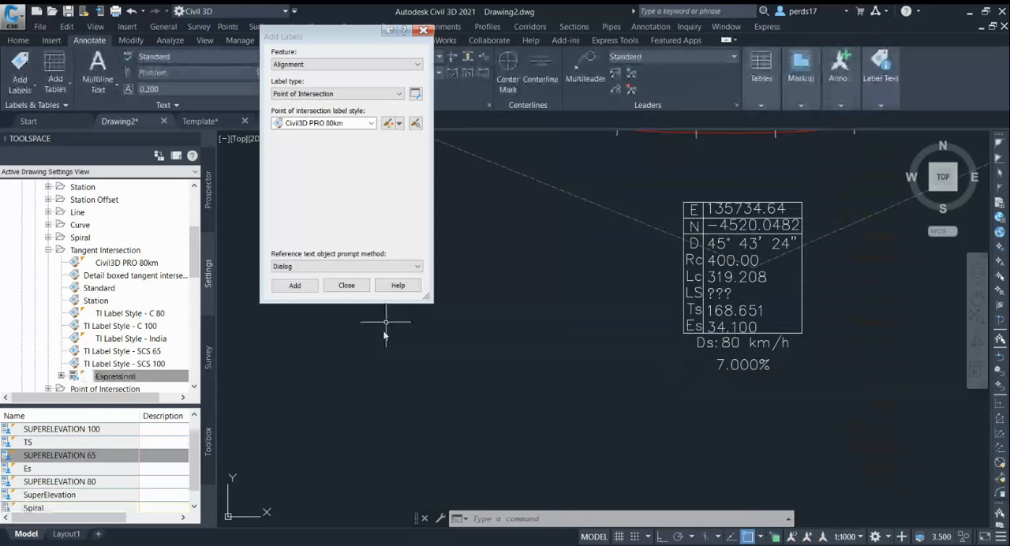
Edit the Civil3D PRO 80km label style, replacing the Spiral 1 Length field in the HIP TABLE contents with the Spiral expression, and accept the style.
{"action": "left_click", "coordinate": [399, 123]}
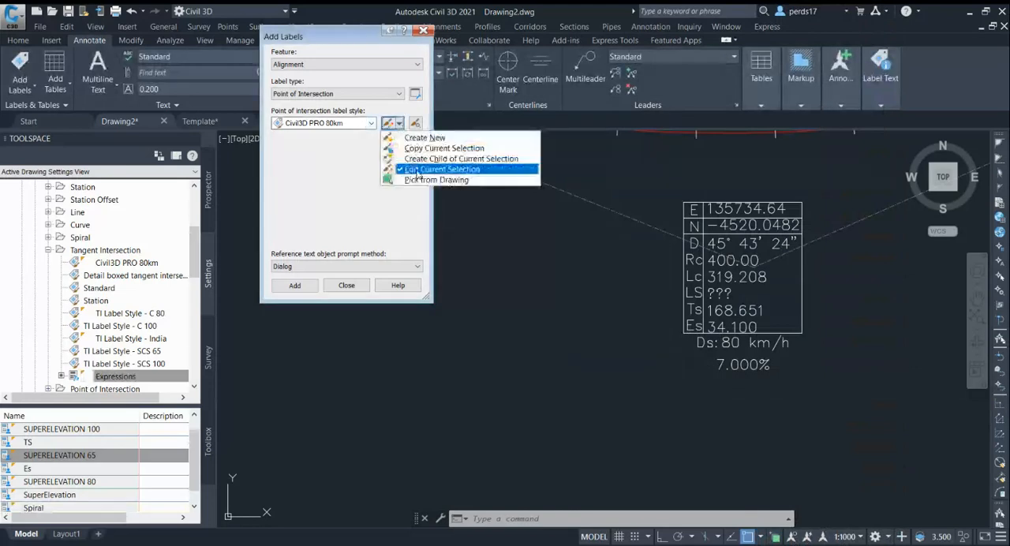
{"action": "left_click", "coordinate": [417, 172]}
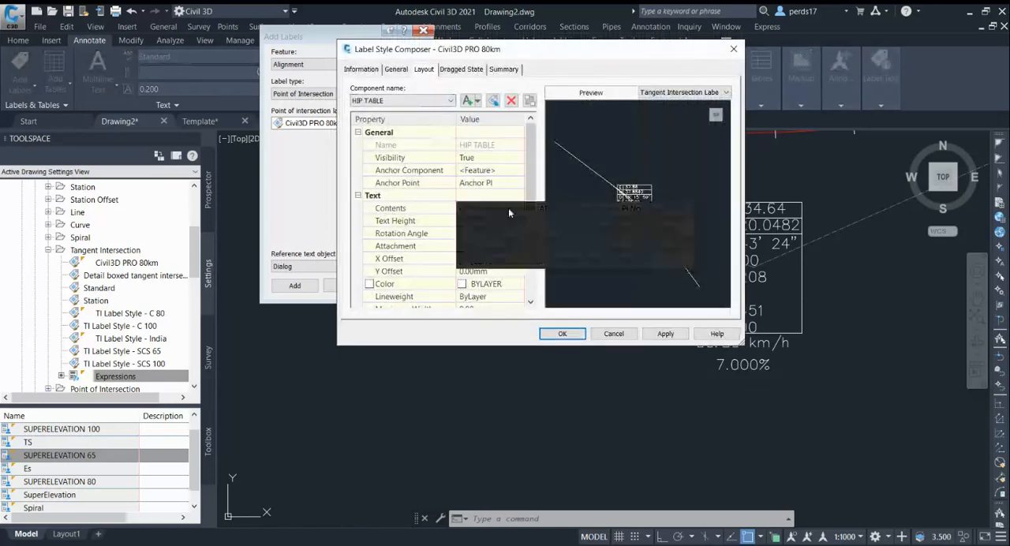
{"action": "left_click", "coordinate": [510, 208]}
{"action": "left_click", "coordinate": [519, 207]}
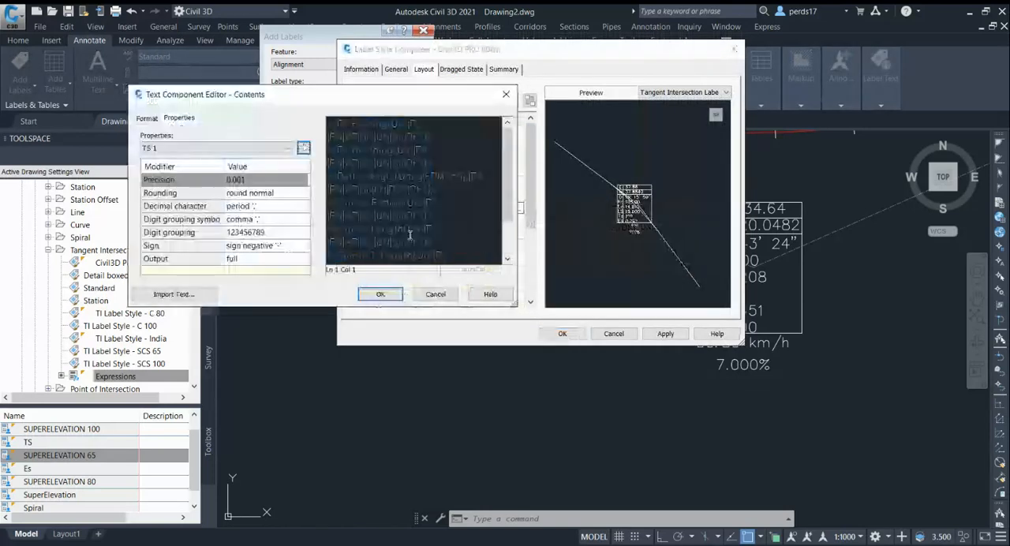
{"action": "left_click", "coordinate": [371, 254]}
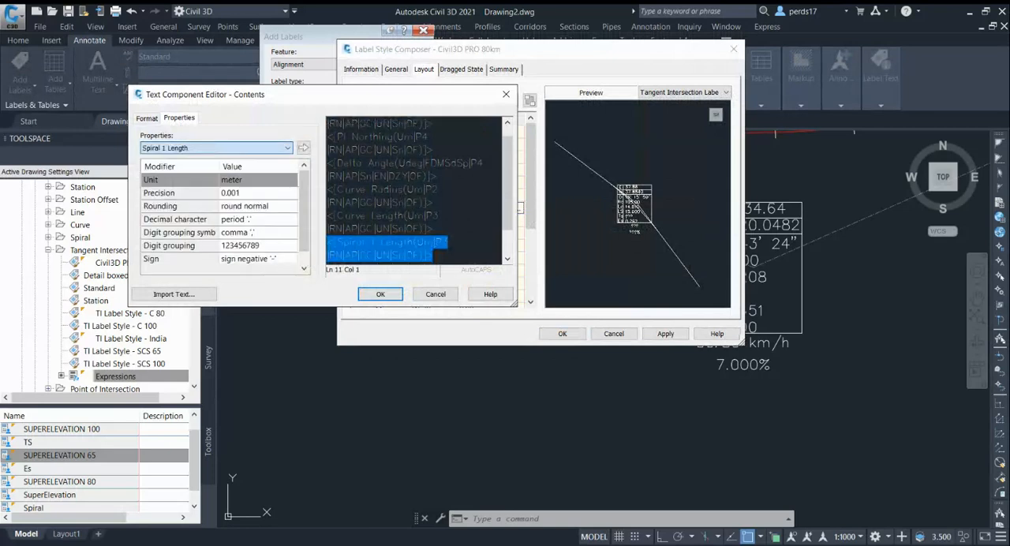
{"action": "left_click", "coordinate": [175, 217]}
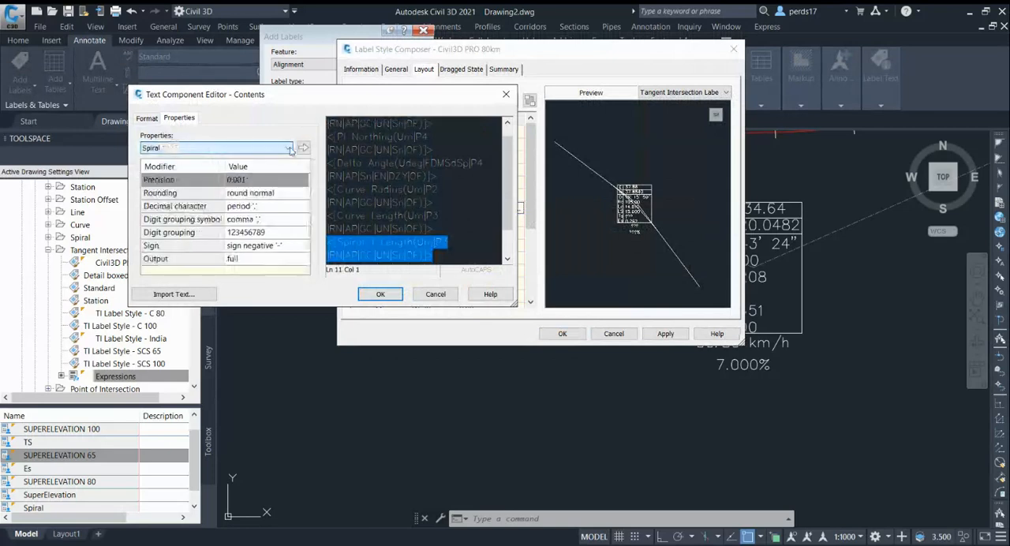
{"action": "left_click", "coordinate": [303, 148]}
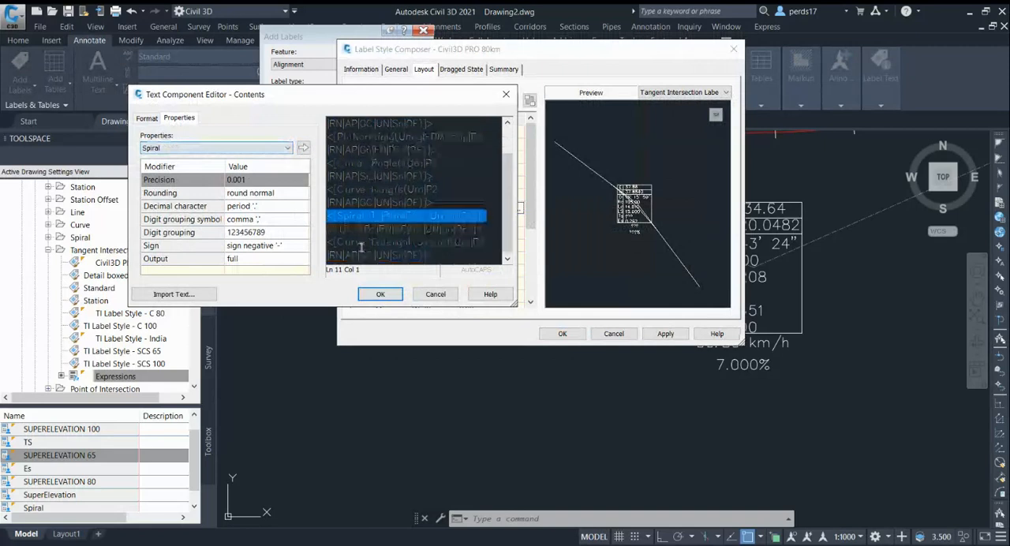
{"action": "left_click", "coordinate": [382, 293]}
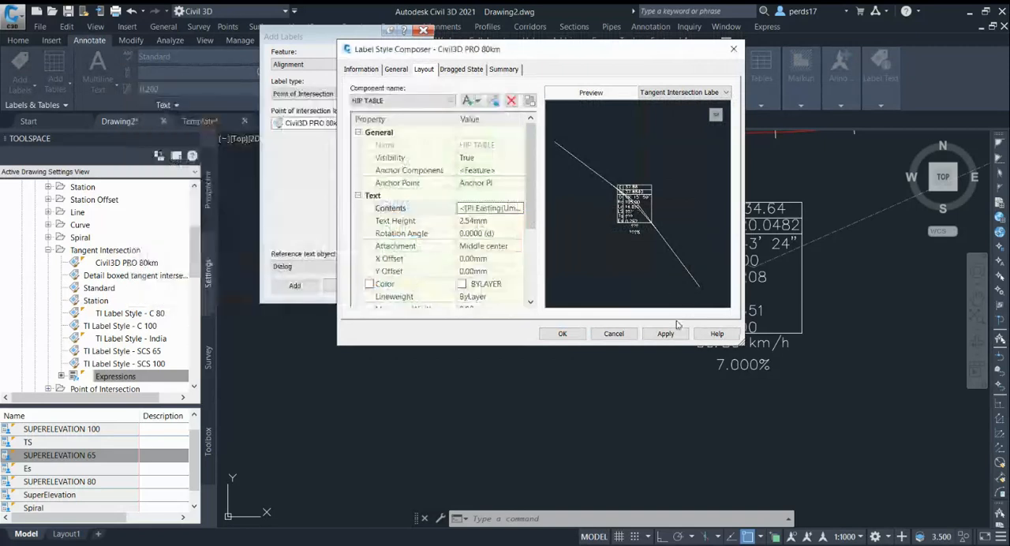
{"action": "left_click", "coordinate": [562, 333]}
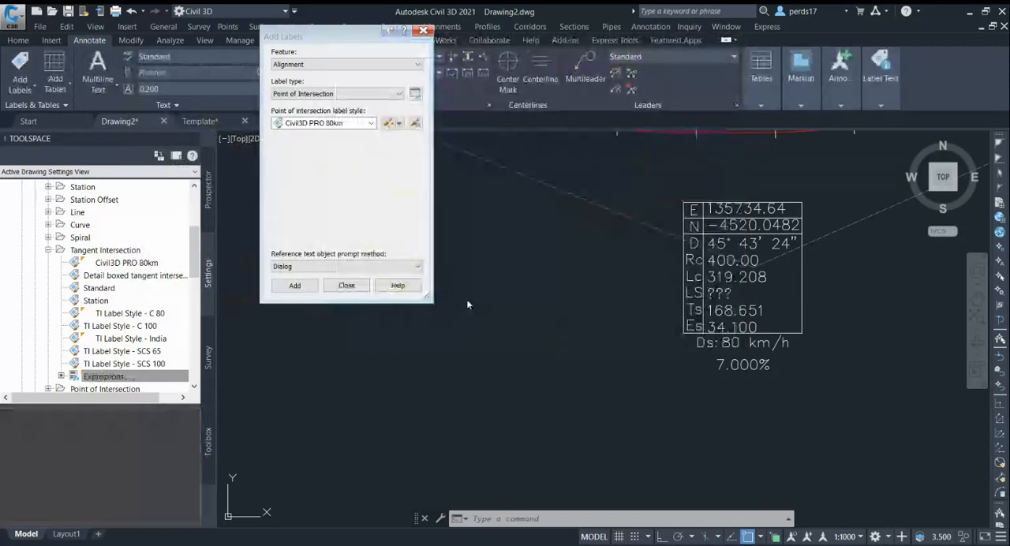
Examine the LS row of the intersection label and compare it with the alignment's simple curve.
{"action": "scroll", "coordinate": [732, 326], "scroll_direction": "up", "scroll_amount": 4}
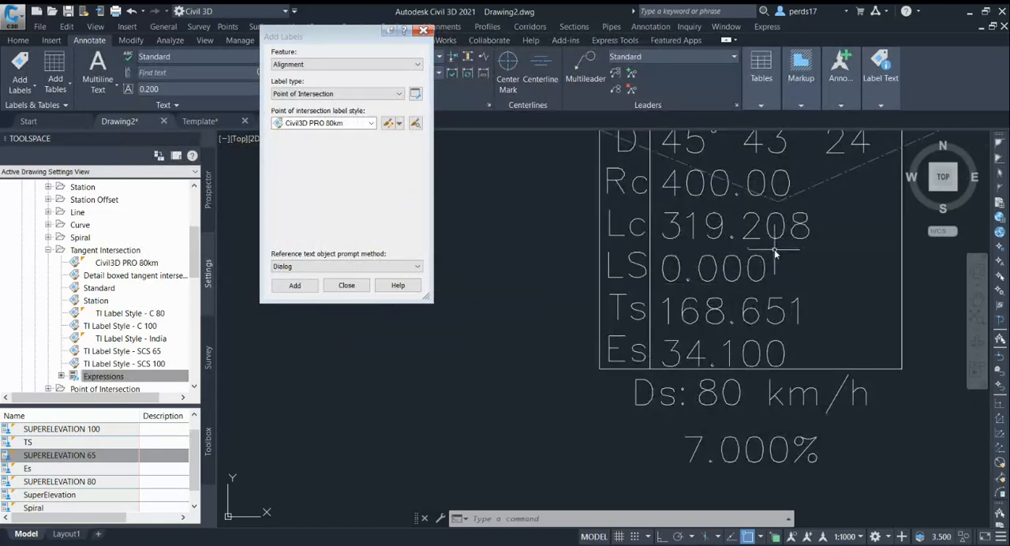
{"action": "scroll", "coordinate": [771, 254], "scroll_direction": "down", "scroll_amount": 4}
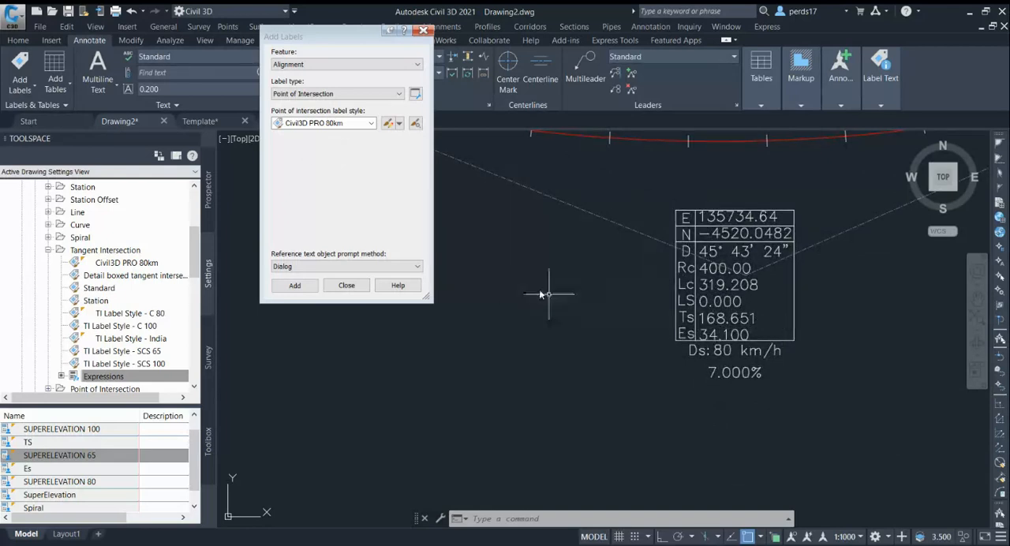
{"action": "scroll", "coordinate": [962, 314], "scroll_direction": "down", "scroll_amount": 2}
{"action": "scroll", "coordinate": [833, 359], "scroll_direction": "up", "scroll_amount": 2}
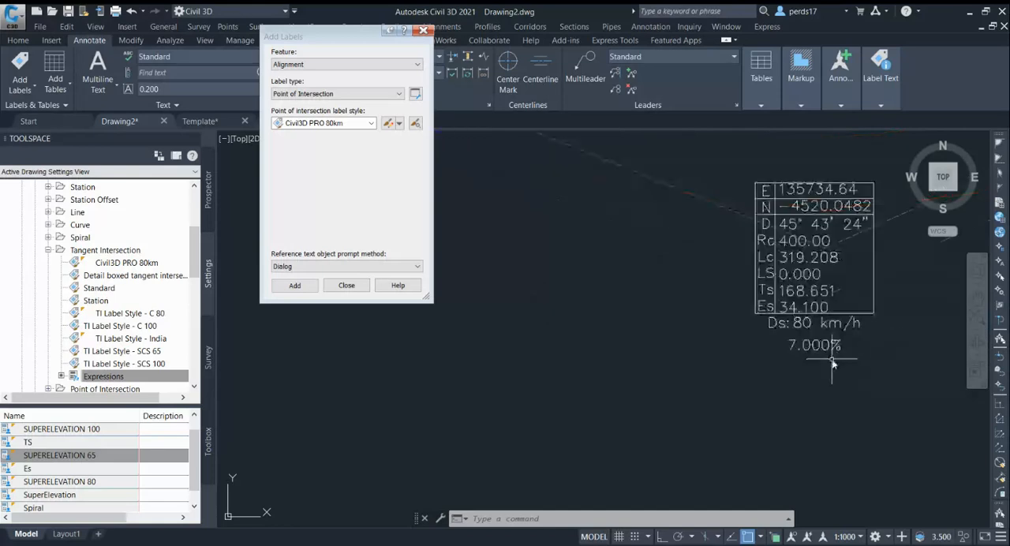
{"action": "scroll", "coordinate": [666, 347], "scroll_direction": "down", "scroll_amount": 3}
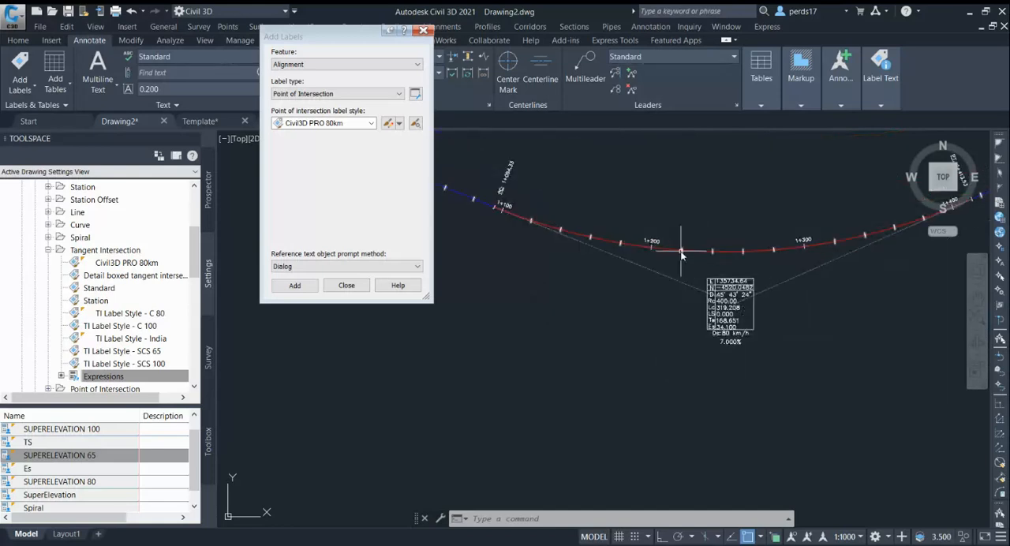
Close the Add Labels dialog and open the alignment's entity grid through the Geometry Editor.
{"action": "key", "text": "Escape"}
{"action": "key", "text": "Escape"}
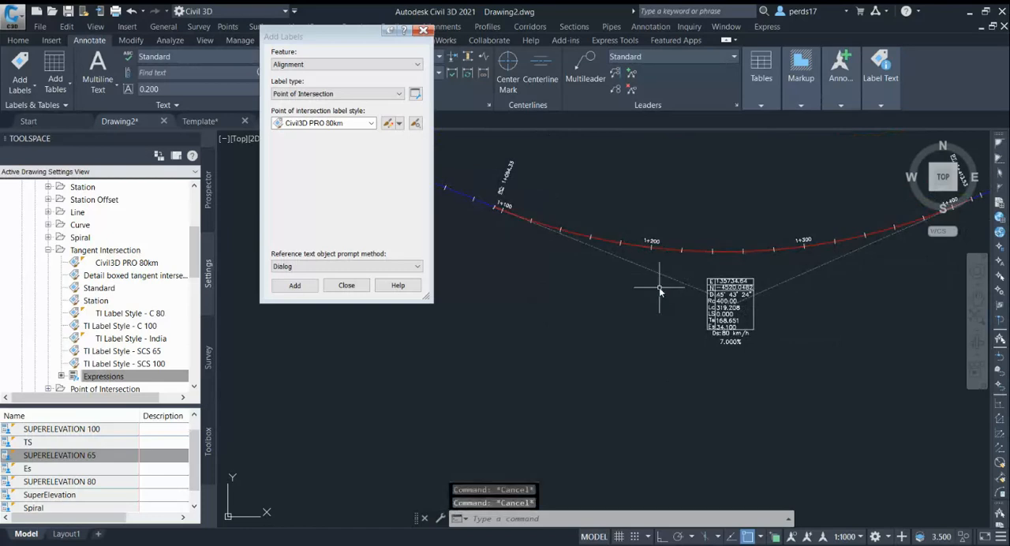
{"action": "left_click", "coordinate": [344, 286]}
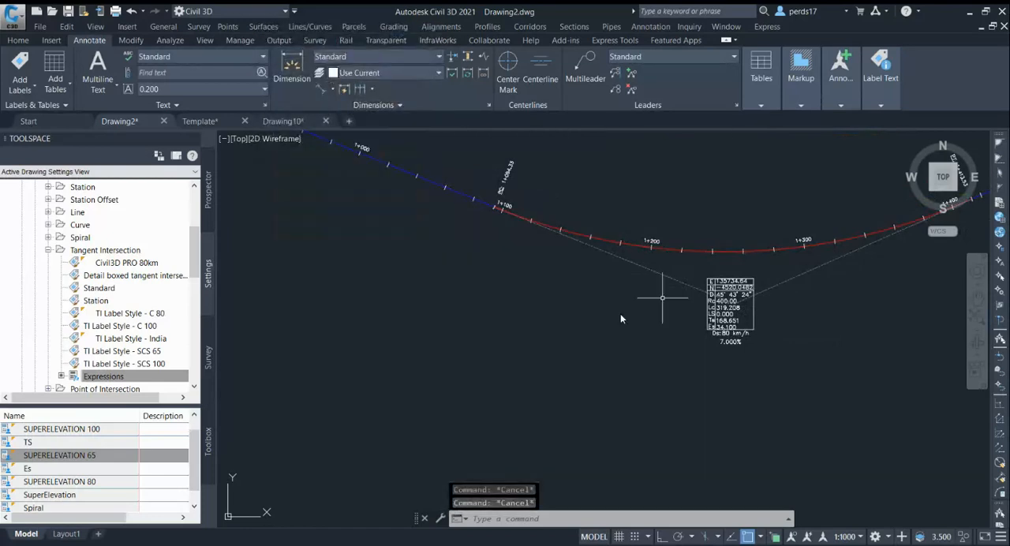
{"action": "left_click", "coordinate": [663, 251]}
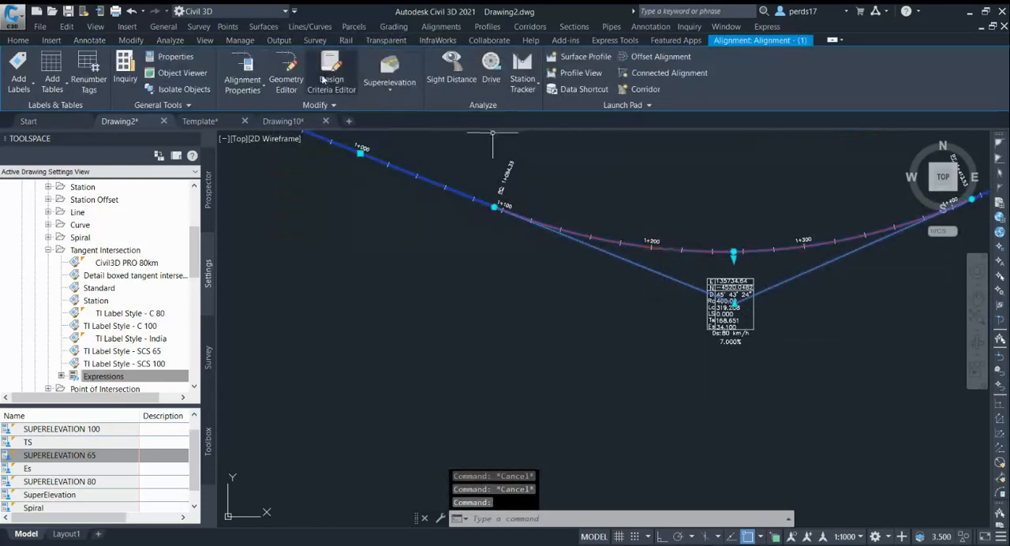
{"action": "left_click", "coordinate": [287, 70]}
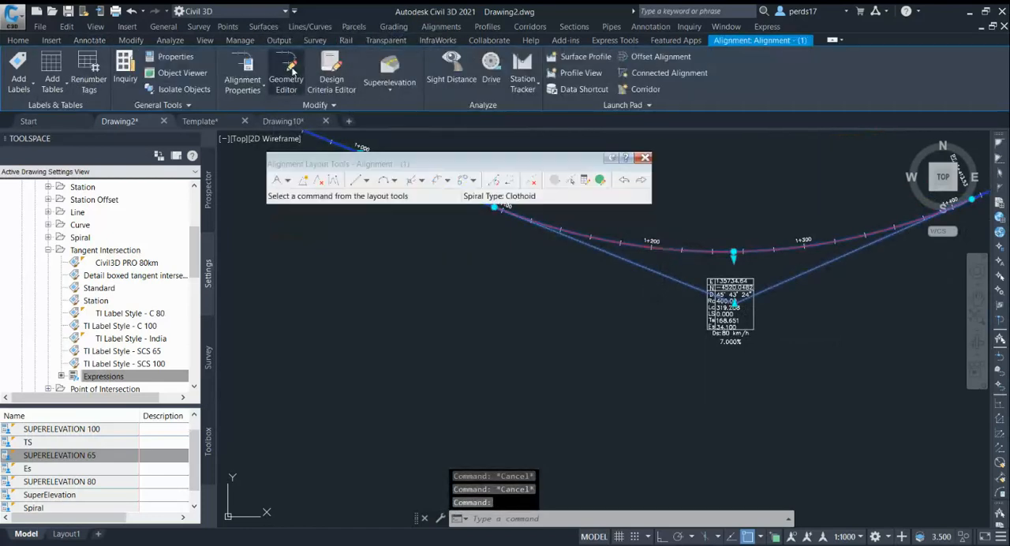
{"action": "left_click", "coordinate": [600, 181]}
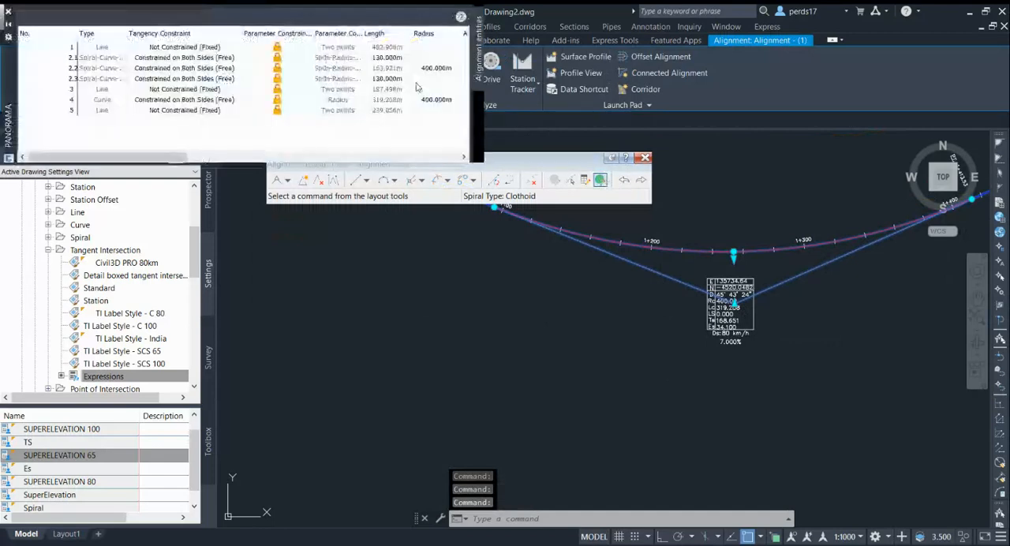
Set the radius of curve entity 4 to 600 m and inspect the superelevation on its intersection label.
{"action": "double_click", "coordinate": [438, 100]}
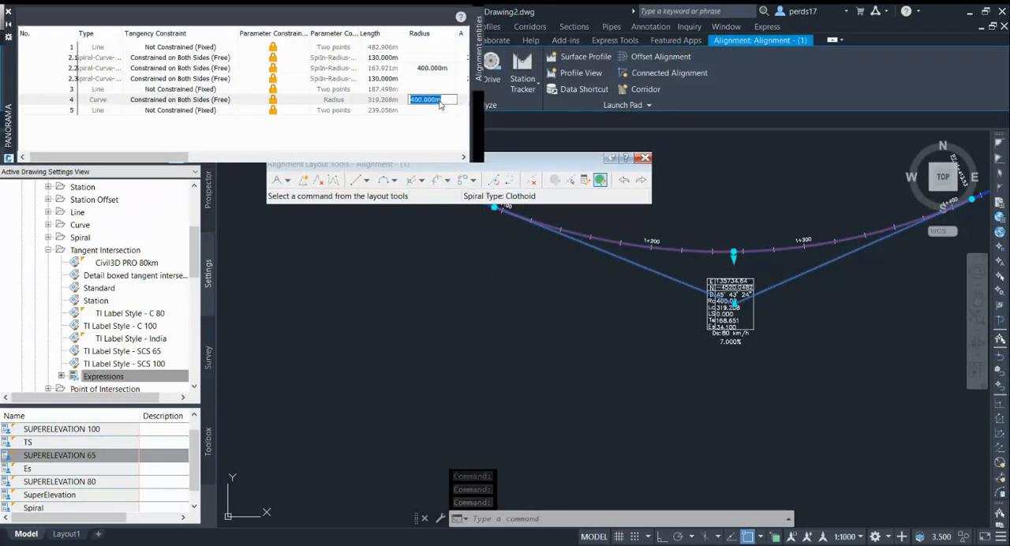
{"action": "type", "text": "600"}
{"action": "key", "text": "Return"}
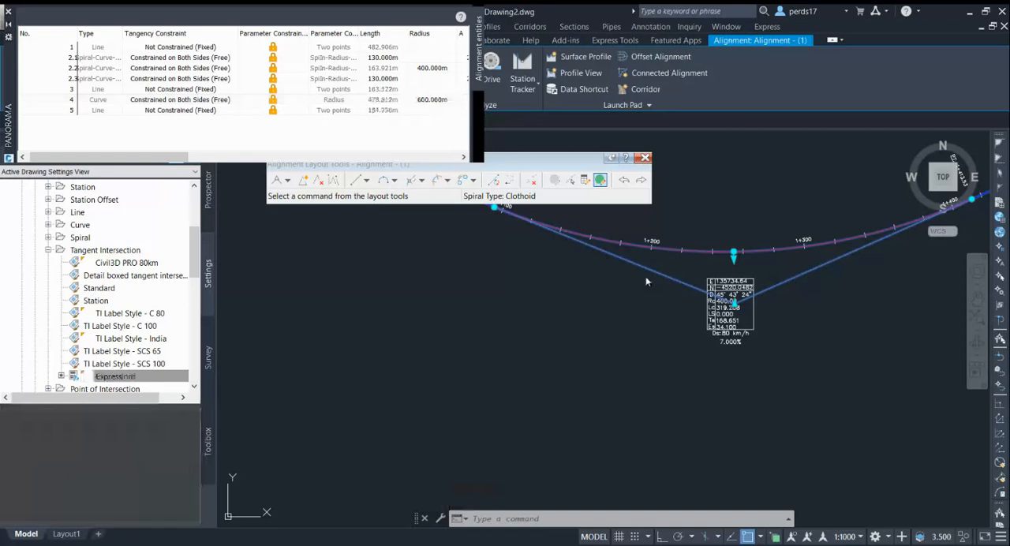
{"action": "scroll", "coordinate": [730, 340], "scroll_direction": "up", "scroll_amount": 5}
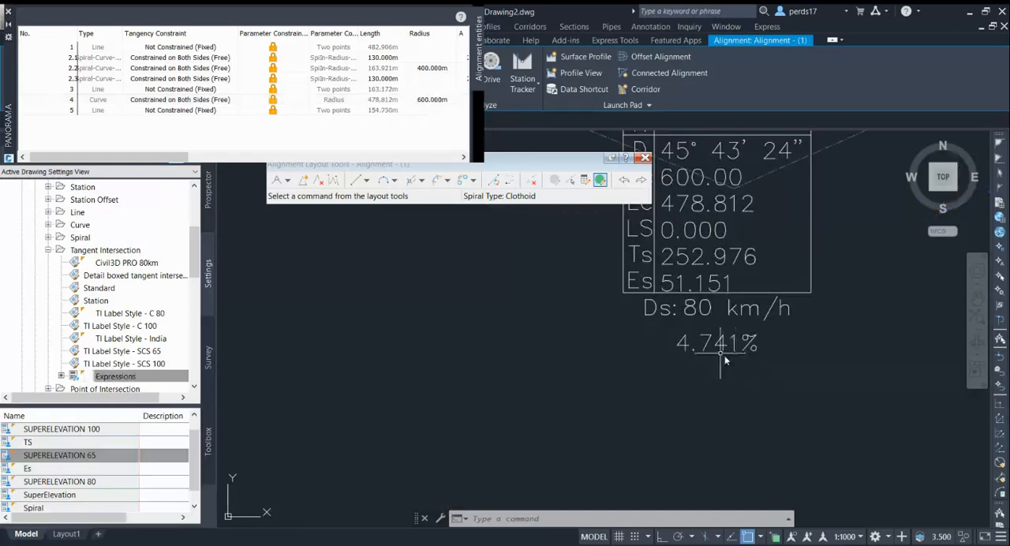
{"action": "scroll", "coordinate": [730, 359], "scroll_direction": "down", "scroll_amount": 2}
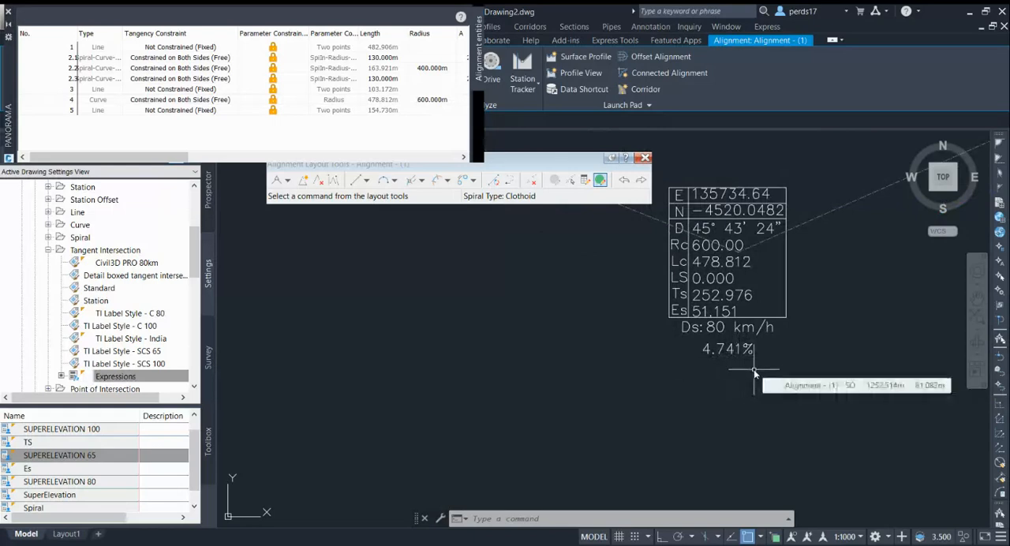
Close the alignment entities grid and the Alignment Layout Tools, and clear the alignment selection.
{"action": "scroll", "coordinate": [777, 367], "scroll_direction": "down", "scroll_amount": 3}
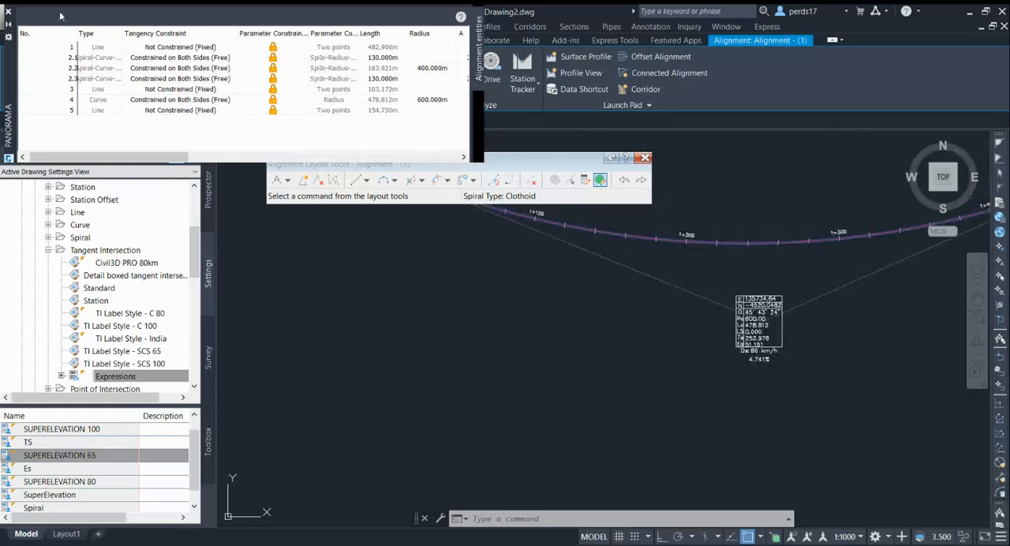
{"action": "left_click", "coordinate": [7, 11]}
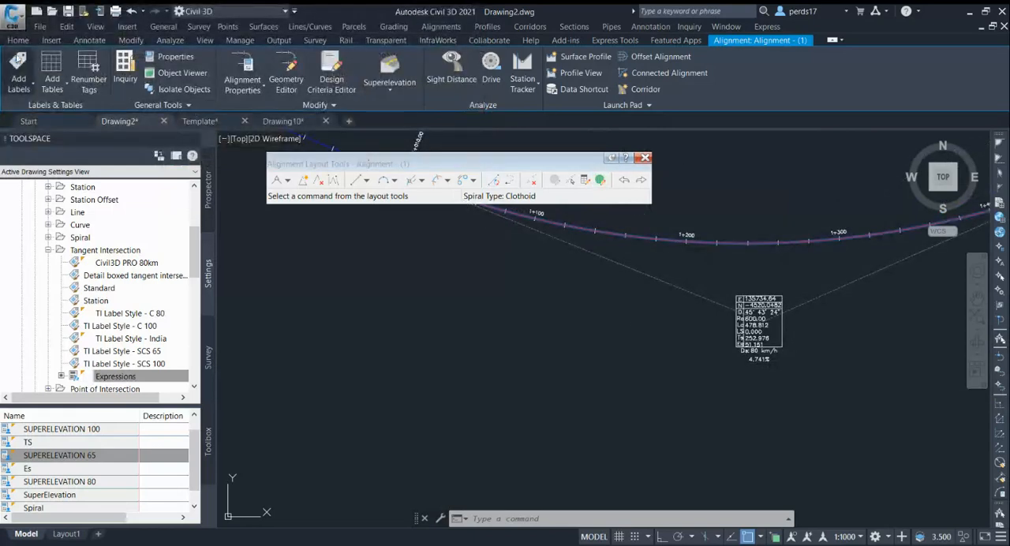
{"action": "left_click", "coordinate": [18, 88]}
{"action": "left_click", "coordinate": [293, 240]}
{"action": "left_click", "coordinate": [18, 75]}
{"action": "key", "text": "Escape"}
{"action": "key", "text": "Escape"}
{"action": "key", "text": "Escape"}
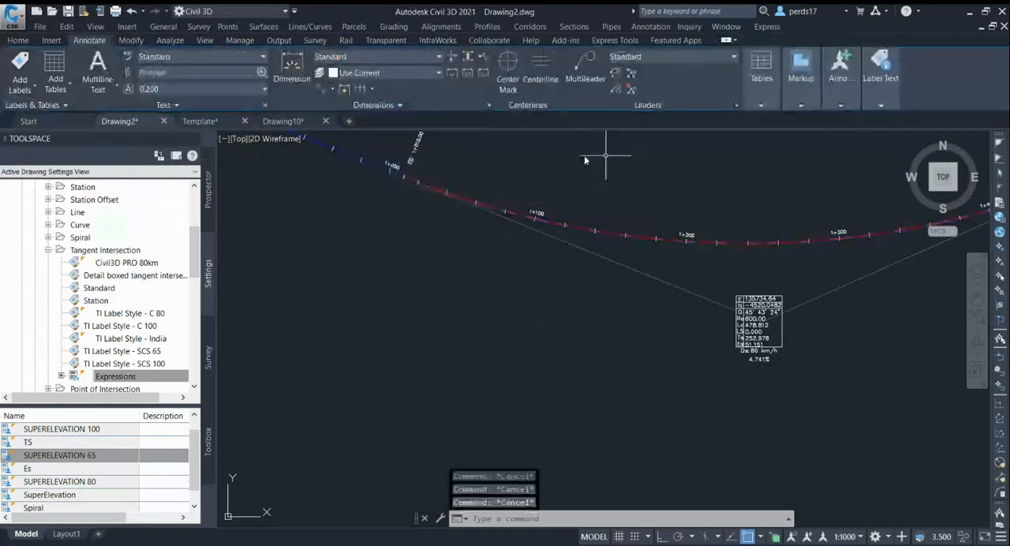
Add a Point of Intersection alignment label in the Civil3D PRO 80km style to the spiral-curve-spiral bend near station 0+700.
{"action": "left_click", "coordinate": [28, 58]}
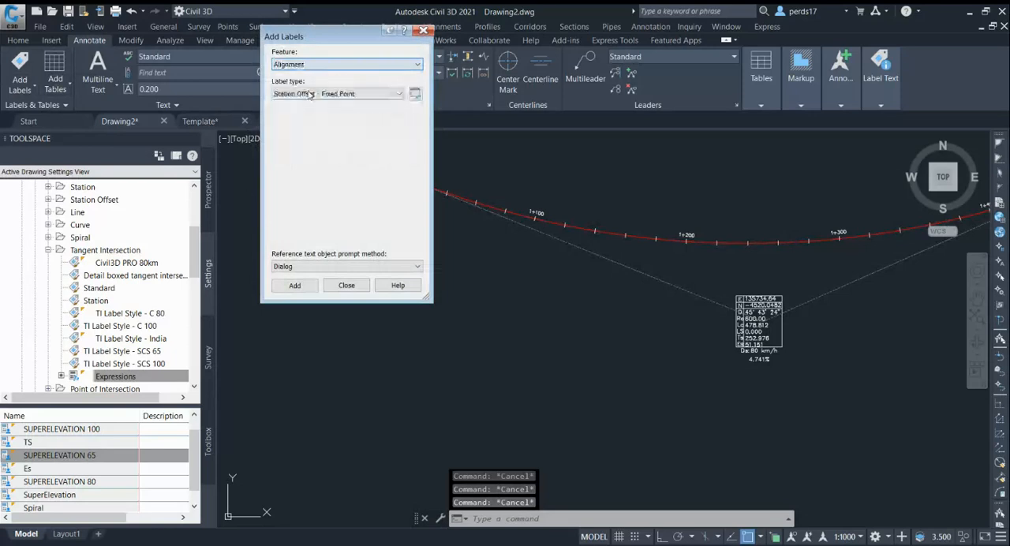
{"action": "left_click", "coordinate": [352, 94]}
{"action": "left_click", "coordinate": [334, 144]}
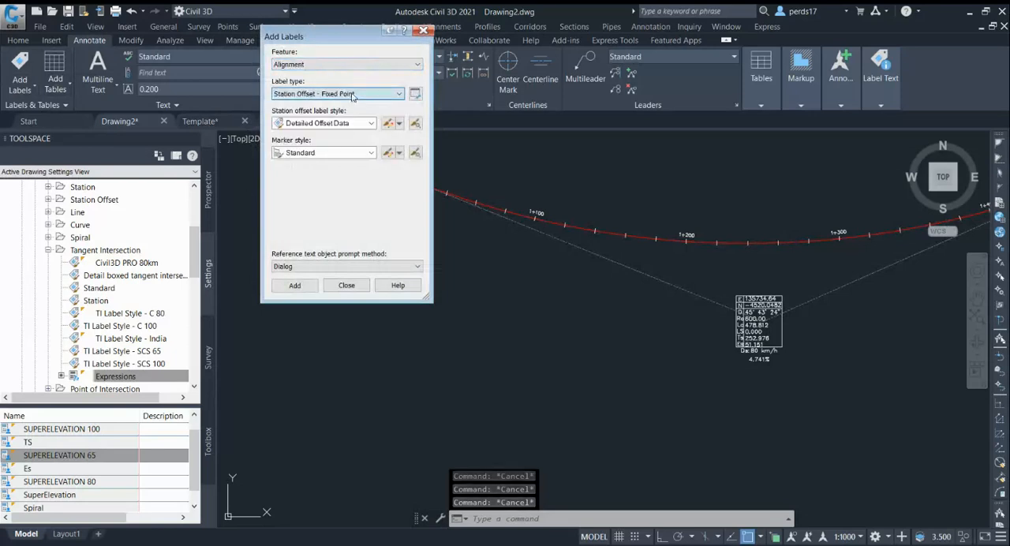
{"action": "left_click", "coordinate": [295, 285]}
{"action": "scroll", "coordinate": [898, 340], "scroll_direction": "down", "scroll_amount": 4}
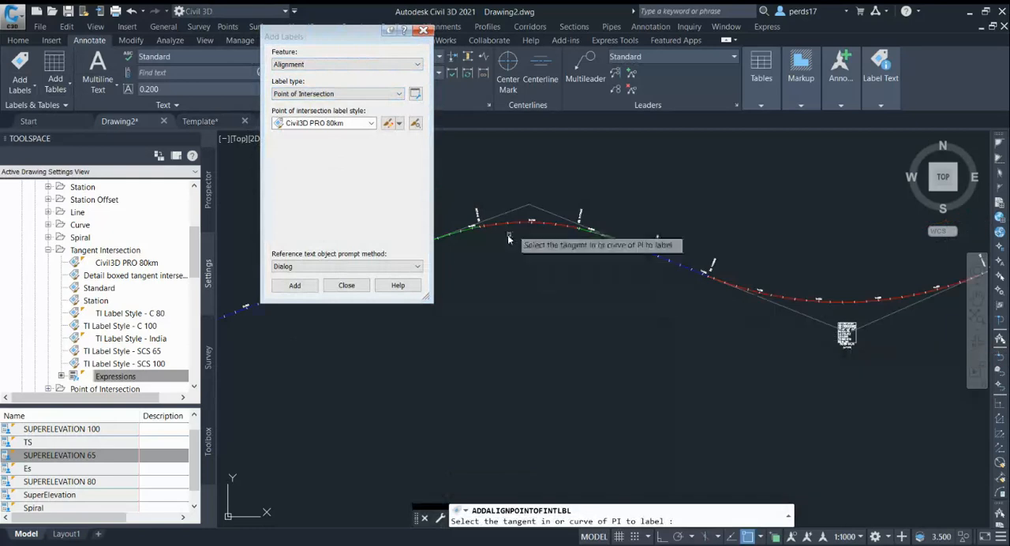
{"action": "scroll", "coordinate": [541, 216], "scroll_direction": "up", "scroll_amount": 4}
{"action": "left_click", "coordinate": [541, 216]}
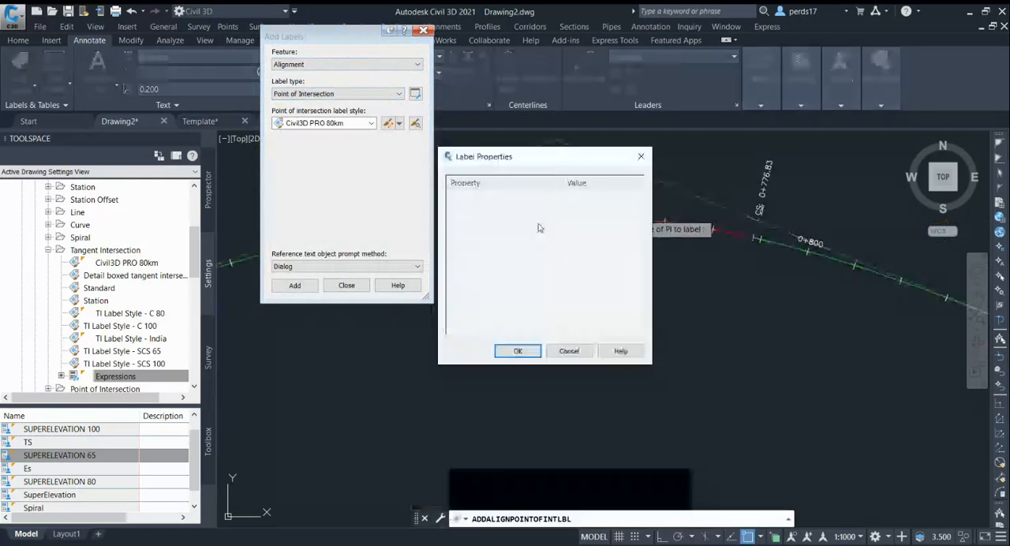
{"action": "key", "text": "Return"}
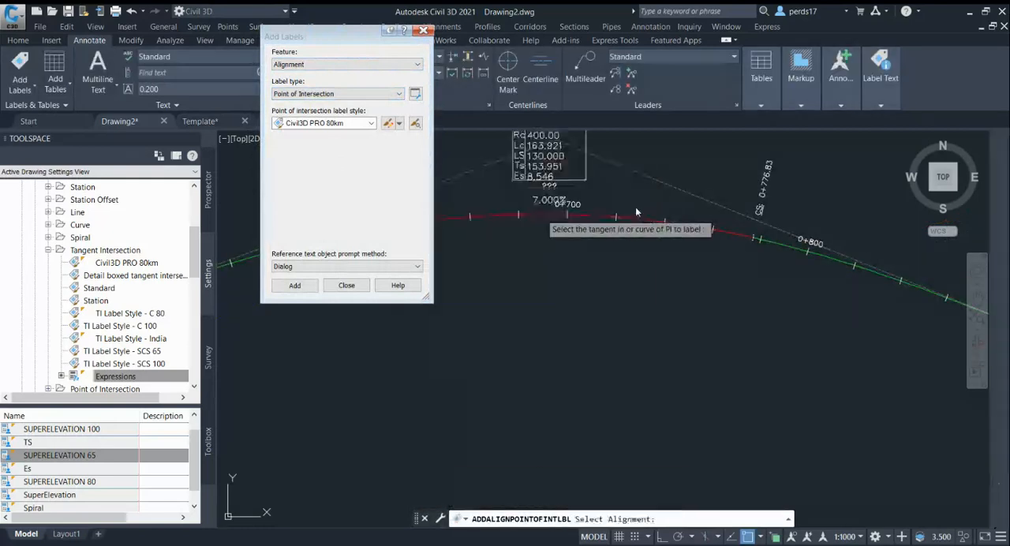
Reference Alignment - (1) for the new label's design speed and finish the labelling command.
{"action": "scroll", "coordinate": [563, 209], "scroll_direction": "up", "scroll_amount": 2}
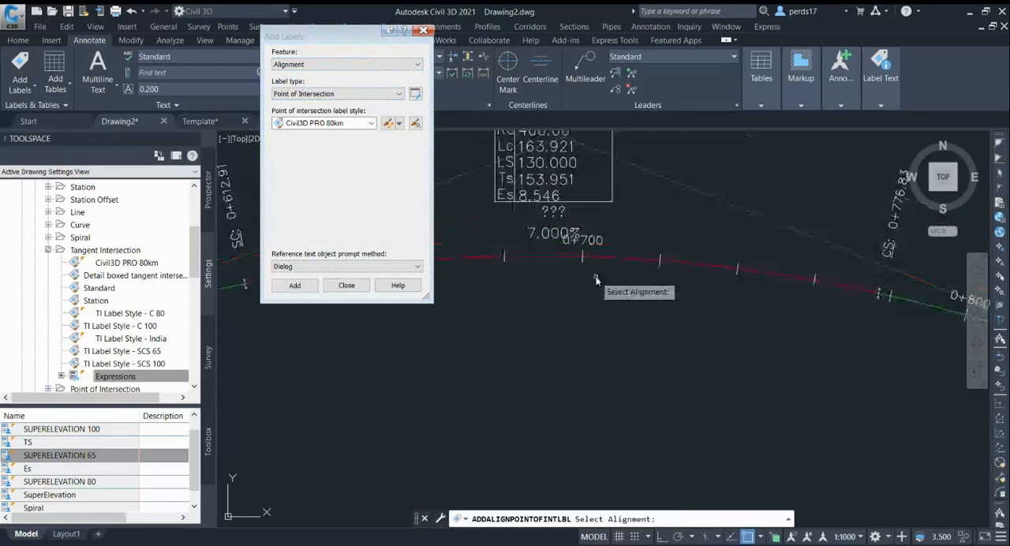
{"action": "left_click", "coordinate": [560, 256]}
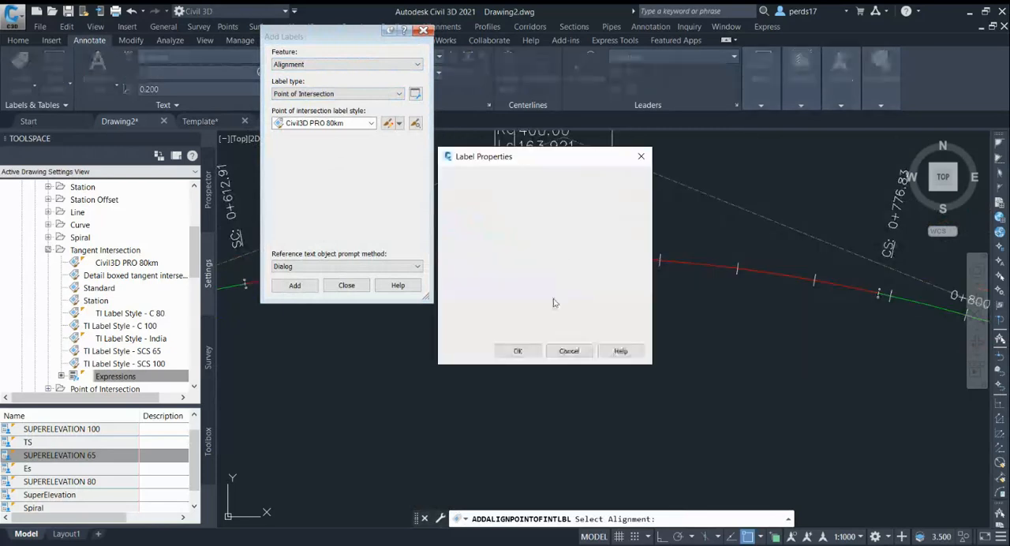
{"action": "left_click", "coordinate": [518, 354]}
{"action": "scroll", "coordinate": [580, 272], "scroll_direction": "up", "scroll_amount": 3}
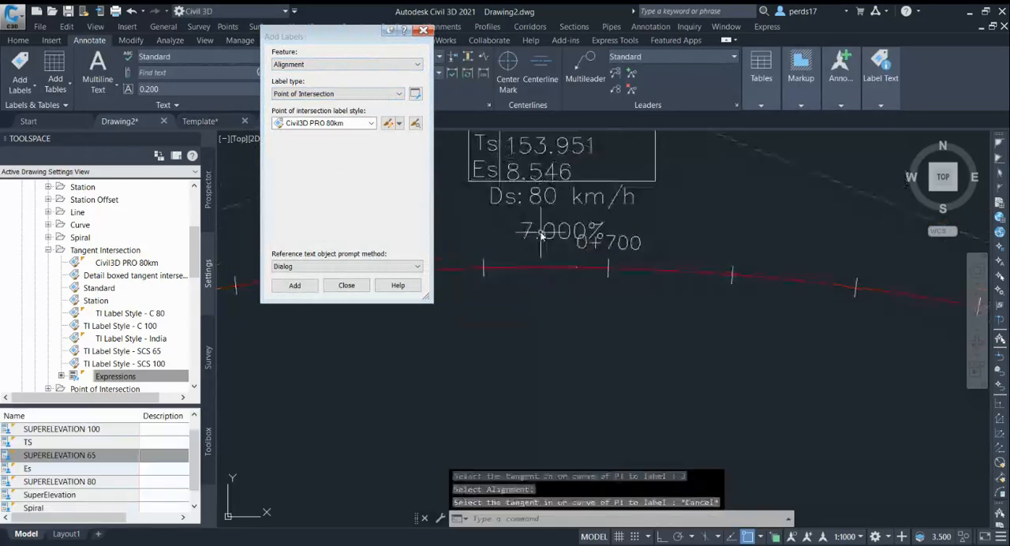
{"action": "key", "text": "Escape"}
Move the intersection label near station 0+700 up and away from its point of intersection, leaving a leader.
{"action": "scroll", "coordinate": [584, 237], "scroll_direction": "up", "scroll_amount": 2}
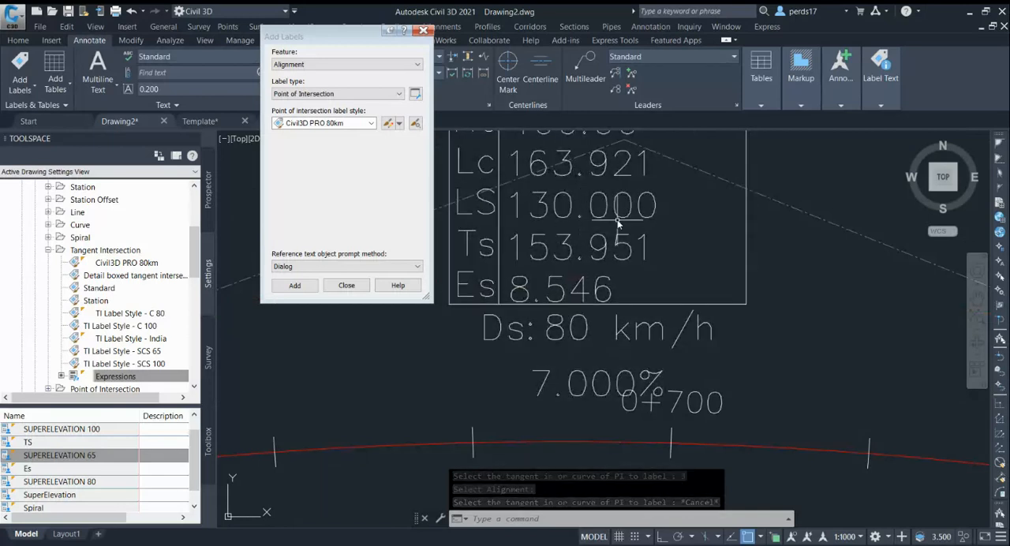
{"action": "scroll", "coordinate": [588, 247], "scroll_direction": "down", "scroll_amount": 2}
{"action": "scroll", "coordinate": [588, 249], "scroll_direction": "down", "scroll_amount": 4}
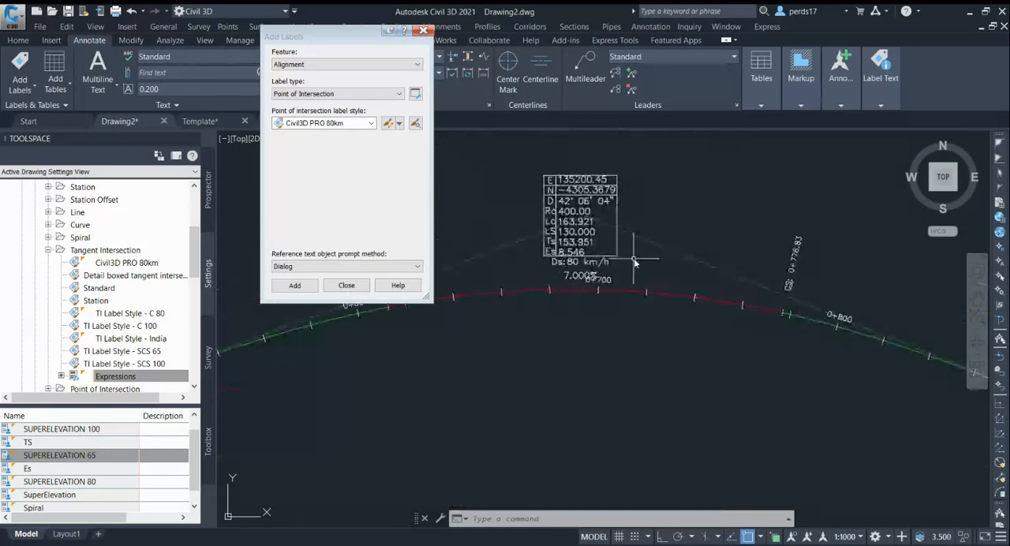
{"action": "left_click", "coordinate": [582, 198]}
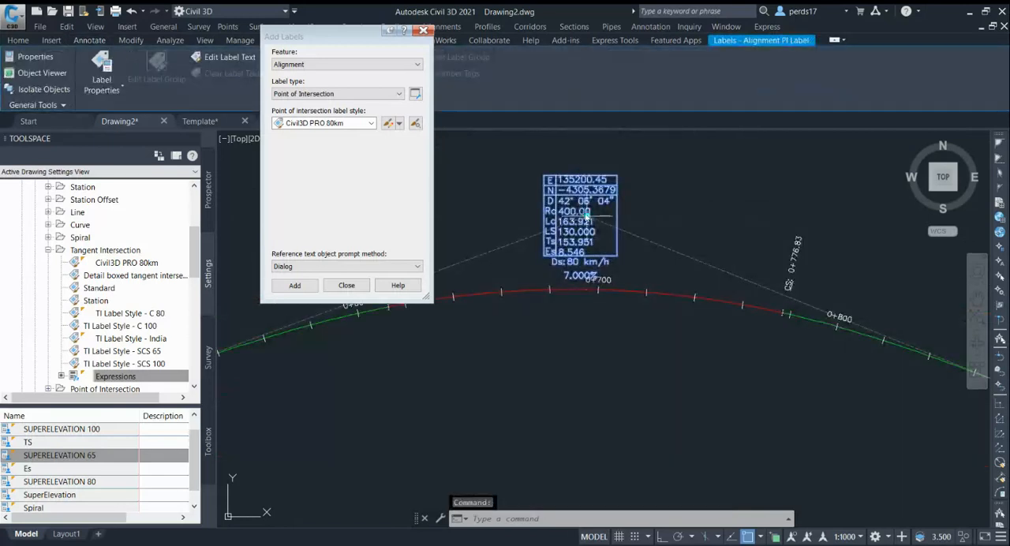
{"action": "left_click", "coordinate": [588, 215]}
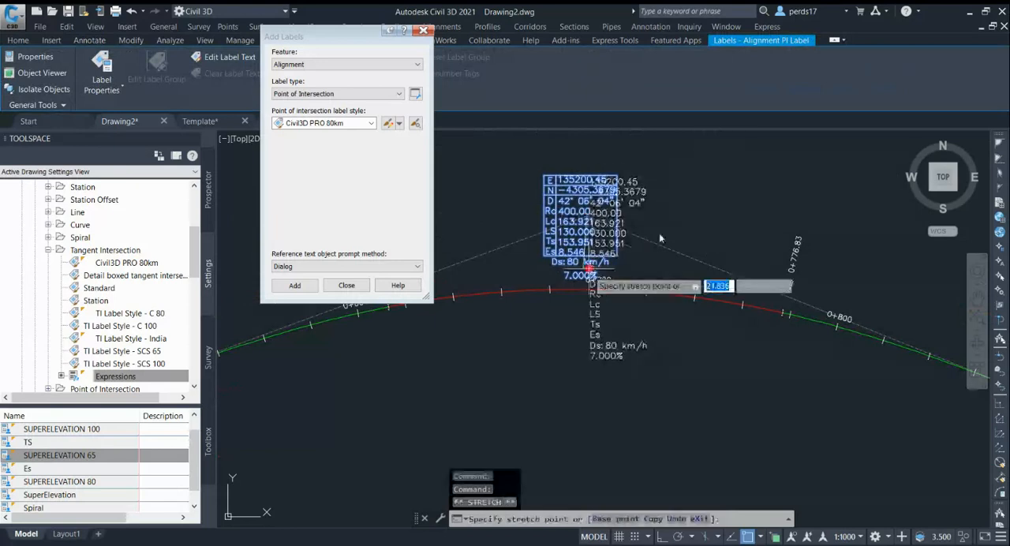
{"action": "scroll", "coordinate": [584, 252], "scroll_direction": "down", "scroll_amount": 4}
{"action": "scroll", "coordinate": [578, 269], "scroll_direction": "up", "scroll_amount": 4}
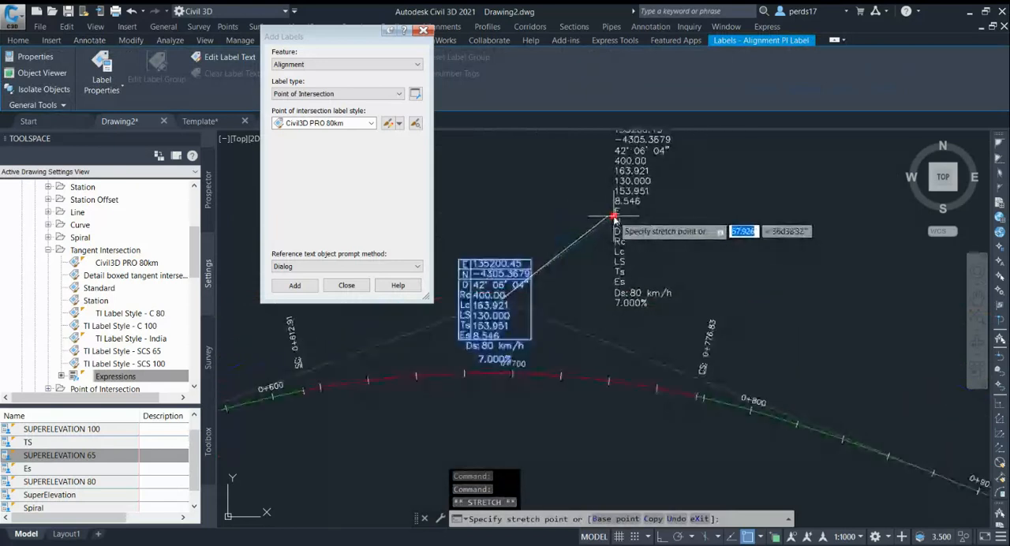
{"action": "left_click", "coordinate": [612, 213]}
{"action": "scroll", "coordinate": [650, 224], "scroll_direction": "up", "scroll_amount": 2}
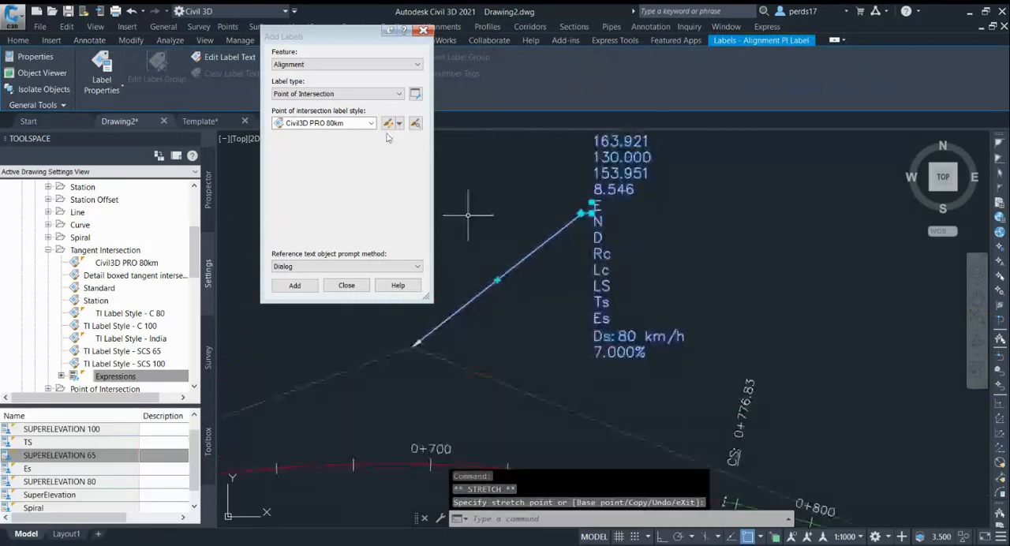
Edit the Civil3D PRO 80km label style, setting its Dragged State display to As Composed, and accept the style.
{"action": "left_click", "coordinate": [398, 124]}
{"action": "left_click", "coordinate": [422, 172]}
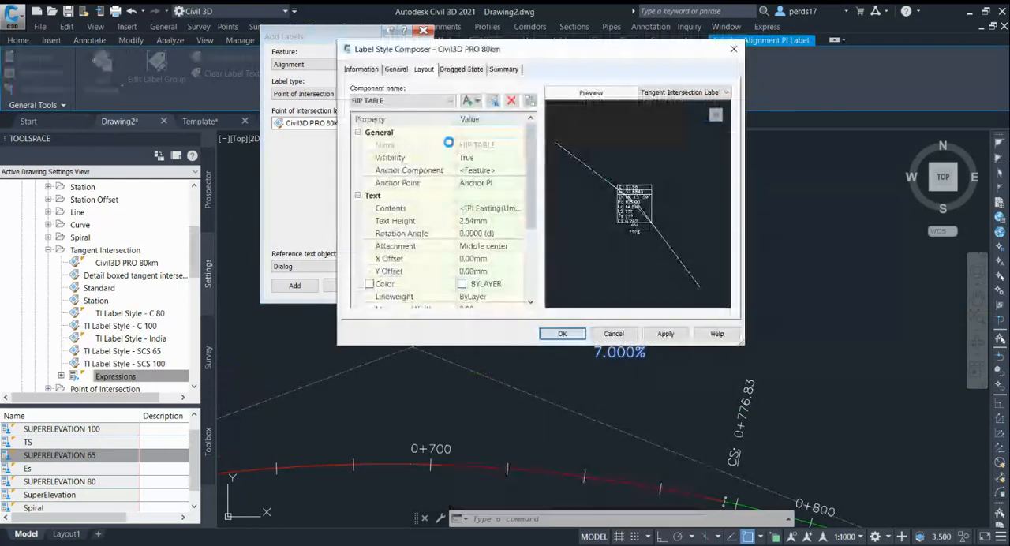
{"action": "left_click", "coordinate": [461, 69]}
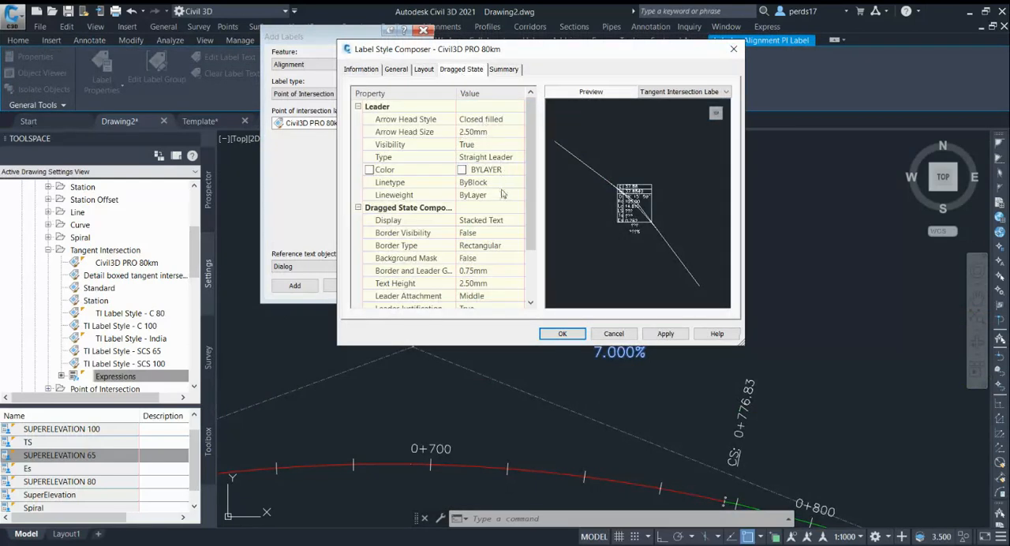
{"action": "left_click", "coordinate": [499, 224]}
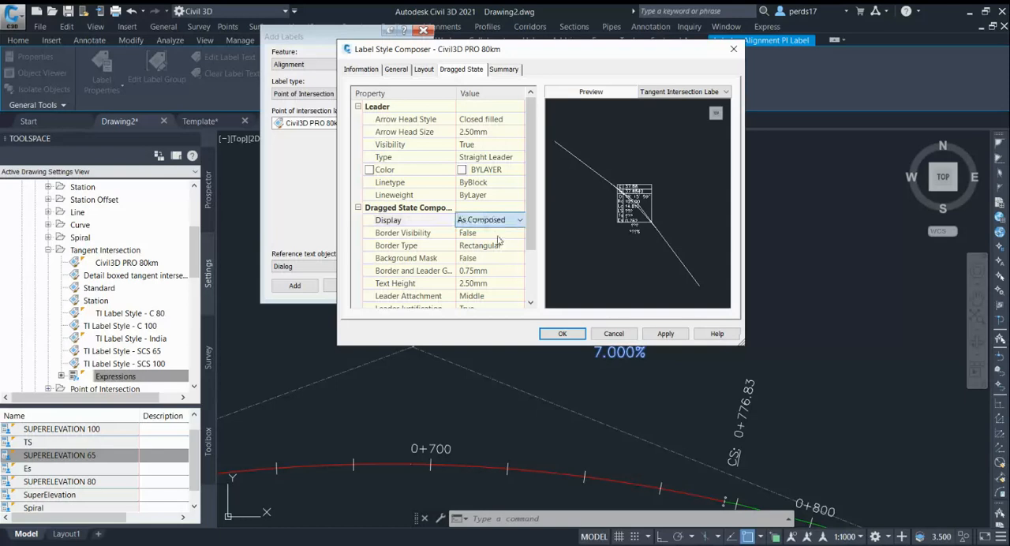
{"action": "left_click", "coordinate": [667, 333]}
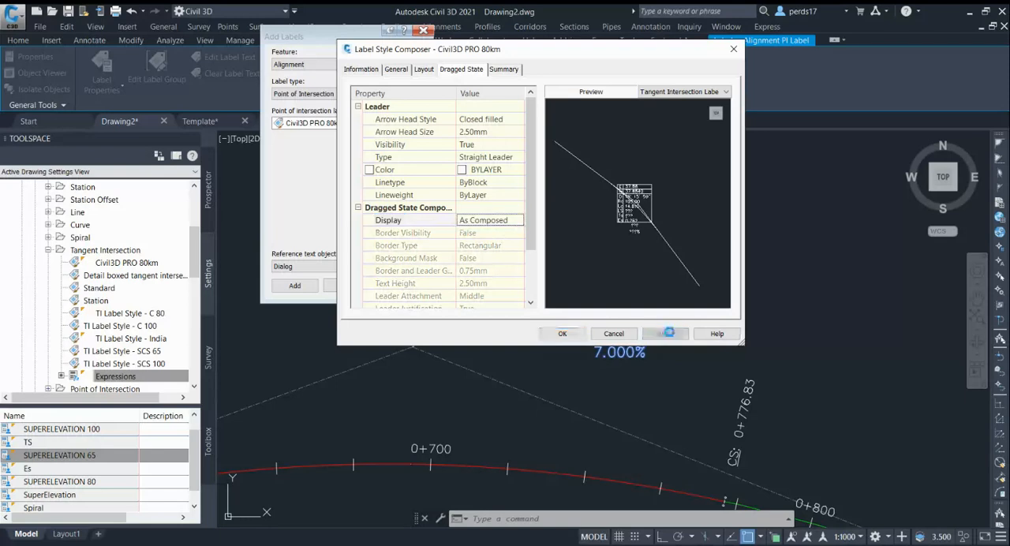
{"action": "left_click", "coordinate": [562, 333]}
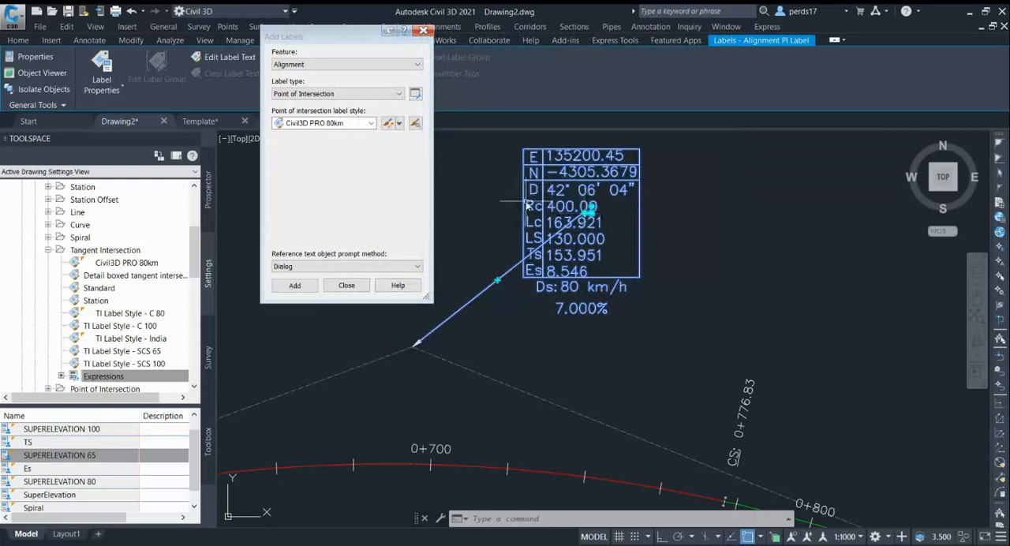
Move the dragged intersection label farther from its point of intersection, clear of the tangents, and deselect it.
{"action": "left_click", "coordinate": [592, 212]}
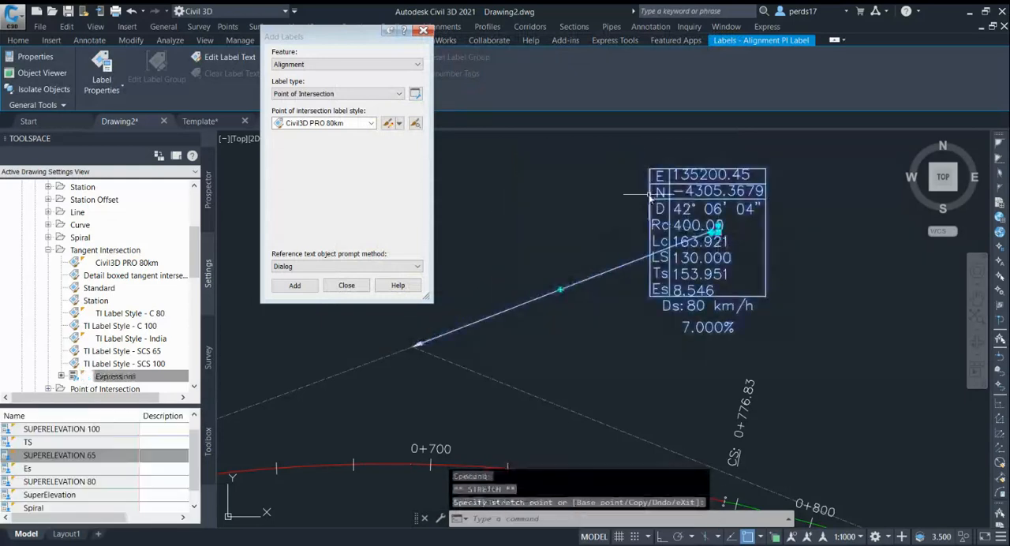
{"action": "key", "text": "Escape"}
{"action": "scroll", "coordinate": [591, 220], "scroll_direction": "down", "scroll_amount": 5}
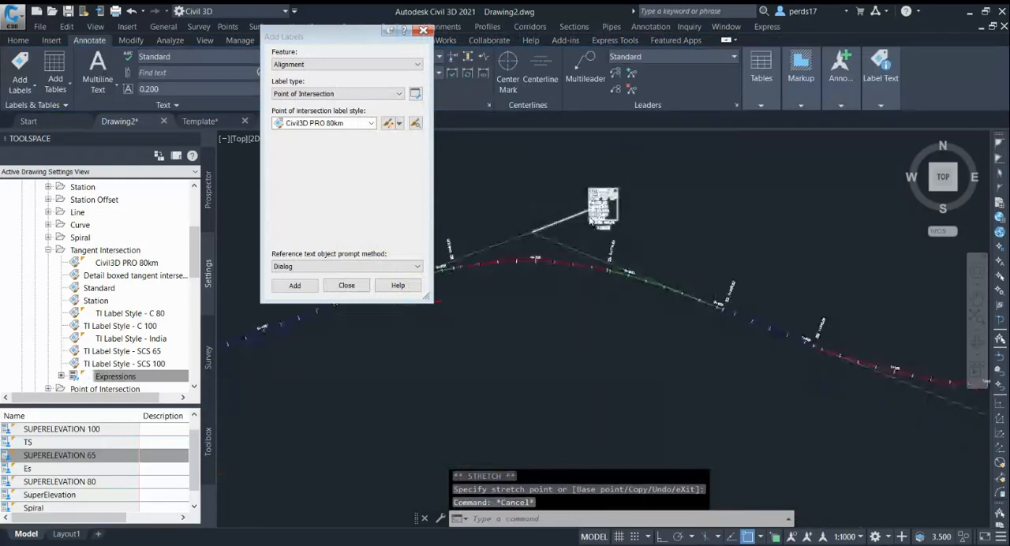
Compare the spiral length and superelevation values on the simple curve's label with those on the spiral curve's label.
{"action": "scroll", "coordinate": [590, 221], "scroll_direction": "down", "scroll_amount": 2}
{"action": "scroll", "coordinate": [932, 341], "scroll_direction": "up", "scroll_amount": 4}
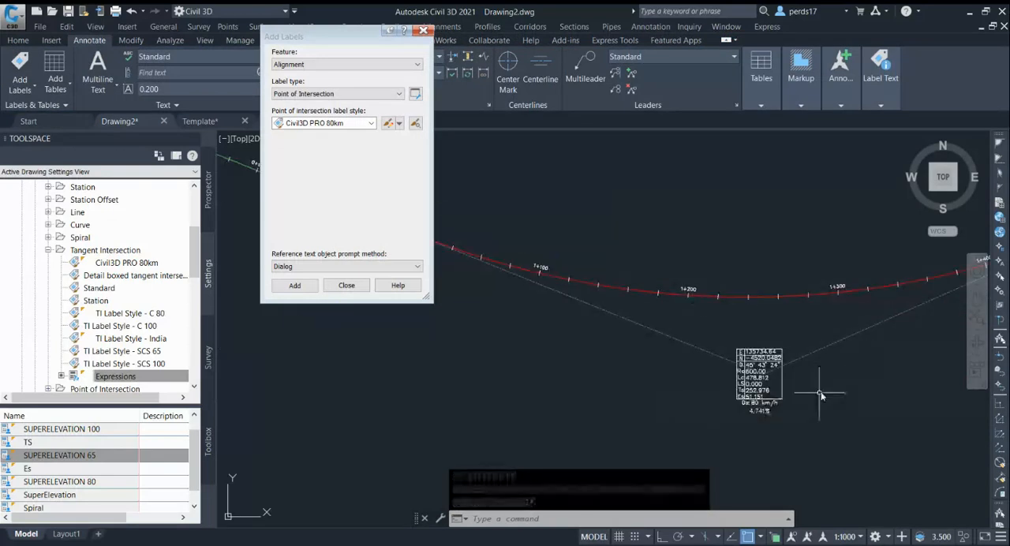
{"action": "scroll", "coordinate": [770, 400], "scroll_direction": "up", "scroll_amount": 4}
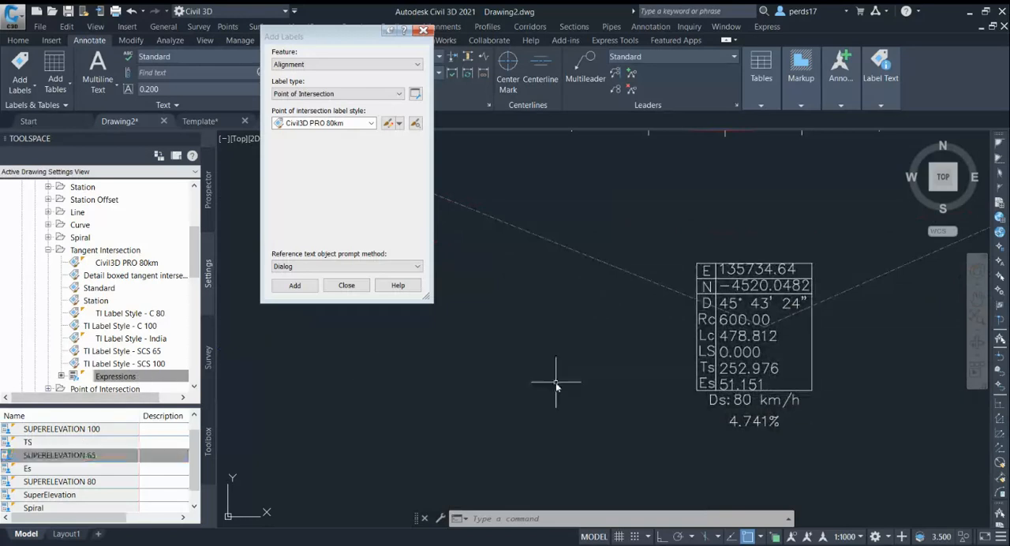
{"action": "scroll", "coordinate": [772, 376], "scroll_direction": "down", "scroll_amount": 2}
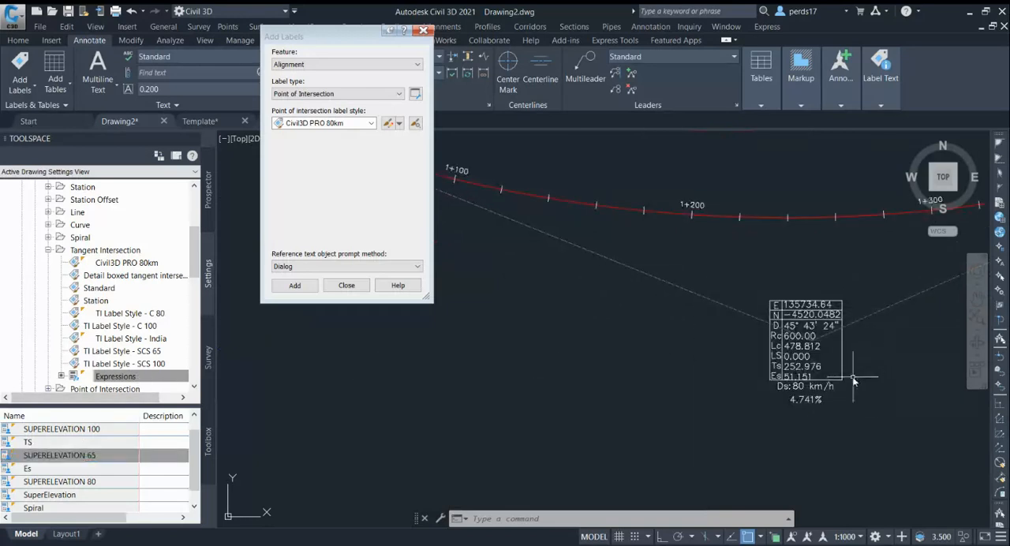
{"action": "scroll", "coordinate": [871, 370], "scroll_direction": "down", "scroll_amount": 5}
{"action": "scroll", "coordinate": [568, 208], "scroll_direction": "up", "scroll_amount": 4}
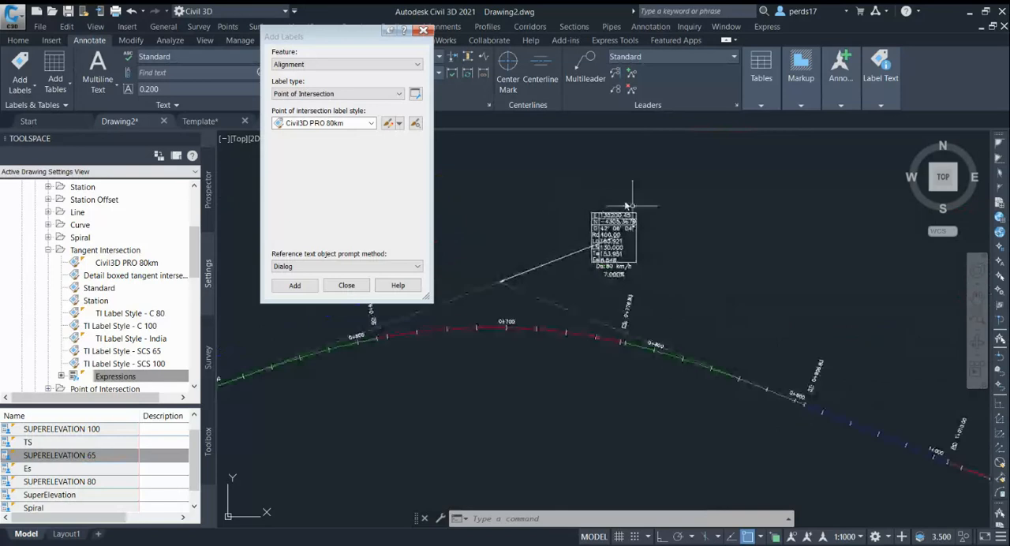
{"action": "scroll", "coordinate": [628, 207], "scroll_direction": "up", "scroll_amount": 3}
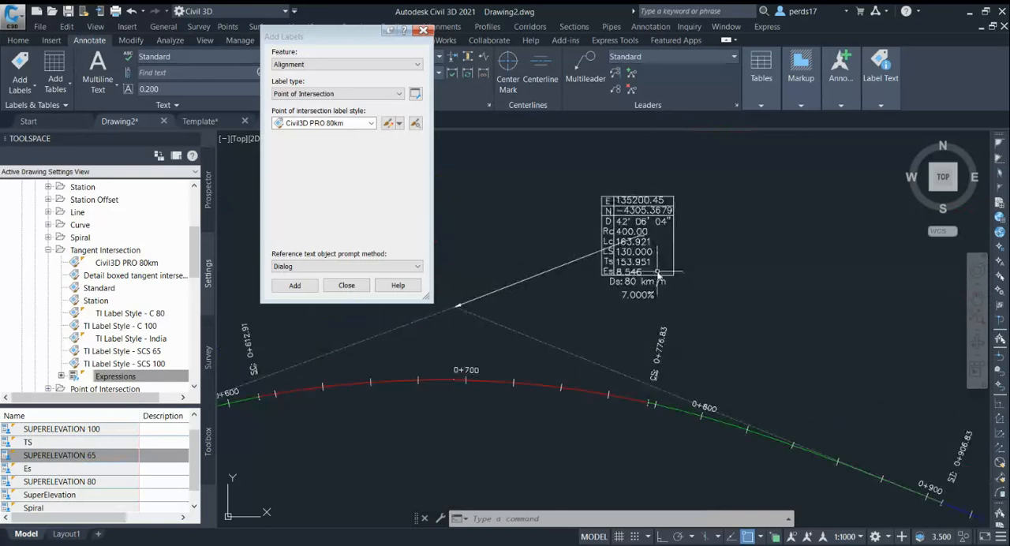
Close the Add Labels dialog to finish labelling the alignment.
{"action": "left_click", "coordinate": [347, 285]}
{"action": "scroll", "coordinate": [541, 225], "scroll_direction": "down", "scroll_amount": 3}
{"action": "scroll", "coordinate": [506, 228], "scroll_direction": "down", "scroll_amount": 2}
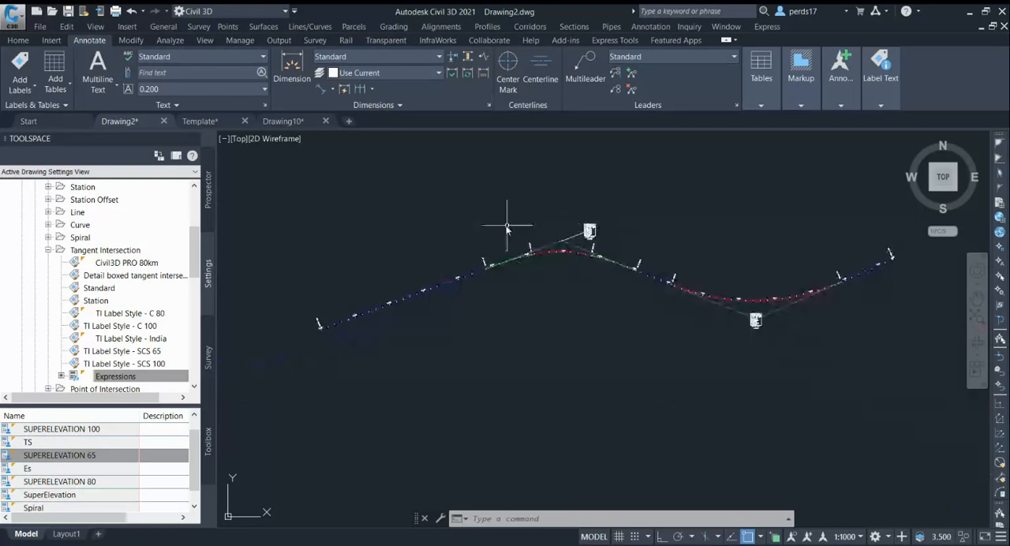